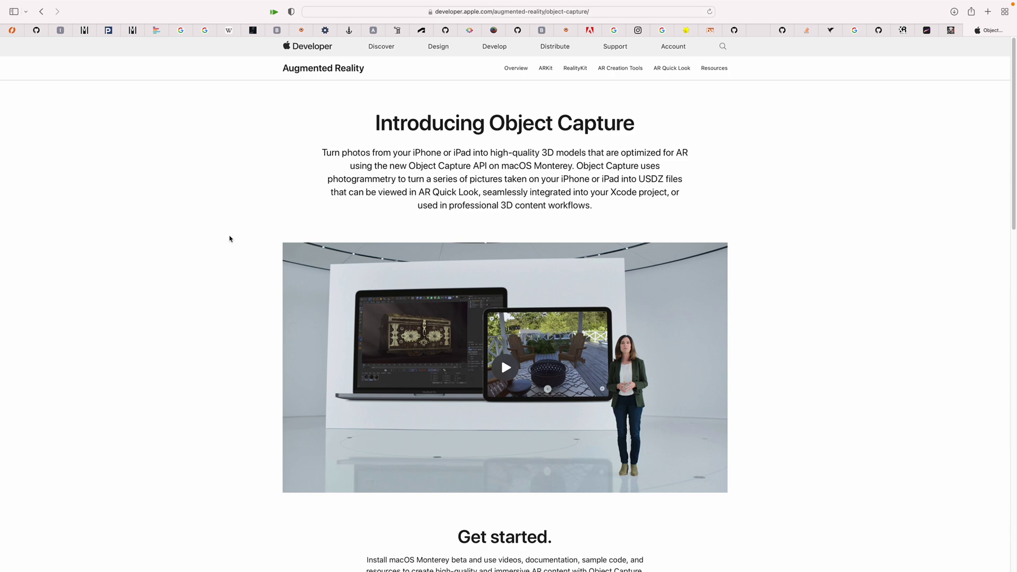
# Look through Apple's Object Capture page, including the Get started resources and the Photogrammetry Examples
pyautogui.scroll(-5, 227, 240)
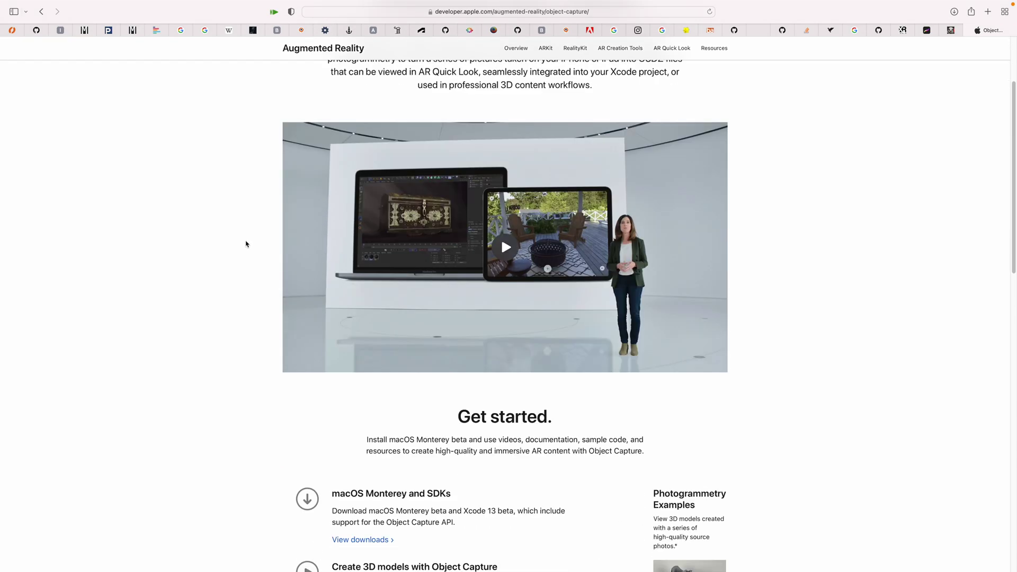
pyautogui.scroll(-5, 211, 250)
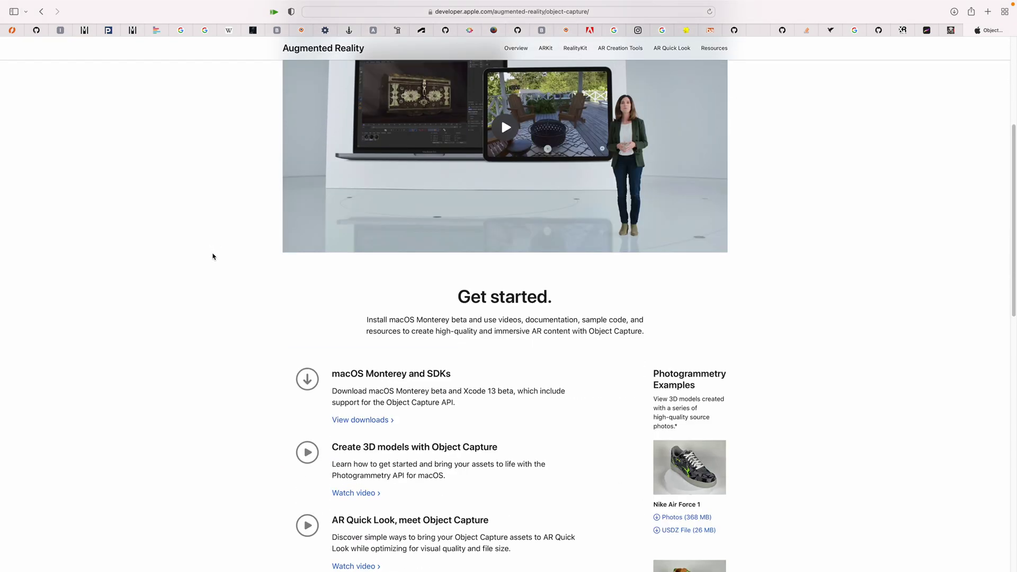
pyautogui.scroll(-1, 214, 258)
pyautogui.scroll(-5, 215, 260)
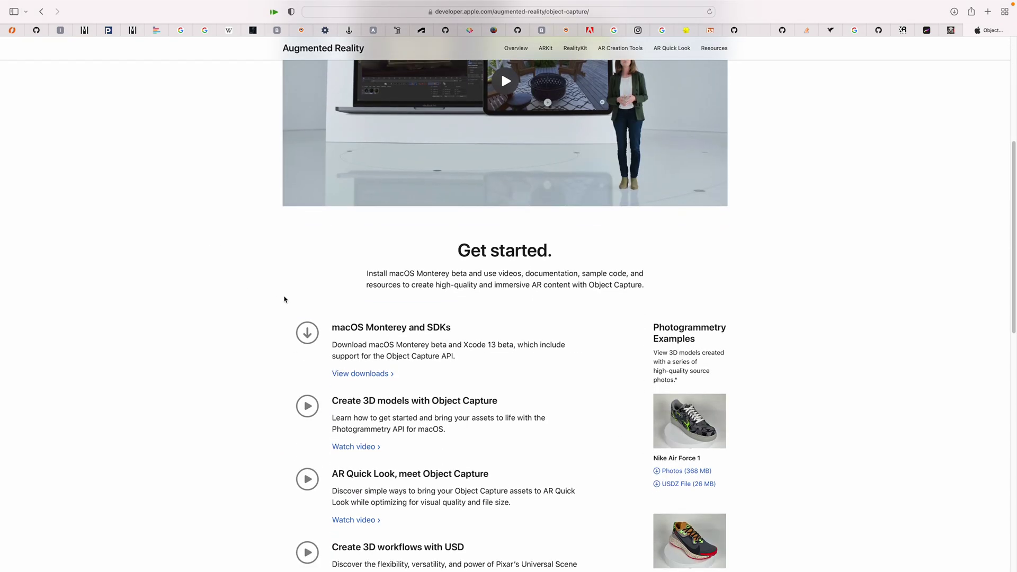
pyautogui.scroll(-5, 758, 340)
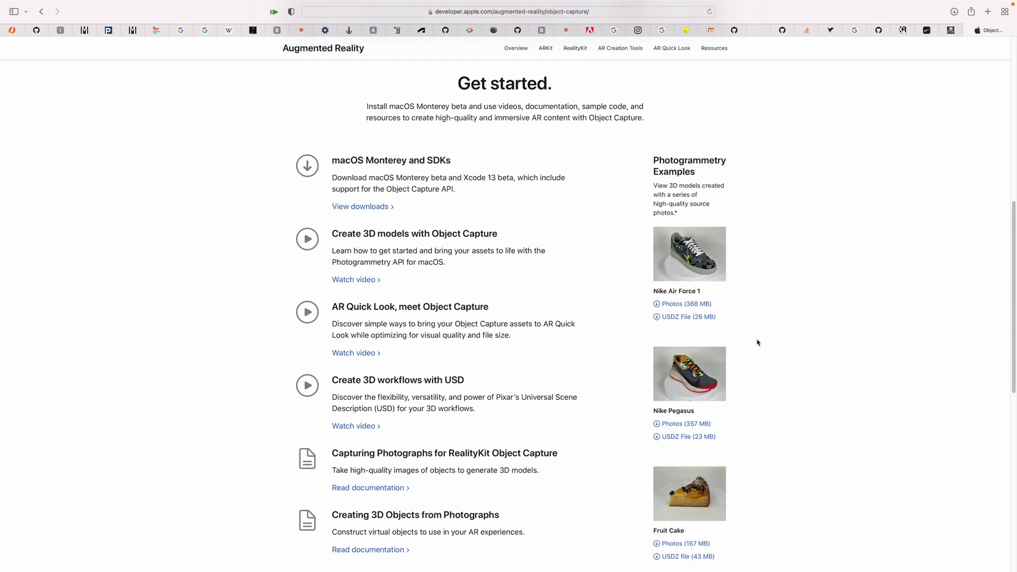
pyautogui.scroll(-6, 745, 325)
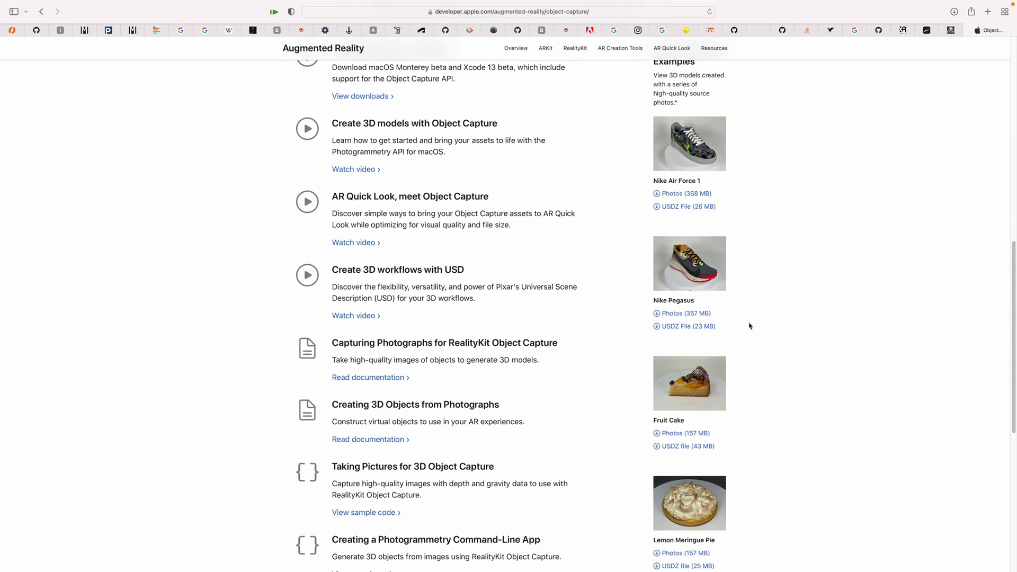
pyautogui.scroll(-1, 540, 301)
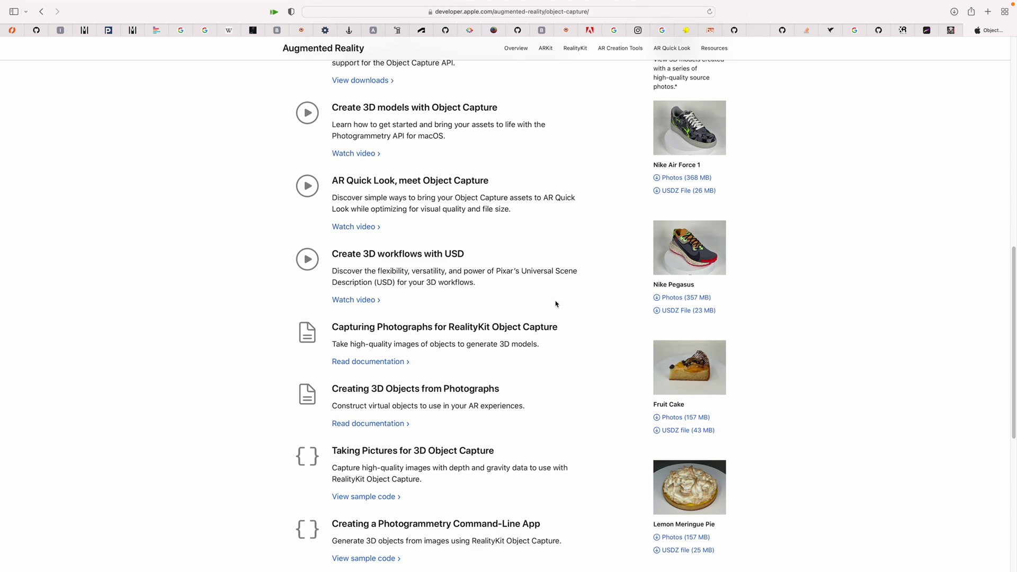
pyautogui.scroll(-1, 577, 320)
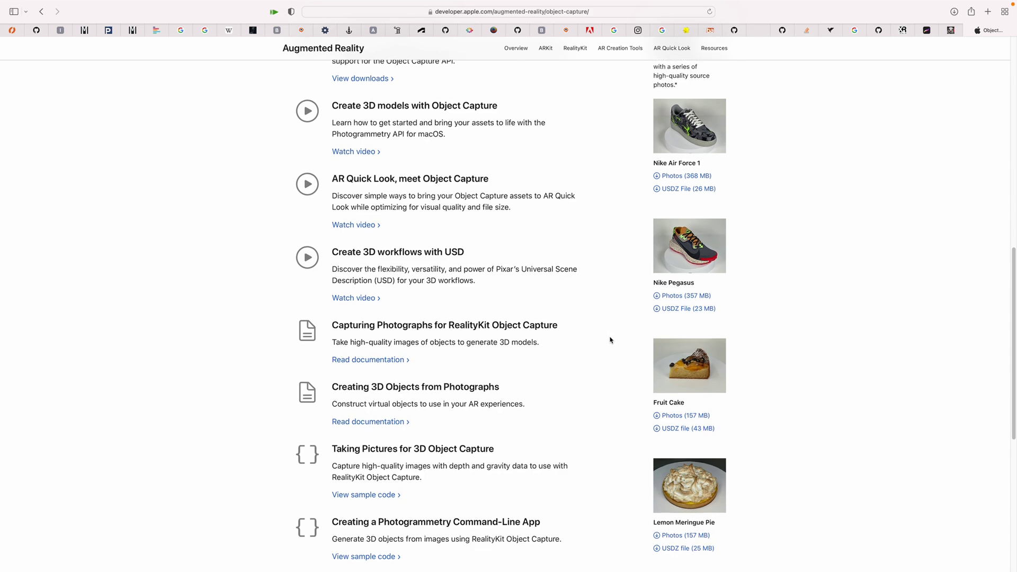
pyautogui.scroll(-10, 576, 365)
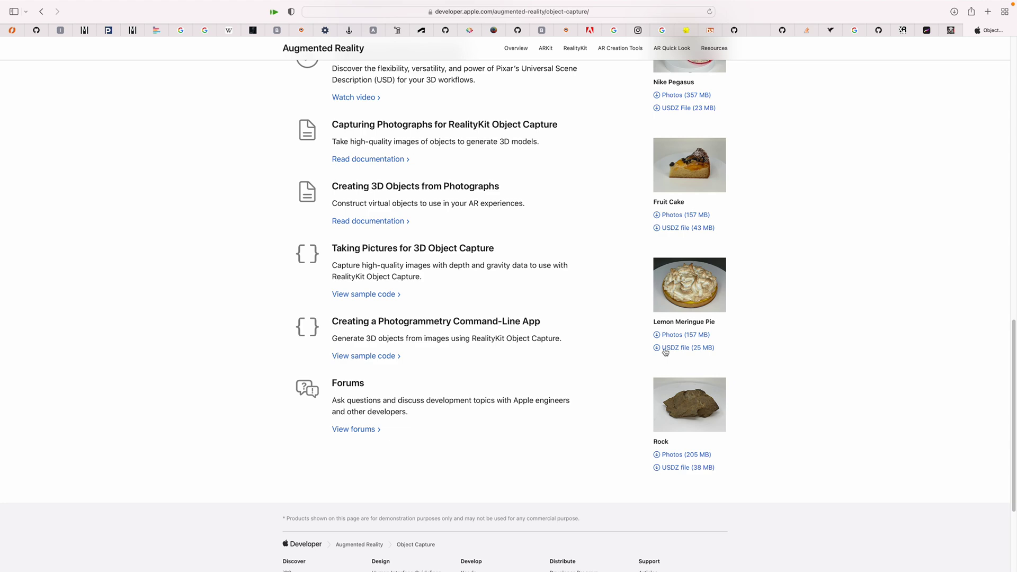
pyautogui.scroll(12, 786, 352)
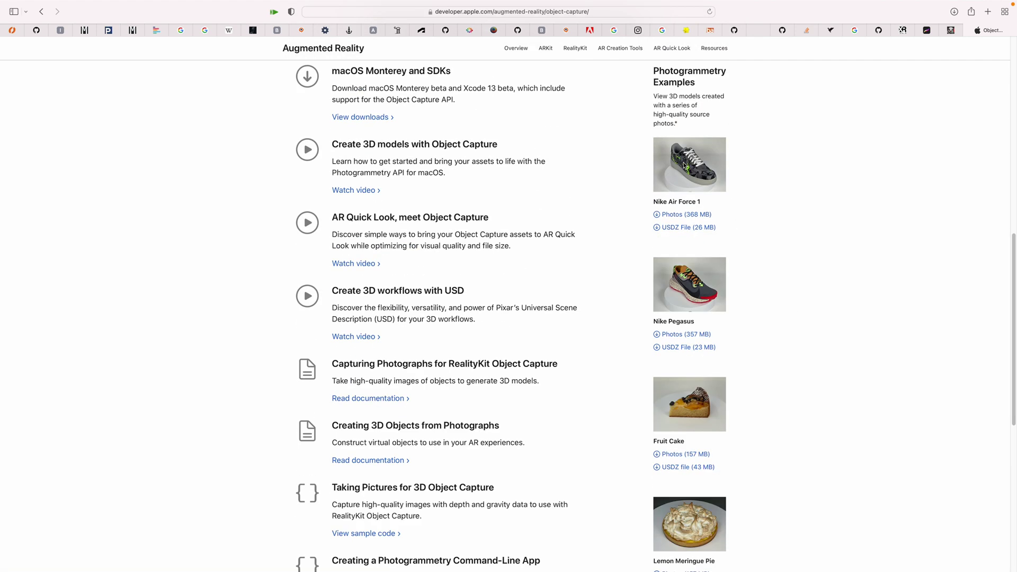
pyautogui.scroll(-4, 766, 266)
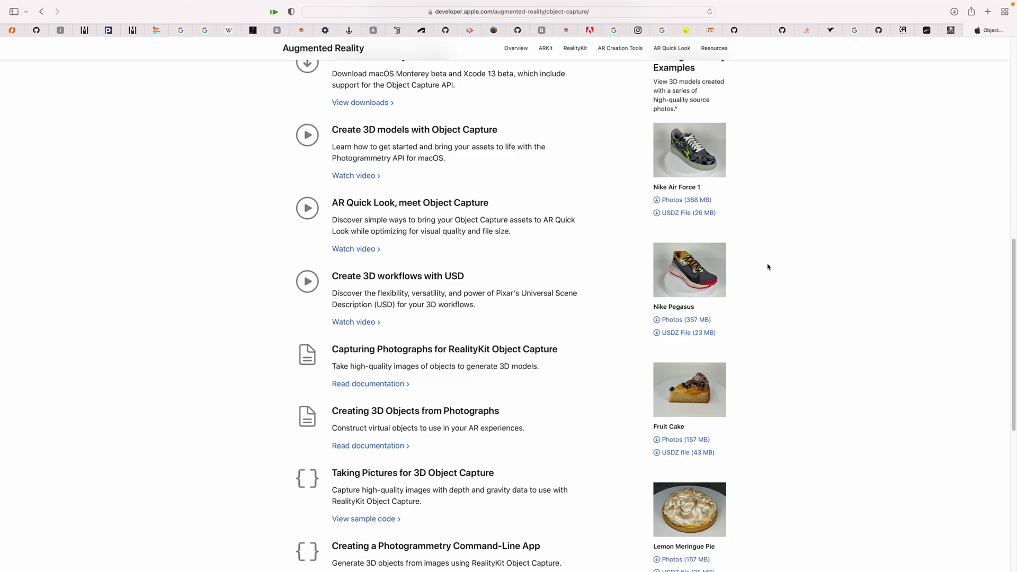
pyautogui.scroll(20, 763, 276)
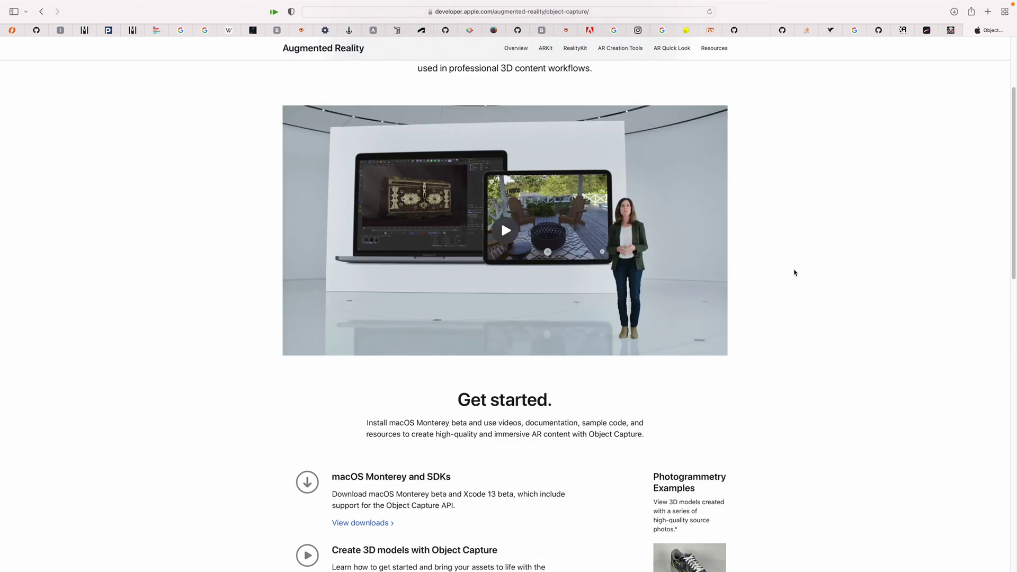
pyautogui.scroll(4, 793, 273)
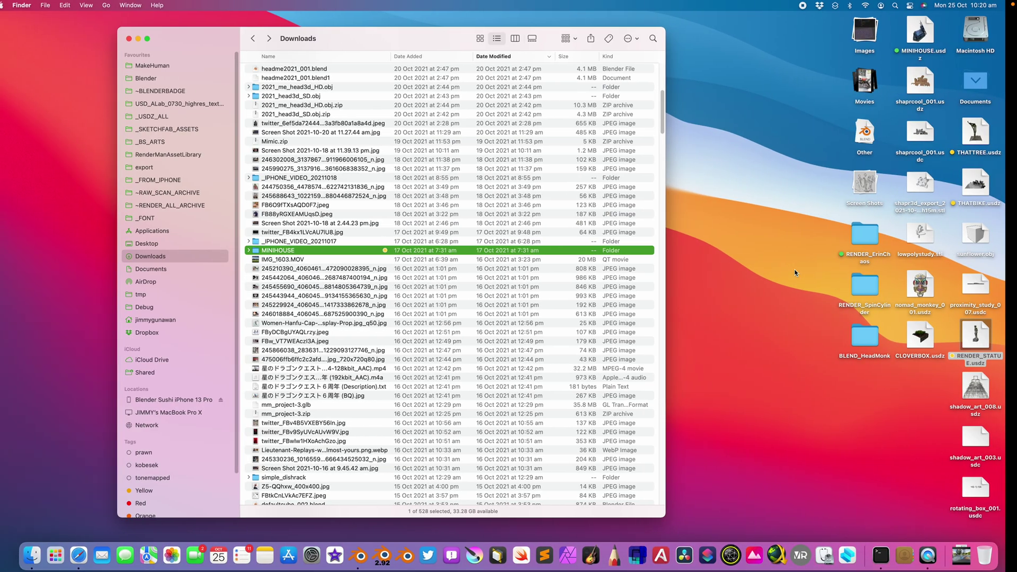
# Switch to Finder and inspect MINIHOUSE.usdz from the desktop in an enlarged Quick Look preview, rotating the model
pyautogui.moveTo(676, 29); pyautogui.dragTo(772, 36)
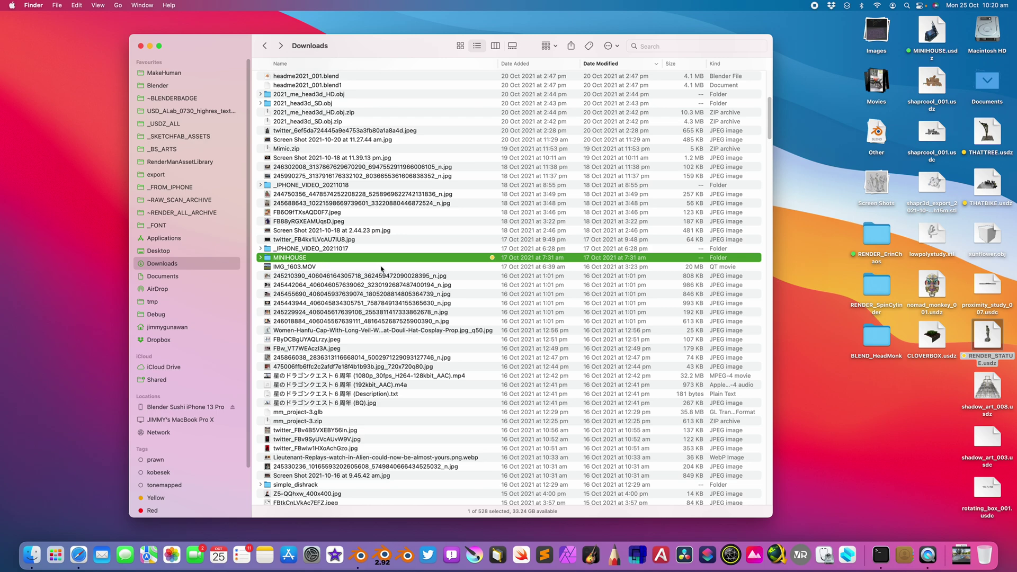
pyautogui.click(930, 33)
pyautogui.press('space')
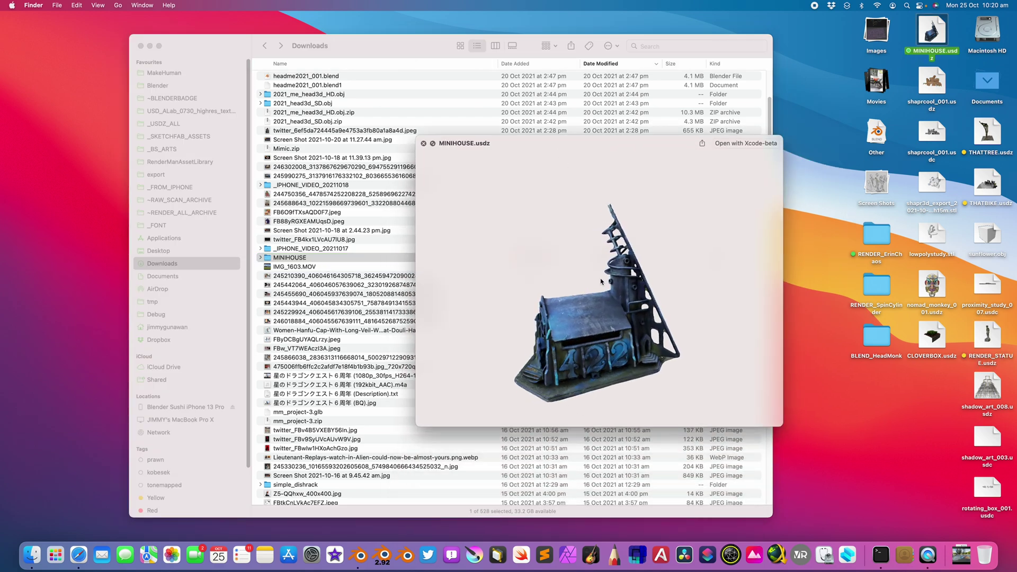
pyautogui.moveTo(777, 427); pyautogui.dragTo(939, 528)
pyautogui.moveTo(843, 445); pyautogui.dragTo(654, 350)
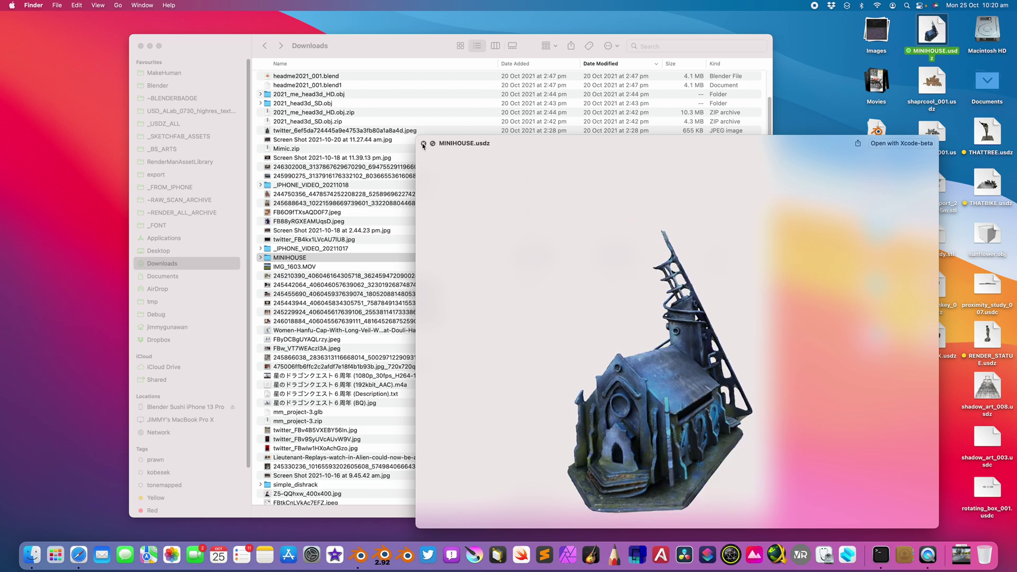
pyautogui.click(423, 143)
# Open the MINIHOUSE folder in Downloads and browse its source photos in Quick Look from IMG_1541.HEIC to IMG_1577.HEIC
pyautogui.doubleClick(312, 258)
pyautogui.click(366, 141)
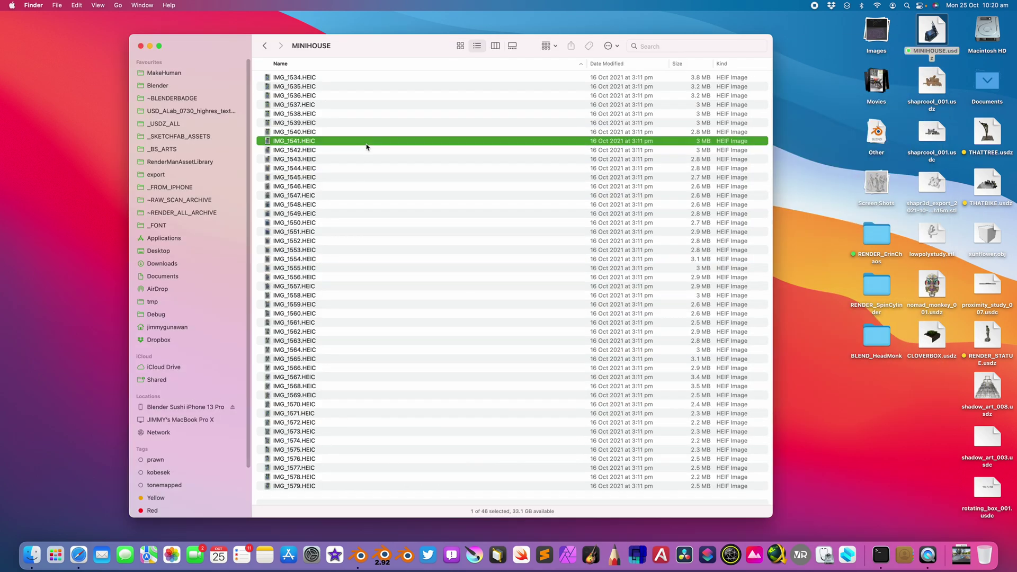
pyautogui.press('space')
pyautogui.press('Down')
pyautogui.press('Down')
pyautogui.press('Down')
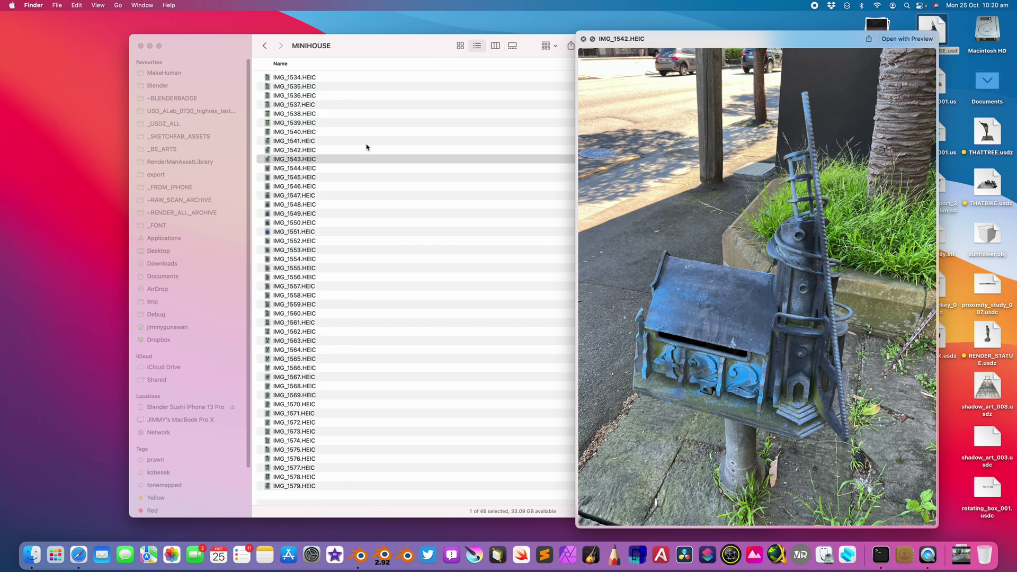
pyautogui.press('Down')
pyautogui.press('Down')
pyautogui.press('Down')
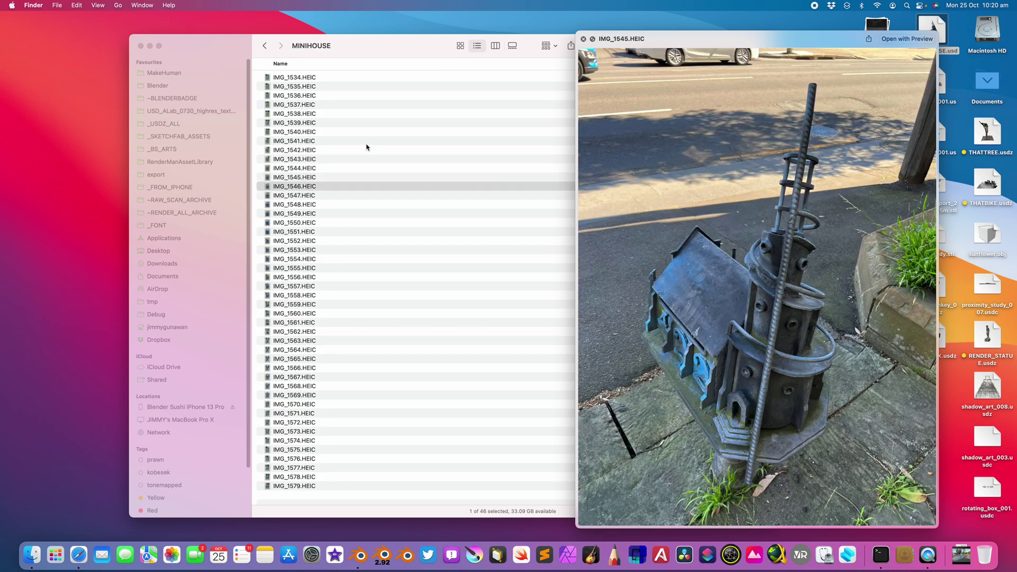
pyautogui.press('Down')
pyautogui.press('Down')
pyautogui.press('Down')
pyautogui.press('Down')
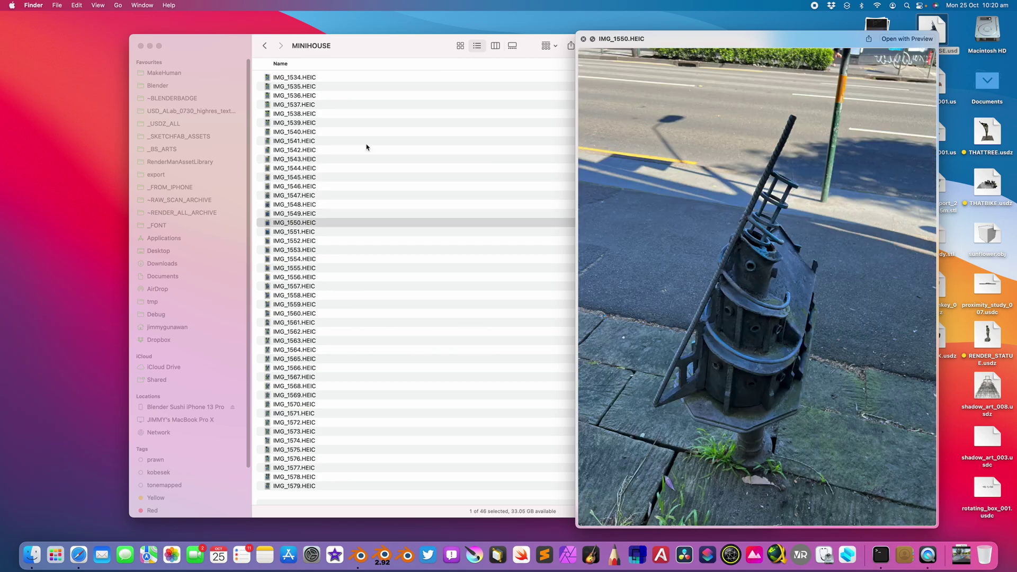
pyautogui.press('Down')
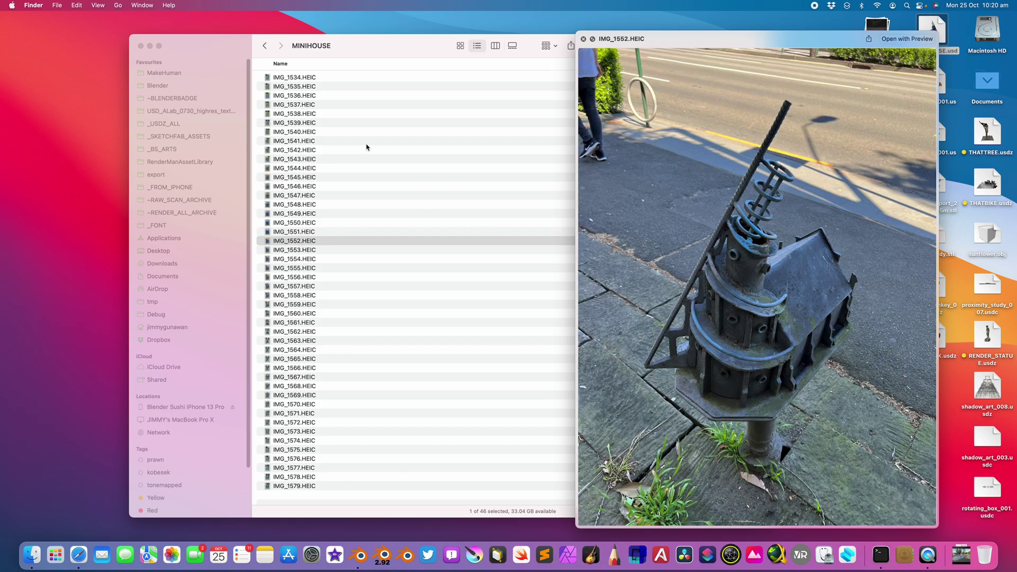
pyautogui.press('Down')
pyautogui.press('Down')
pyautogui.press('Down')
pyautogui.press('Down')
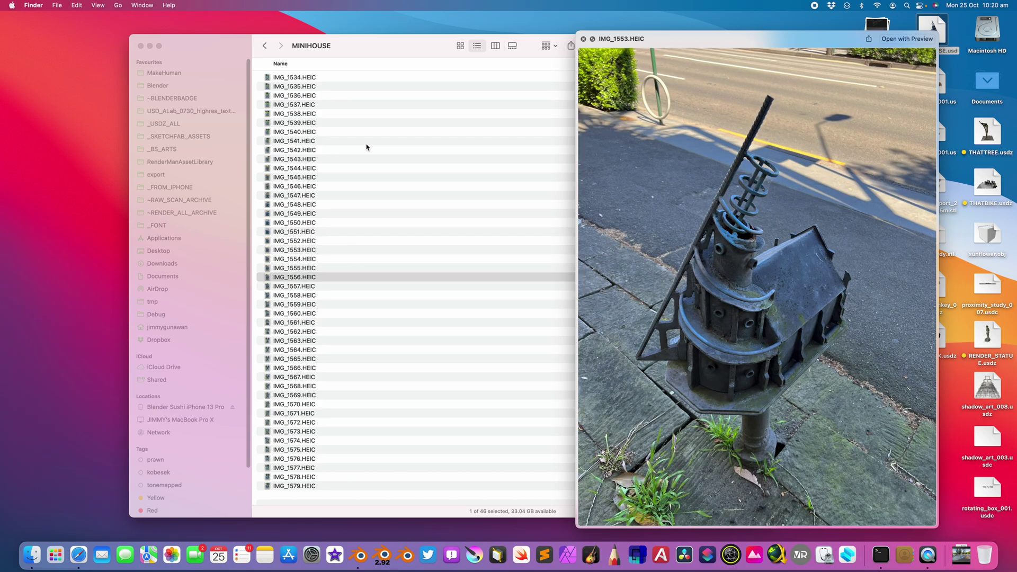
pyautogui.press('Down')
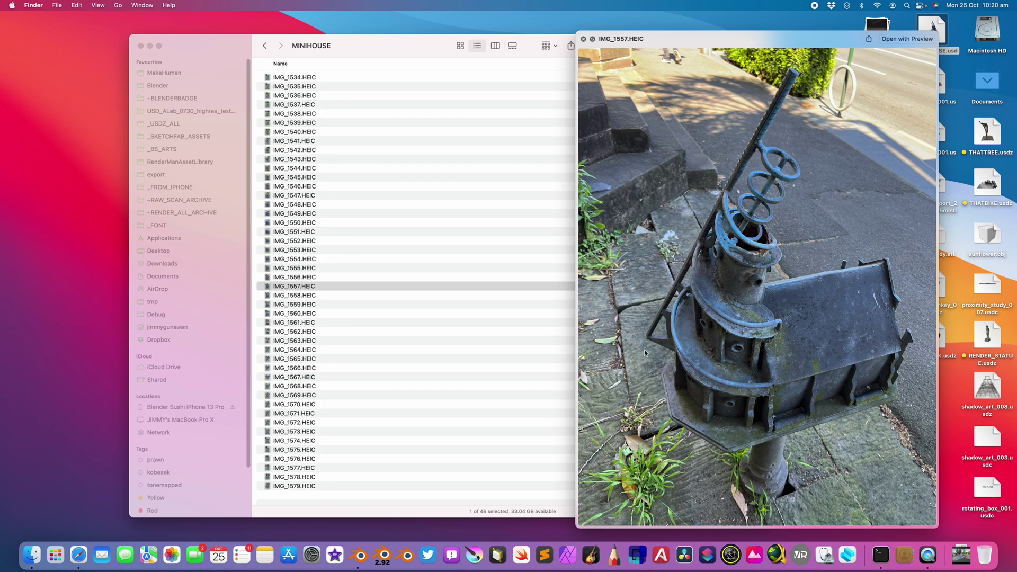
pyautogui.press('Down')
pyautogui.press('Down')
pyautogui.press('Down')
pyautogui.press('Down')
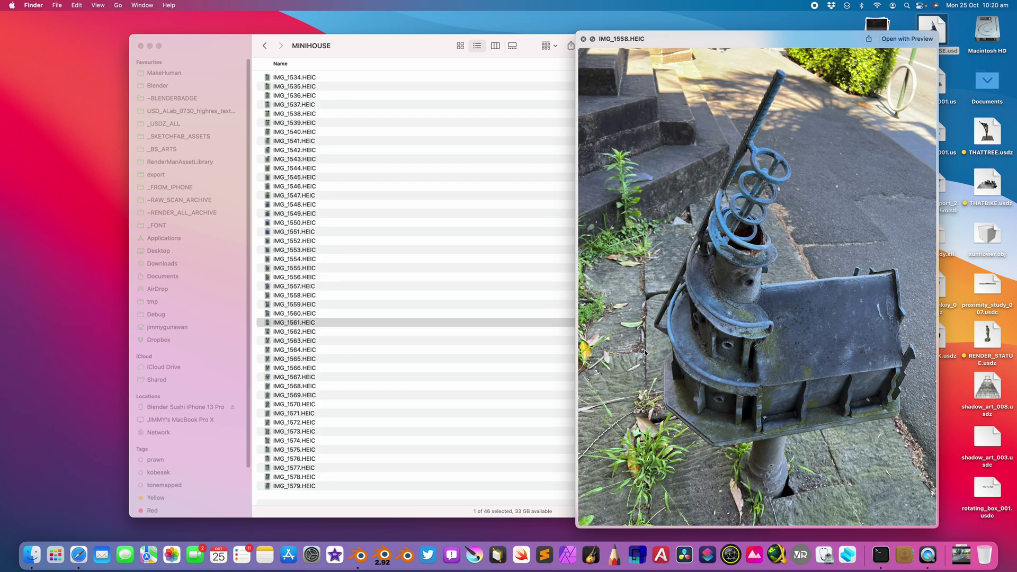
pyautogui.press('Down')
pyautogui.press('Down')
pyautogui.press('Down')
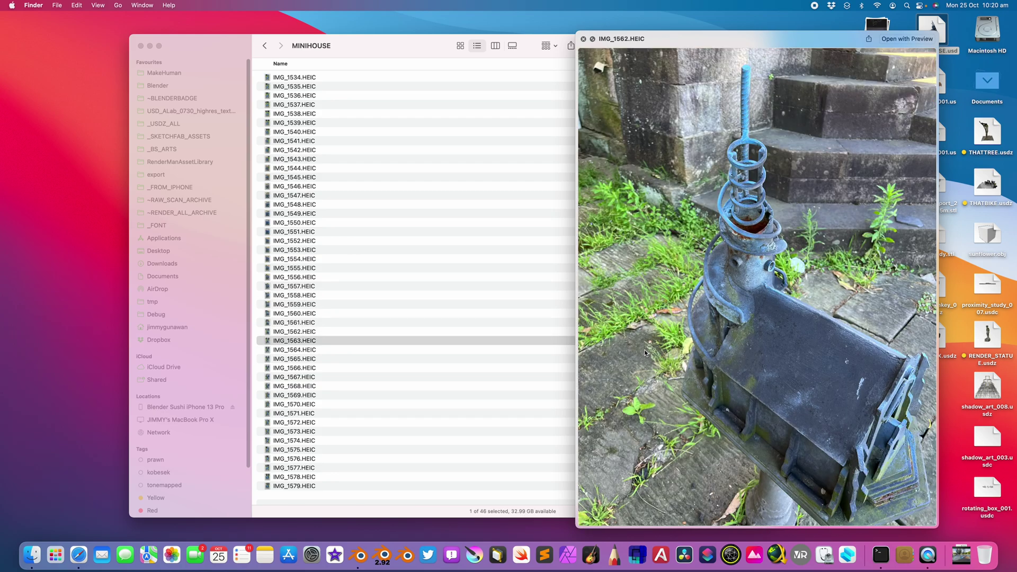
pyautogui.press('Down')
pyautogui.press('Down')
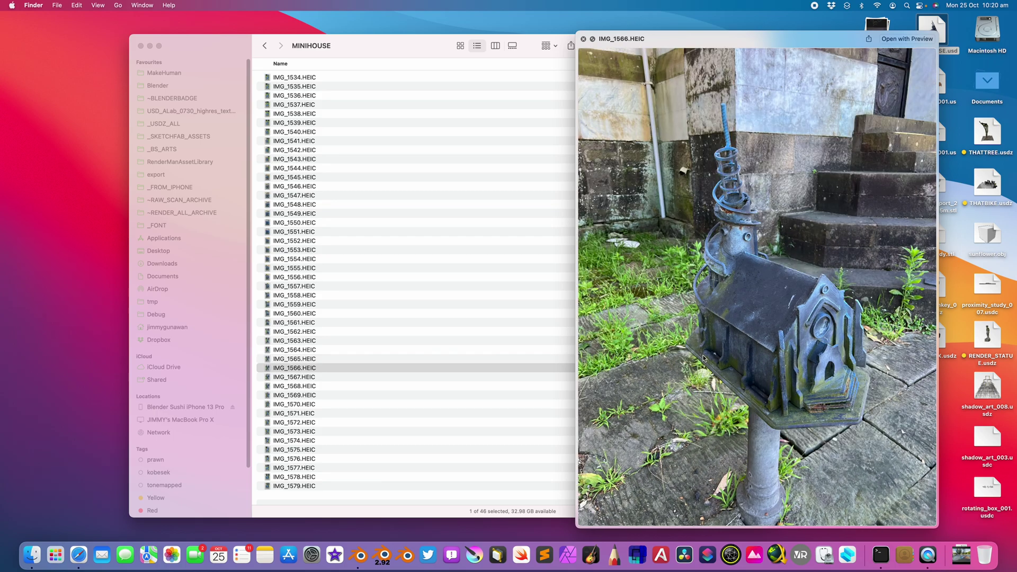
pyautogui.press('Down')
pyautogui.press('Down')
pyautogui.press('Down')
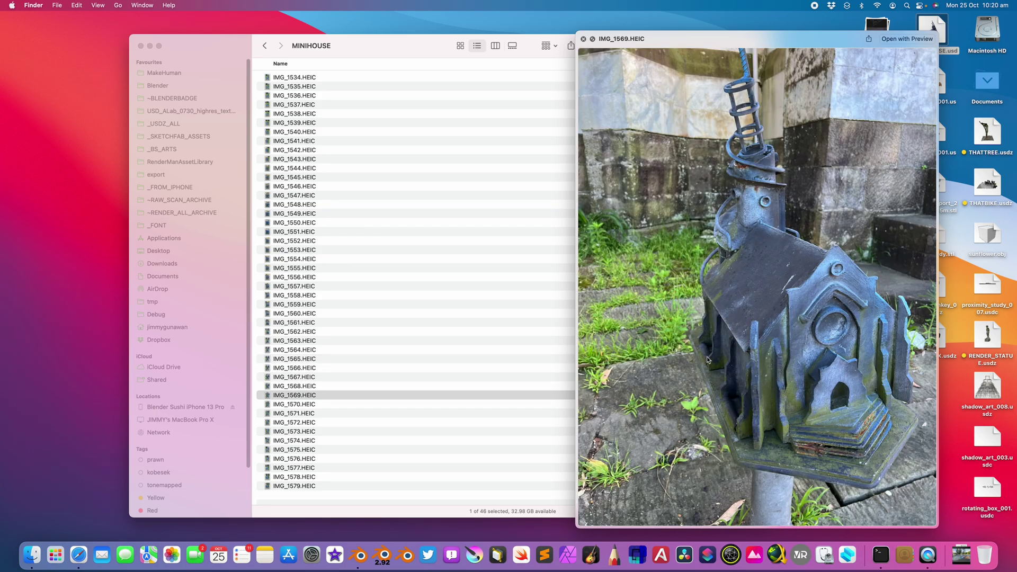
pyautogui.press('Down')
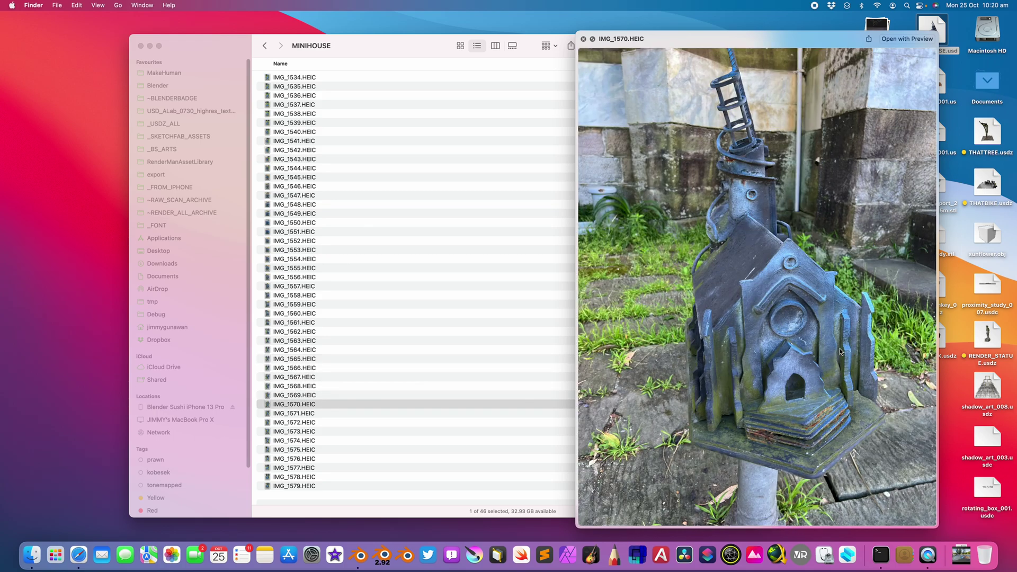
pyautogui.press('Down')
pyautogui.press('Down')
pyautogui.press('Down')
pyautogui.press('Down')
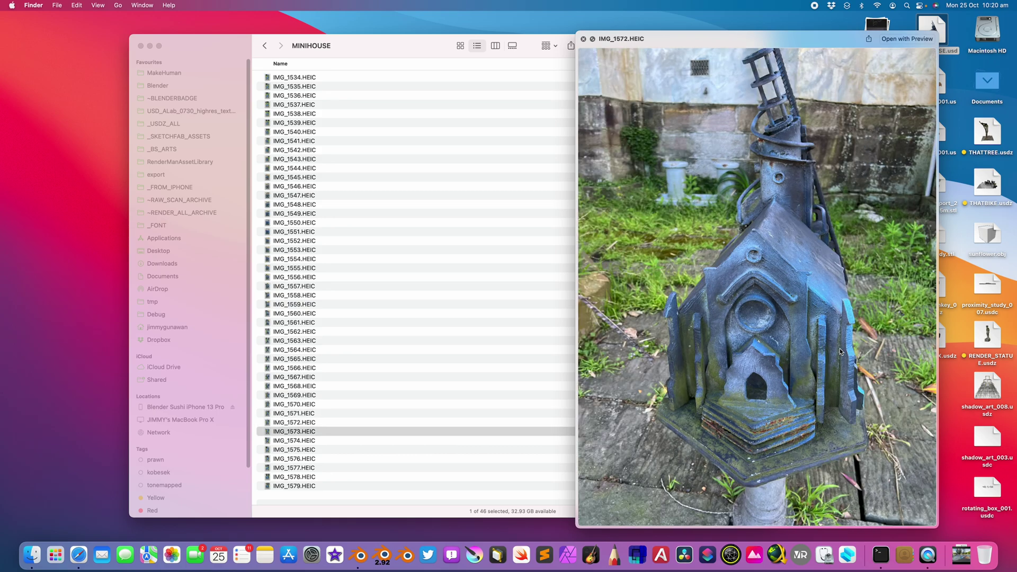
pyautogui.press('Down')
pyautogui.press('Down')
pyautogui.press('Down')
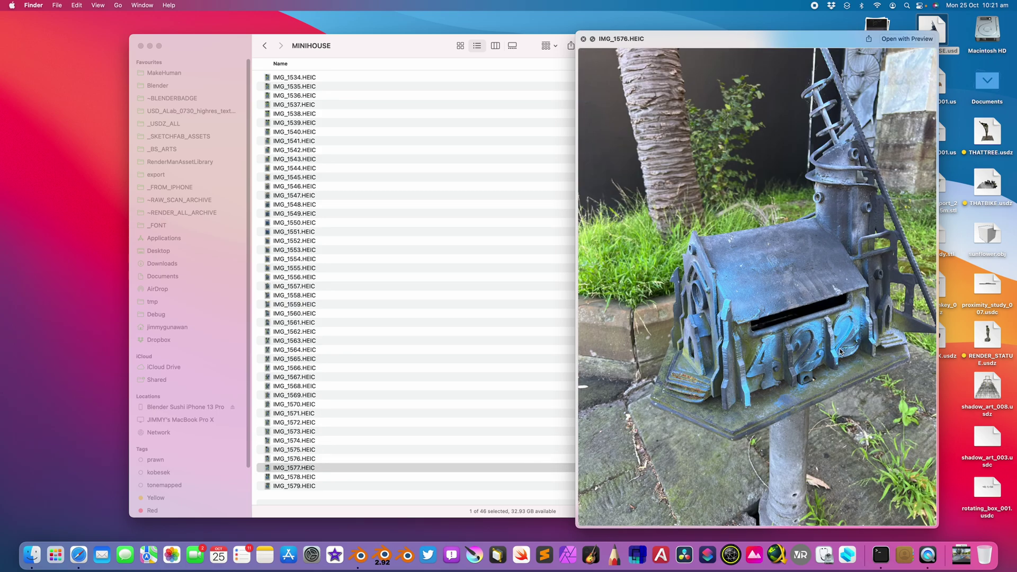
# Preview IMG_1539.HEIC and check its file information, including the image dimensions
pyautogui.click(367, 136)
pyautogui.click(395, 122)
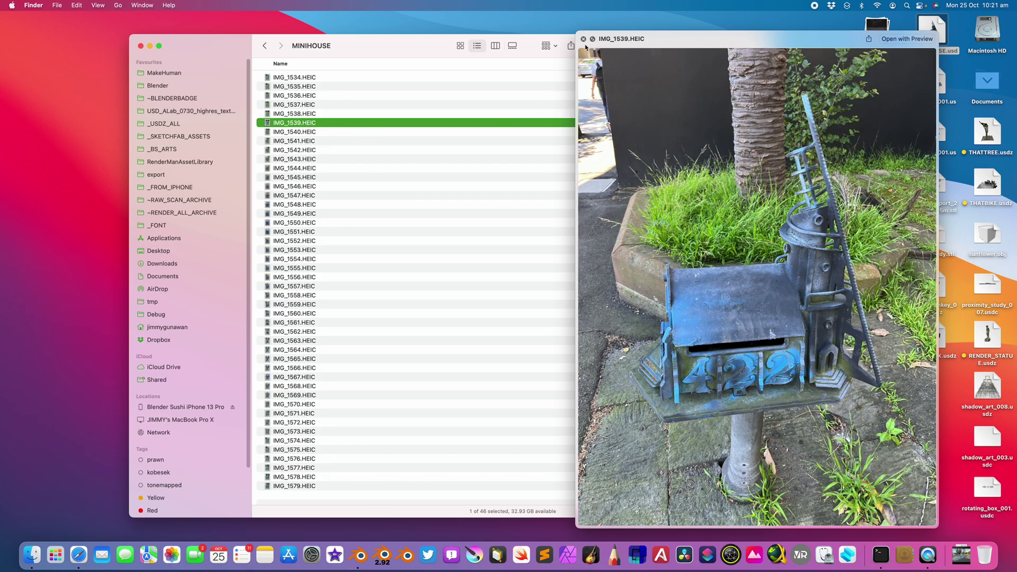
pyautogui.click(583, 38)
pyautogui.press('super+i')
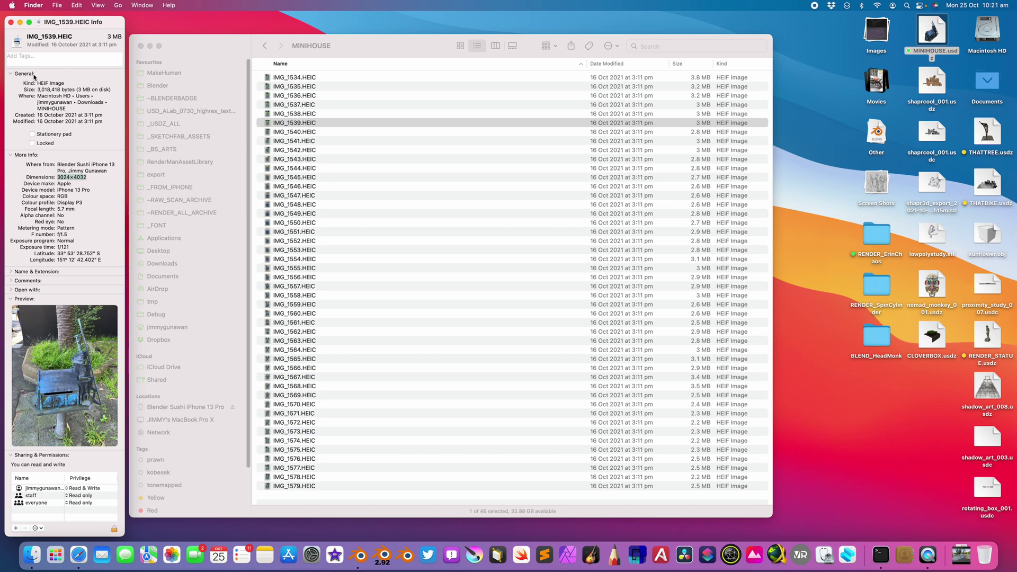
pyautogui.click(11, 22)
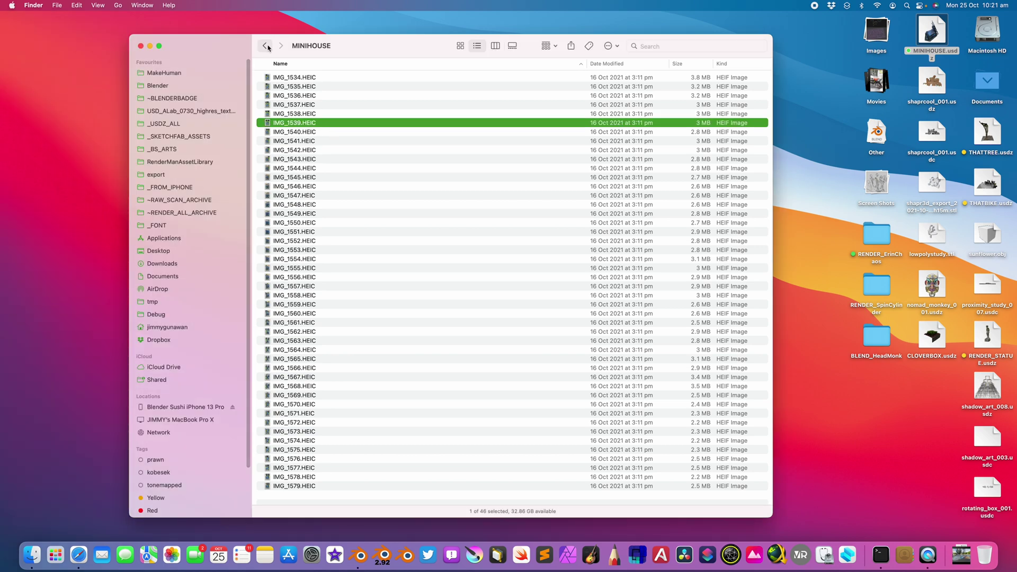
# Return to the Downloads folder and preview RENDER_STATUE.usdz from the desktop in a repositioned Quick Look window
pyautogui.press('super+alt+l')
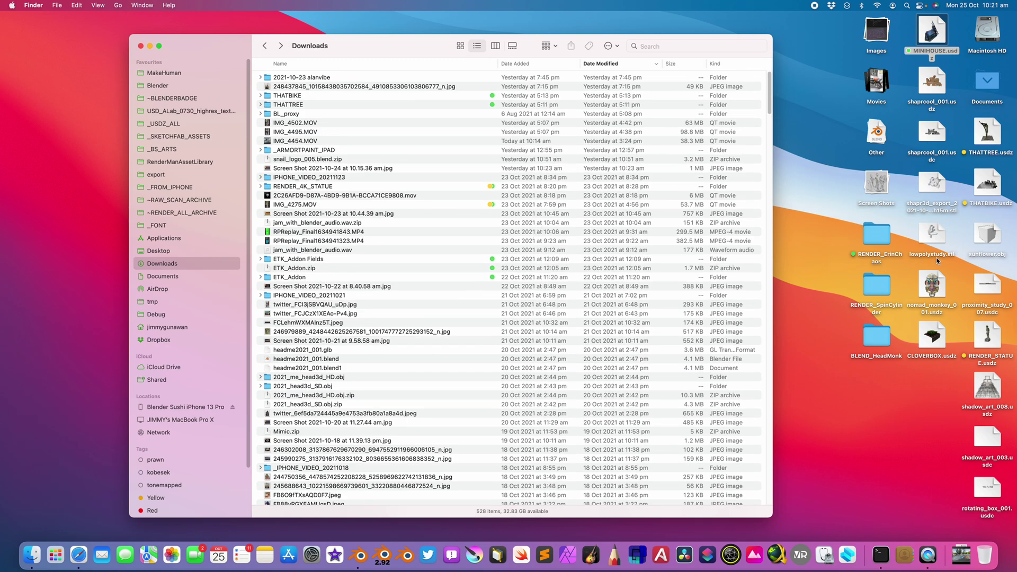
pyautogui.click(987, 337)
pyautogui.press('space')
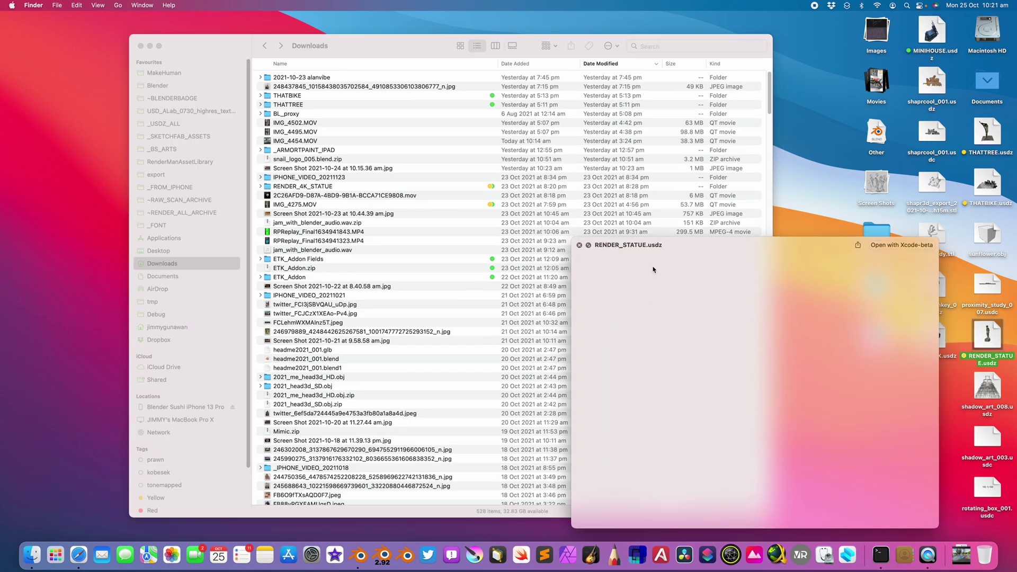
pyautogui.moveTo(615, 204); pyautogui.dragTo(583, 152)
pyautogui.moveTo(741, 333); pyautogui.dragTo(773, 353)
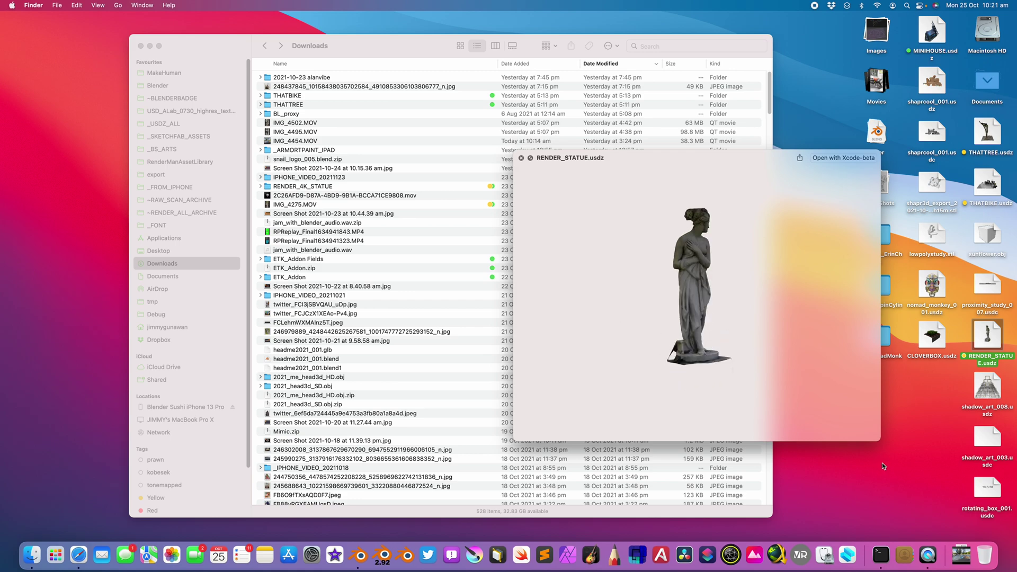
# Reopen the Quick Look preview of RENDER_STATUE.usdz from the desktop and enlarge its window
pyautogui.click(879, 441)
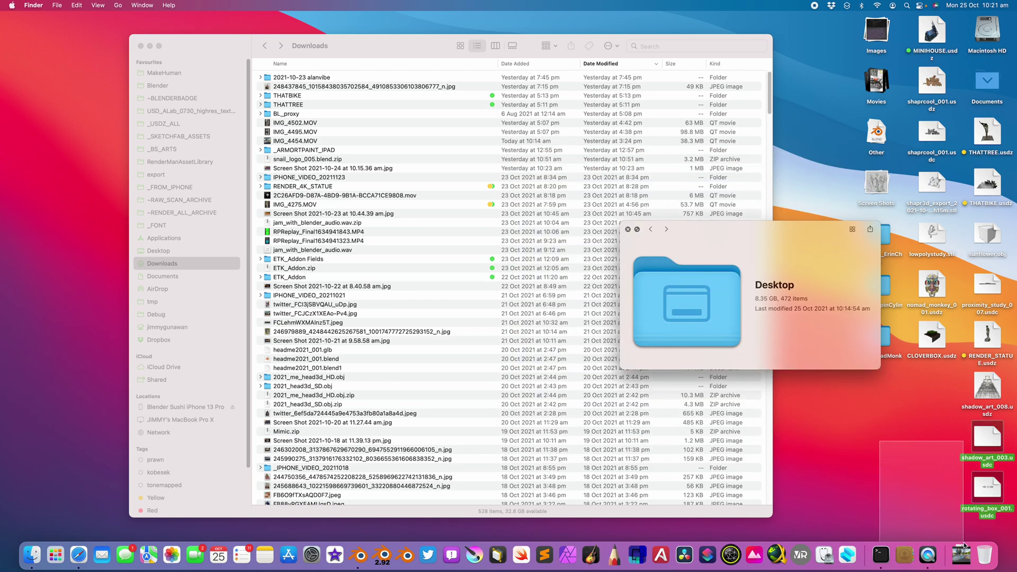
pyautogui.click(628, 230)
pyautogui.click(993, 334)
pyautogui.press('space')
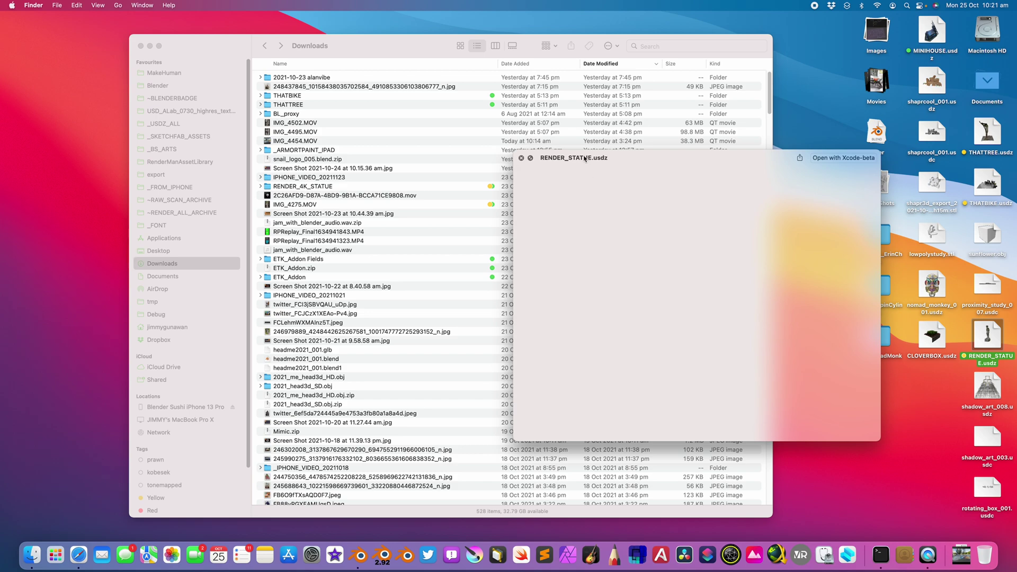
pyautogui.moveTo(806, 336); pyautogui.dragTo(923, 539)
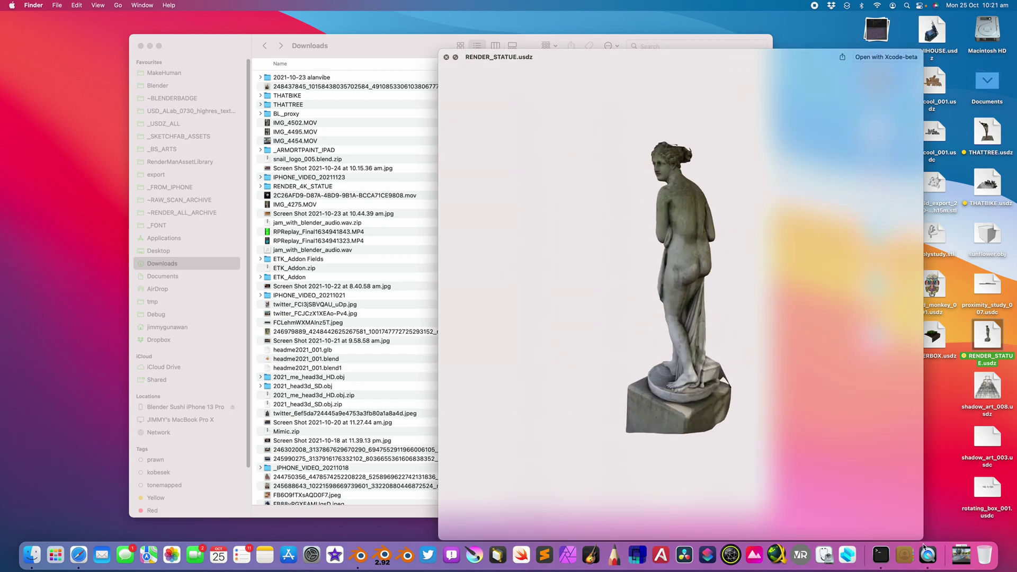
# Rotate the statue model to its front, inspect it up close, and close the preview
pyautogui.moveTo(731, 318); pyautogui.dragTo(668, 296)
pyautogui.scroll(5, 676, 311)
pyautogui.scroll(3, 681, 290)
pyautogui.scroll(2, 681, 290)
pyautogui.scroll(2, 722, 285)
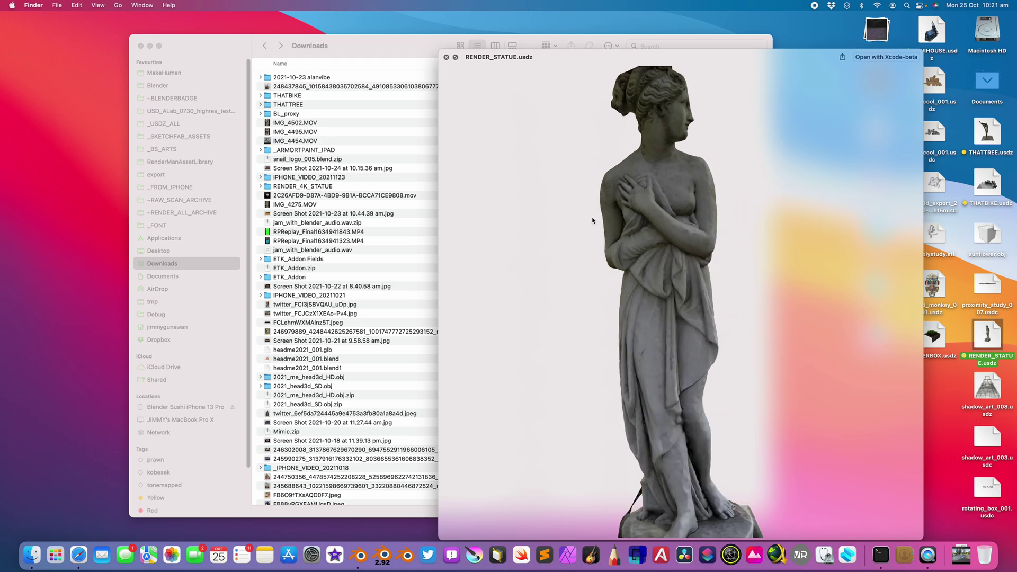
pyautogui.click(446, 58)
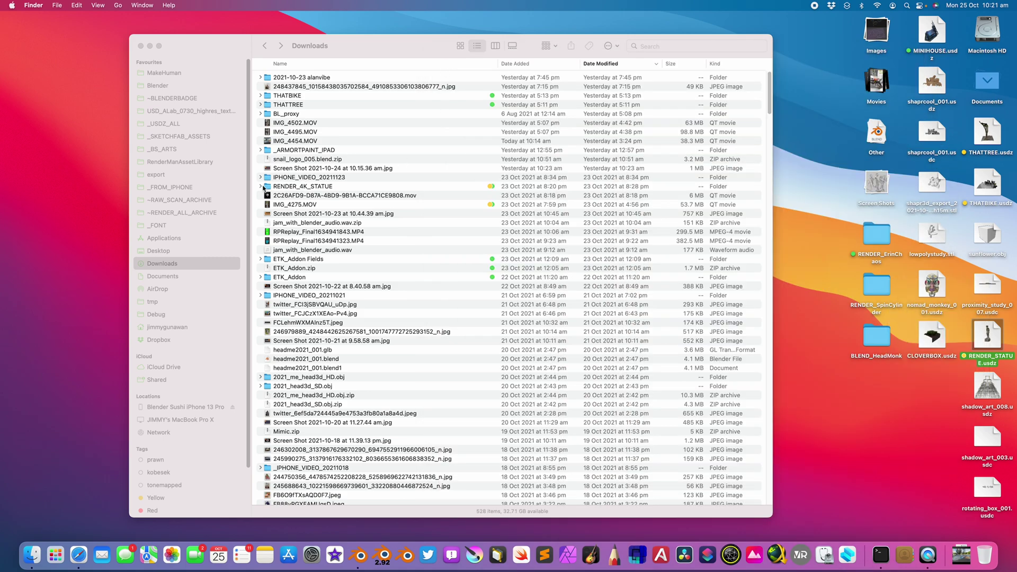
# Expand the RENDER_4K_STATUE folder in Downloads and preview IMG_00069.png in Quick Look
pyautogui.click(260, 186)
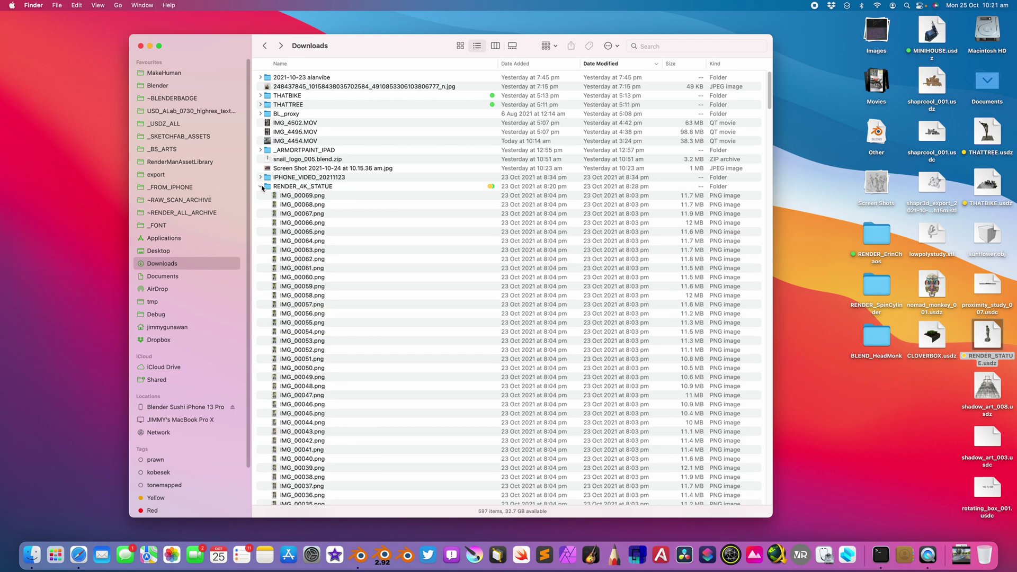
pyautogui.click(289, 196)
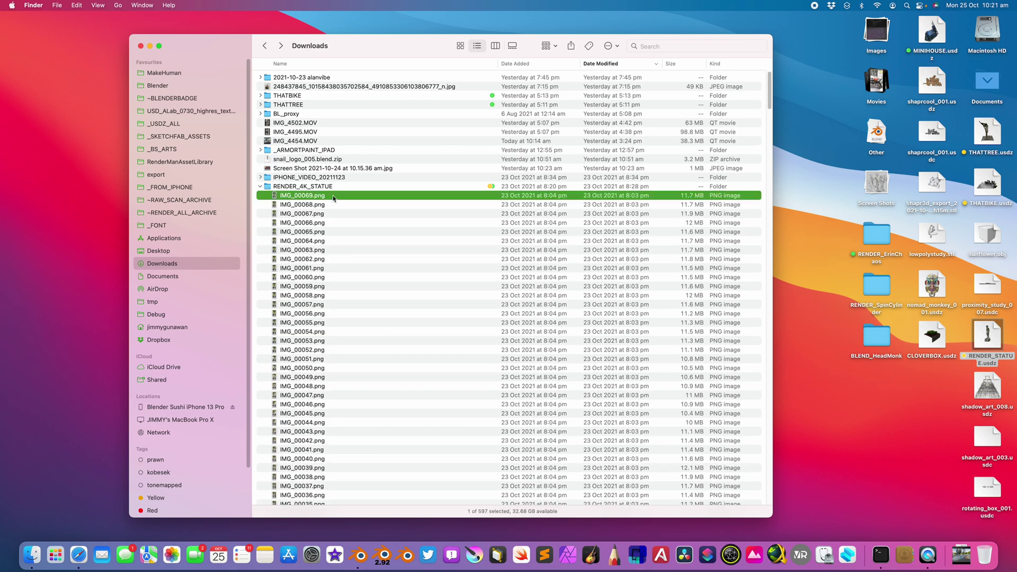
pyautogui.scroll(-1, 328, 196)
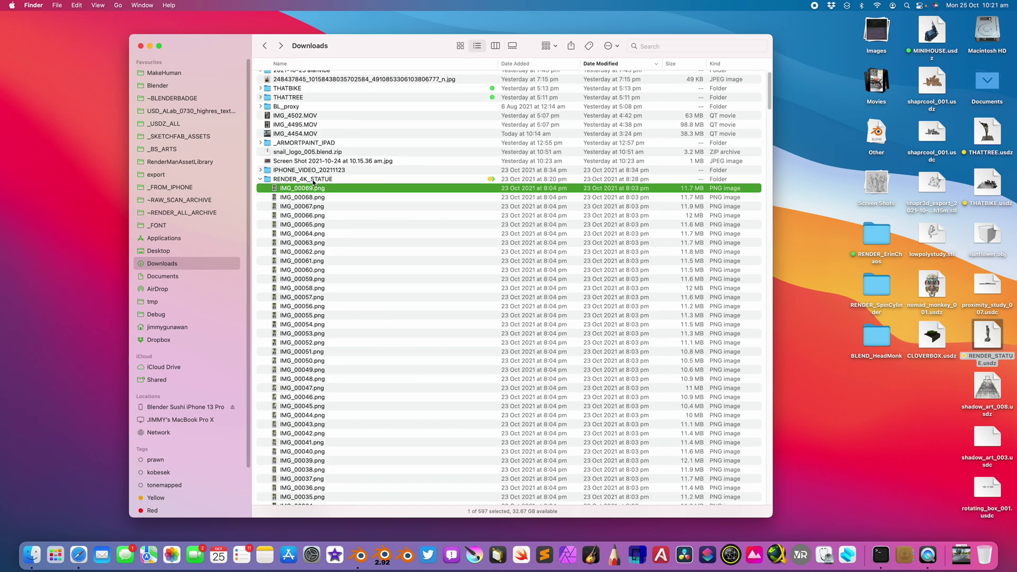
pyautogui.press('space')
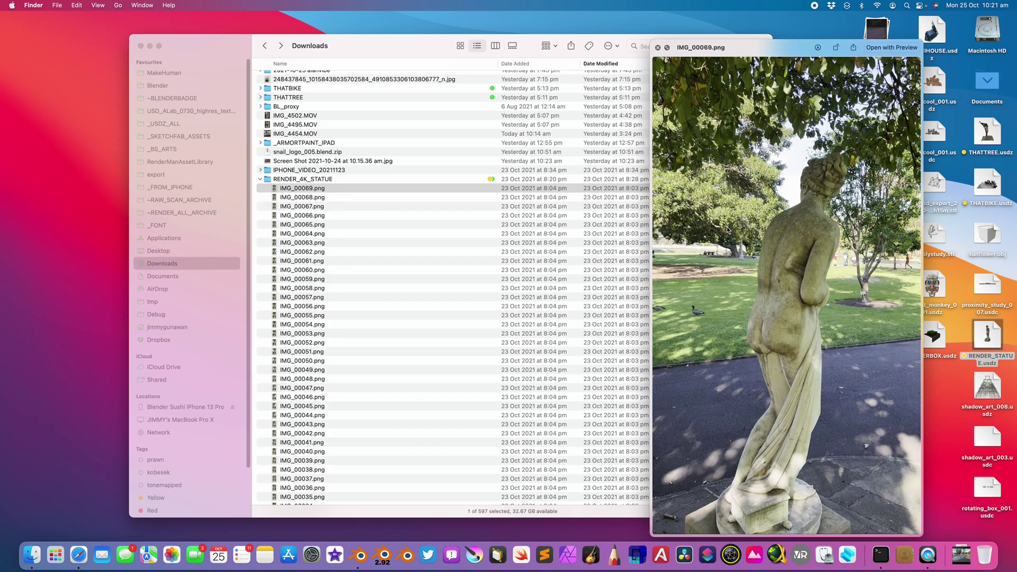
# Browse the statue frames in Quick Look from IMG_00069.png down to IMG_00001.png, then close the preview
pyautogui.press('Down')
pyautogui.press('Down')
pyautogui.press('Down')
pyautogui.press('Down')
pyautogui.press('Down')
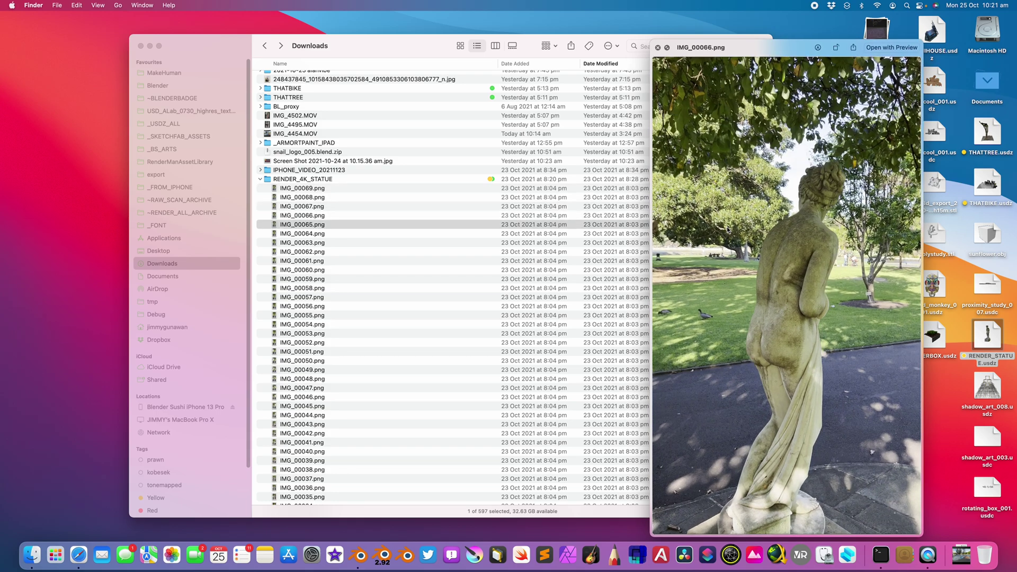
pyautogui.press('Down')
pyautogui.press('Down')
pyautogui.press('Down')
pyautogui.press('Down')
pyautogui.press('Down')
pyautogui.press('Down')
pyautogui.press('Down')
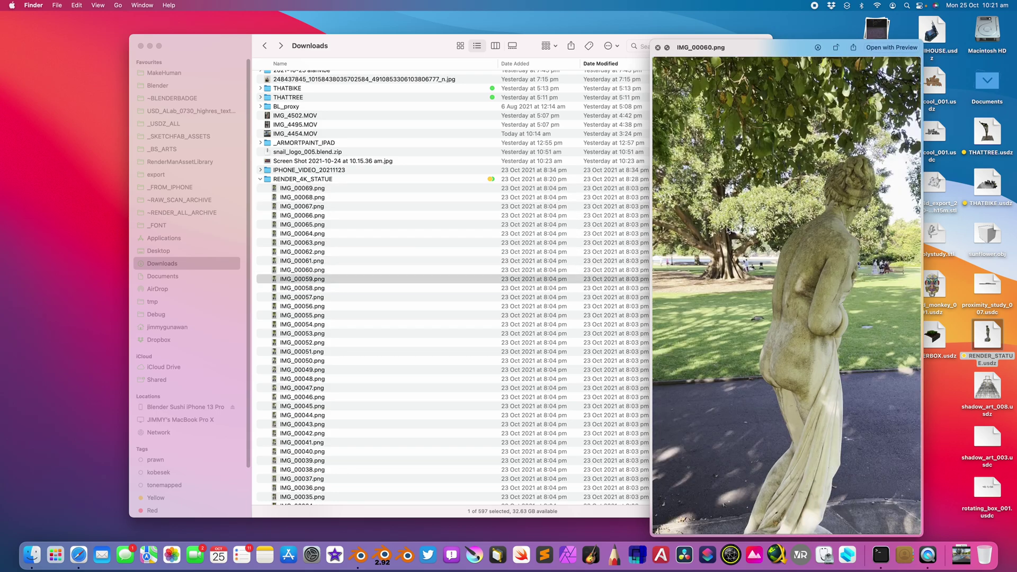
pyautogui.press('Down')
pyautogui.press('Down')
pyautogui.press('Down')
pyautogui.press('Down')
pyautogui.press('Down')
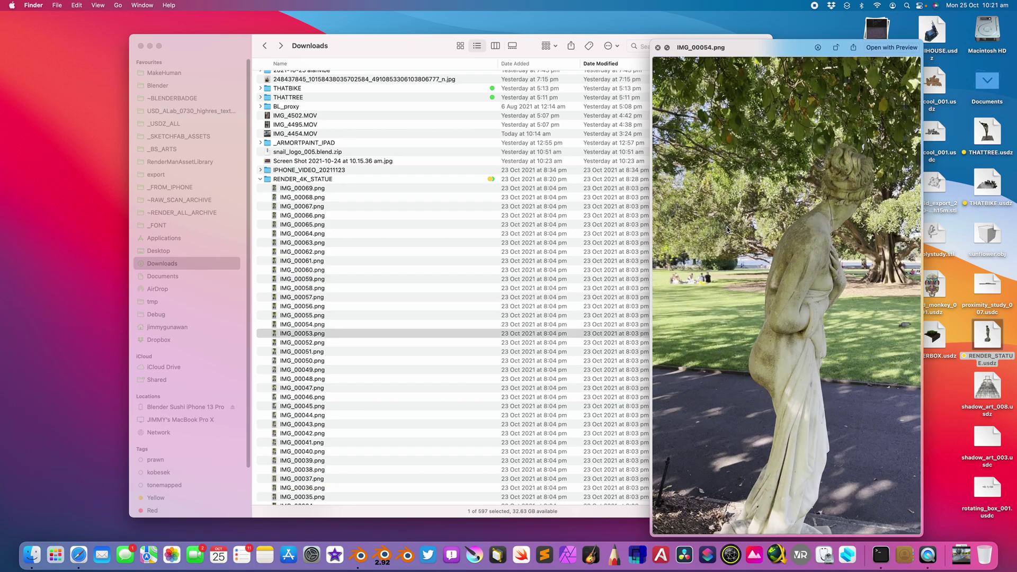
pyautogui.press('Down')
pyautogui.press('Down')
pyautogui.press('Down')
pyautogui.press('Down')
pyautogui.press('Down')
pyautogui.press('Down')
pyautogui.press('Down')
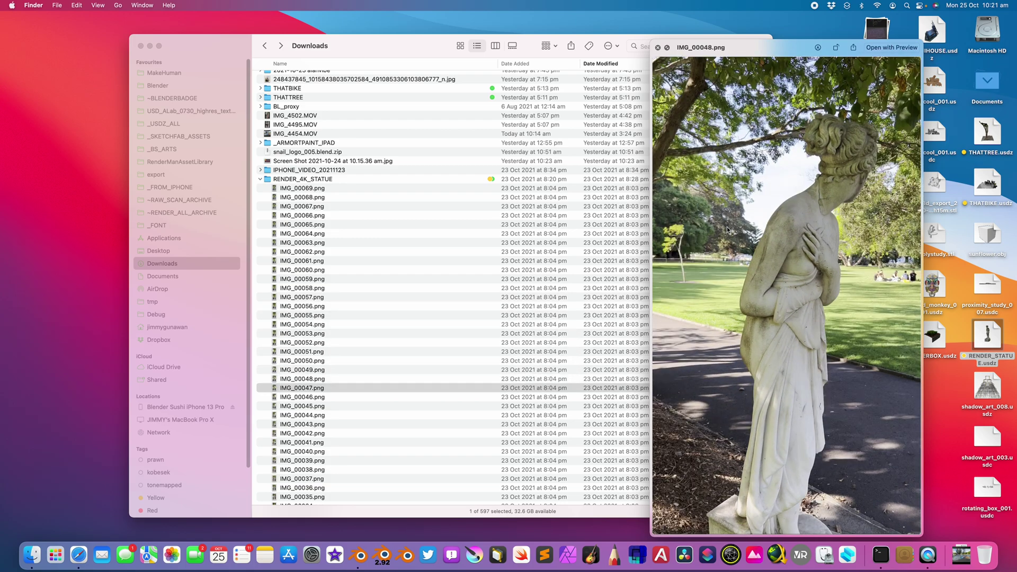
pyautogui.press('Down')
pyautogui.press('Down')
pyautogui.press('Down')
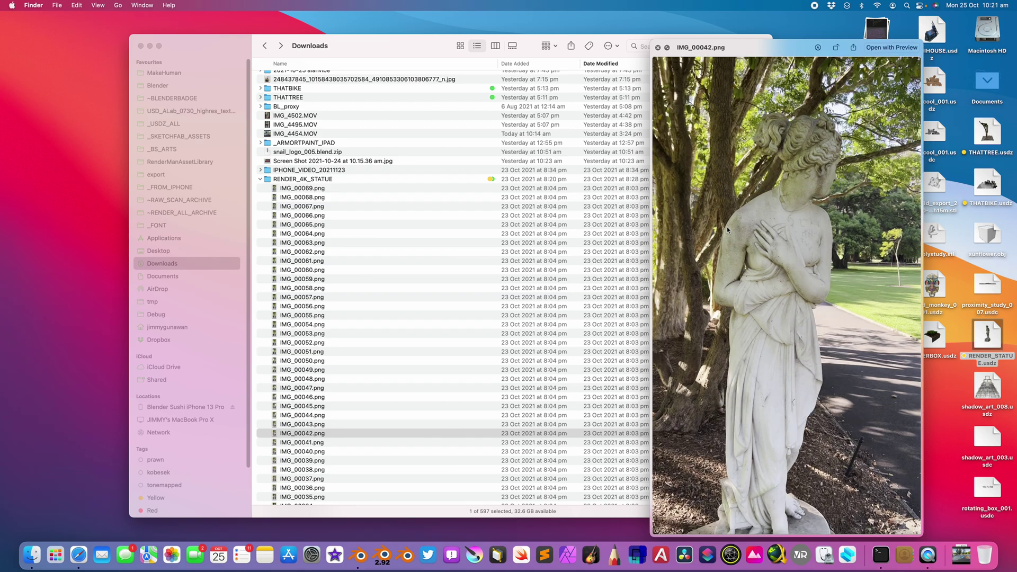
pyautogui.press('Down')
pyautogui.press('Down')
pyautogui.press('Down')
pyautogui.press('Down')
pyautogui.press('Down')
pyautogui.press('Down')
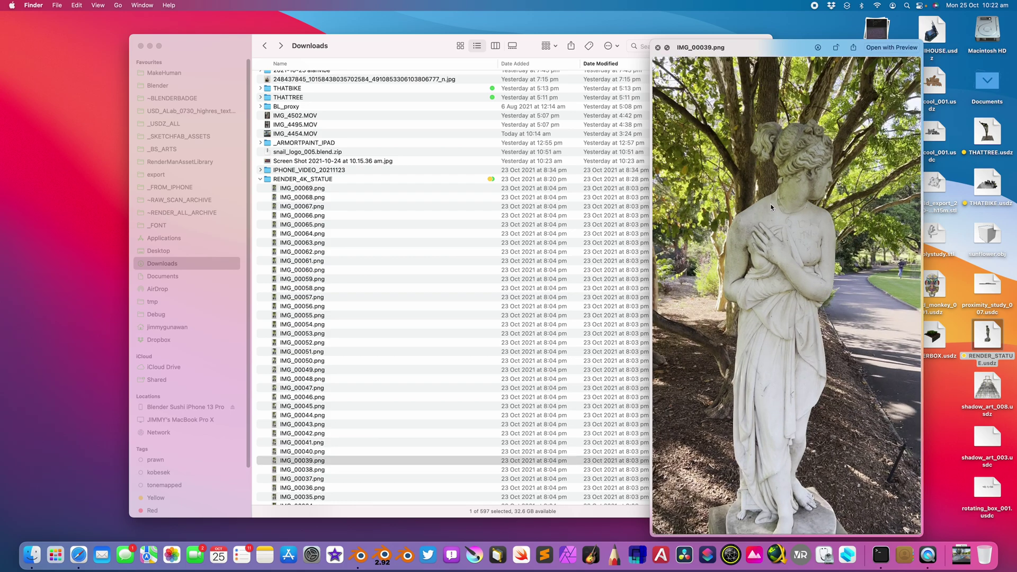
pyautogui.press('Down')
pyautogui.press('Down')
pyautogui.press('Down')
pyautogui.press('Down')
pyautogui.press('Down')
pyautogui.press('Down')
pyautogui.press('Down')
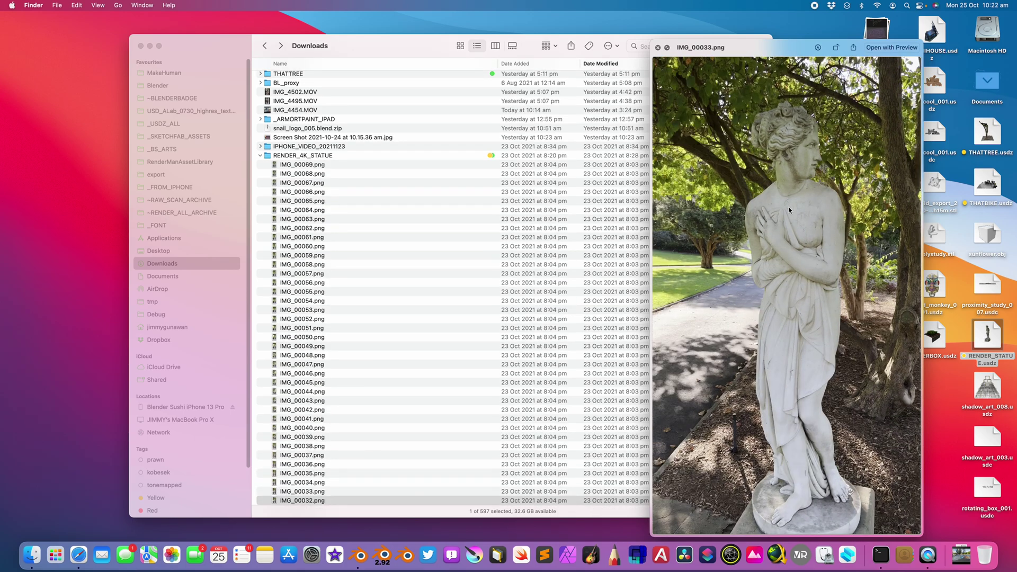
pyautogui.press('Down')
pyautogui.press('Down')
pyautogui.press('Down')
pyautogui.press('Down')
pyautogui.press('Down')
pyautogui.press('Down')
pyautogui.press('Down')
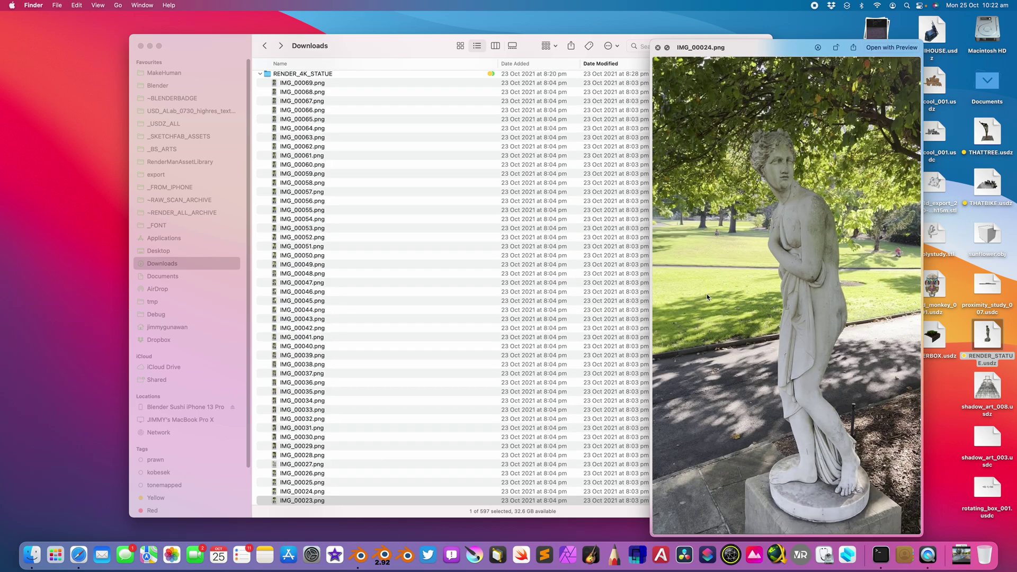
pyautogui.press('Down')
pyautogui.press('Down')
pyautogui.press('Down')
pyautogui.press('Down')
pyautogui.press('Down')
pyautogui.press('Down')
pyautogui.press('Down')
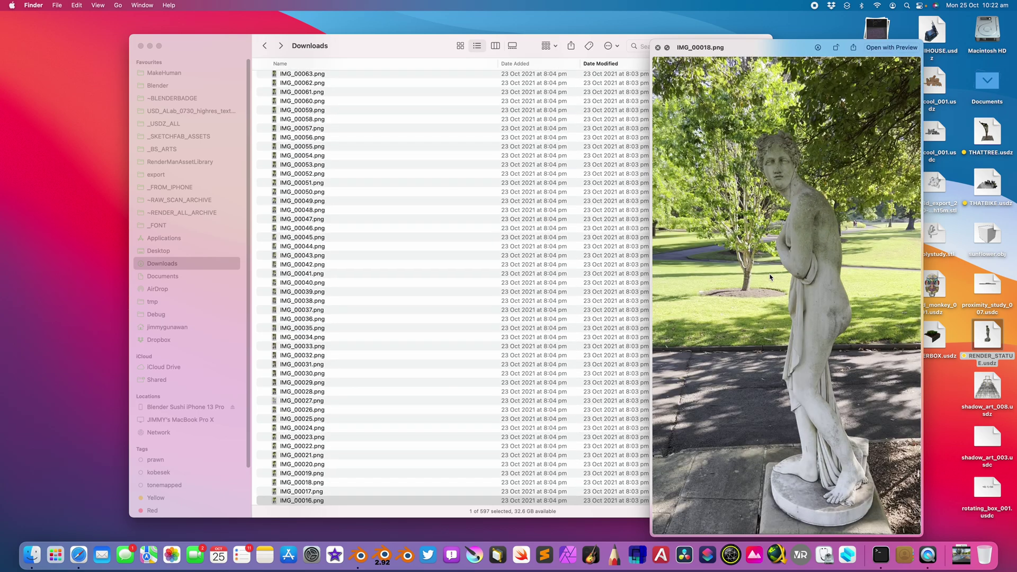
pyautogui.press('Down')
pyautogui.press('Down')
pyautogui.press('Down')
pyautogui.press('Down')
pyautogui.press('Down')
pyautogui.press('Down')
pyautogui.press('Down')
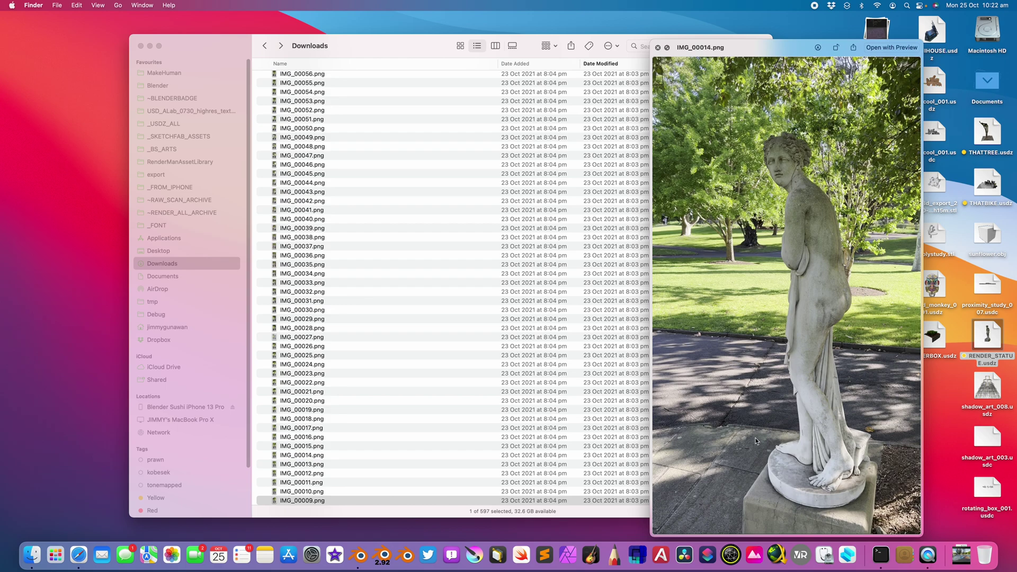
pyautogui.press('Down')
pyautogui.press('Down')
pyautogui.press('Down')
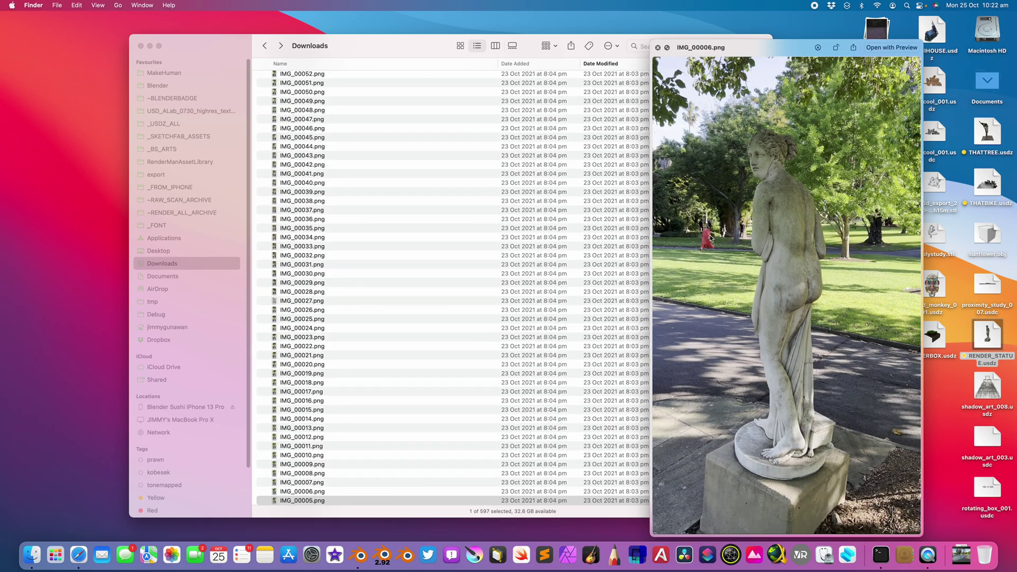
pyautogui.press('Down')
pyautogui.press('Down')
pyautogui.press('Down')
pyautogui.press('Down')
pyautogui.press('Down')
pyautogui.press('Down')
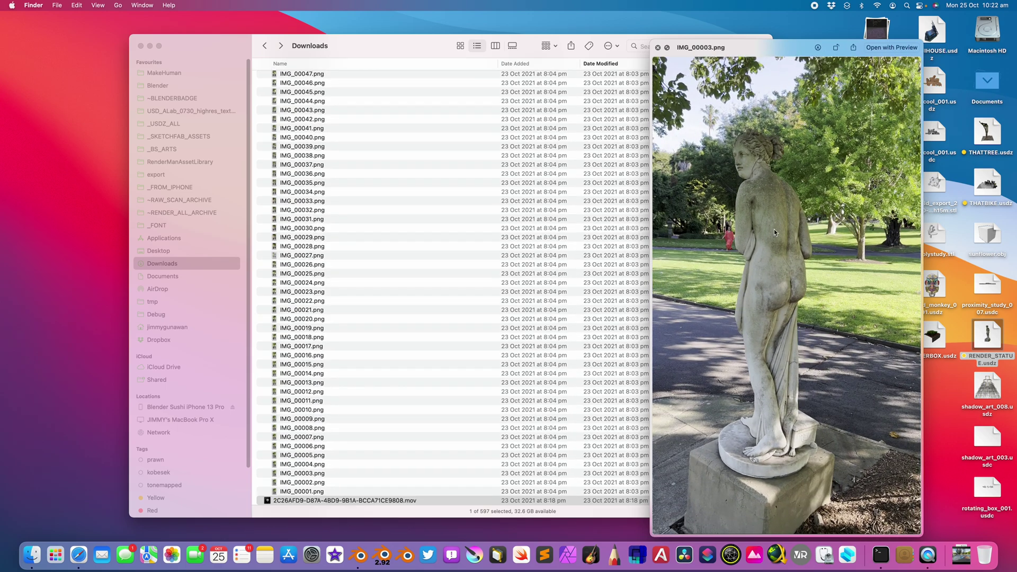
pyautogui.press('Down')
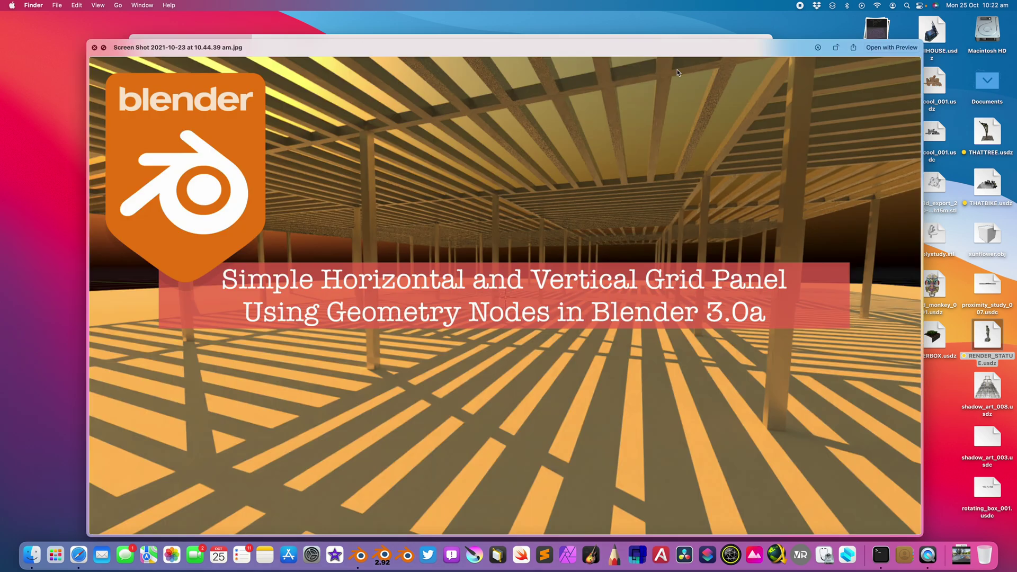
pyautogui.click(94, 48)
# Collapse the RENDER_4K_STATUE folder in the Downloads list
pyautogui.scroll(10, 401, 180)
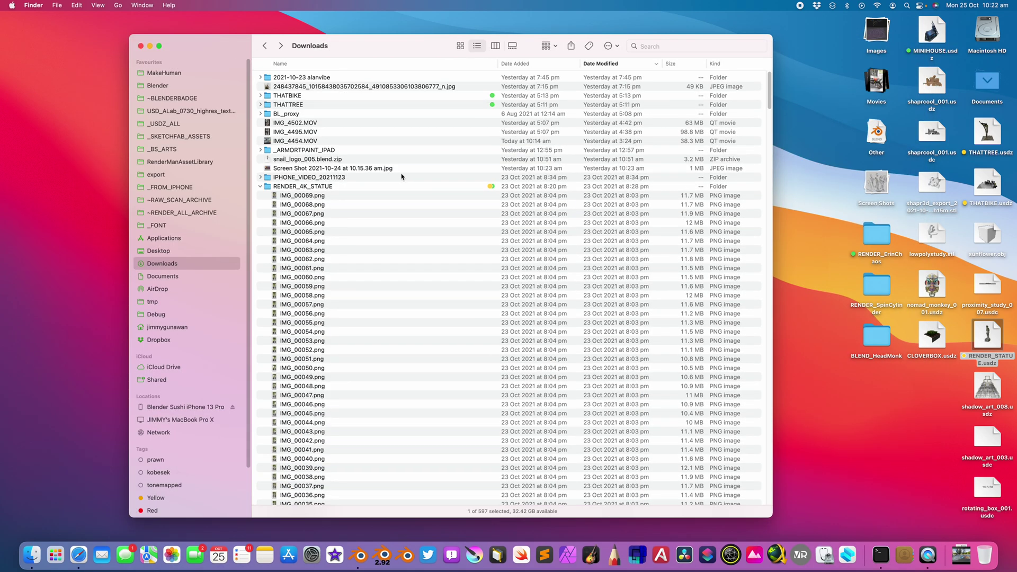
pyautogui.click(297, 142)
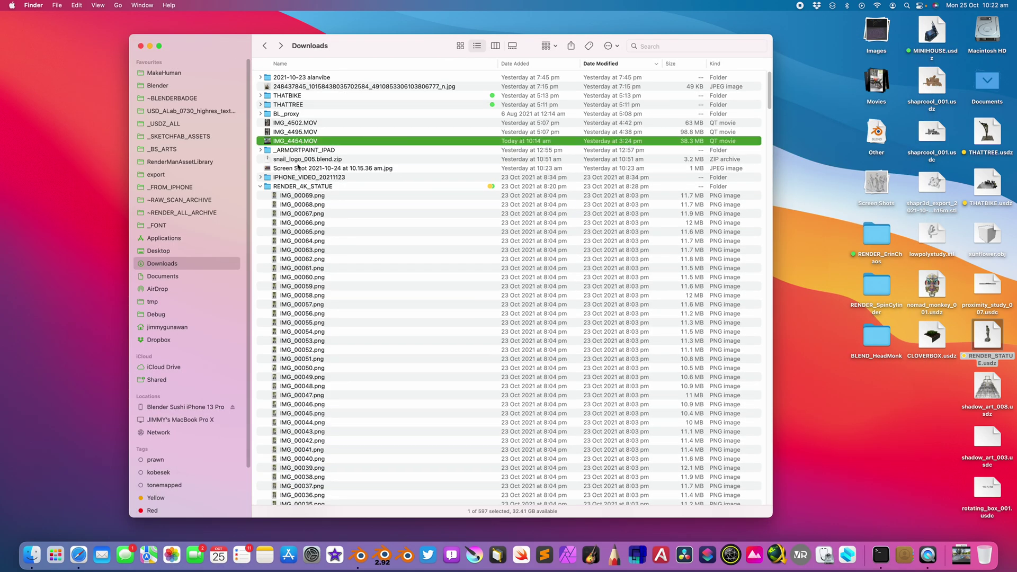
pyautogui.click(260, 186)
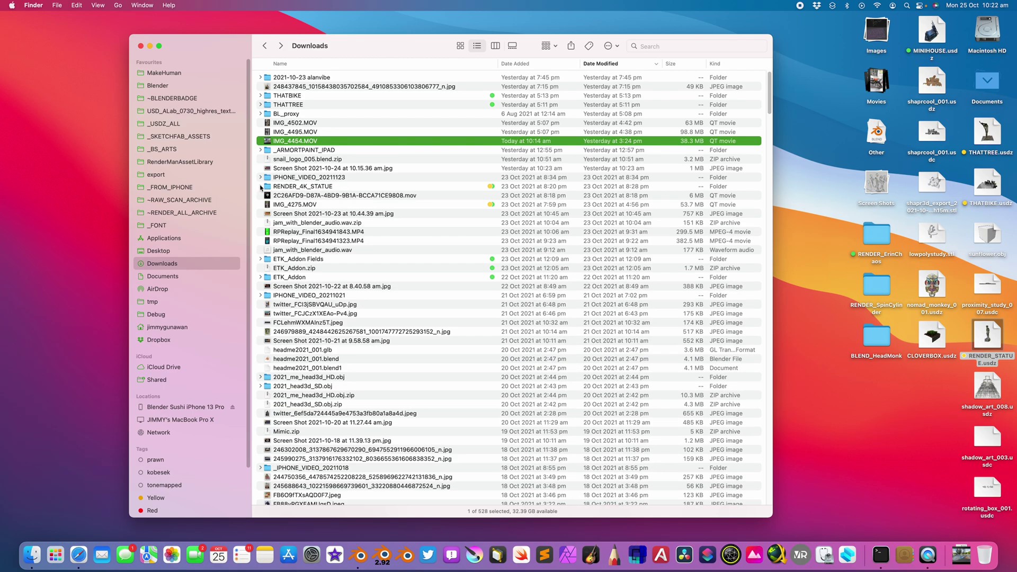
# Play the source video IMG_4275.MOV in a repositioned Quick Look window, skip ahead to about 00:11, and close it
pyautogui.click(286, 205)
pyautogui.press('space')
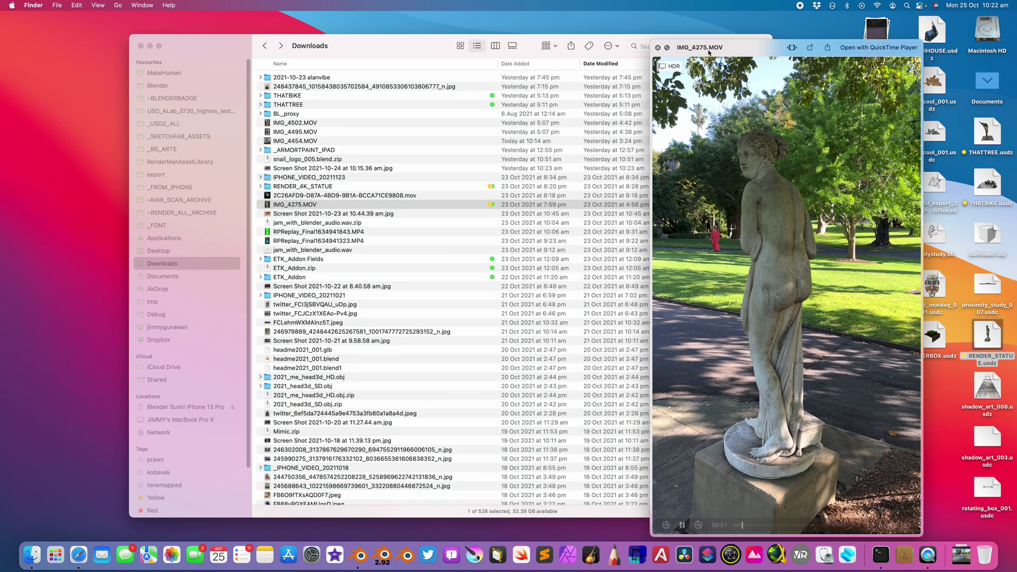
pyautogui.moveTo(708, 51); pyautogui.dragTo(650, 47)
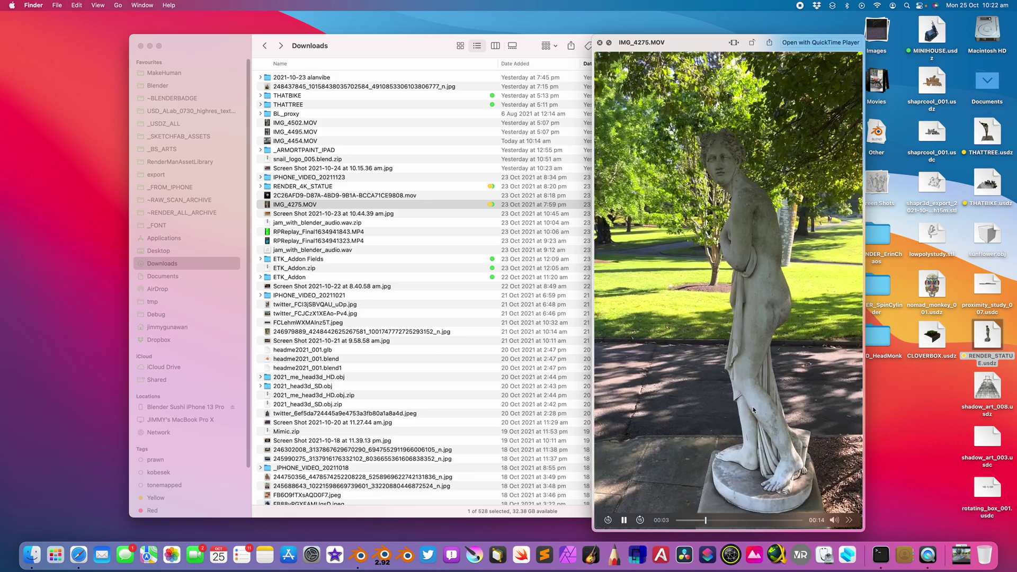
pyautogui.moveTo(707, 520); pyautogui.dragTo(768, 519)
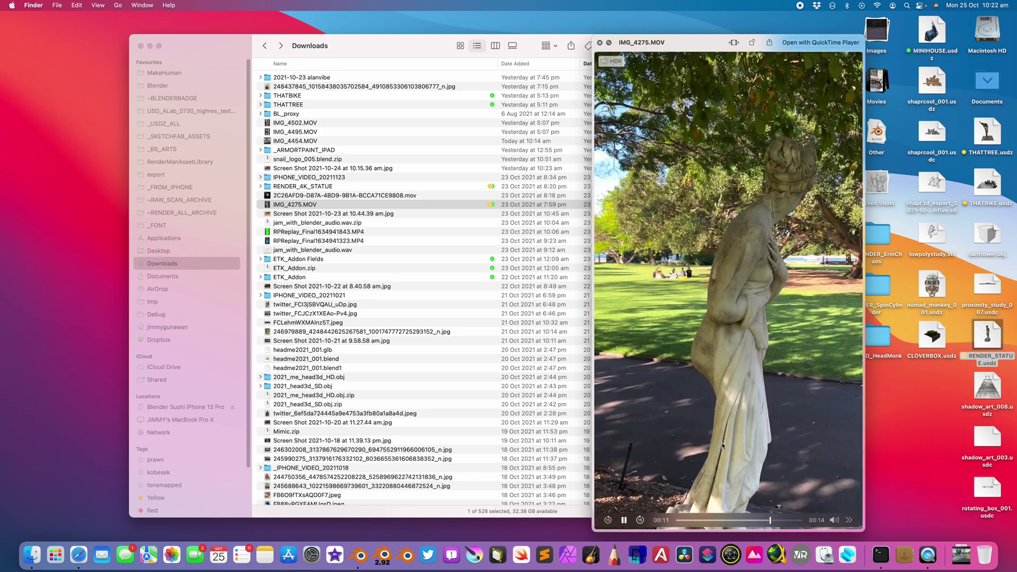
pyautogui.press('space')
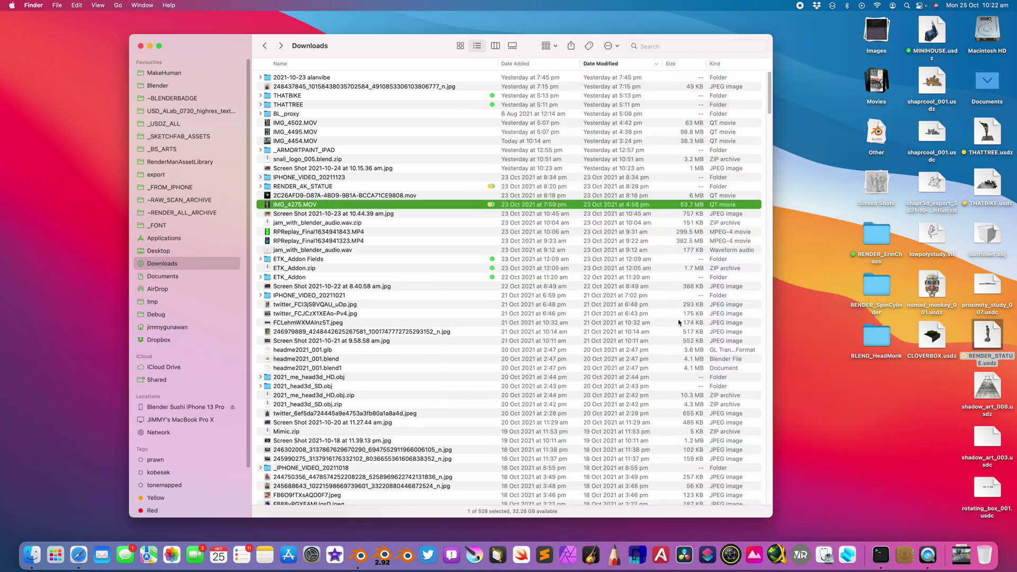
# Switch to Blender, open the video editing project containing IMG_4275.MOV, and dismiss the separate Render Result window
pyautogui.click(360, 555)
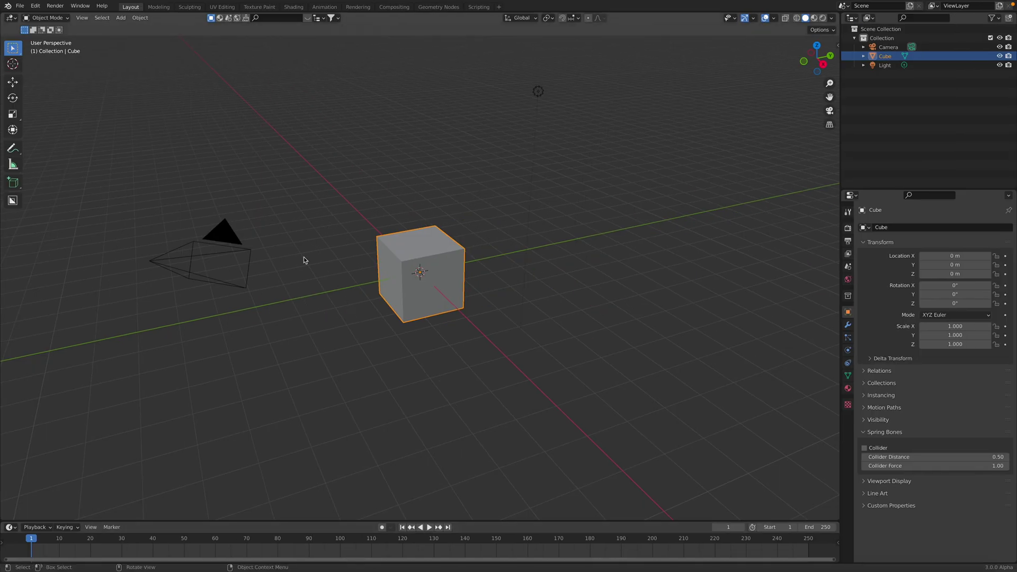
pyautogui.click(19, 5)
pyautogui.moveTo(38, 35)
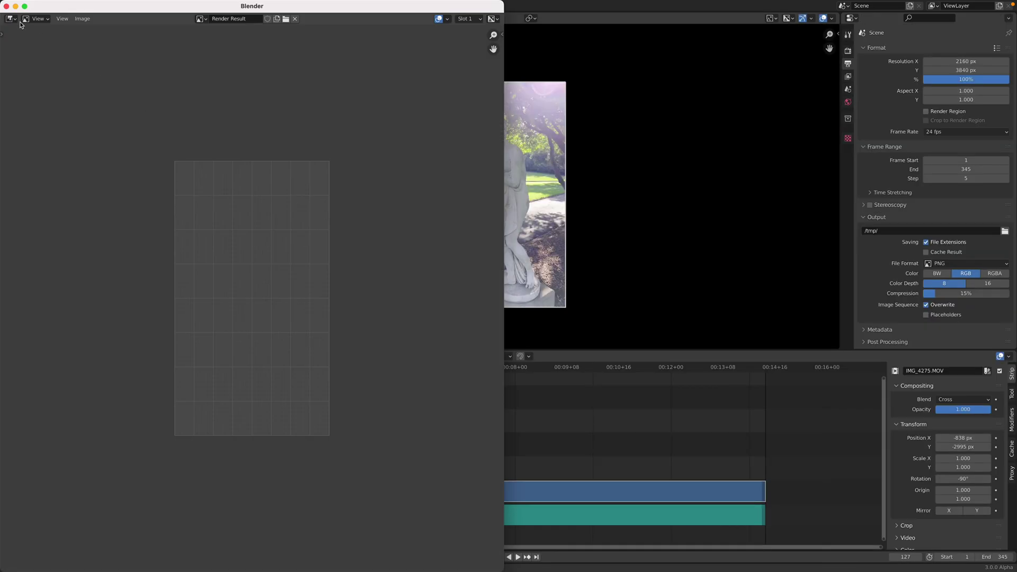
pyautogui.click(6, 6)
# Scrub through the IMG_4275.MOV strip in the Sequencer and enlarge the video preview area, ending at 00:07+05
pyautogui.moveTo(275, 368); pyautogui.dragTo(488, 372)
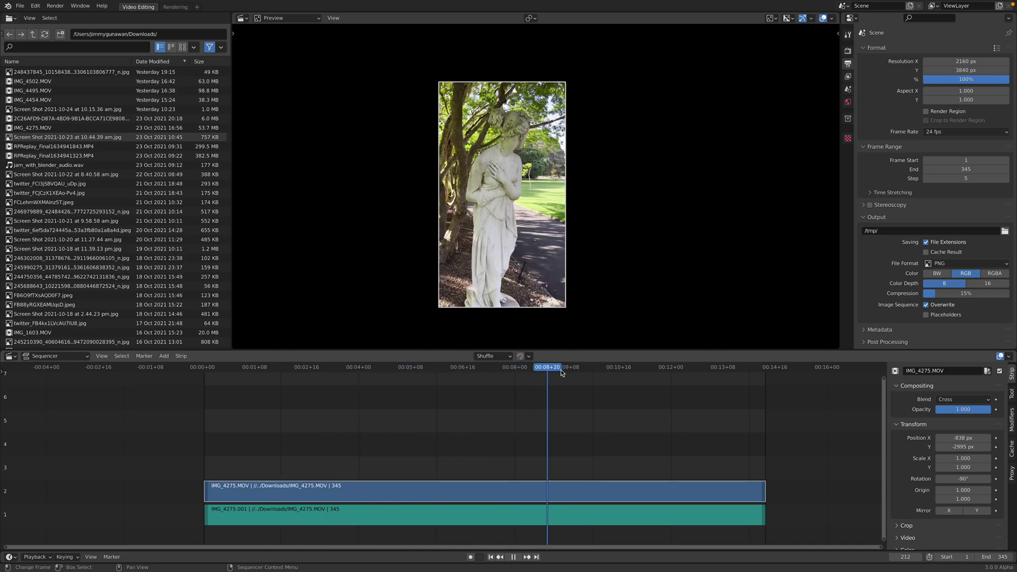
pyautogui.moveTo(531, 373); pyautogui.dragTo(296, 370)
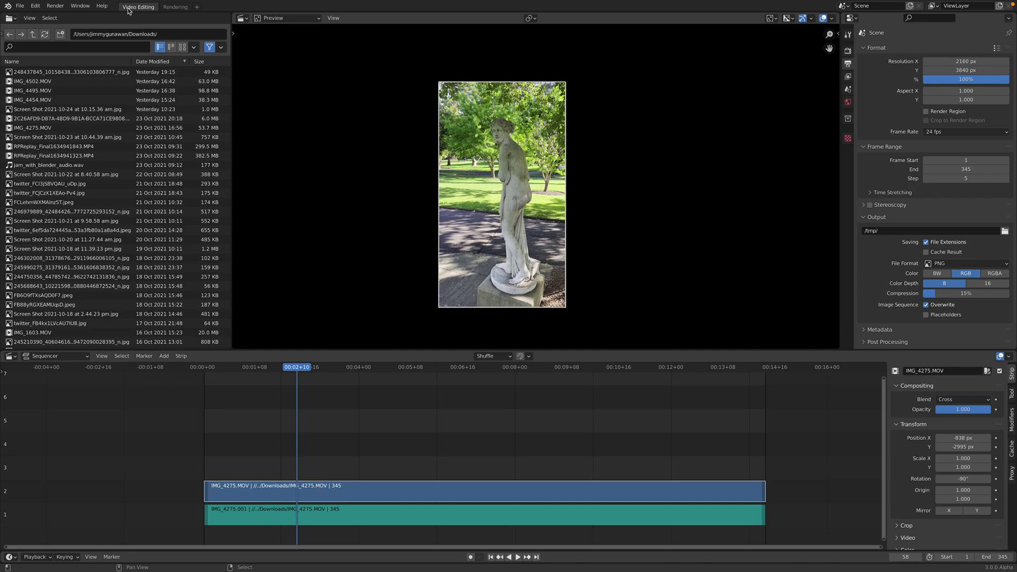
pyautogui.moveTo(457, 370)
pyautogui.mouseDown()
pyautogui.moveTo(472, 371)
pyautogui.moveTo(444, 369)
pyautogui.moveTo(457, 389)
pyautogui.mouseUp()
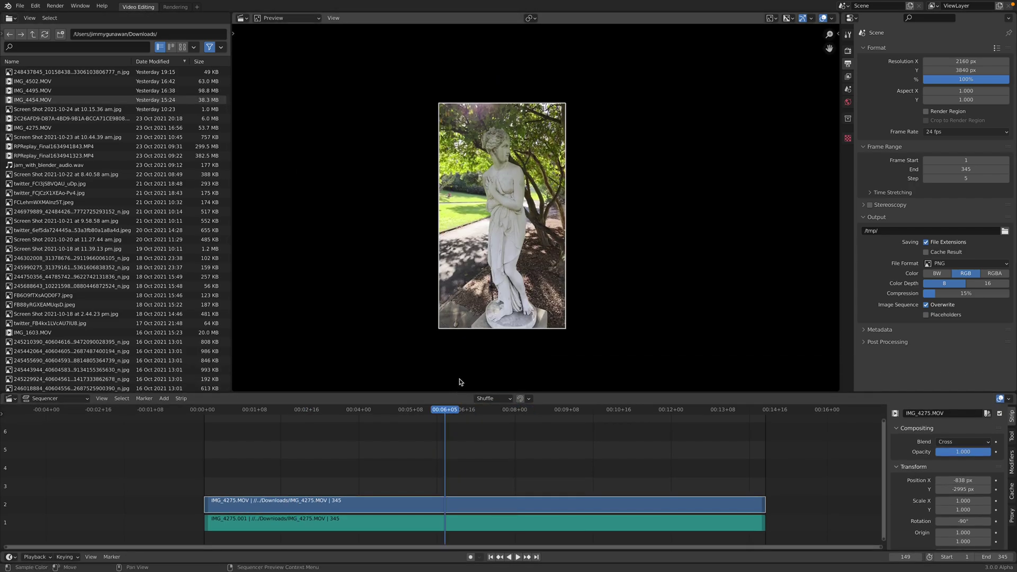
pyautogui.moveTo(501, 413)
pyautogui.mouseDown()
pyautogui.moveTo(583, 413)
pyautogui.moveTo(483, 413)
pyautogui.mouseUp()
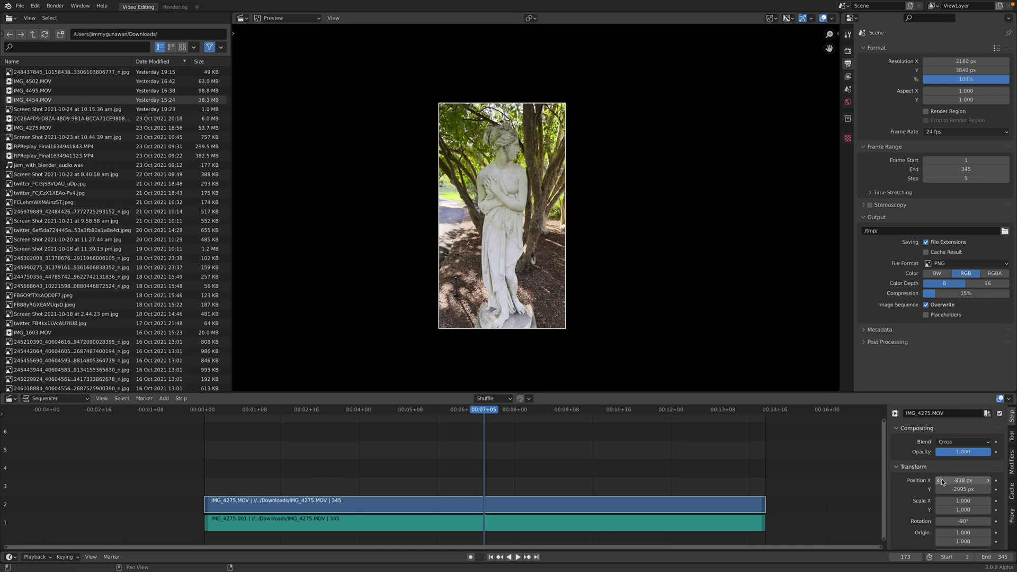
# Enlarge the Sequencer area and set the IMG_4275.MOV strip's Scale X and Y to 1
pyautogui.scroll(-3, 944, 482)
pyautogui.moveTo(950, 392); pyautogui.dragTo(953, 293)
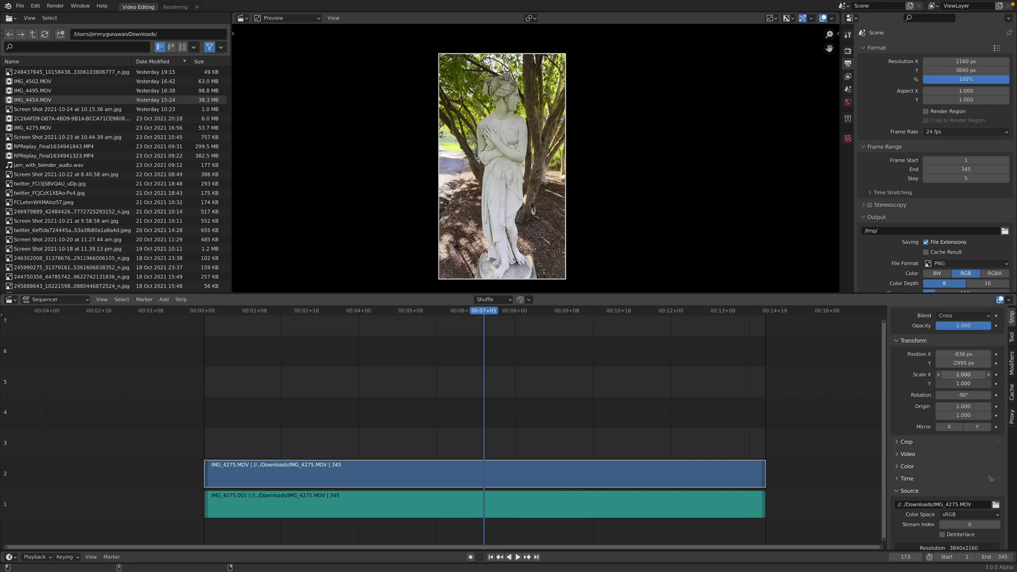
pyautogui.moveTo(963, 374)
pyautogui.mouseDown()
pyautogui.moveTo(941, 383)
pyautogui.moveTo(968, 377)
pyautogui.mouseUp()
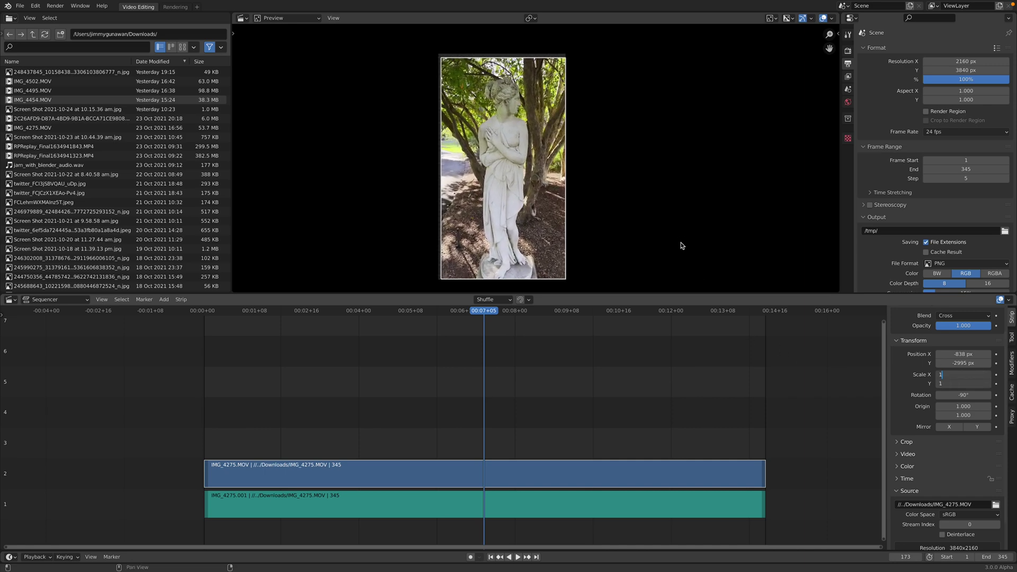
pyautogui.press('Return')
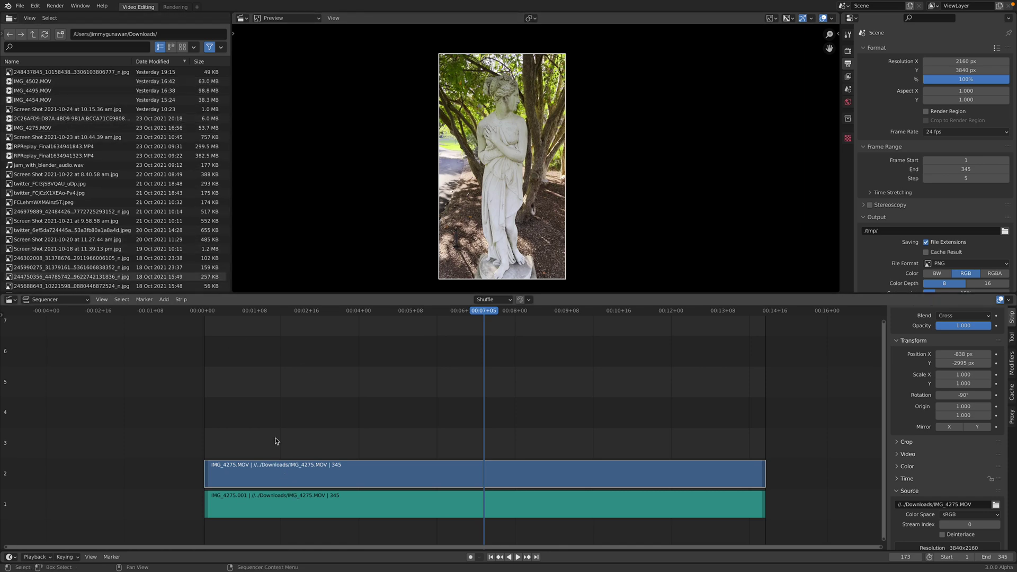
# Delete all strips in the Sequencer and add IMG_4495.MOV from the Downloads folder
pyautogui.press('a')
pyautogui.press('Delete')
pyautogui.moveTo(32, 90); pyautogui.dragTo(209, 447)
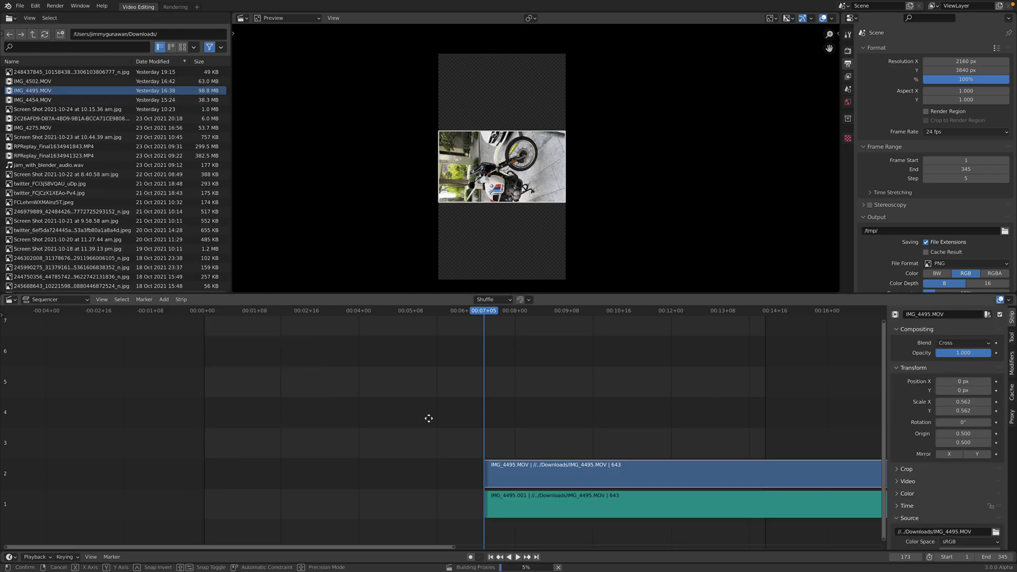
# Slide the IMG_4495.MOV video strip back so it starts at about -00:01+08, and delete its separate audio strip
pyautogui.press('g')
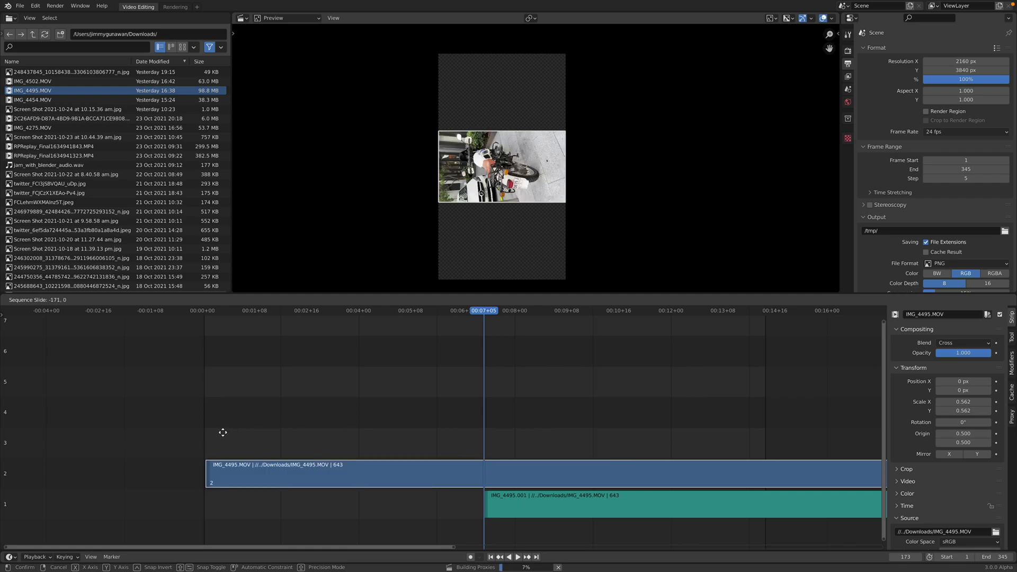
pyautogui.click(517, 508)
pyautogui.click(516, 507)
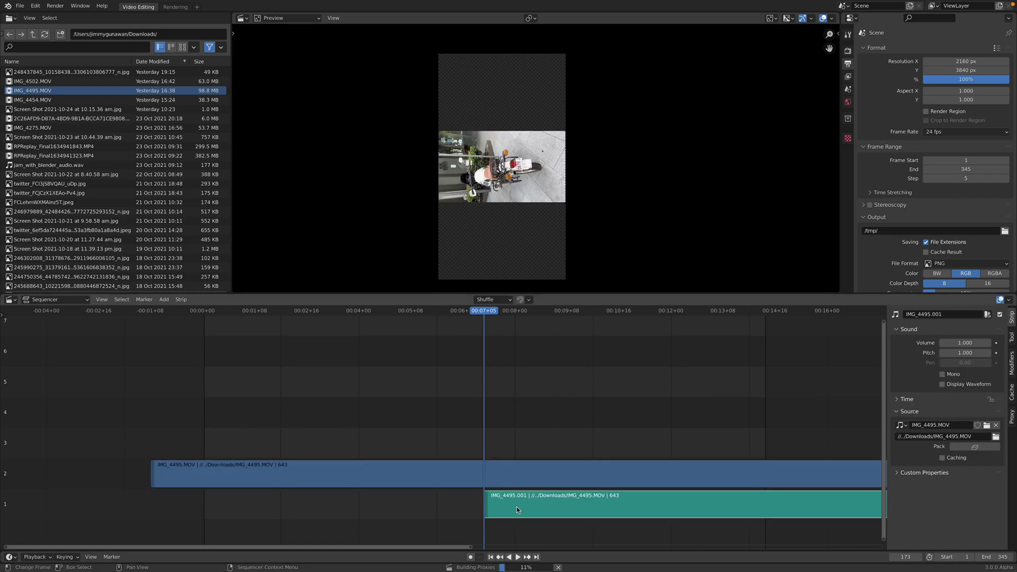
pyautogui.press('x')
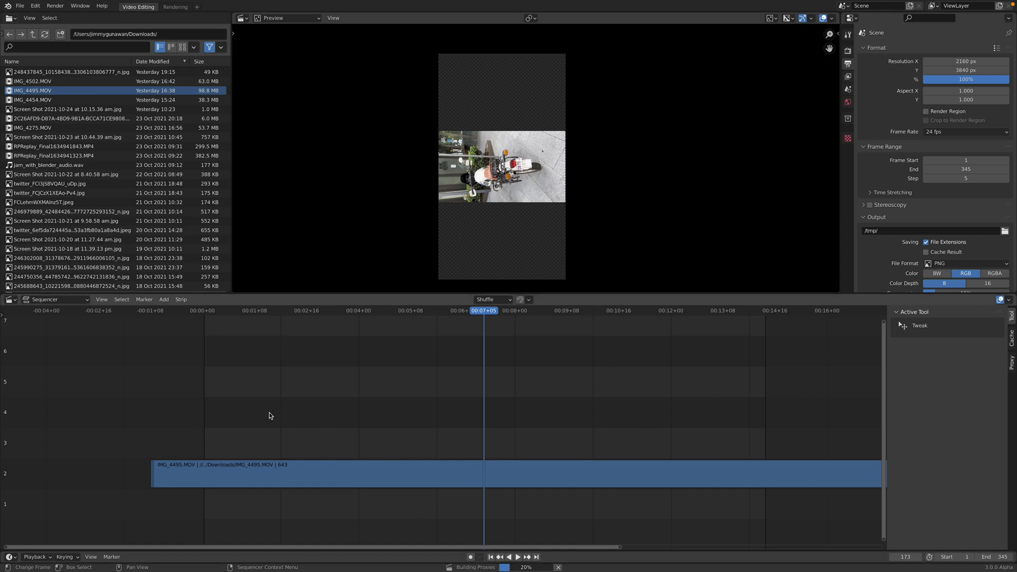
# Play the IMG_4495.MOV strip from 00:02+14 and stop at 00:03+14
pyautogui.click(303, 309)
pyautogui.press('space')
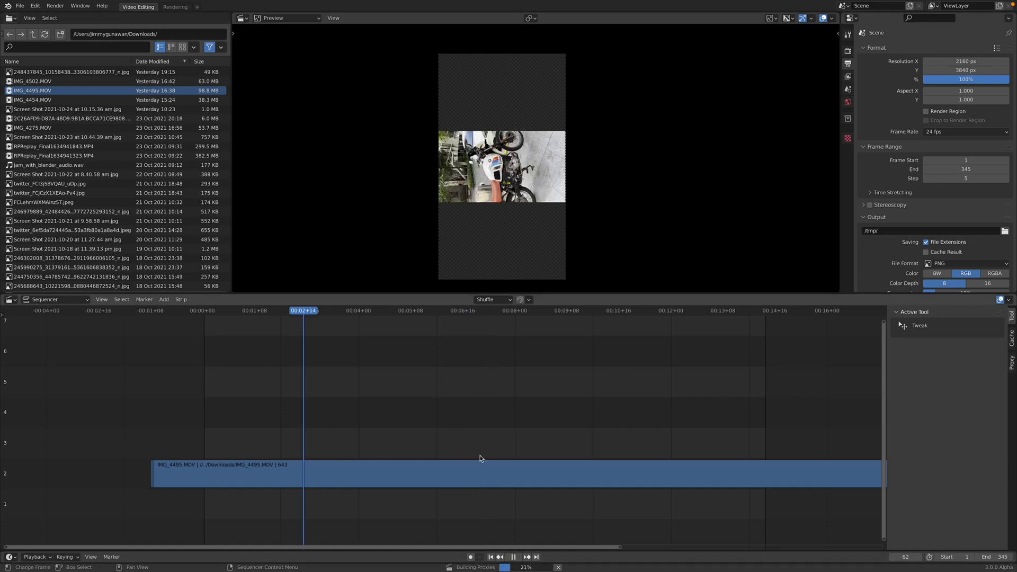
pyautogui.press('space')
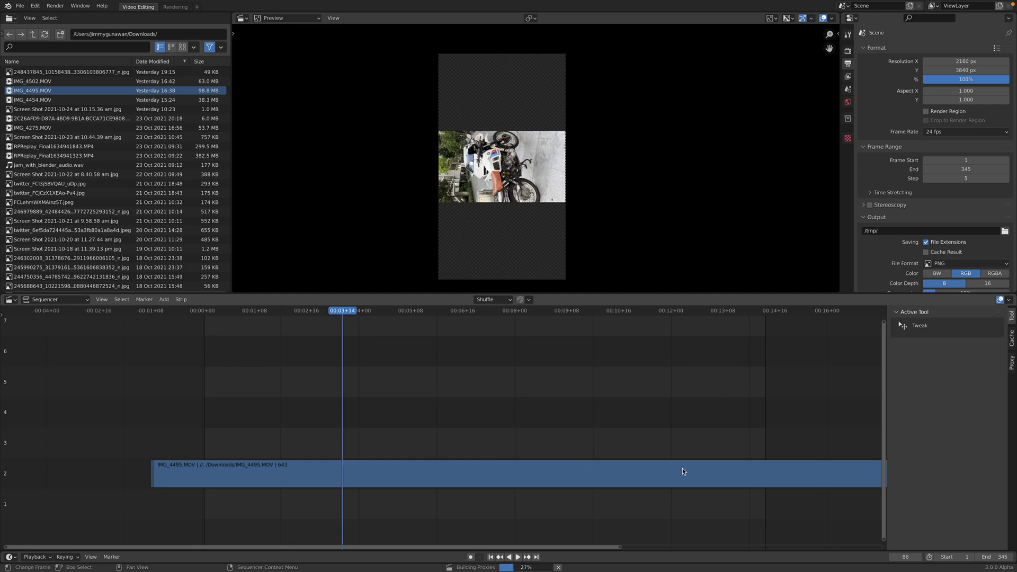
# Set the IMG_4495.MOV strip's Scale X and Y to 1 and its Rotation to -90°
pyautogui.click(689, 466)
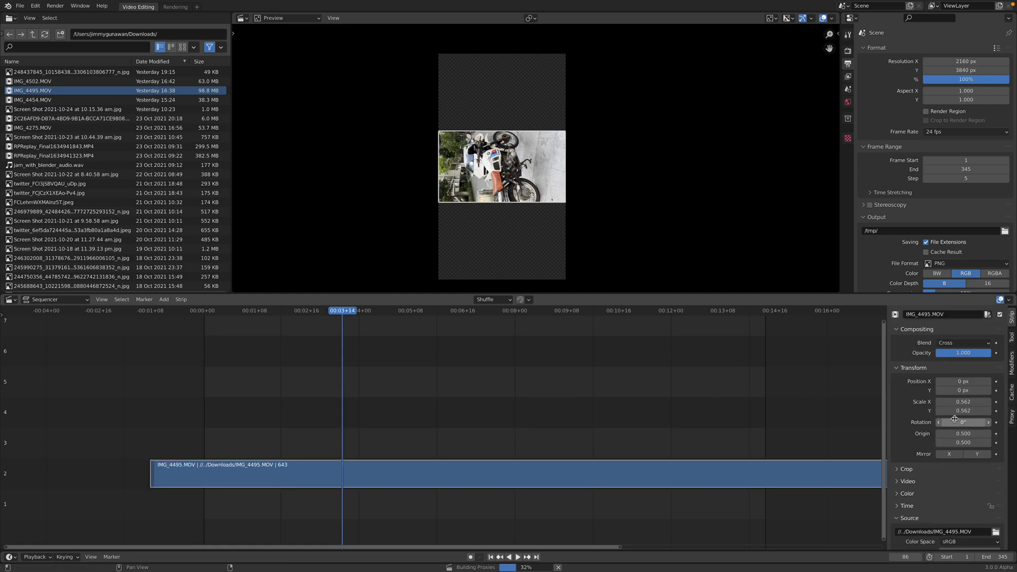
pyautogui.press('Return')
pyautogui.moveTo(954, 411); pyautogui.dragTo(955, 402)
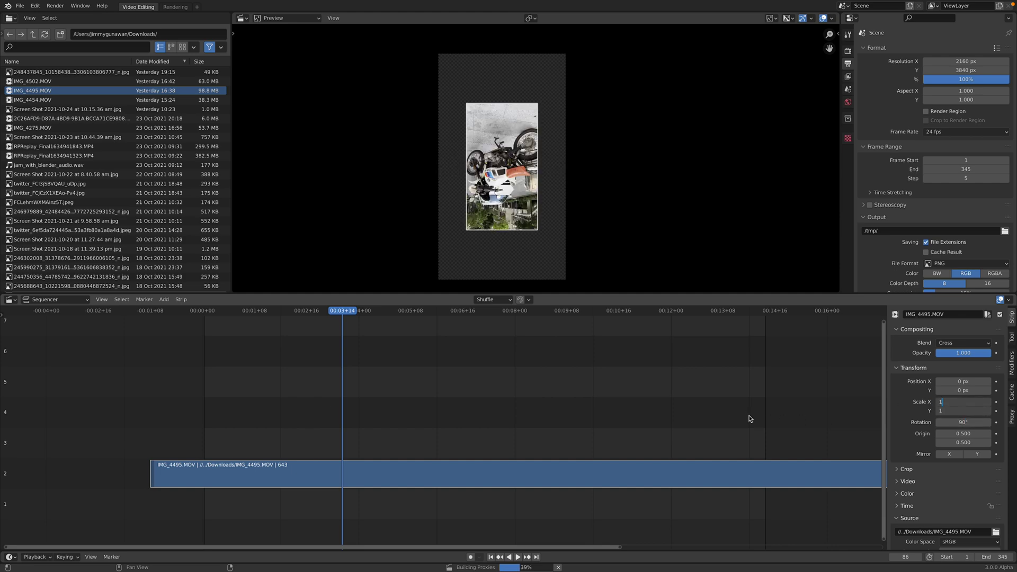
pyautogui.press('Return')
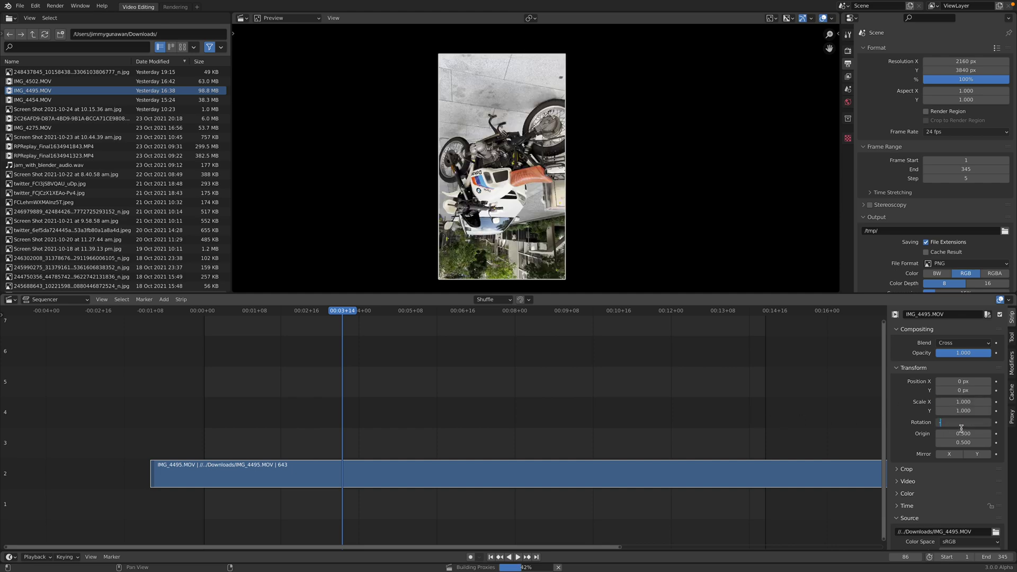
pyautogui.press('Return')
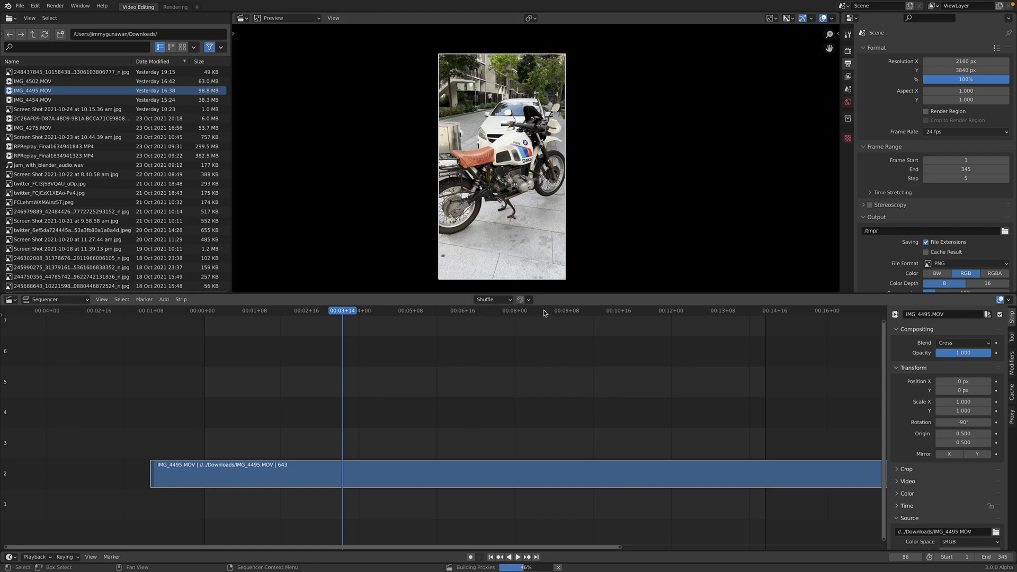
# Play and scrub back through the rotated motorcycle footage, stopping at 00:02+01
pyautogui.press('space')
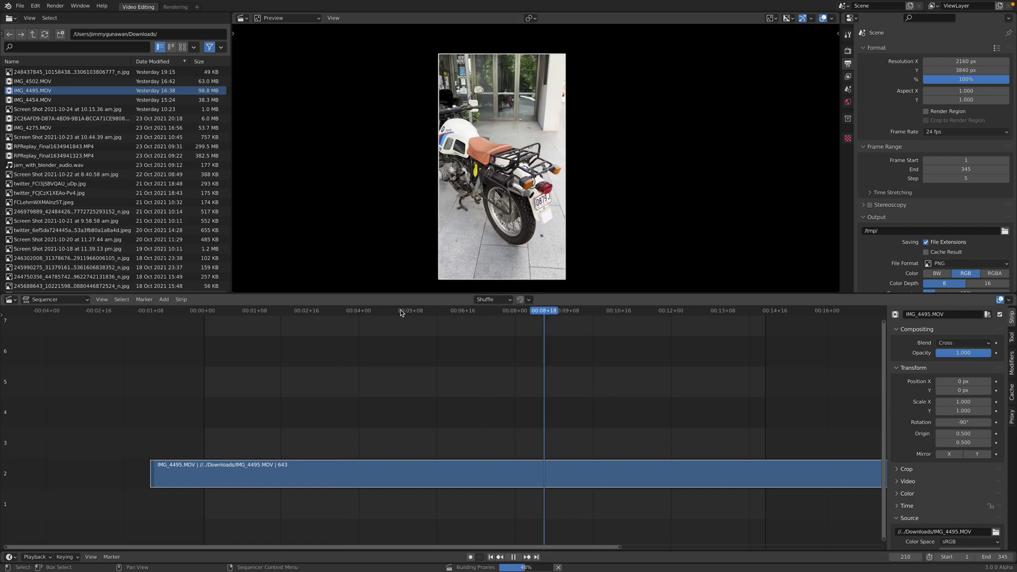
pyautogui.click(333, 314)
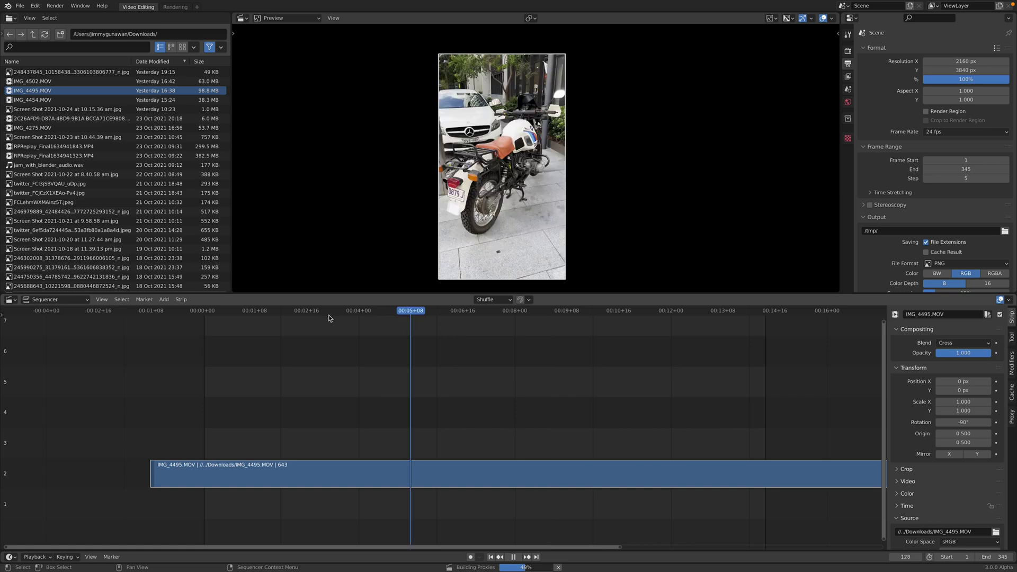
pyautogui.click(283, 316)
pyautogui.press('Escape')
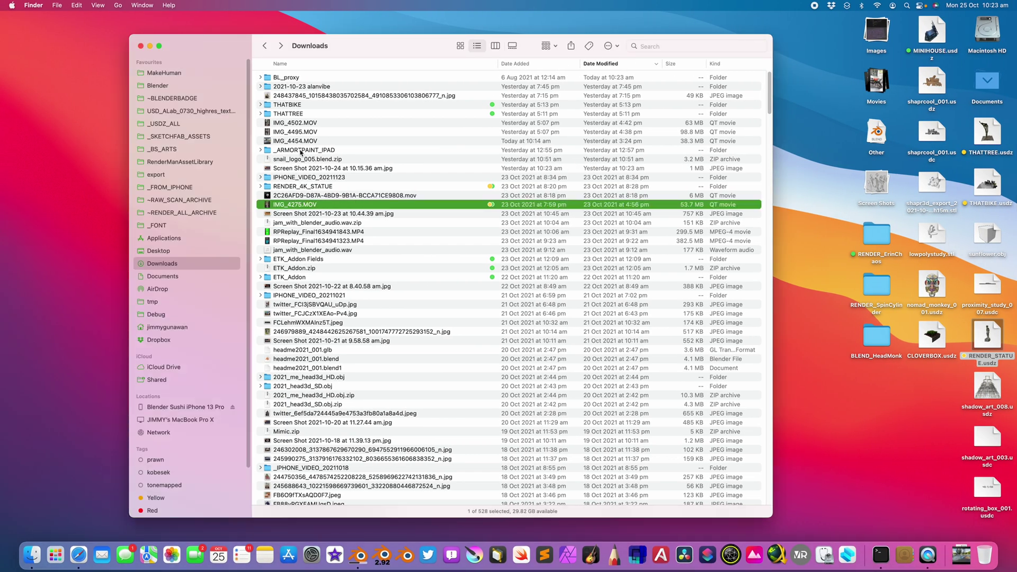
# Switch to the Finder's Downloads folder and preview IMG_4502.MOV in Quick Look, closing it again
pyautogui.click(303, 132)
pyautogui.click(305, 123)
pyautogui.press('space')
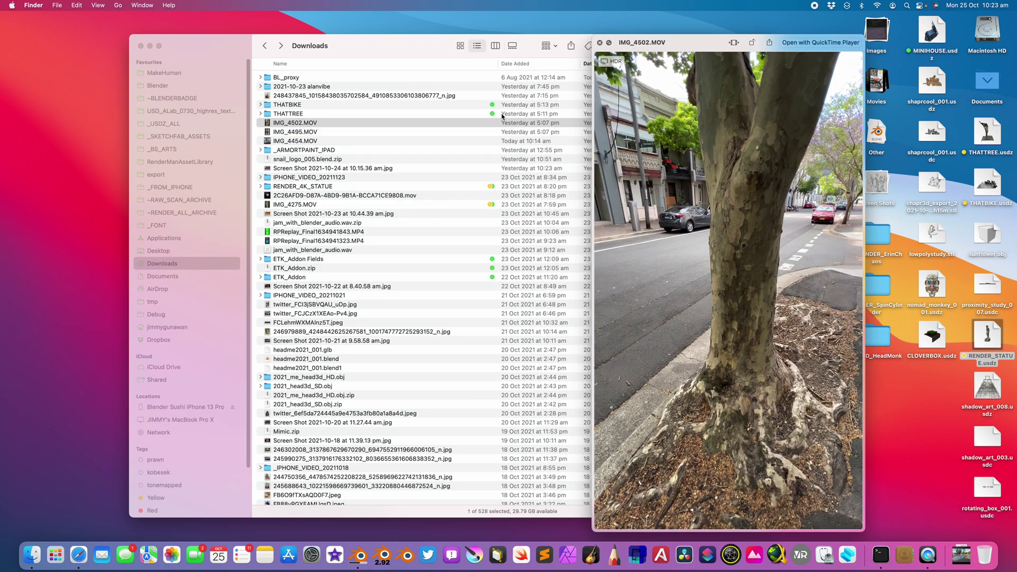
pyautogui.press('space')
# Preview IMG_4495.MOV in Quick Look and pause it at about 00:03
pyautogui.click(281, 132)
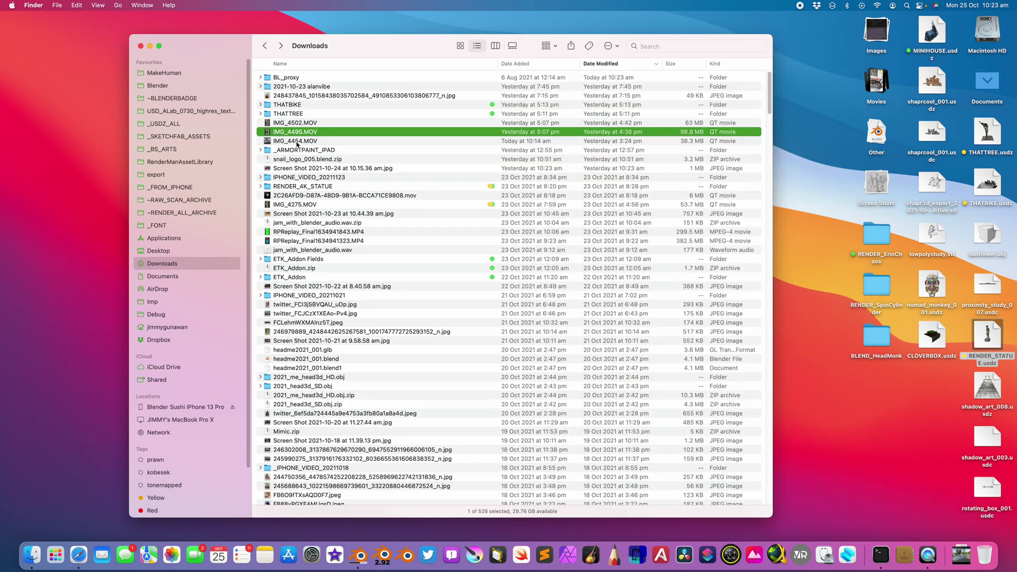
pyautogui.press('space')
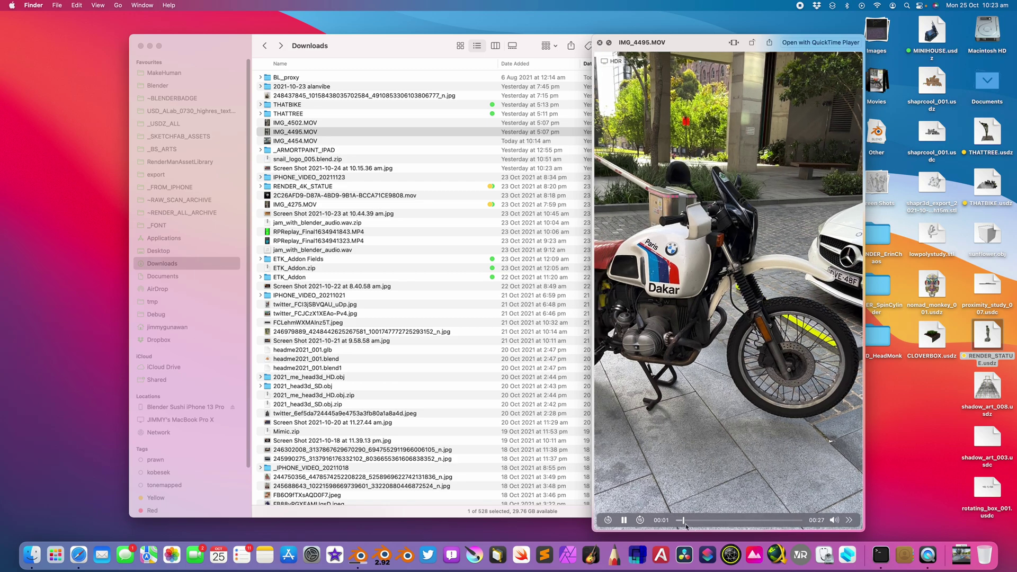
pyautogui.moveTo(682, 521)
pyautogui.mouseDown()
pyautogui.moveTo(699, 522)
pyautogui.moveTo(684, 522)
pyautogui.mouseUp()
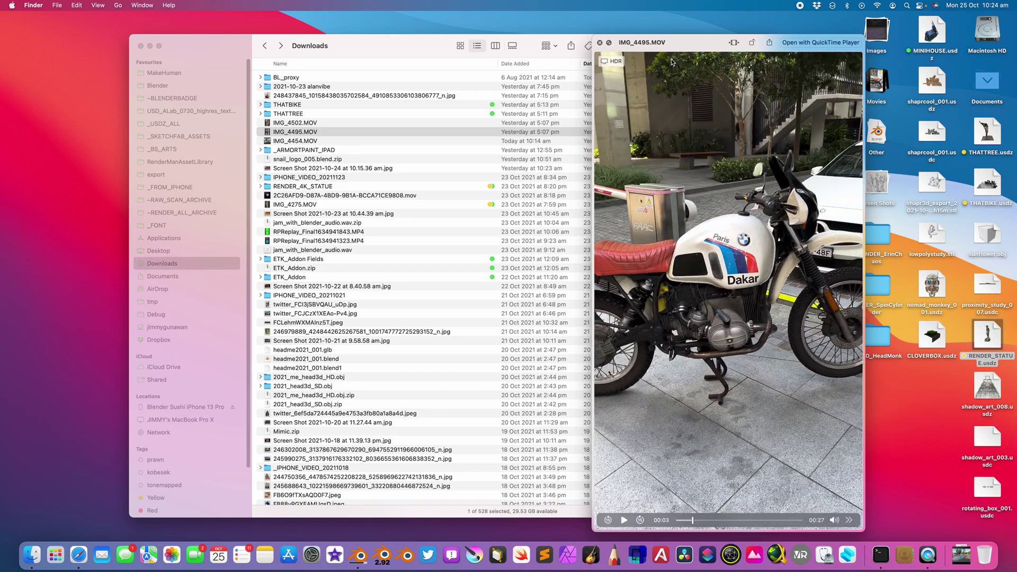
# Check the dimensions of IMG_4495.MOV in its Info window, close it, and scrub further through the movie before closing the preview
pyautogui.moveTo(682, 48); pyautogui.dragTo(661, 48)
pyautogui.press('super+i')
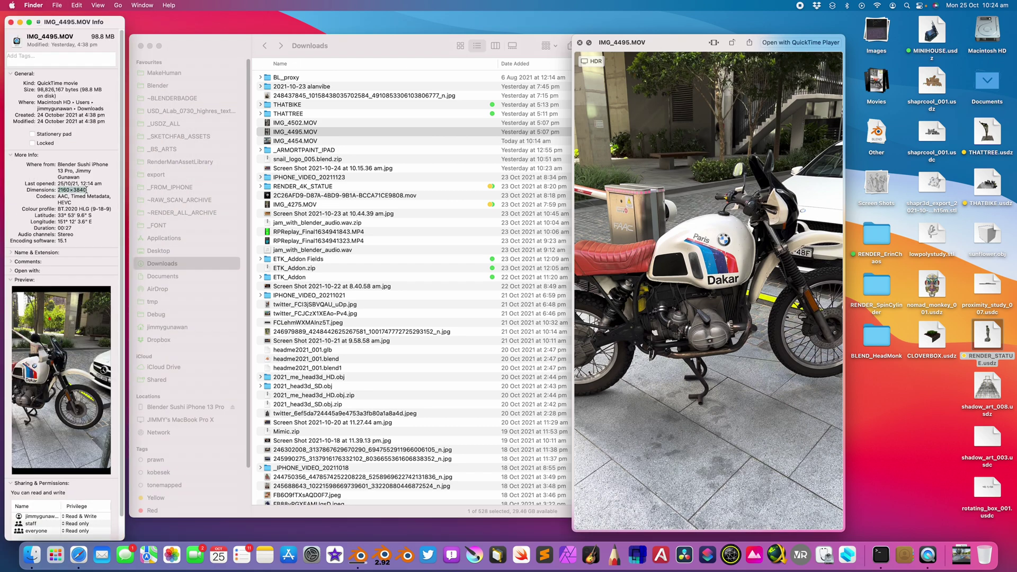
pyautogui.click(11, 22)
pyautogui.moveTo(671, 519); pyautogui.dragTo(701, 508)
pyautogui.click(580, 42)
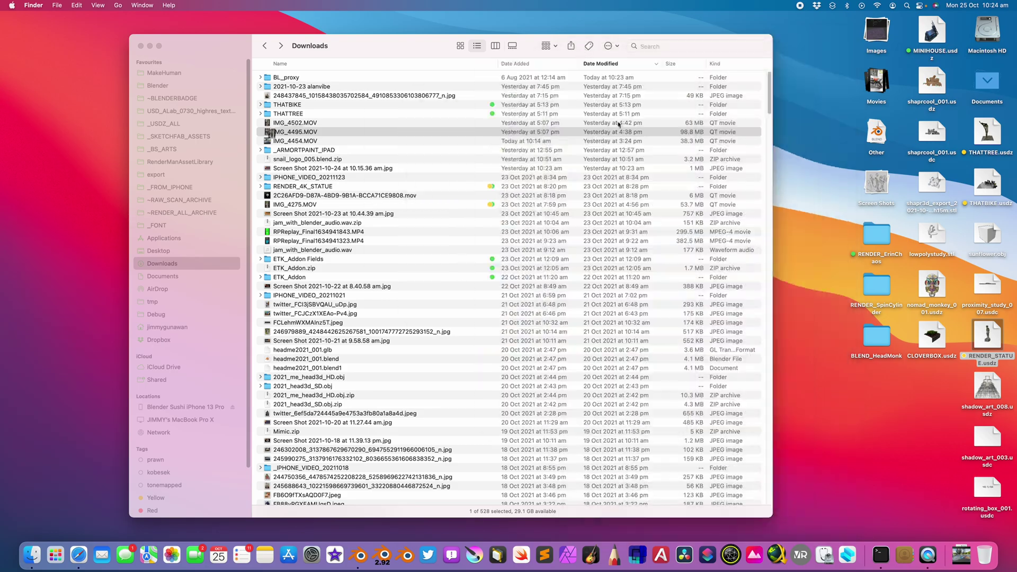
# Return to Blender and move the playhead over the IMG_4495.MOV strip to about 00:09+08
pyautogui.hotkey('ctrl', 'Right')
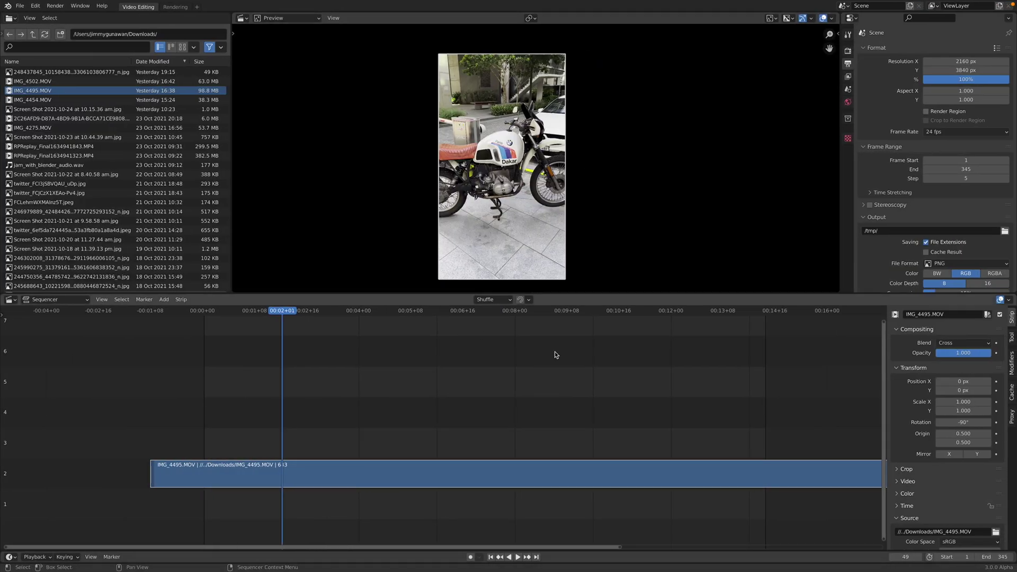
pyautogui.click(572, 316)
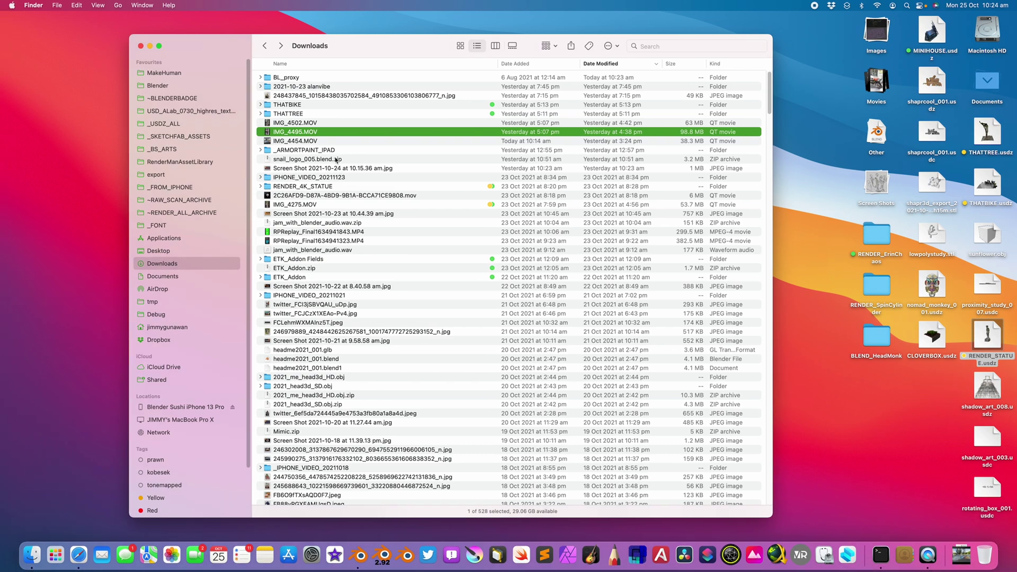
# In the Finder's Downloads list, expand the THATBIKE folder to inspect its PNG frames, select 0631.png, and collapse the folder
pyautogui.click(261, 105)
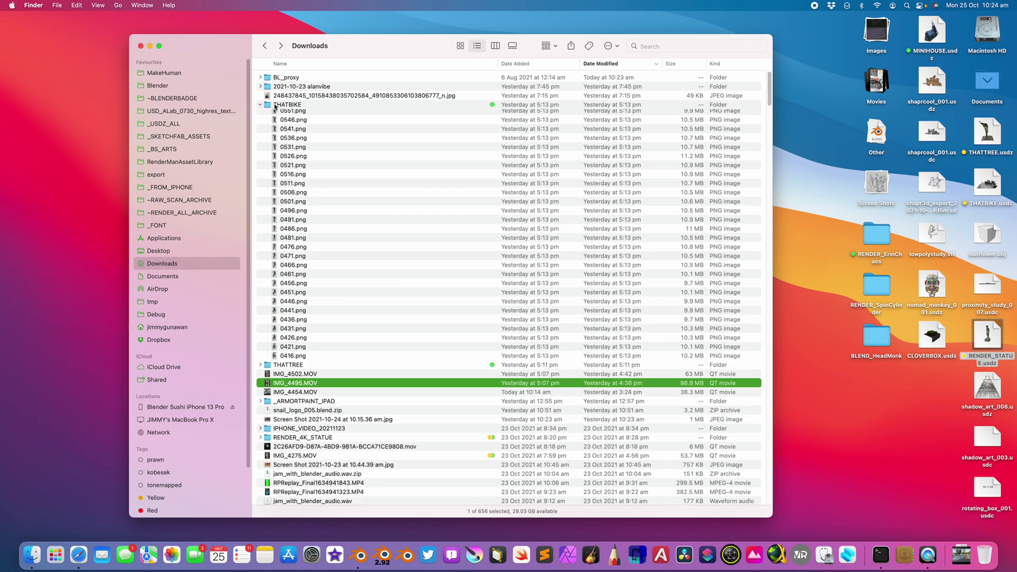
pyautogui.click(290, 105)
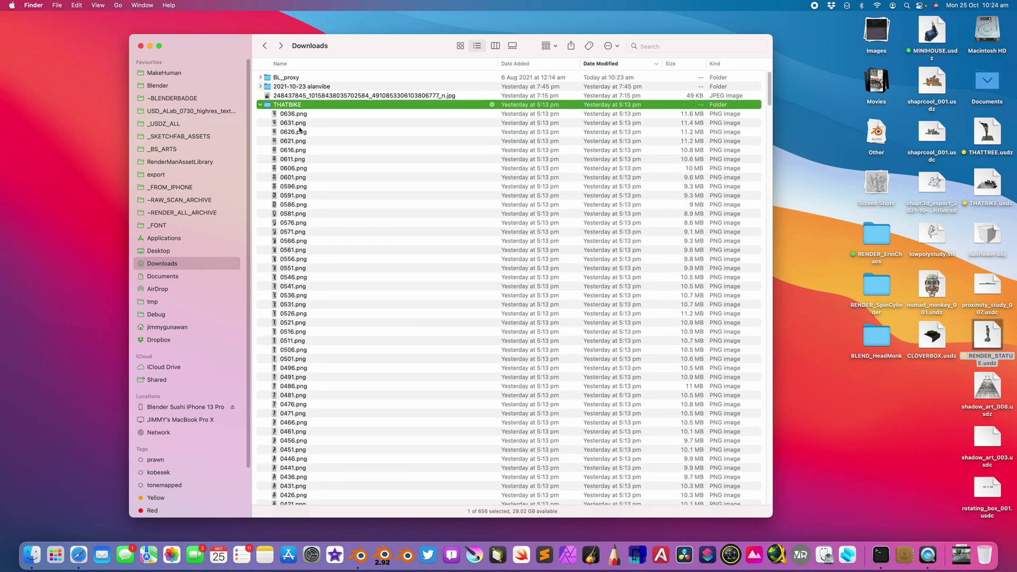
pyautogui.click(299, 126)
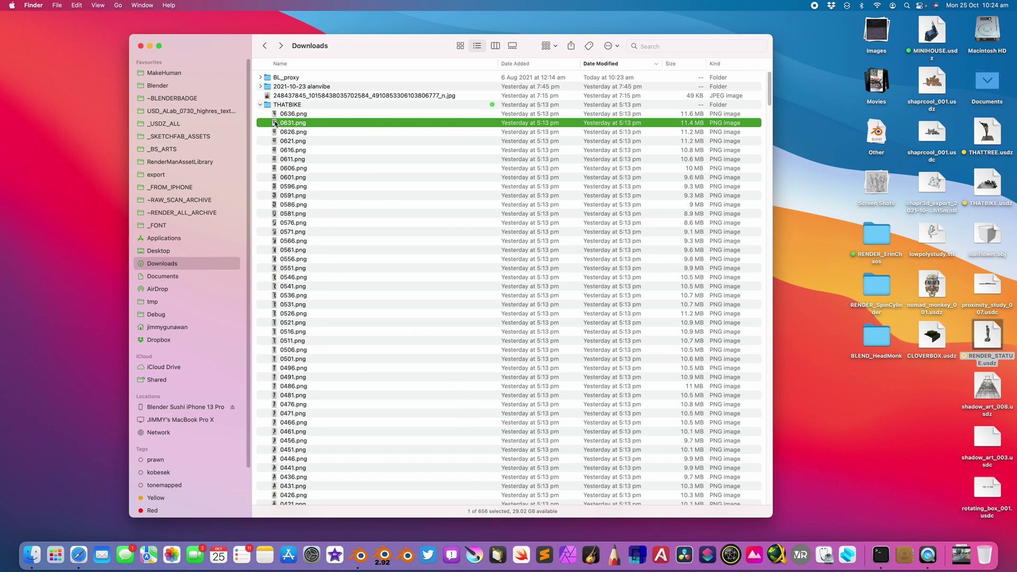
pyautogui.click(260, 105)
# Expand the THATTREE folder and preview frame 0411.png in Quick Look
pyautogui.click(260, 114)
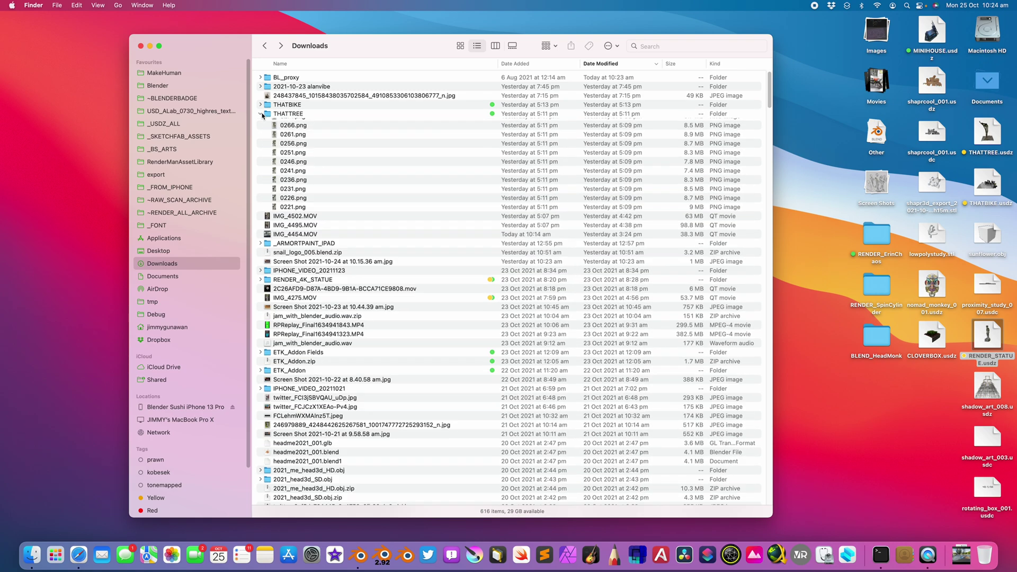
pyautogui.click(286, 124)
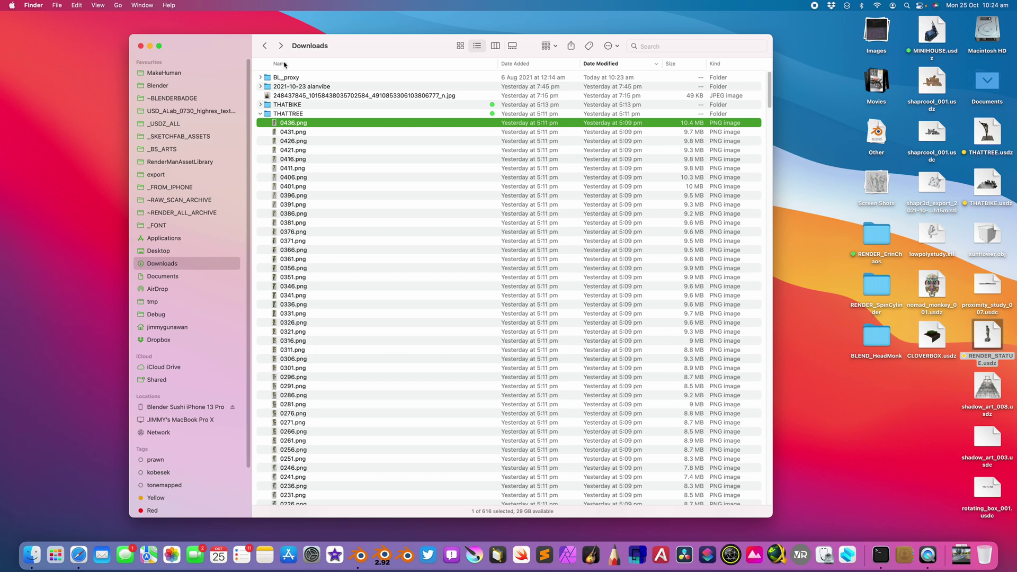
pyautogui.click(312, 169)
pyautogui.press('space')
# Browse down through the previewed THATTREE frames from 0406.png to 0246.png to examine the tree from successive angles
pyautogui.press('Down')
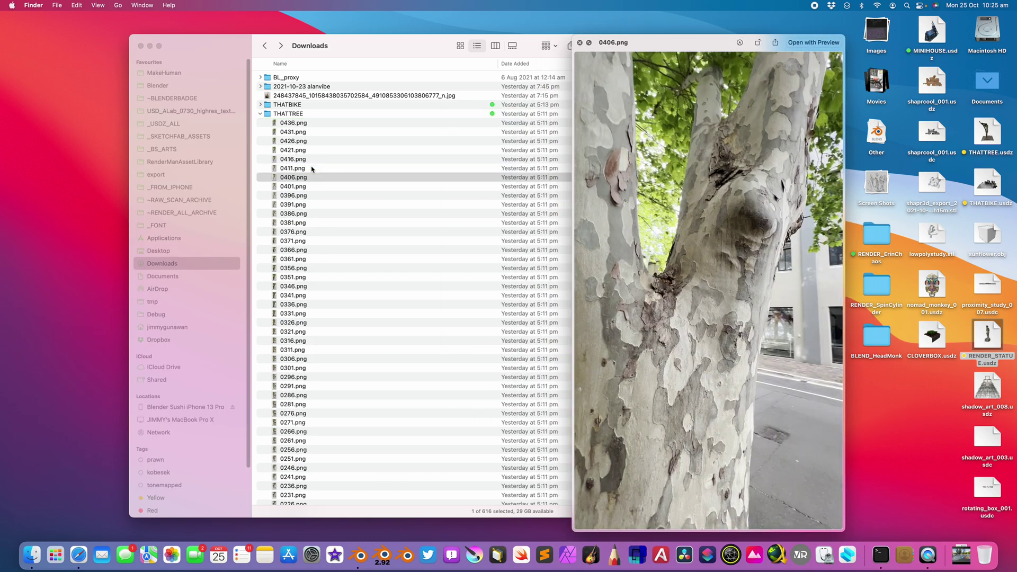
pyautogui.press('Down')
pyautogui.press('Down')
pyautogui.press('Down')
pyautogui.press('Down')
pyautogui.press('Down')
pyautogui.press('Down')
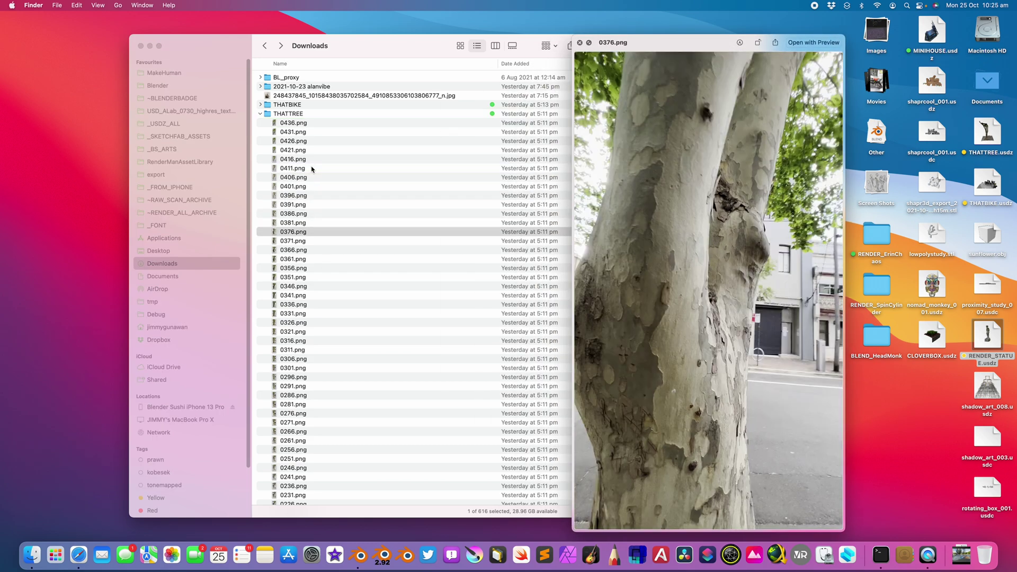
pyautogui.press('Down')
pyautogui.press('Down')
pyautogui.press('Down')
pyautogui.press('Down')
pyautogui.press('Down')
pyautogui.press('Down')
pyautogui.press('Down')
pyautogui.press('Down')
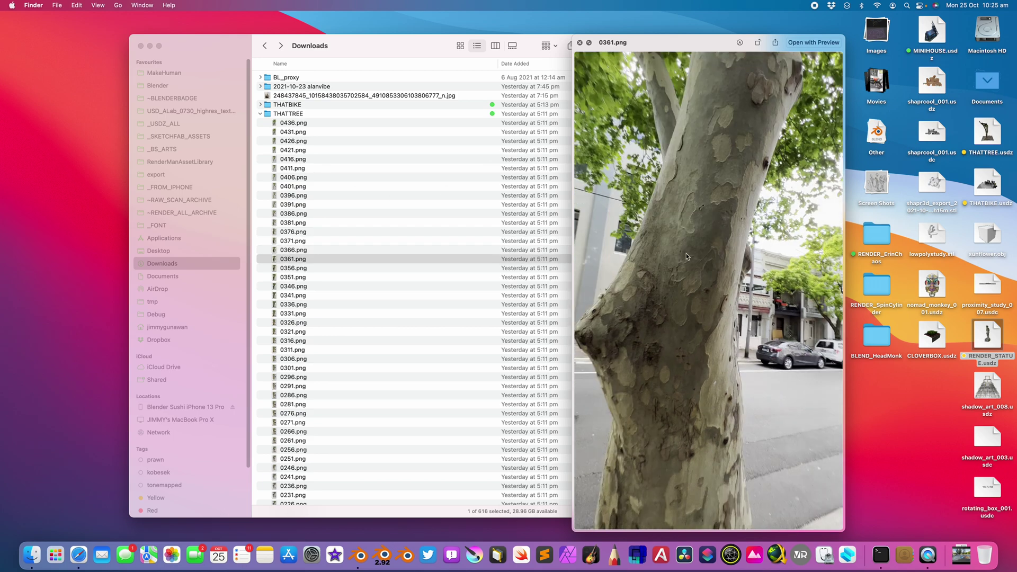
pyautogui.press('Down')
pyautogui.press('Down')
pyautogui.press('Down')
pyautogui.press('Down')
pyautogui.press('Down')
pyautogui.press('Down')
pyautogui.press('Down')
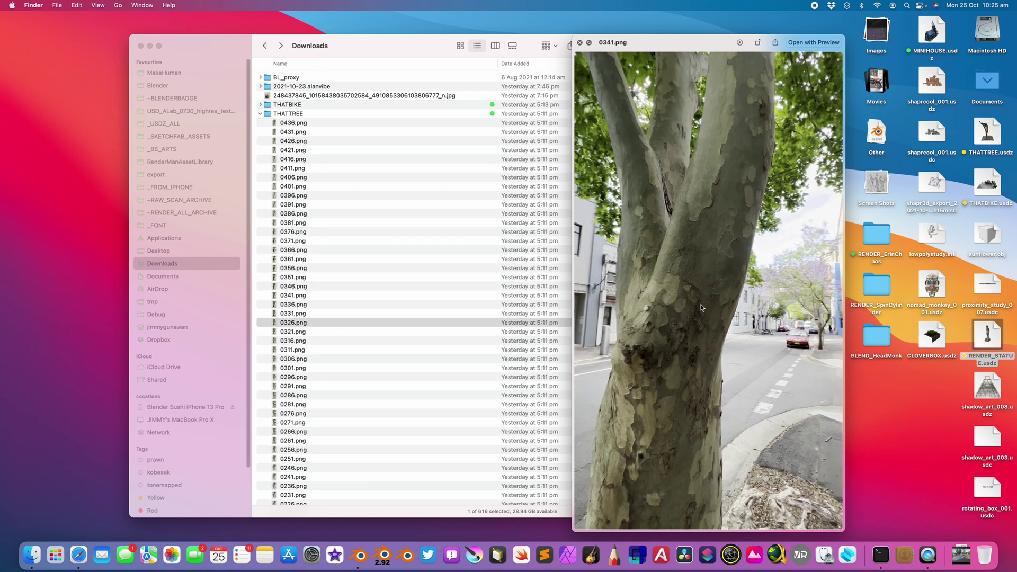
pyautogui.press('Down')
pyautogui.press('Down')
pyautogui.press('Down')
pyautogui.press('Down')
pyautogui.press('Down')
pyautogui.press('Down')
pyautogui.press('Down')
pyautogui.press('Down')
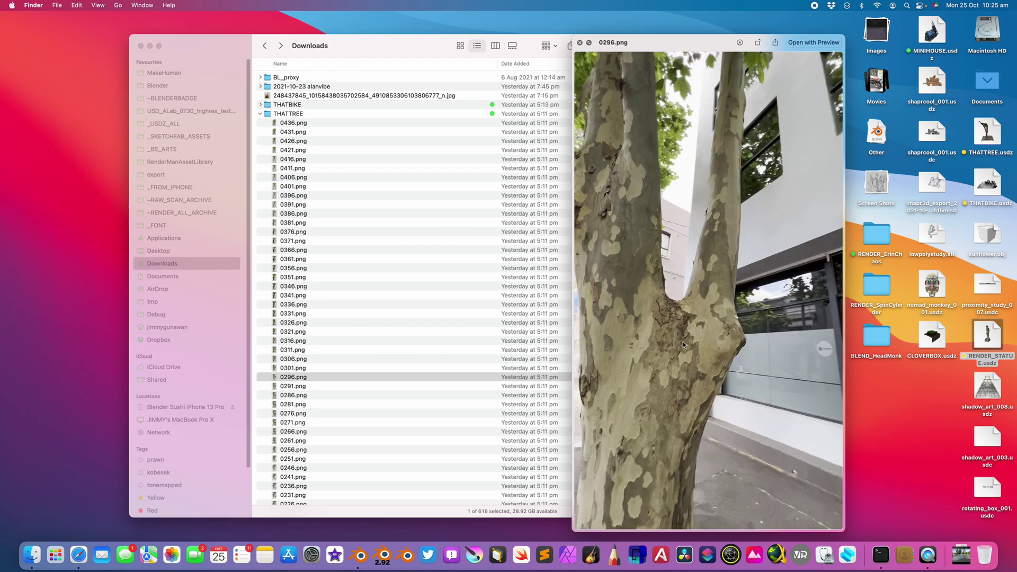
pyautogui.press('Down')
pyautogui.press('Down')
pyautogui.press('Down')
pyautogui.press('Down')
pyautogui.press('Down')
pyautogui.press('Down')
pyautogui.press('Down')
pyautogui.press('Down')
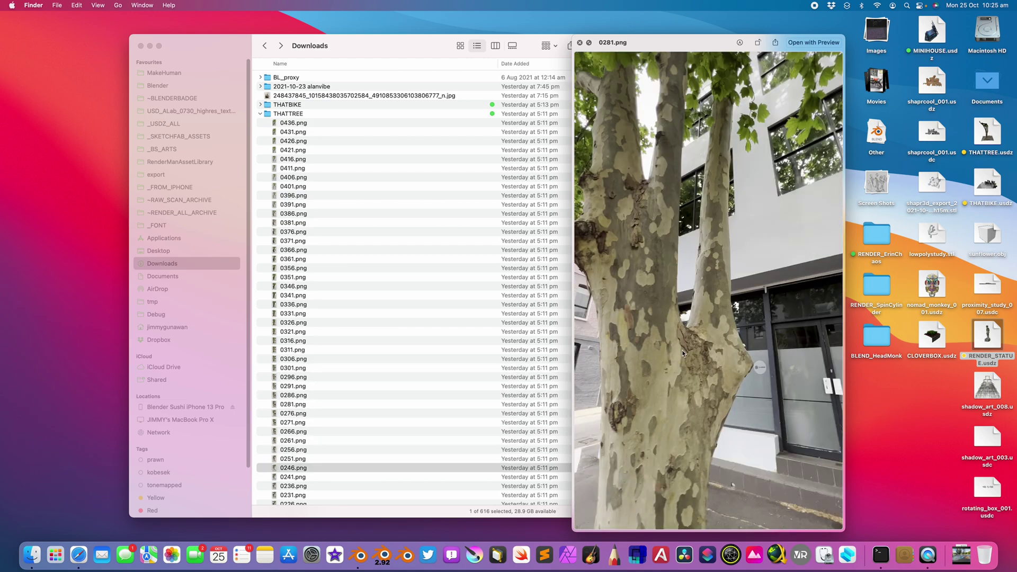
# Browse the previewed THATTREE frames down to 0196.png, and close the Downloads window and the remaining RENDER_STATUE.usdz preview
pyautogui.press('Down')
pyautogui.press('Down')
pyautogui.press('Down')
pyautogui.press('Down')
pyautogui.press('Down')
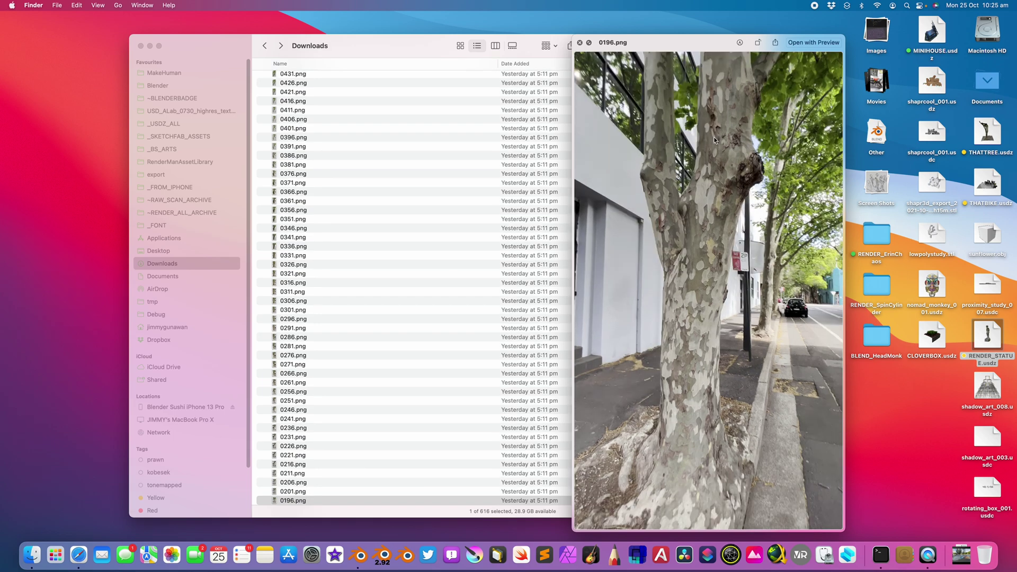
pyautogui.click(141, 47)
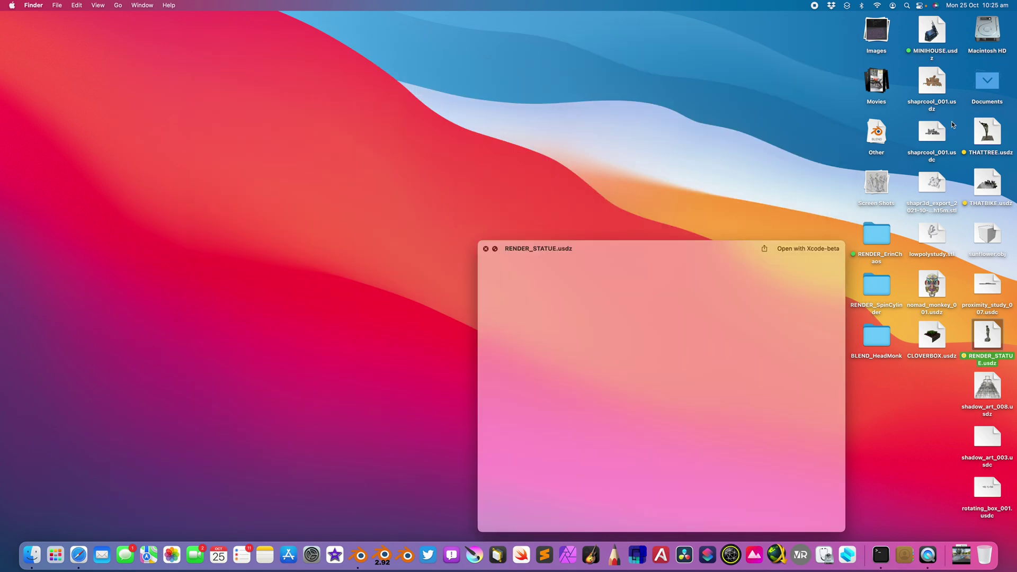
pyautogui.click(486, 249)
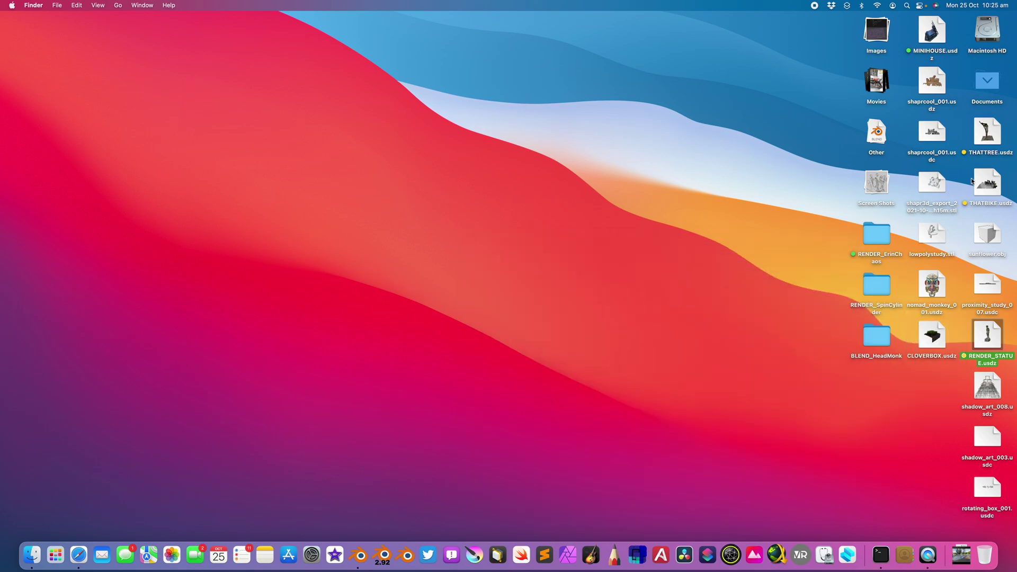
pyautogui.press('Up')
pyautogui.press('Up')
pyautogui.press('Up')
pyautogui.press('space')
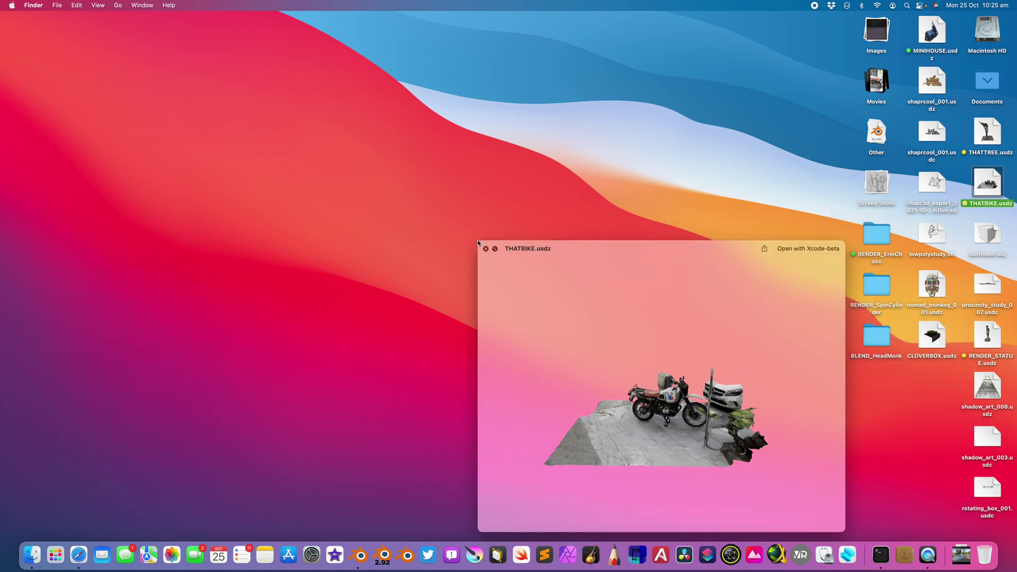
pyautogui.moveTo(479, 241); pyautogui.dragTo(171, 70)
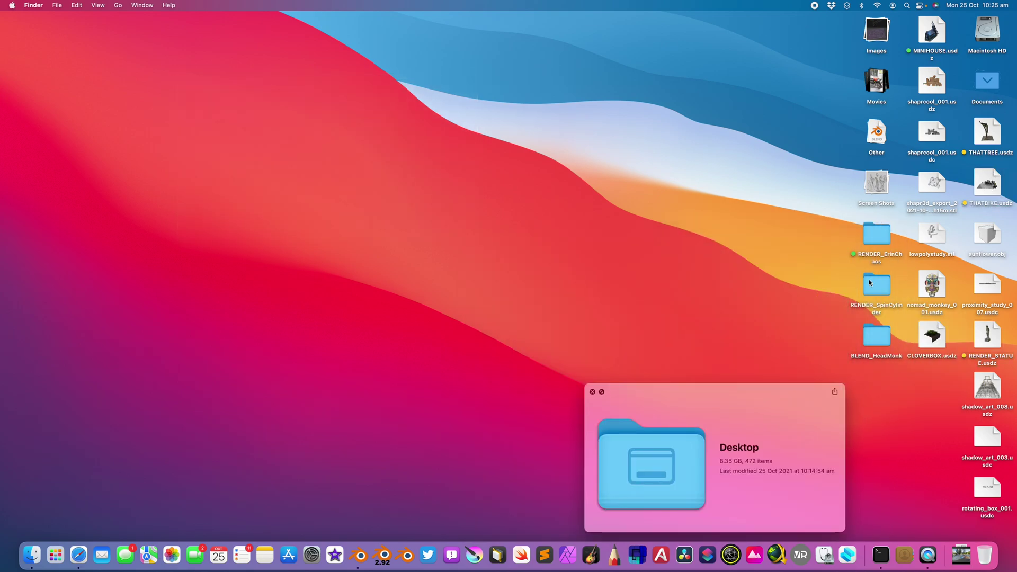
pyautogui.click(592, 392)
# Open THATBIKE.usdz from the desktop in Xcode, and show the same file in an enlarged Quick Look preview
pyautogui.doubleClick(992, 184)
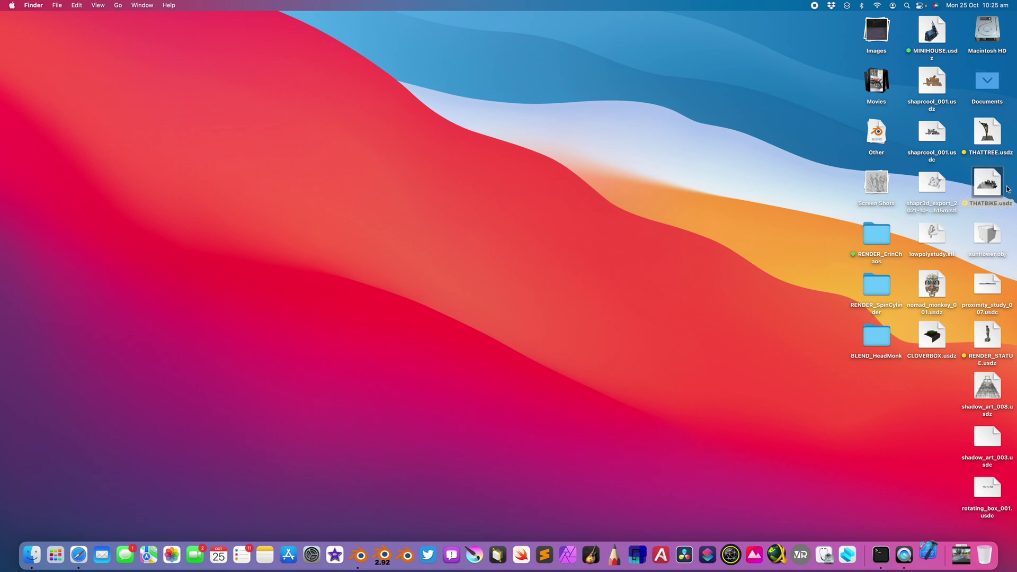
pyautogui.click(988, 184)
pyautogui.press('space')
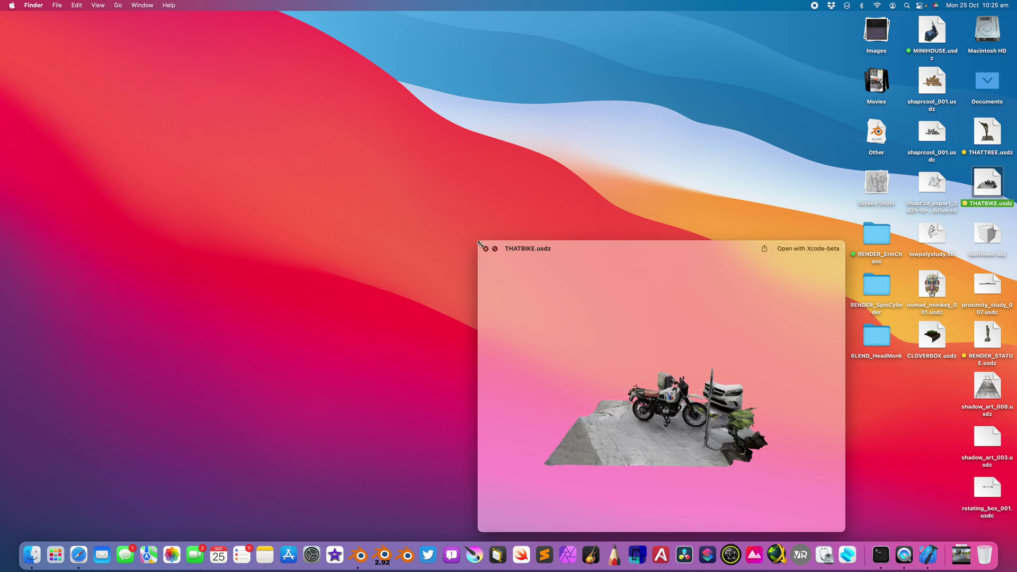
pyautogui.moveTo(479, 243); pyautogui.dragTo(201, 80)
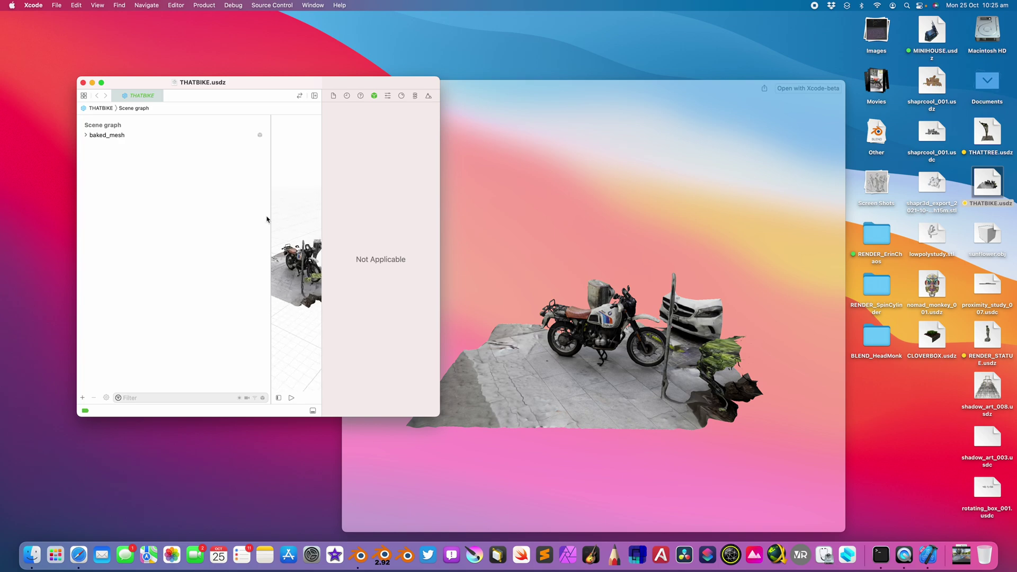
# Orbit the THATBIKE.usdz model in Xcode, hide its scene graph, and close the Xcode window
pyautogui.moveTo(276, 277); pyautogui.dragTo(271, 371)
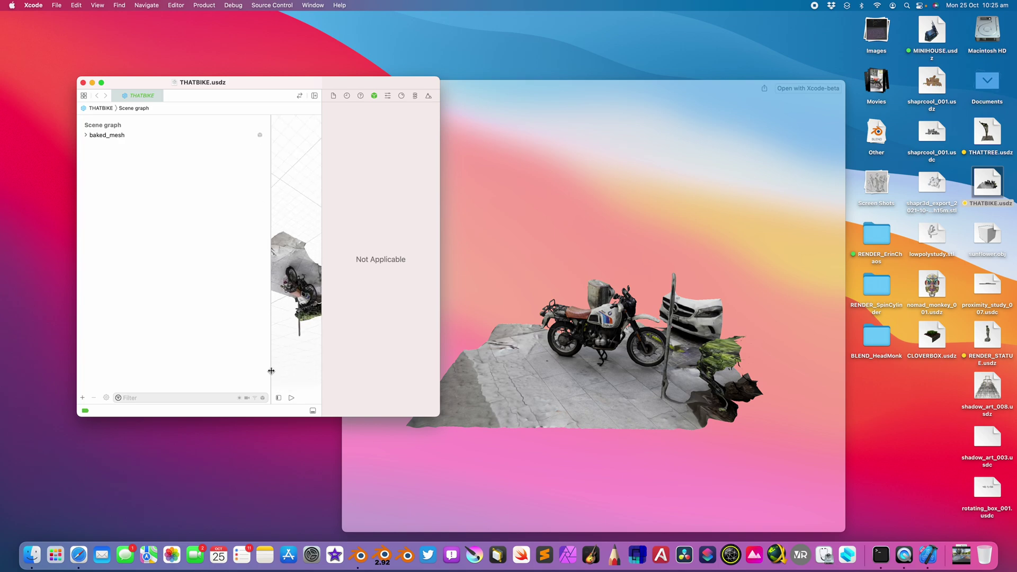
pyautogui.click(279, 398)
pyautogui.moveTo(247, 266); pyautogui.dragTo(218, 252)
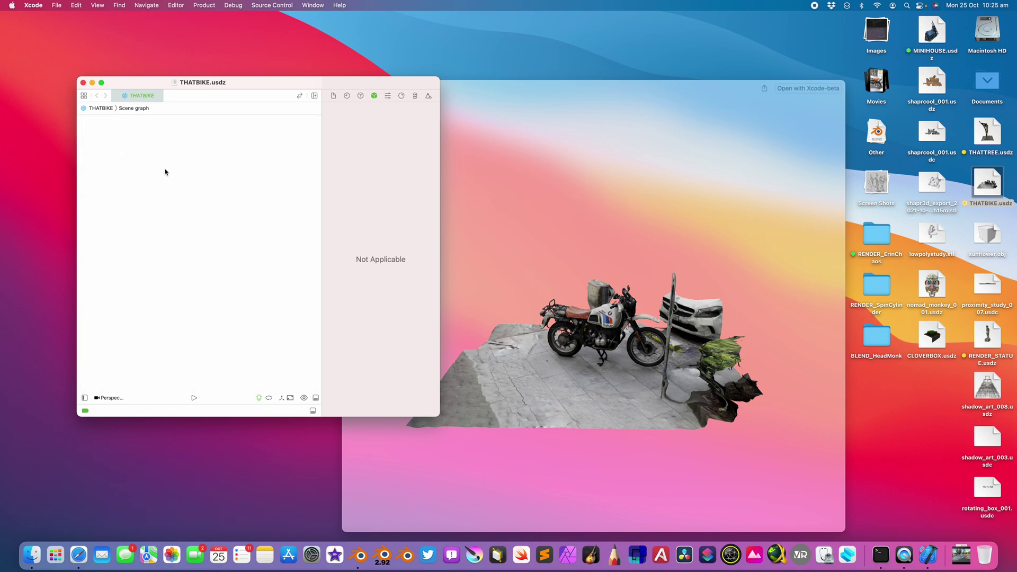
pyautogui.click(83, 83)
# Reposition and enlarge the THATBIKE.usdz preview, and examine the motorcycle closely from low and side angles
pyautogui.moveTo(416, 89); pyautogui.dragTo(259, 51)
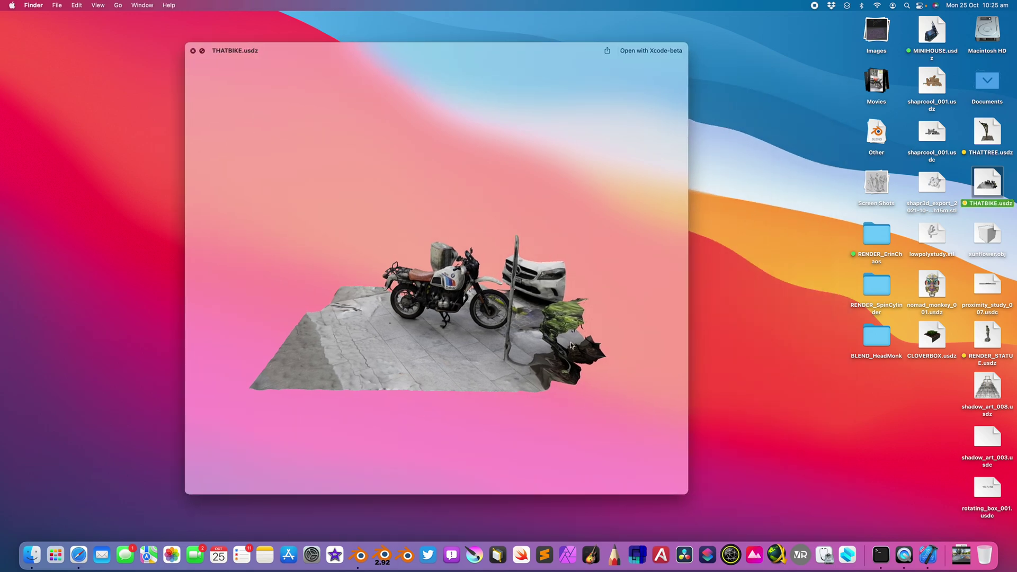
pyautogui.moveTo(688, 493); pyautogui.dragTo(809, 498)
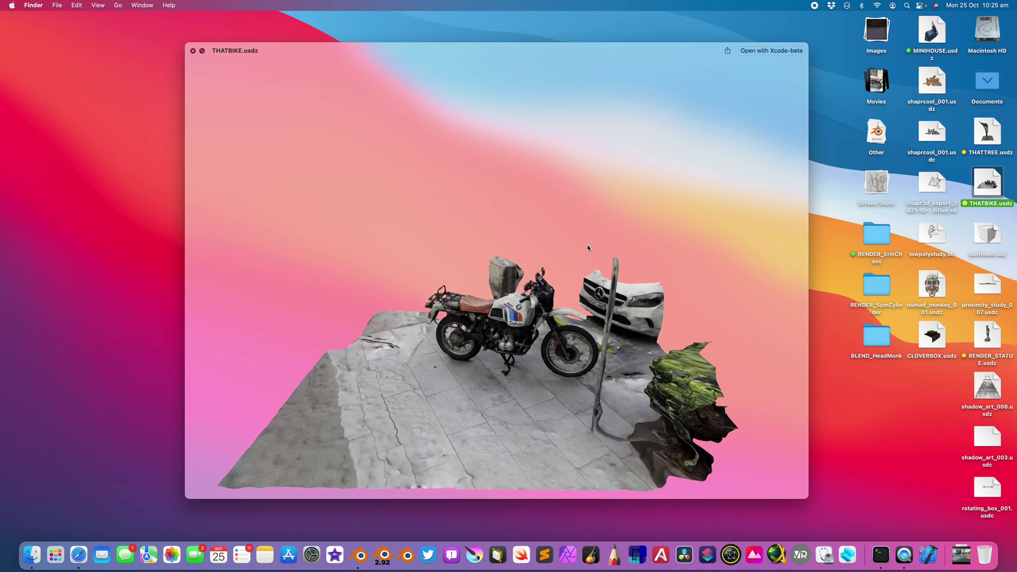
pyautogui.scroll(10, 524, 312)
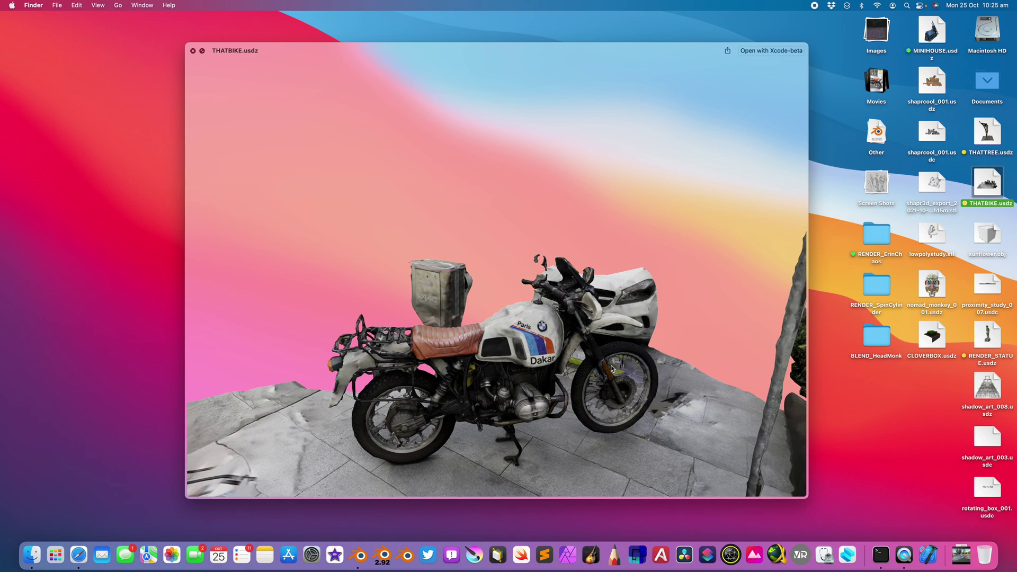
pyautogui.moveTo(652, 400); pyautogui.dragTo(680, 390)
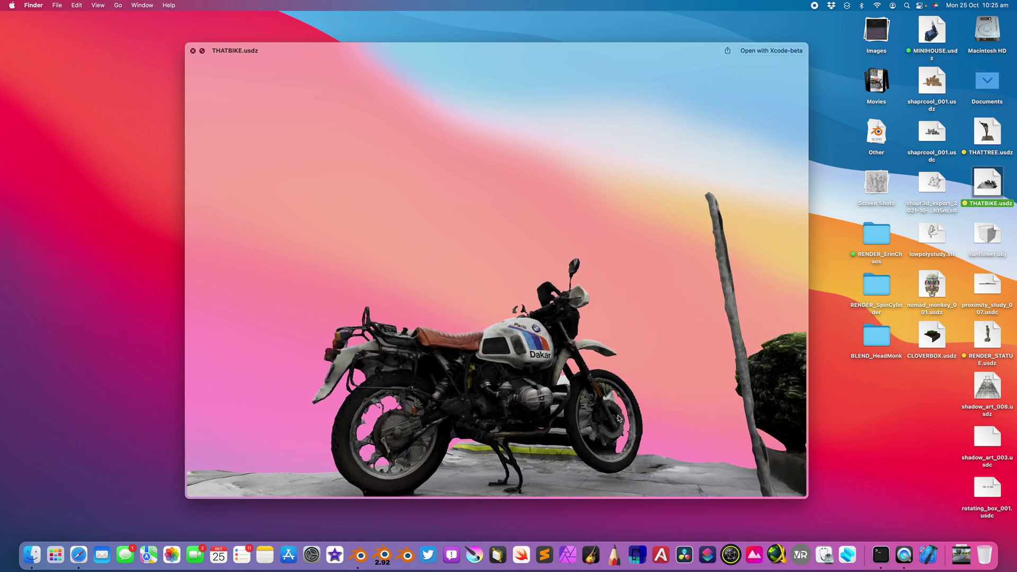
pyautogui.moveTo(412, 418); pyautogui.dragTo(569, 402)
pyautogui.scroll(3, 496, 373)
pyautogui.scroll(8, 461, 364)
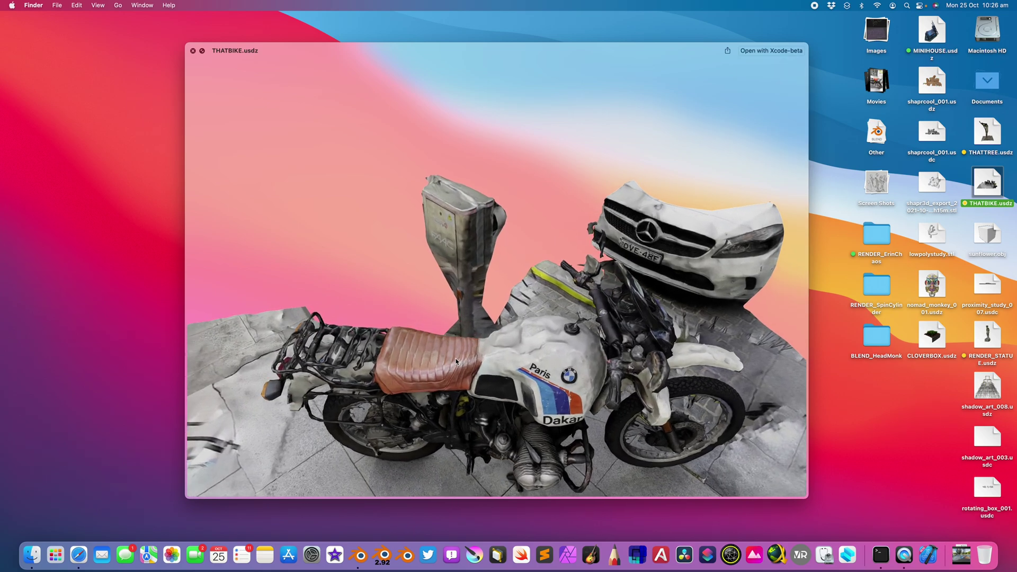
# Examine the scanned motorcycle from above and behind, return to a side view, and close the preview
pyautogui.moveTo(459, 364); pyautogui.dragTo(423, 438)
pyautogui.moveTo(551, 394); pyautogui.dragTo(478, 400)
pyautogui.moveTo(540, 375); pyautogui.dragTo(560, 401)
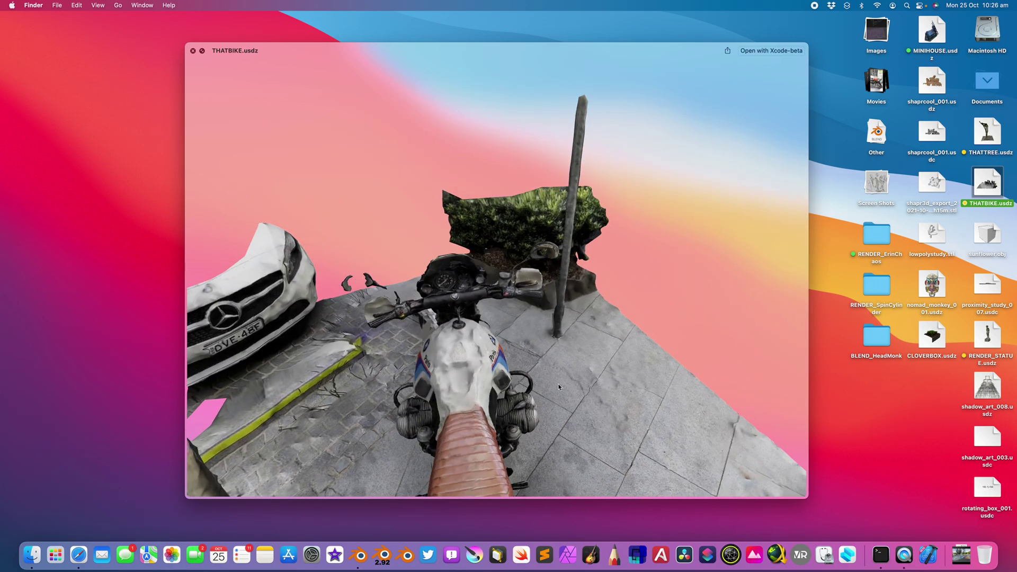
pyautogui.moveTo(558, 387); pyautogui.dragTo(463, 415)
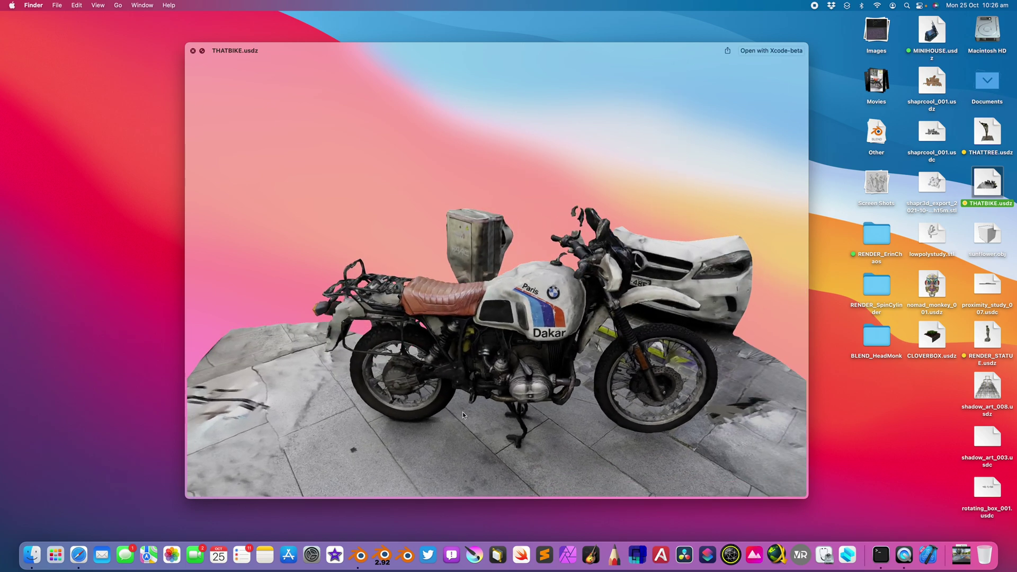
pyautogui.click(193, 51)
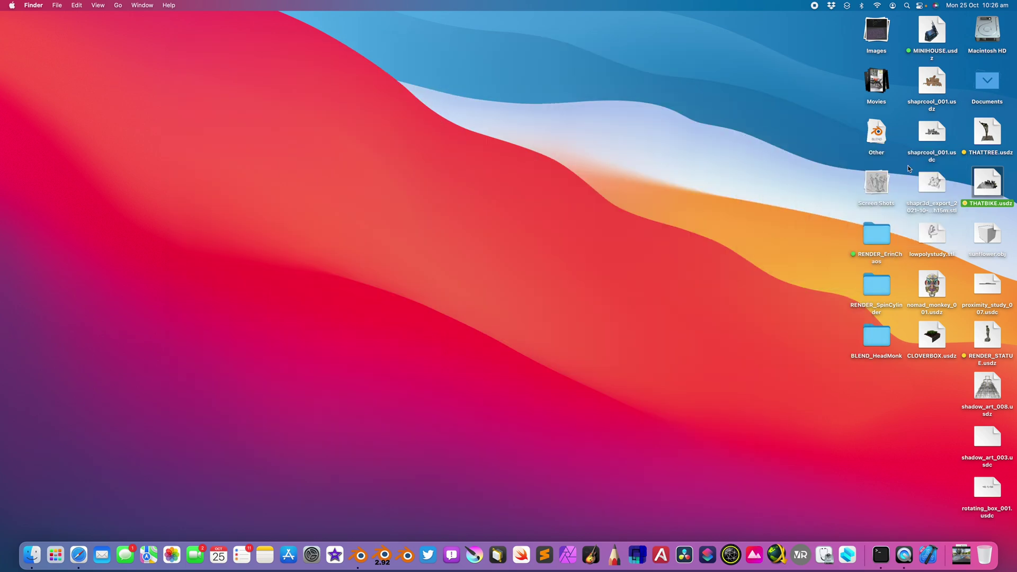
# Preview THATTREE.usdz in Quick Look, enlarge the preview window, and turn the tree model to its other side
pyautogui.click(982, 137)
pyautogui.press('space')
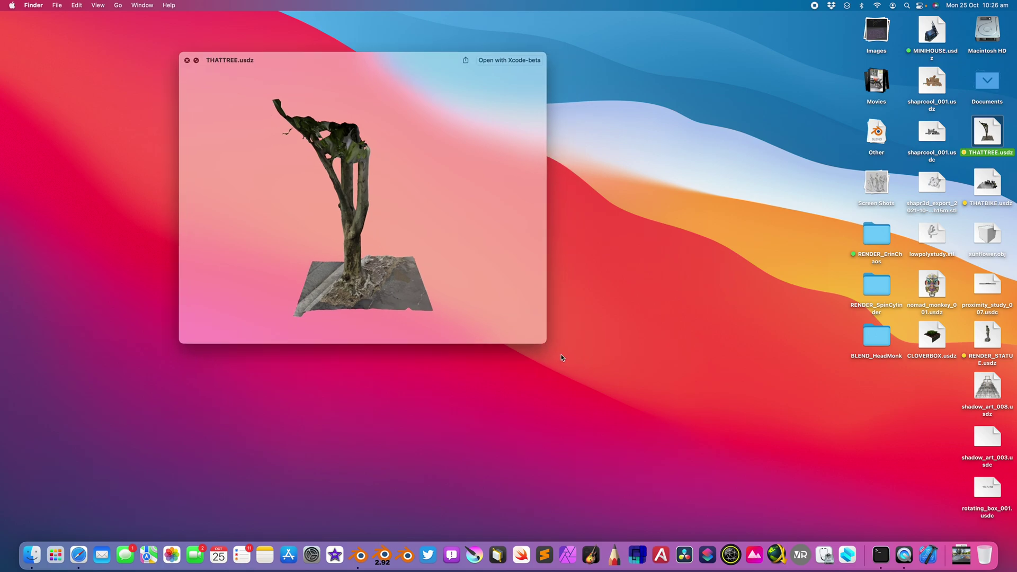
pyautogui.click(561, 357)
pyautogui.click(240, 60)
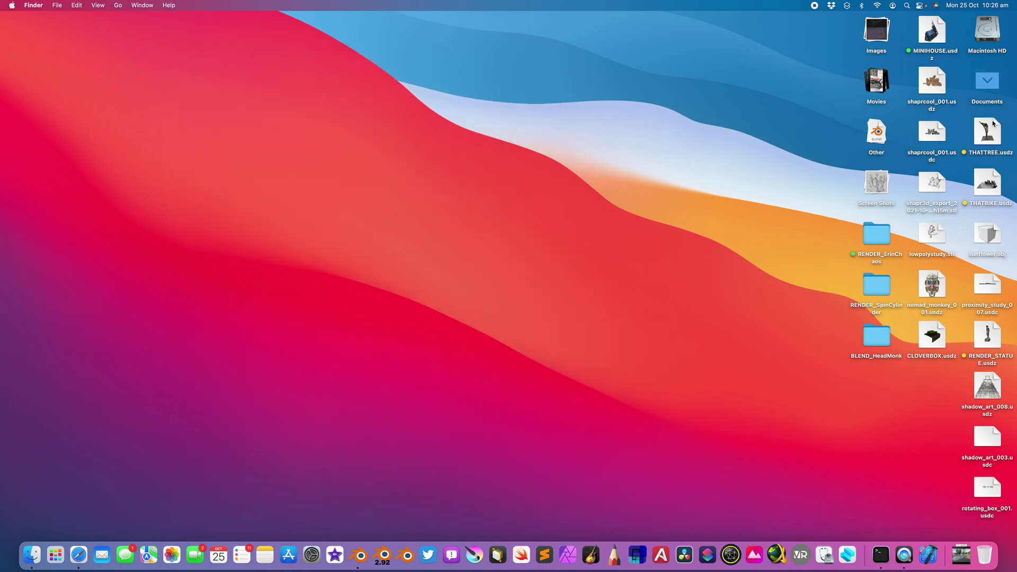
pyautogui.press('space')
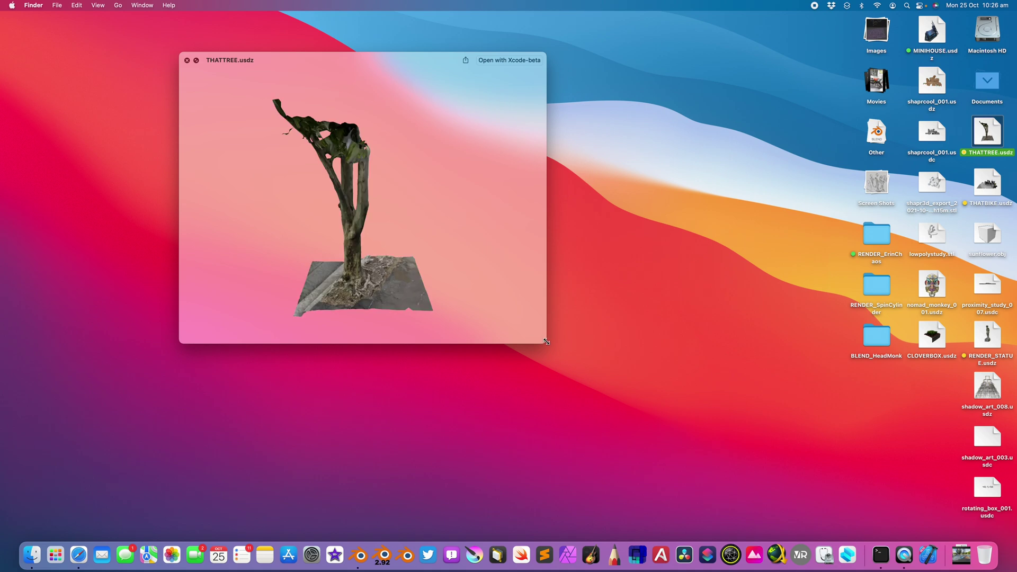
pyautogui.moveTo(544, 342); pyautogui.dragTo(675, 448)
pyautogui.moveTo(577, 296); pyautogui.dragTo(450, 257)
pyautogui.scroll(4, 473, 249)
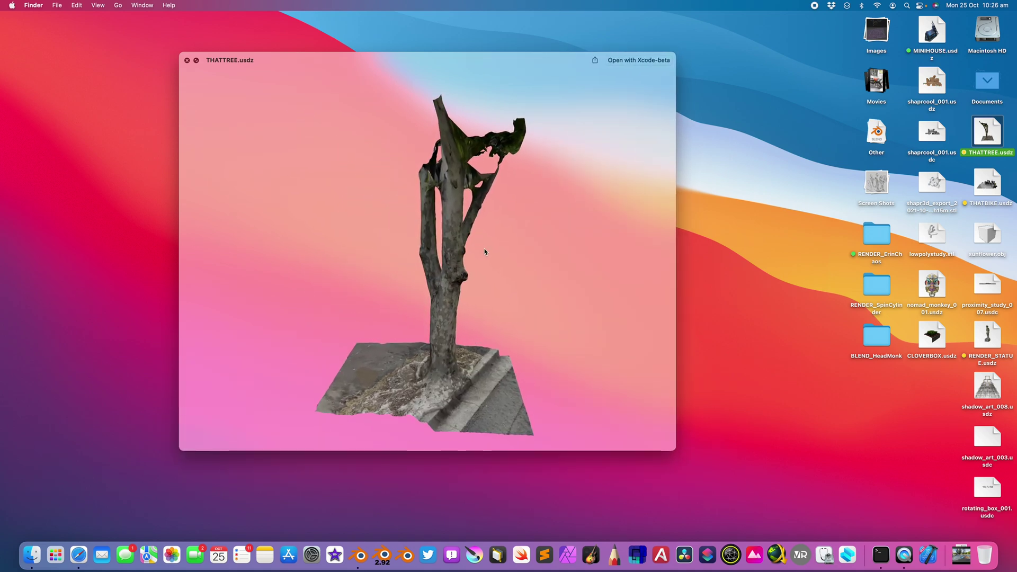
# Examine the tree's trunk and roots from several angles in a larger preview window, and close the preview
pyautogui.moveTo(481, 238); pyautogui.dragTo(426, 326)
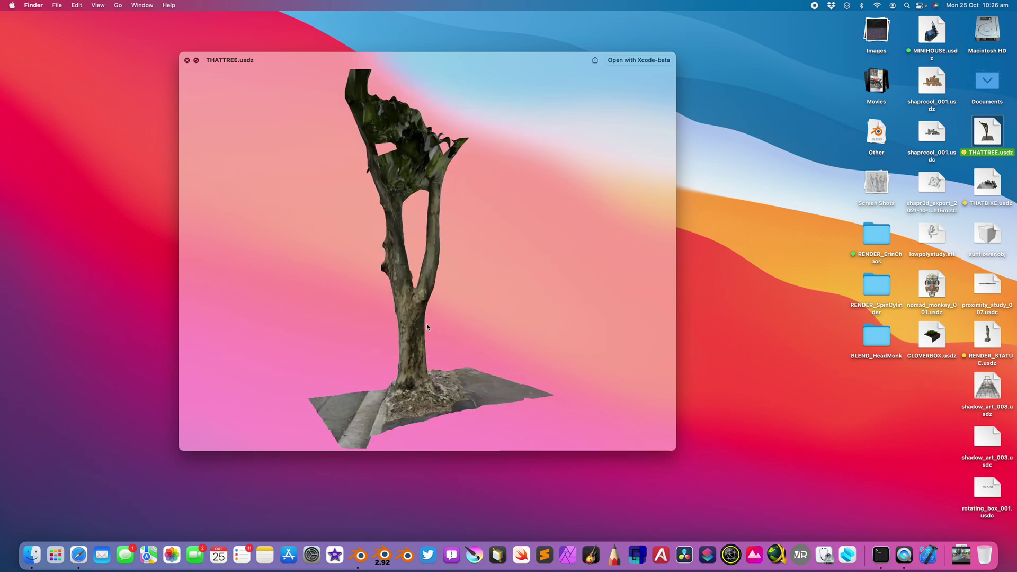
pyautogui.moveTo(395, 381); pyautogui.dragTo(424, 360)
pyautogui.moveTo(673, 447); pyautogui.dragTo(812, 519)
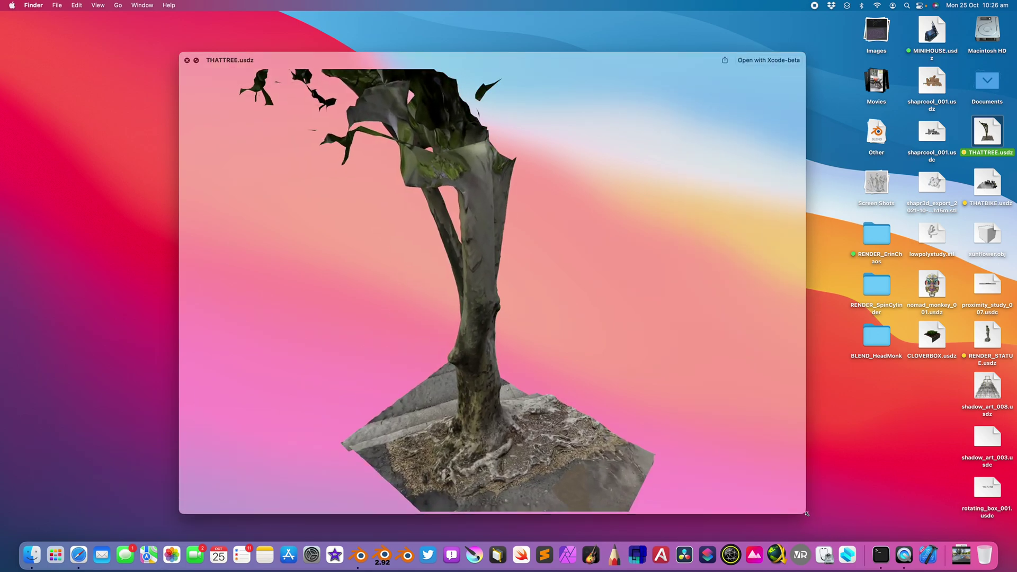
pyautogui.moveTo(503, 397); pyautogui.dragTo(487, 410)
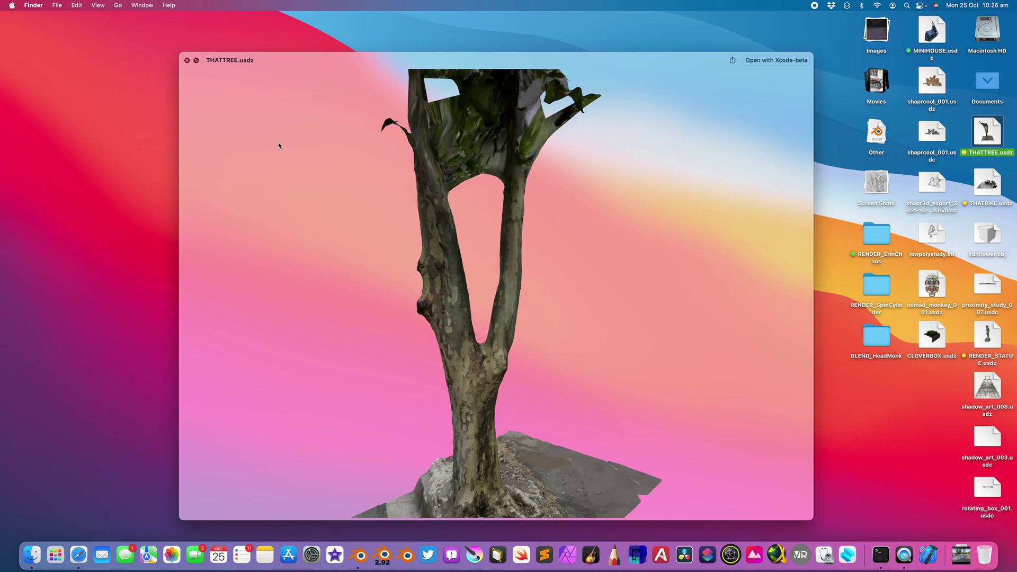
pyautogui.click(187, 60)
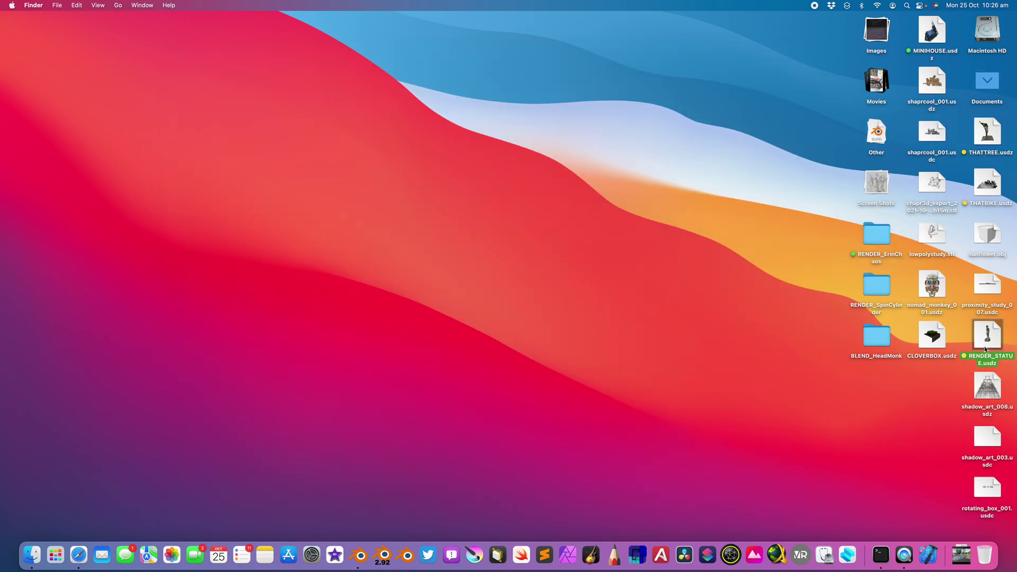
# Preview RENDER_STATUE.usdz in an enlarged Quick Look window, and close it
pyautogui.press('space')
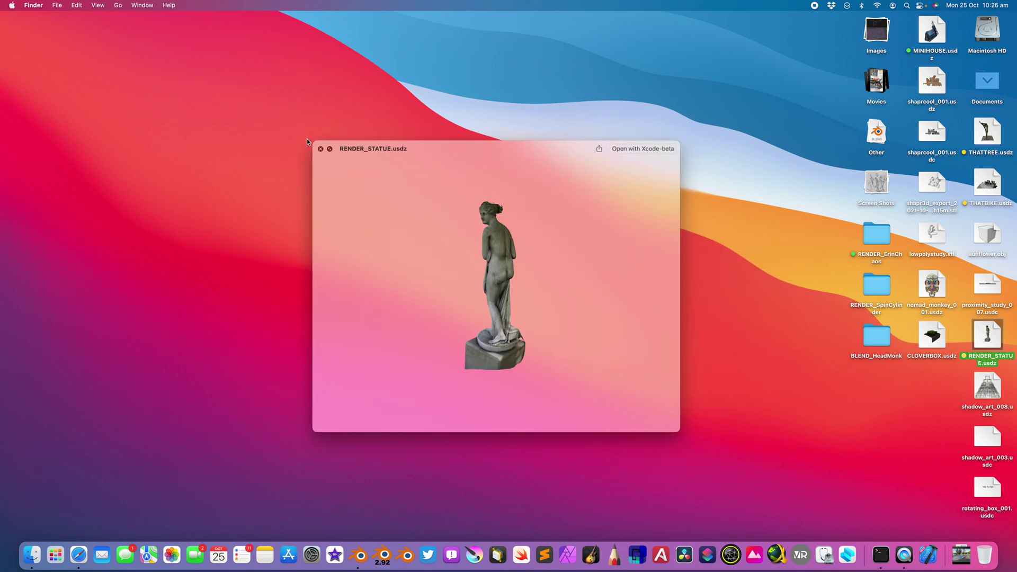
pyautogui.moveTo(310, 138); pyautogui.dragTo(188, 67)
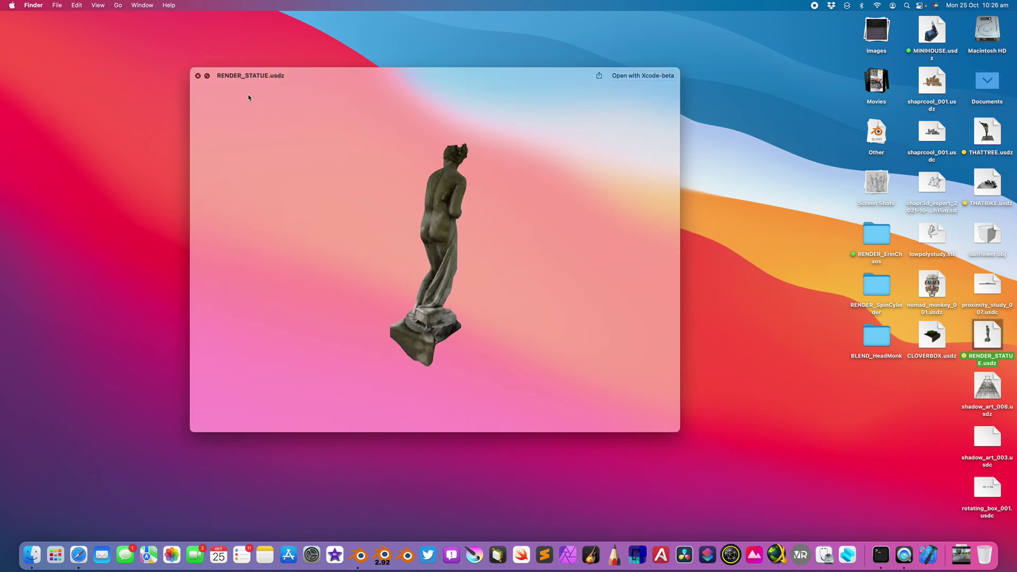
pyautogui.click(198, 75)
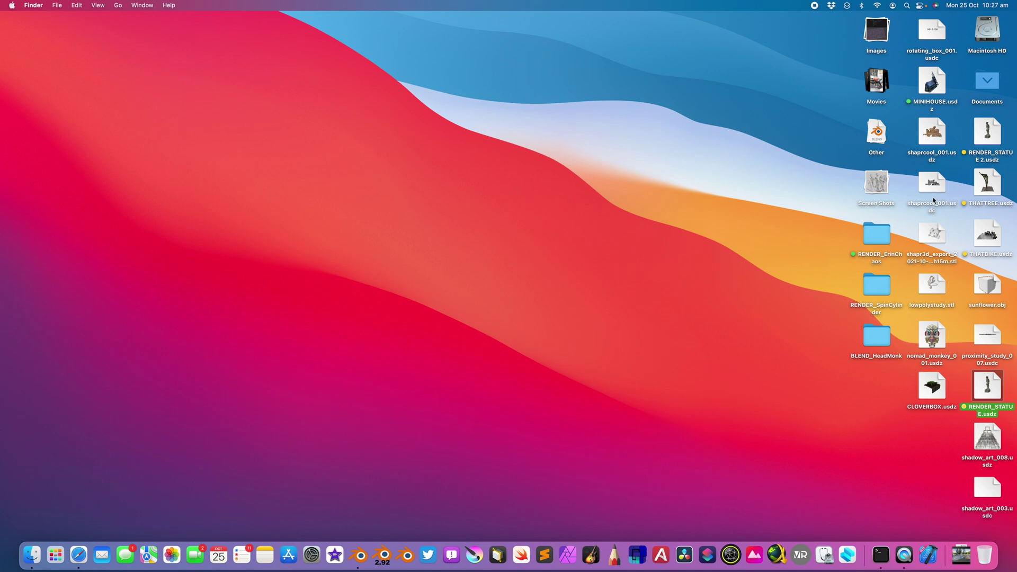
# Rename the duplicate statue file to RENDER_STATUE 2.zip and accept the extension change to .zip
pyautogui.click(984, 148)
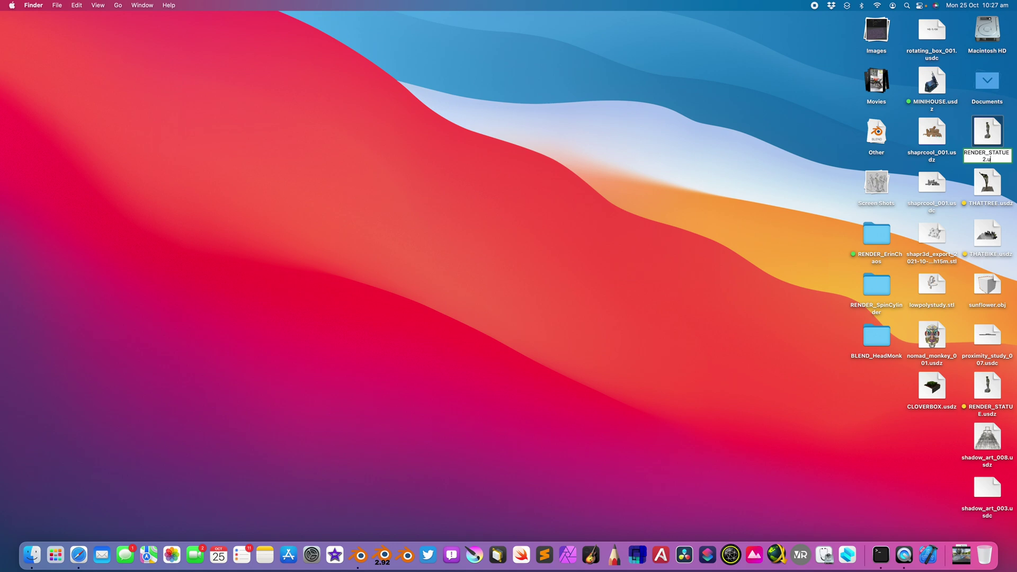
pyautogui.press('Return')
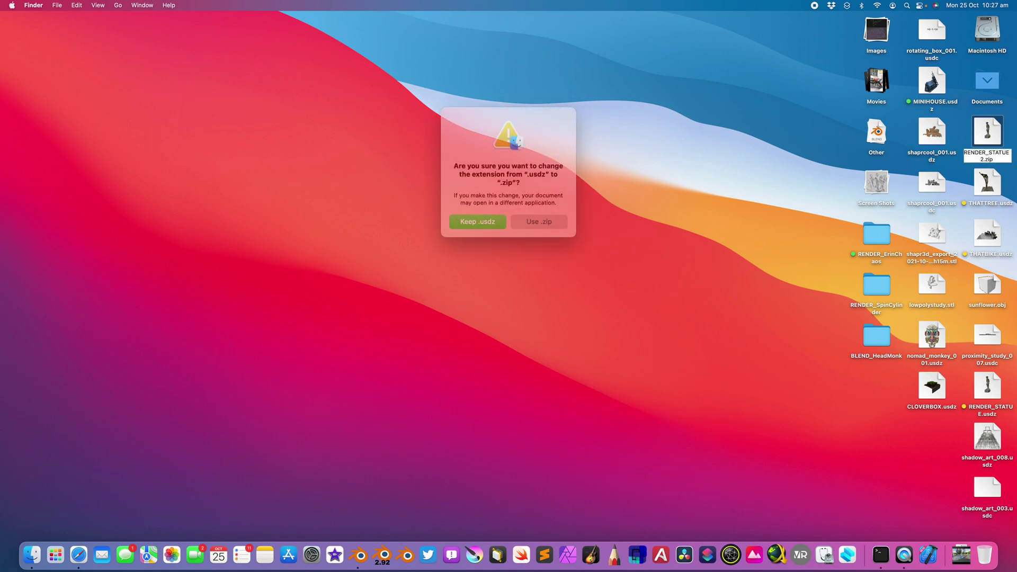
pyautogui.click(532, 215)
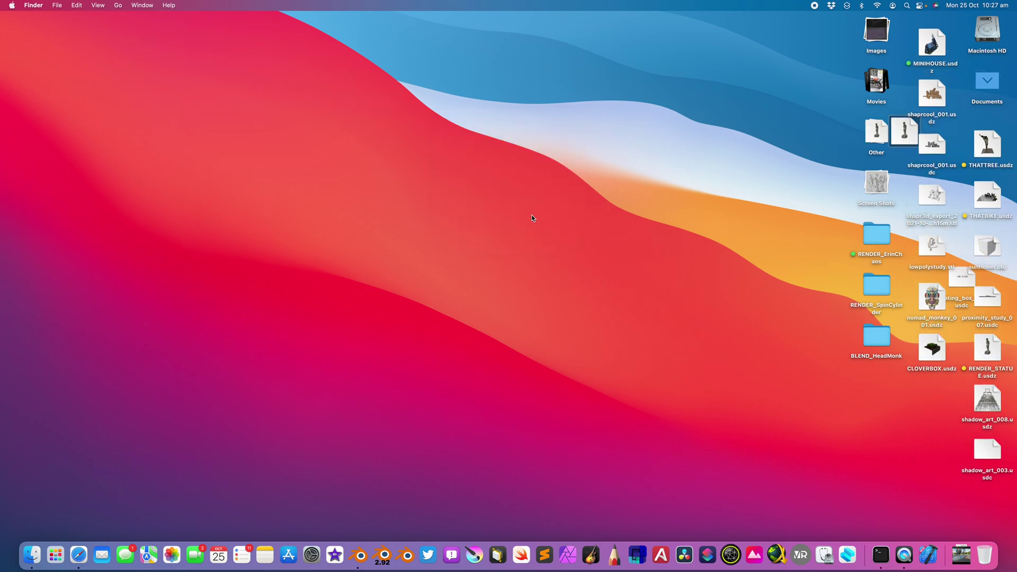
# Extract RENDER_STATUE 2.zip from the desktop's Other stack and open the extracted RENDER_STATUE 2 folder
pyautogui.click(883, 139)
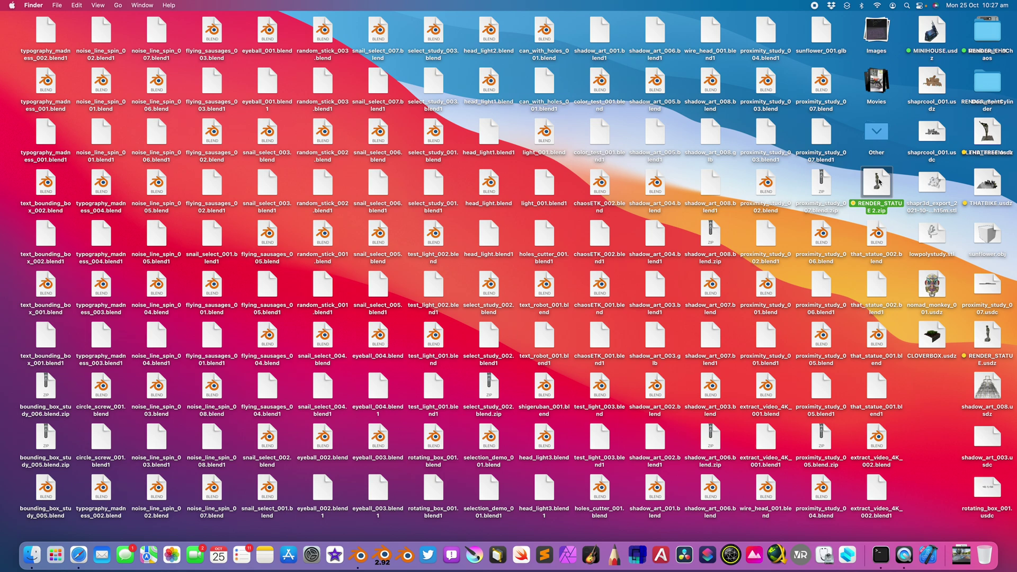
pyautogui.doubleClick(878, 181)
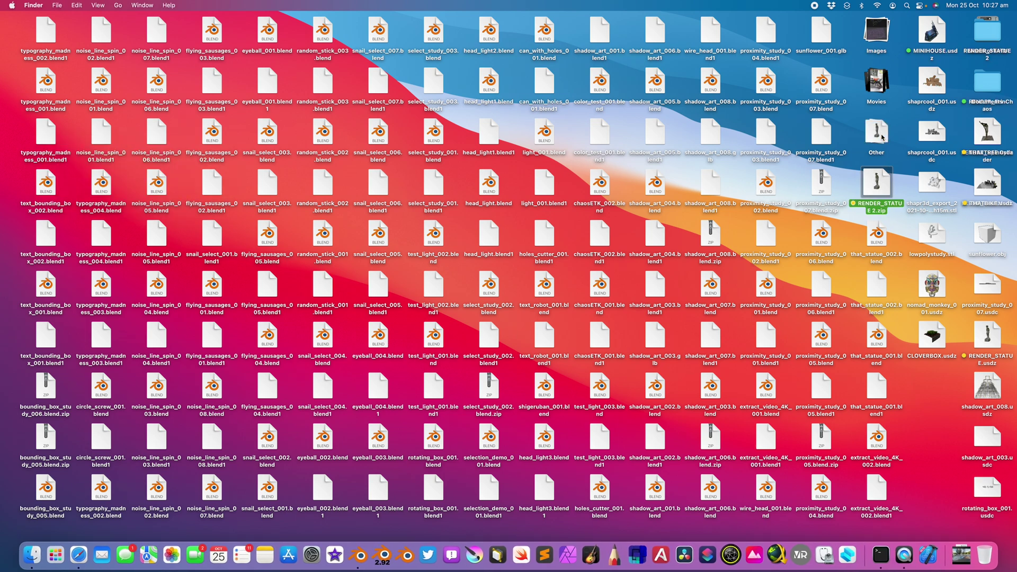
pyautogui.click(883, 137)
pyautogui.doubleClick(887, 237)
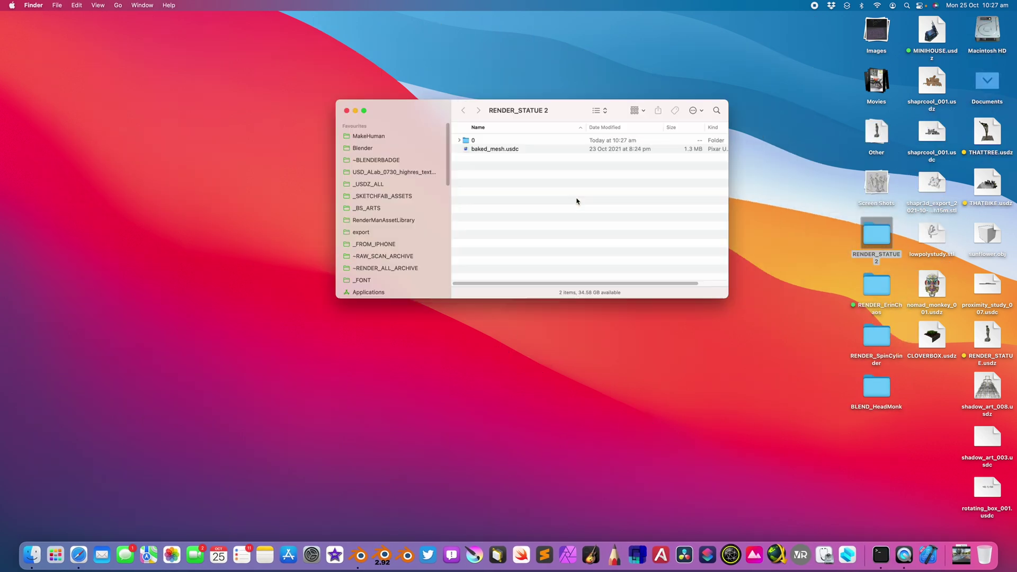
# Enlarge the RENDER_STATUE 2 folder window and preview baked_mesh.usdc in Quick Look
pyautogui.moveTo(711, 298); pyautogui.dragTo(723, 508)
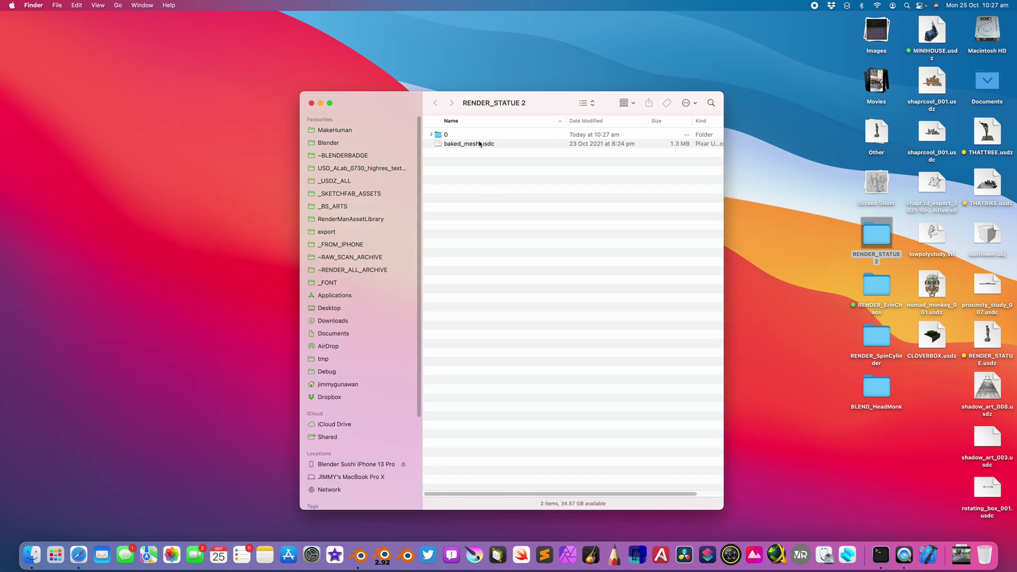
pyautogui.click(480, 145)
pyautogui.press('space')
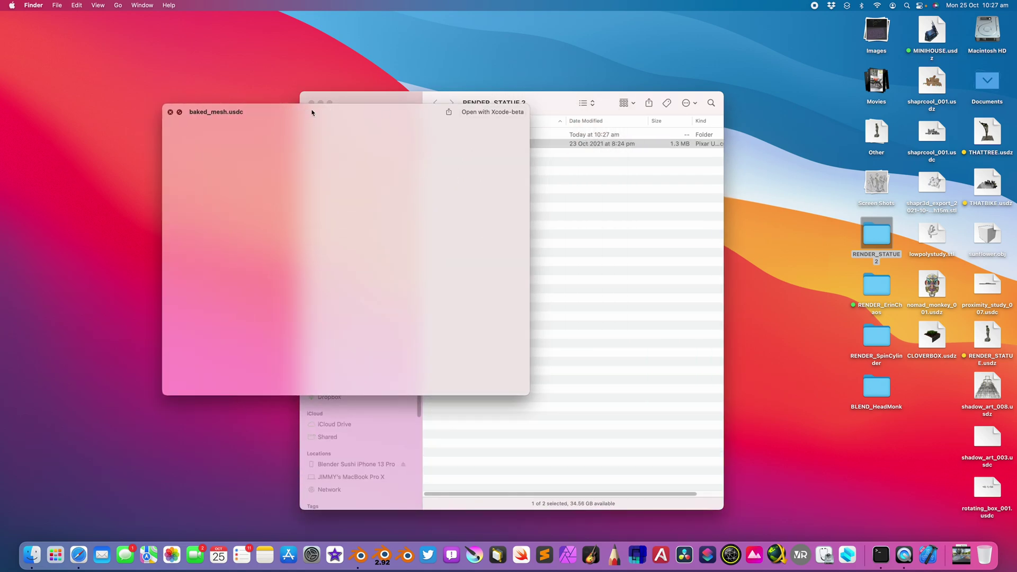
pyautogui.click(48, 95)
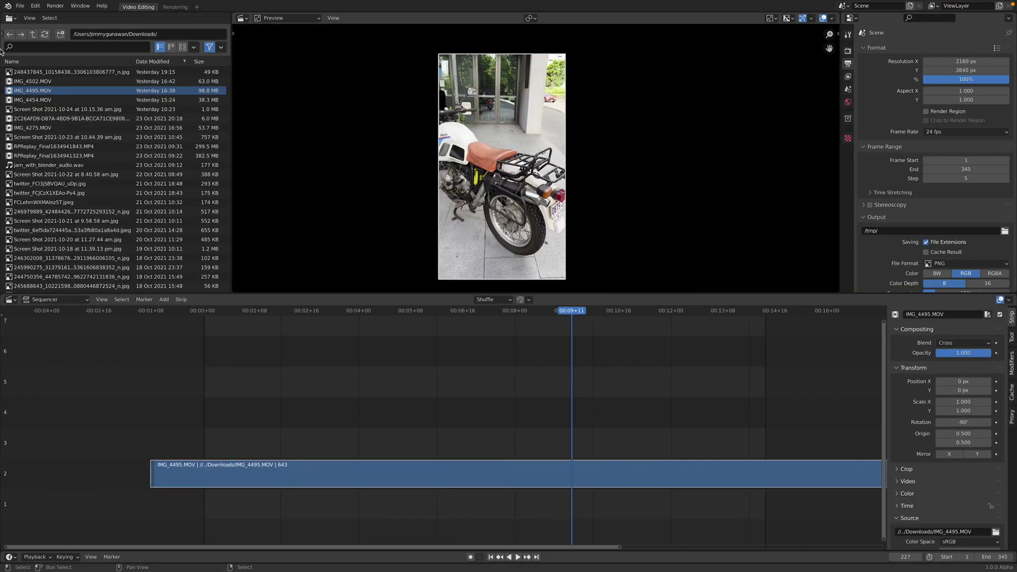
# Switch to Blender, start a new file without saving the open video project, and delete all default objects
pyautogui.click(20, 5)
pyautogui.moveTo(32, 18)
pyautogui.click(133, 29)
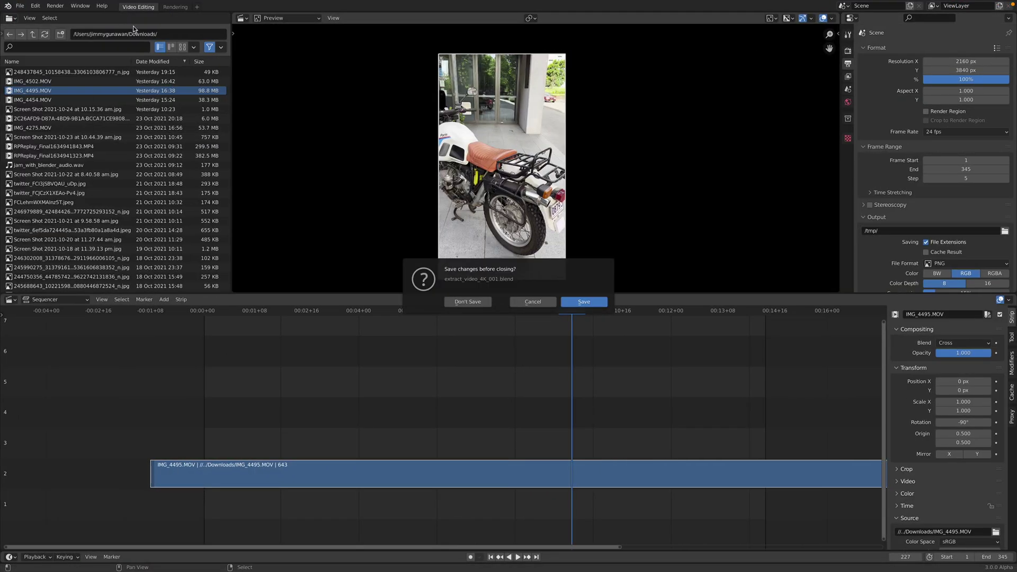
pyautogui.click(483, 301)
pyautogui.press('a')
pyautogui.press('x')
pyautogui.click(479, 297)
# Start a Universal Scene Description import, sort the Desktop by date, and choose baked_mesh.usdc in the RENDER_STATUE 2 folder
pyautogui.click(20, 5)
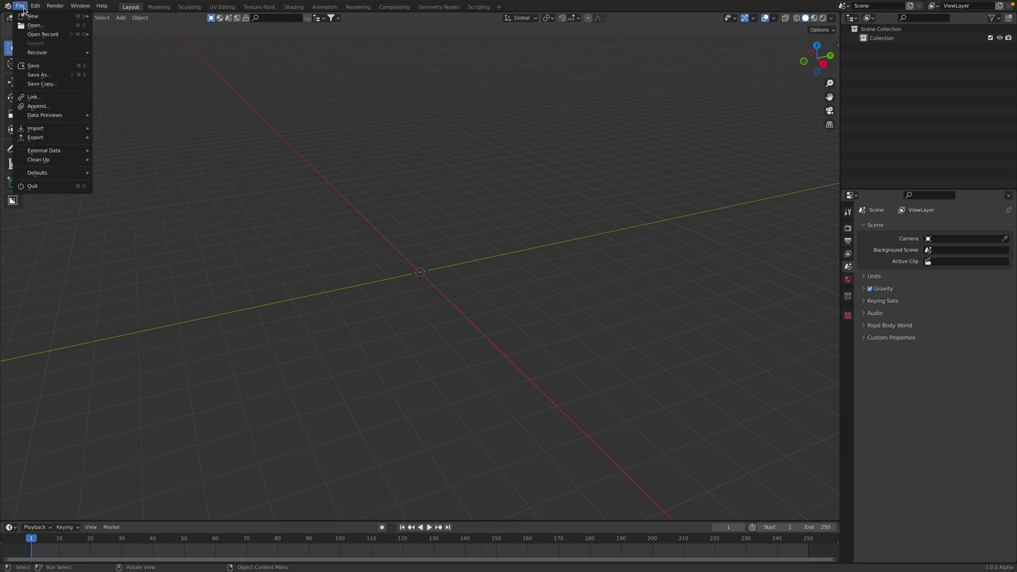
pyautogui.moveTo(57, 130)
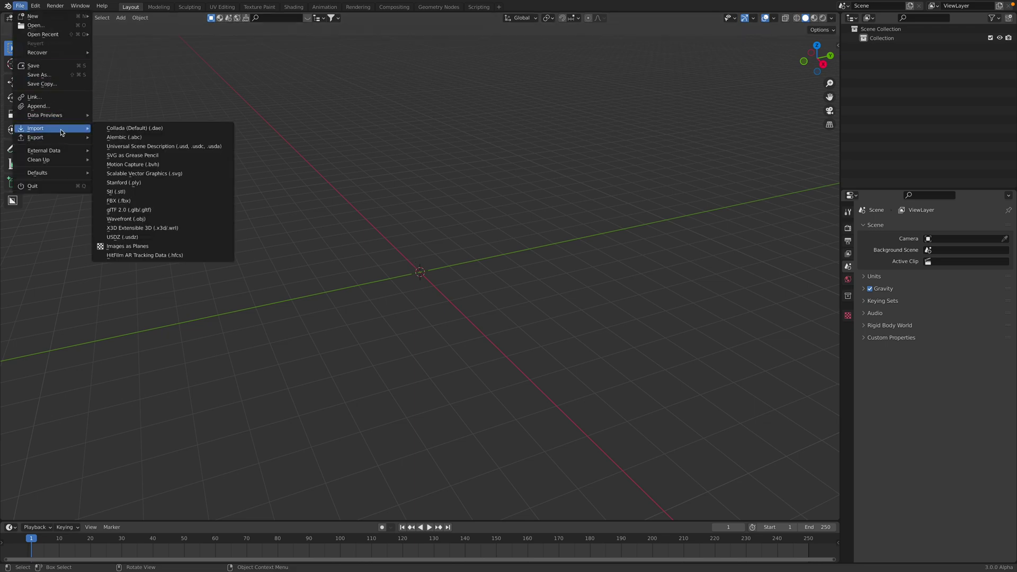
pyautogui.click(214, 147)
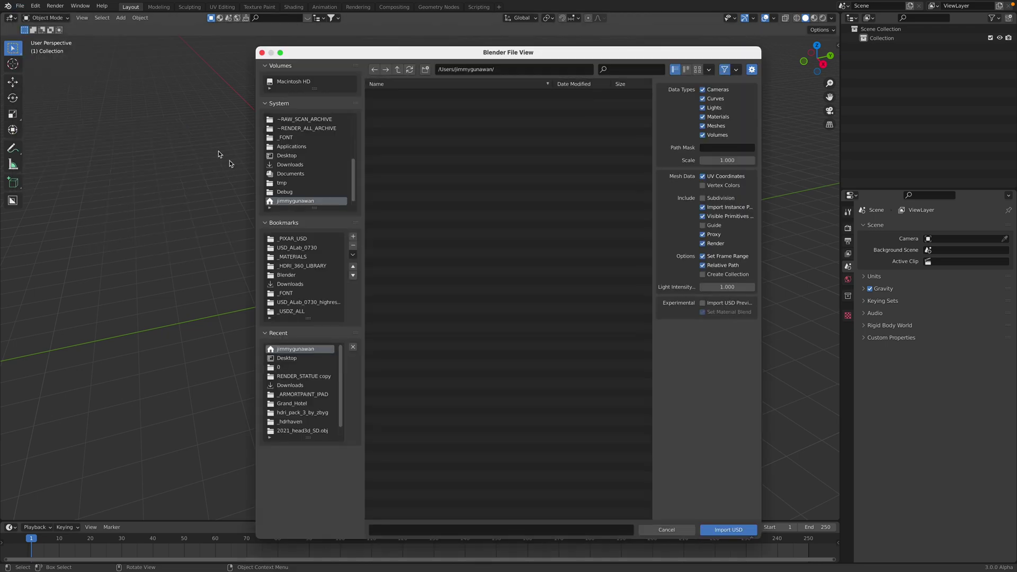
pyautogui.doubleClick(457, 123)
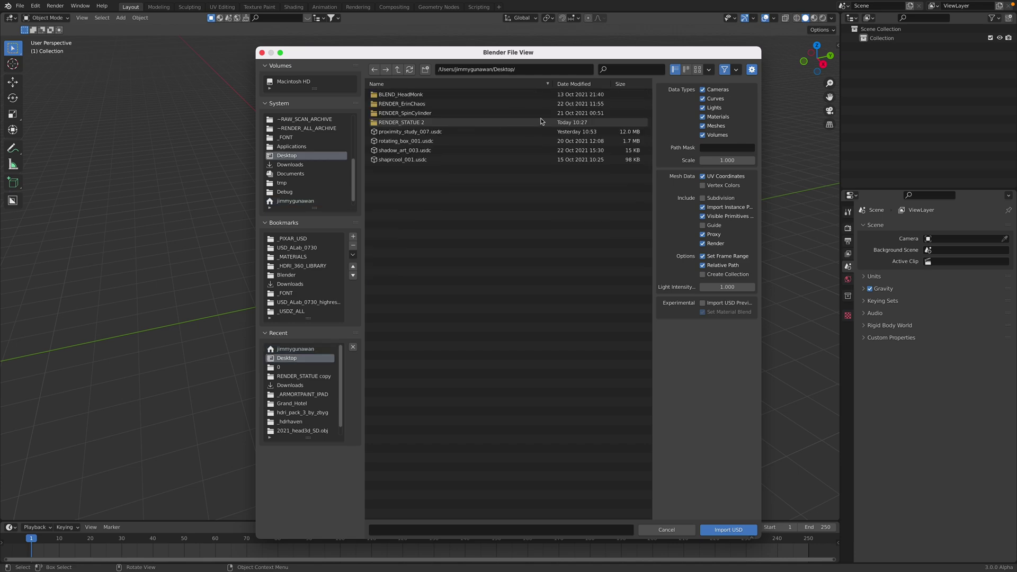
pyautogui.click(573, 84)
pyautogui.doubleClick(473, 95)
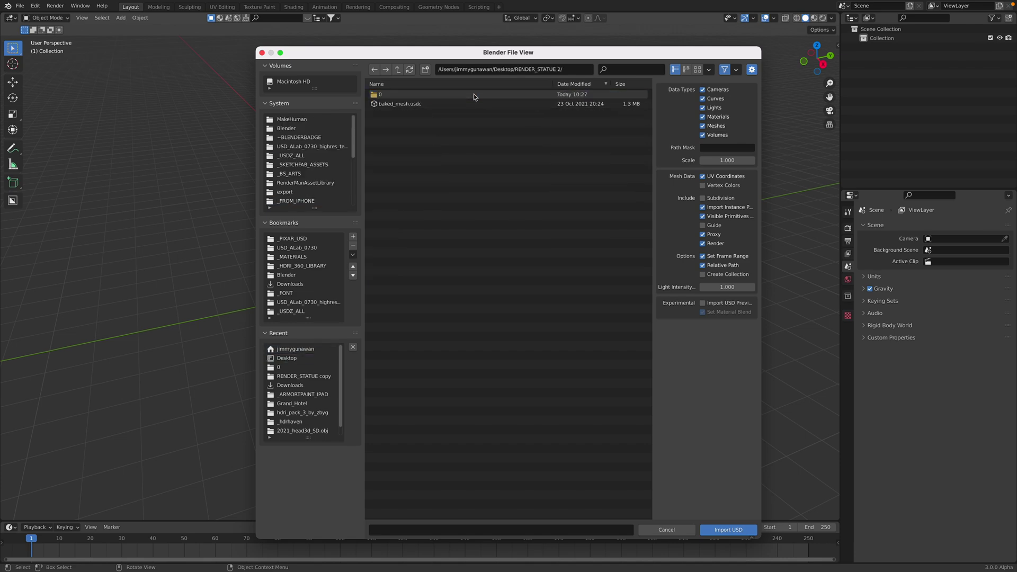
pyautogui.click(444, 104)
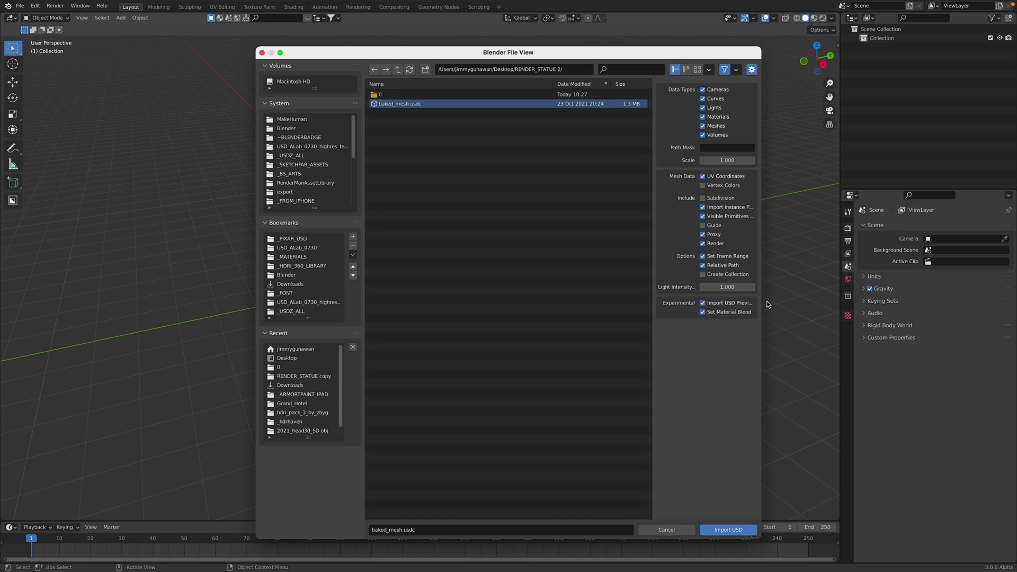
# Widen the file window and its options, and import baked_mesh.usdc with Import USD Preview and Set Material Blend enabled
pyautogui.moveTo(761, 301); pyautogui.dragTo(830, 303)
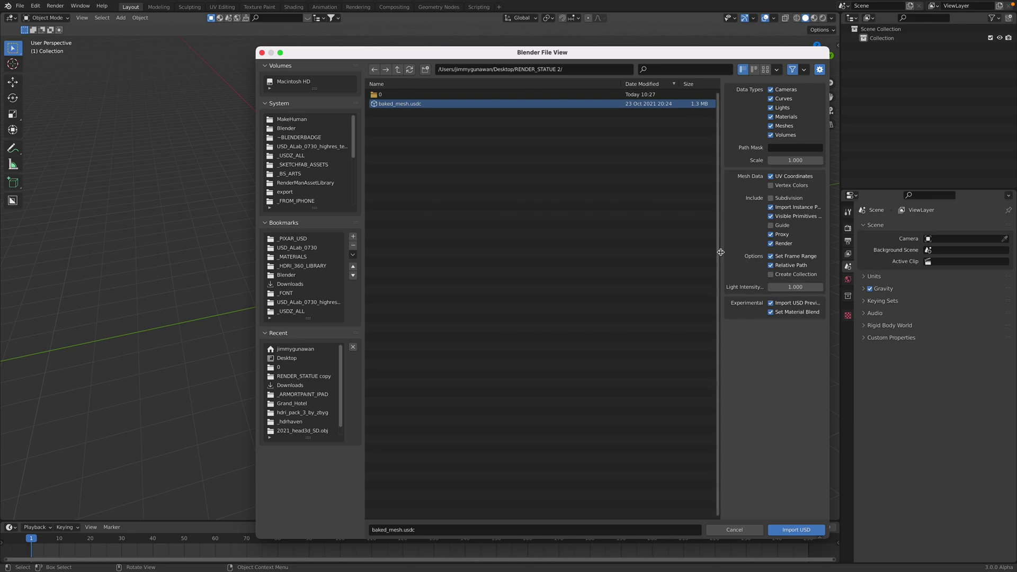
pyautogui.moveTo(720, 250); pyautogui.dragTo(676, 250)
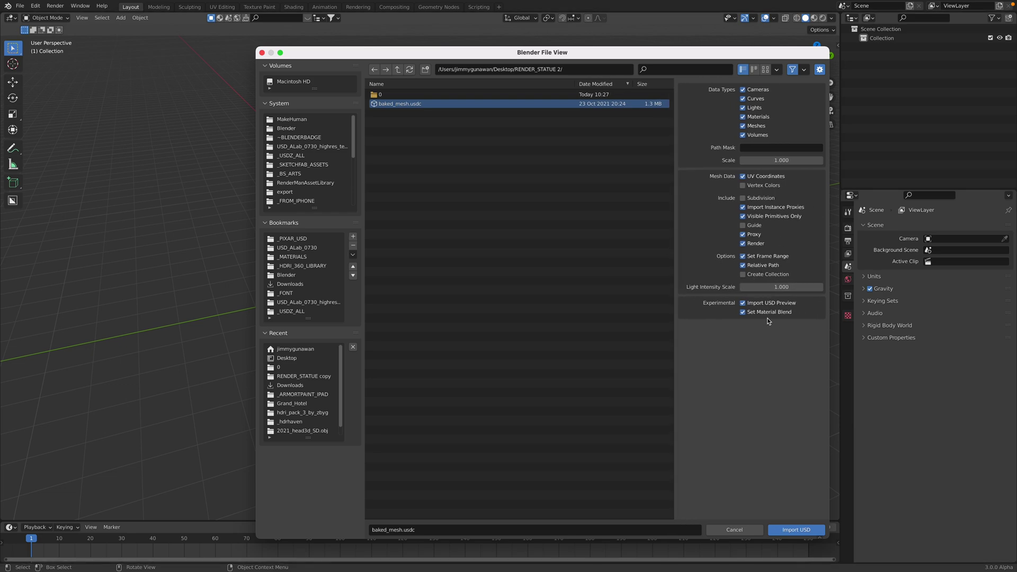
pyautogui.click(784, 533)
pyautogui.scroll(4, 470, 236)
pyautogui.moveTo(497, 239)
pyautogui.mouseDown(button='middle')
pyautogui.moveTo(470, 237)
pyautogui.moveTo(515, 241)
pyautogui.mouseUp(button='middle')
pyautogui.scroll(4, 433, 263)
# Select the statue mesh and show its material properties
pyautogui.click(432, 263)
pyautogui.scroll(5, 586, 230)
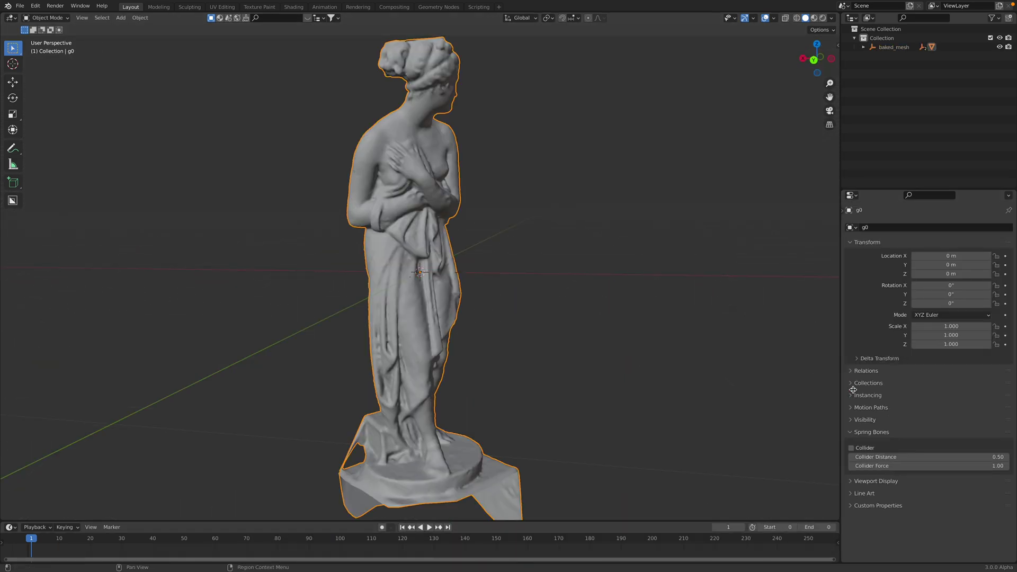
pyautogui.click(848, 389)
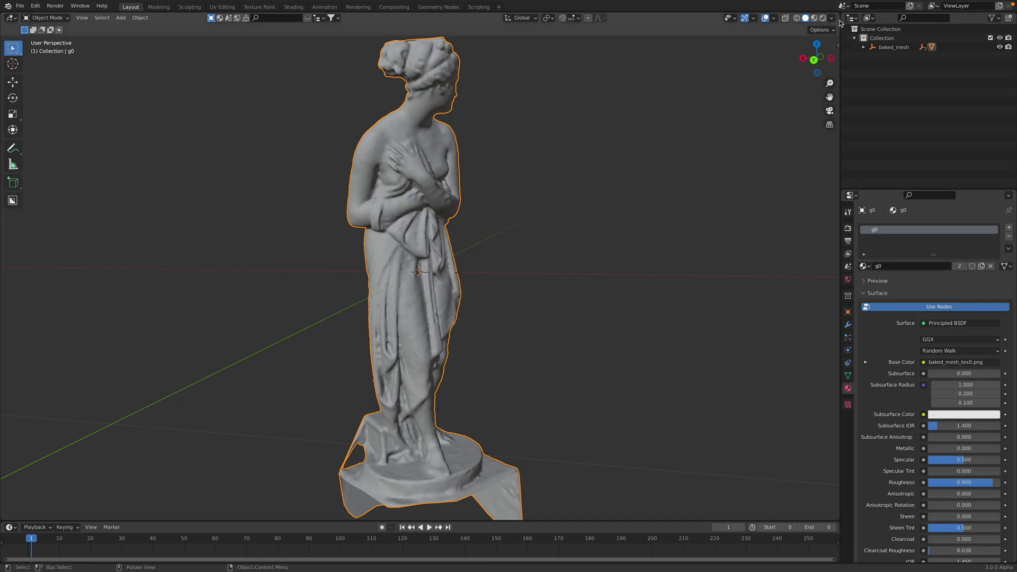
# Split the 3D viewport horizontally and show all of the statue's material nodes in a Shader Editor in the upper area
pyautogui.moveTo(839, 12); pyautogui.dragTo(826, 226)
pyautogui.click(10, 17)
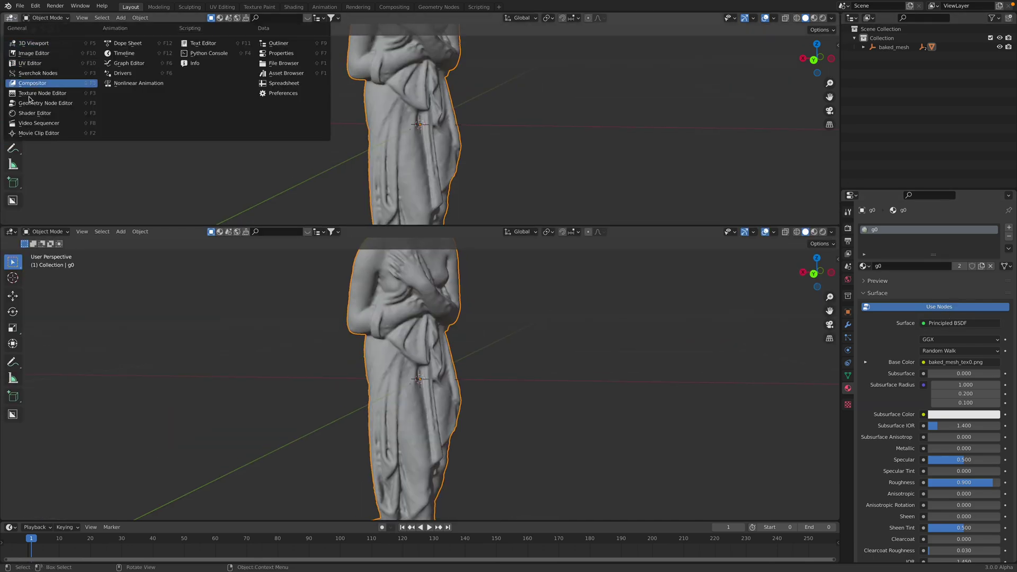
pyautogui.click(32, 114)
pyautogui.press('Home')
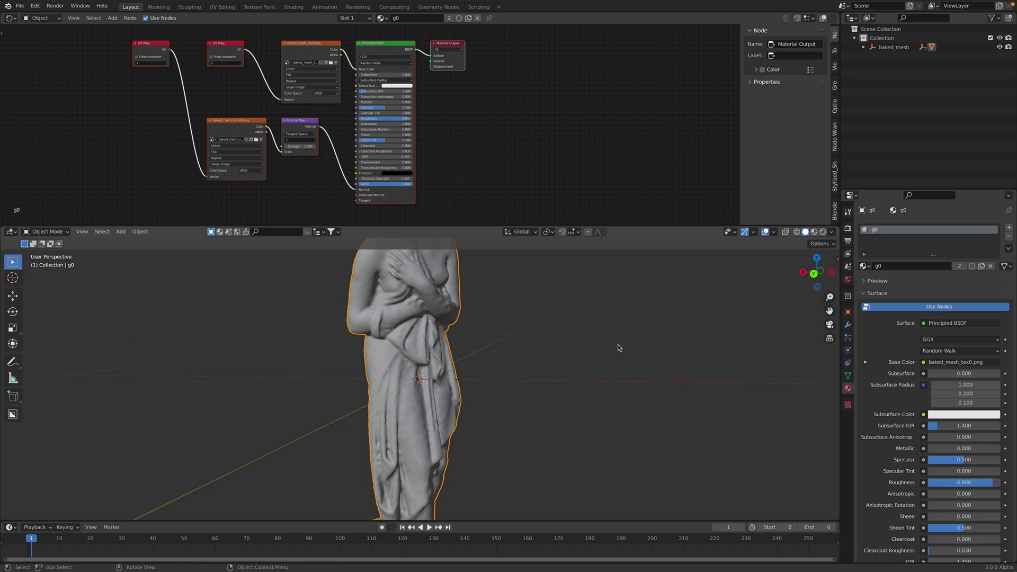
# Enlarge the 3D viewport by shrinking the Shader Editor above it
pyautogui.moveTo(617, 348); pyautogui.dragTo(556, 344, button='middle')
pyautogui.moveTo(616, 226); pyautogui.dragTo(614, 77)
pyautogui.moveTo(563, 191); pyautogui.dragTo(459, 322, button='middle')
pyautogui.scroll(3, 459, 321)
# Examine the statue's mesh up close in wireframe and other viewport shading modes, and return to solid shading
pyautogui.press('z')
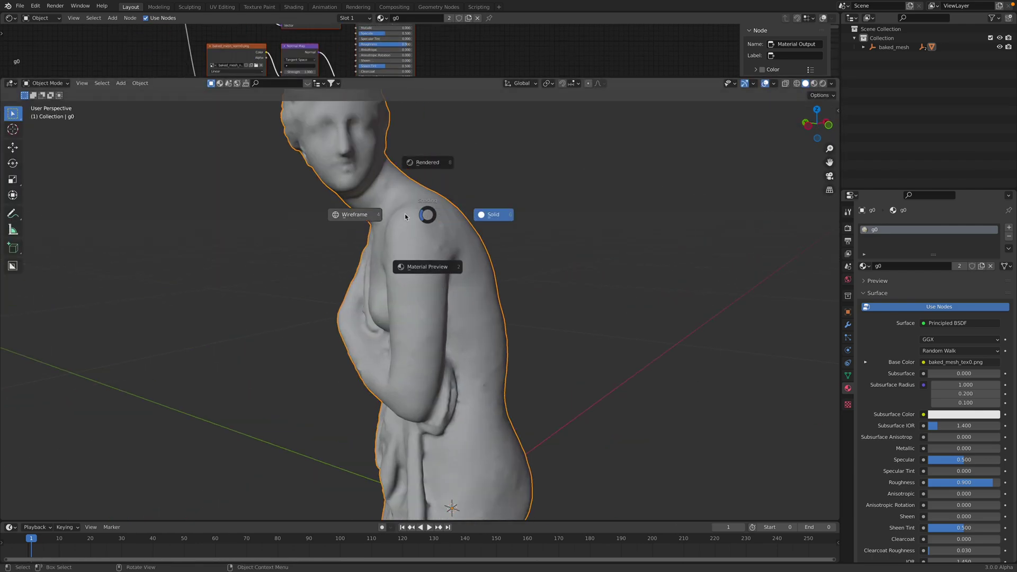
pyautogui.click(378, 211)
pyautogui.moveTo(378, 210)
pyautogui.mouseDown(button='middle')
pyautogui.moveTo(395, 301)
pyautogui.moveTo(386, 299)
pyautogui.mouseUp(button='middle')
pyautogui.scroll(4, 385, 300)
pyautogui.moveTo(503, 209)
pyautogui.mouseDown(button='middle')
pyautogui.moveTo(409, 209)
pyautogui.moveTo(482, 229)
pyautogui.moveTo(535, 272)
pyautogui.moveTo(513, 223)
pyautogui.mouseUp(button='middle')
pyautogui.click(478, 206)
pyautogui.press('z')
pyautogui.click(439, 210)
pyautogui.press('z')
pyautogui.click(440, 223)
pyautogui.press('z')
pyautogui.click(474, 221)
pyautogui.scroll(-3, 513, 224)
# Raise the statue about 0.73 m along the Z axis in front orthographic view
pyautogui.moveTo(529, 261); pyautogui.dragTo(800, 143, button='middle')
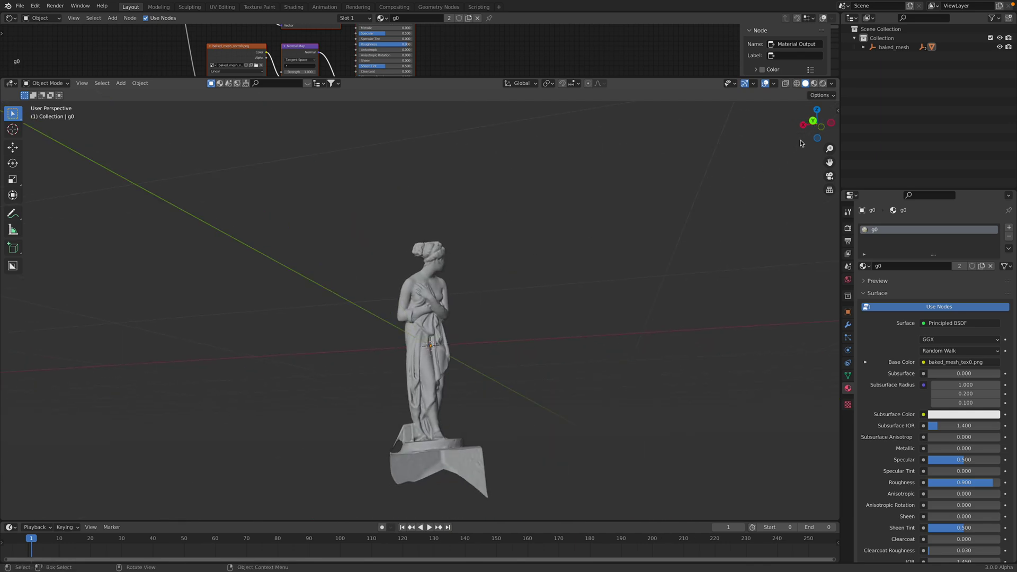
pyautogui.click(822, 127)
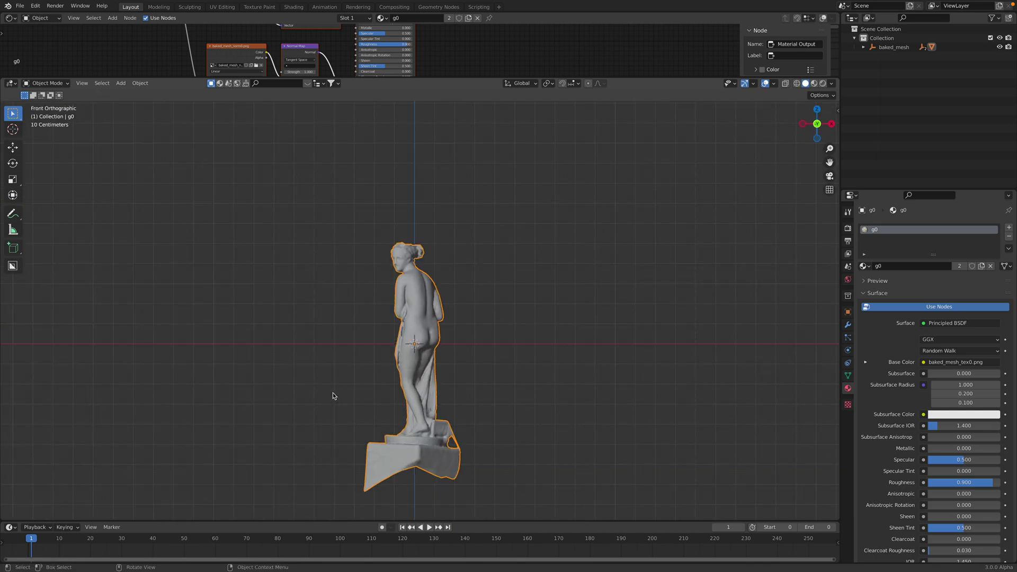
pyautogui.press('g')
pyautogui.press('z')
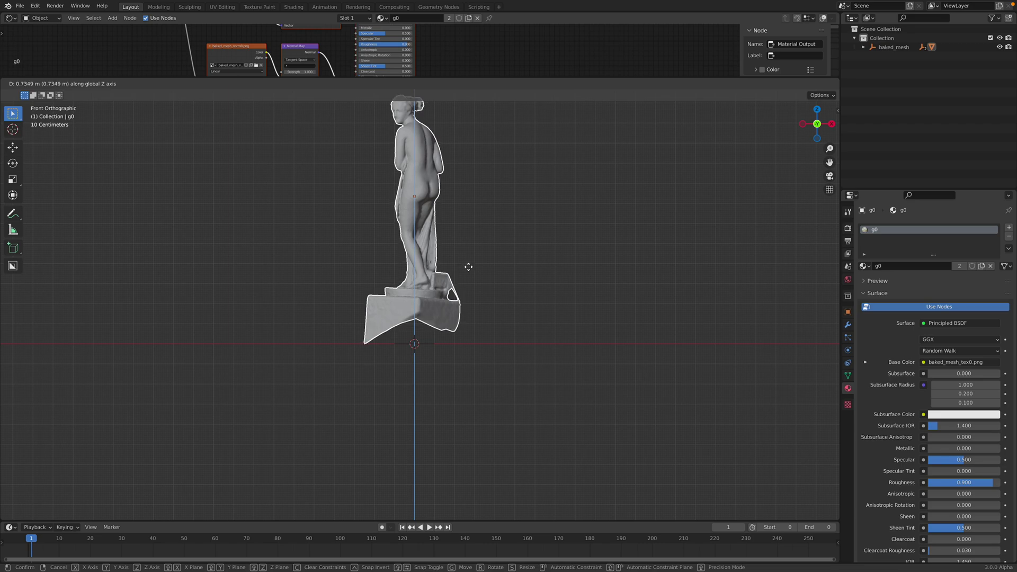
pyautogui.click(468, 267)
# Rotate the statue in back orthographic view, using plain and trackball rotation, so its face turns forward and it stands upright
pyautogui.scroll(4, 414, 280)
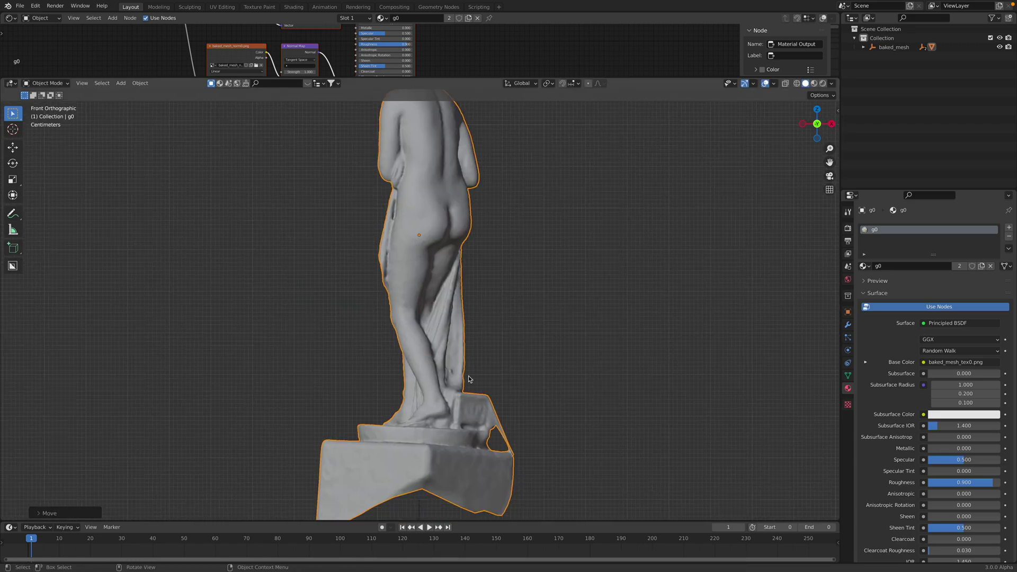
pyautogui.scroll(-2, 685, 226)
pyautogui.click(818, 125)
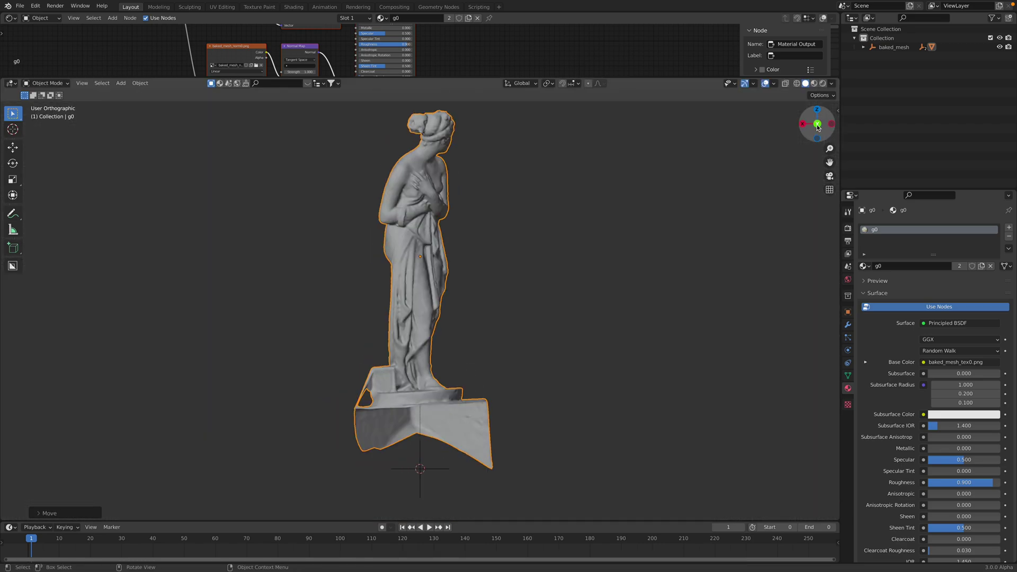
pyautogui.press('r')
pyautogui.click(625, 281)
pyautogui.press('r')
pyautogui.press('r')
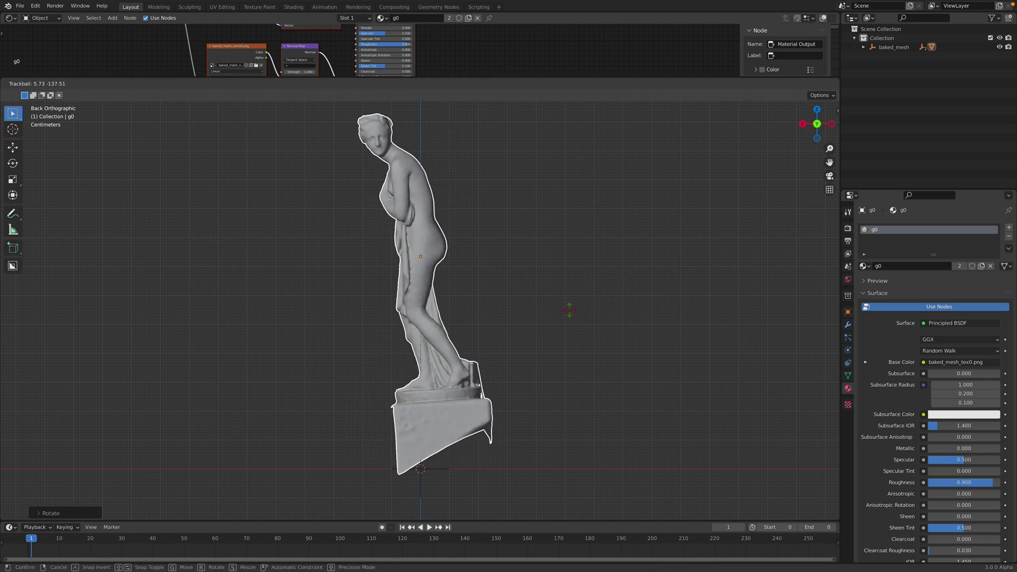
pyautogui.click(586, 307)
pyautogui.press('r')
pyautogui.click(593, 313)
# Lower the statue until its round plinth sits at the ground line, and fine-tune its upright rotation
pyautogui.press('g')
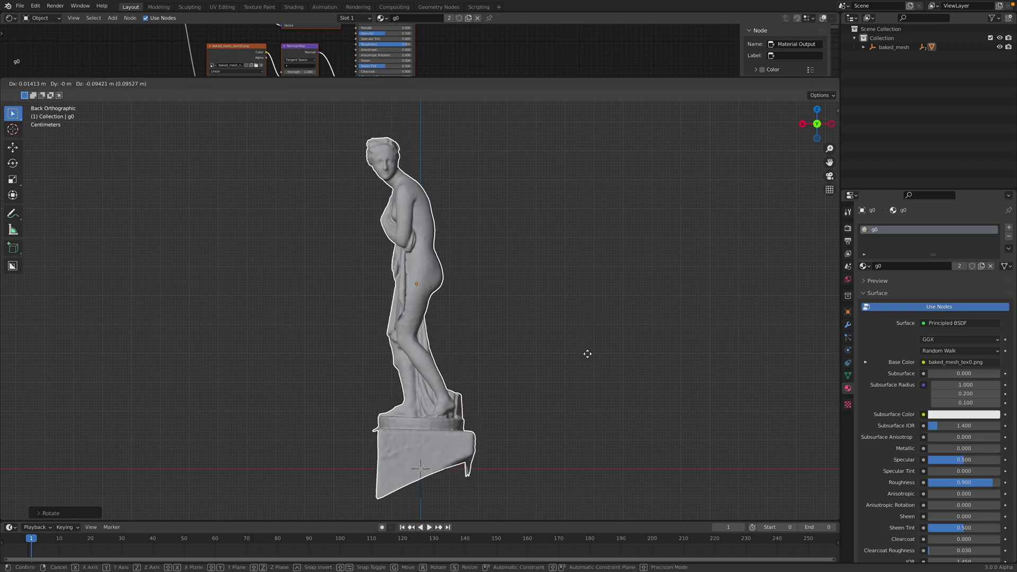
pyautogui.click(594, 354)
pyautogui.press('r')
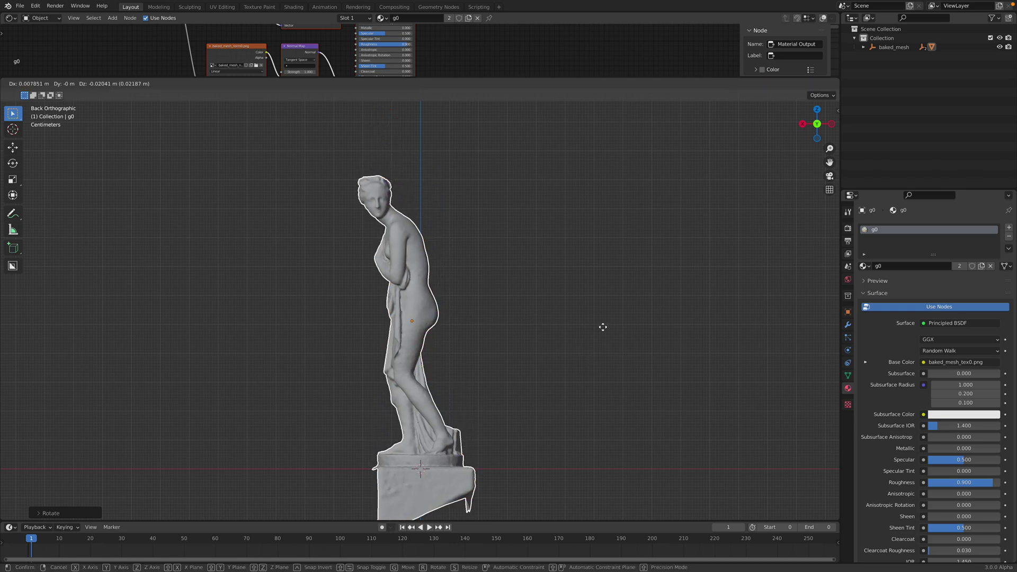
pyautogui.click(602, 327)
pyautogui.press('r')
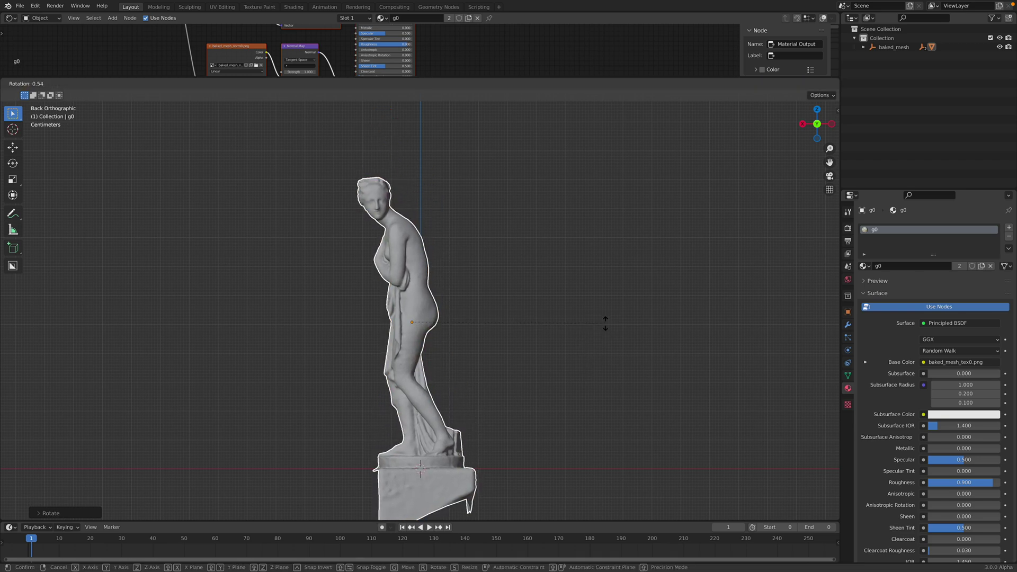
pyautogui.click(549, 305)
# Save the scene to the Desktop as statue_example_001.blend
pyautogui.moveTo(481, 424); pyautogui.dragTo(525, 348, button='middle')
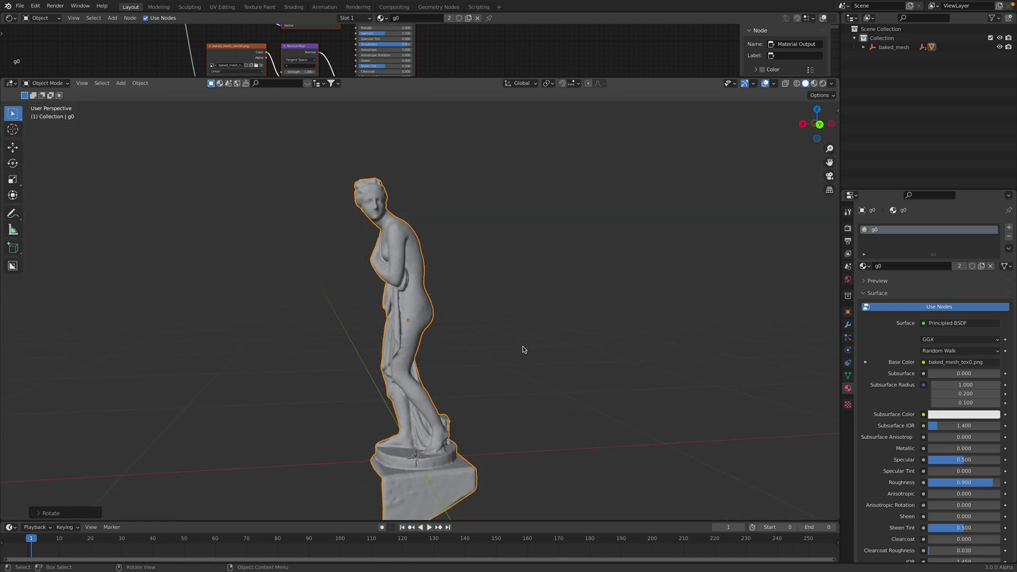
pyautogui.hotkey('ctrl', 's')
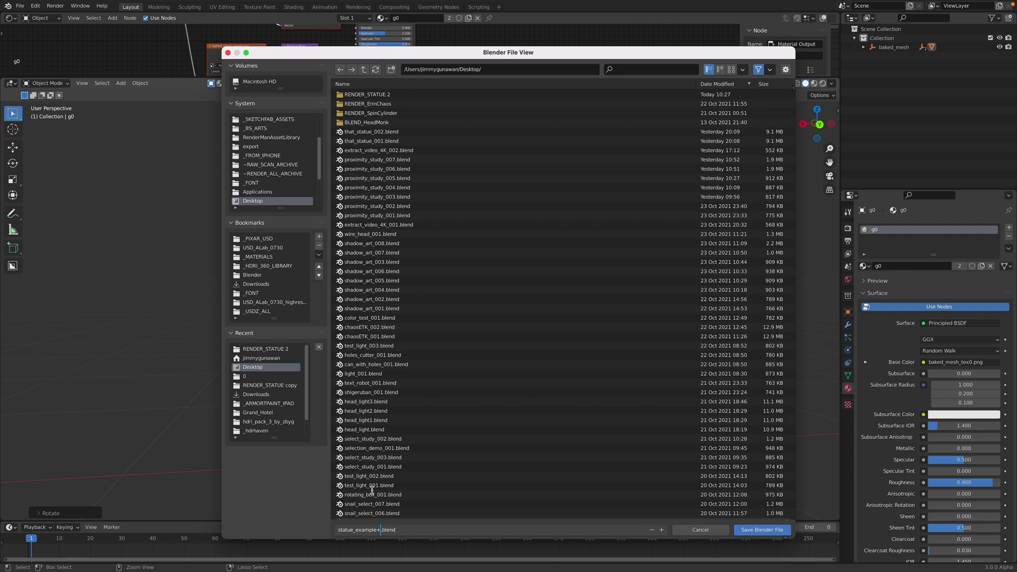
pyautogui.write('01')
pyautogui.press('Return')
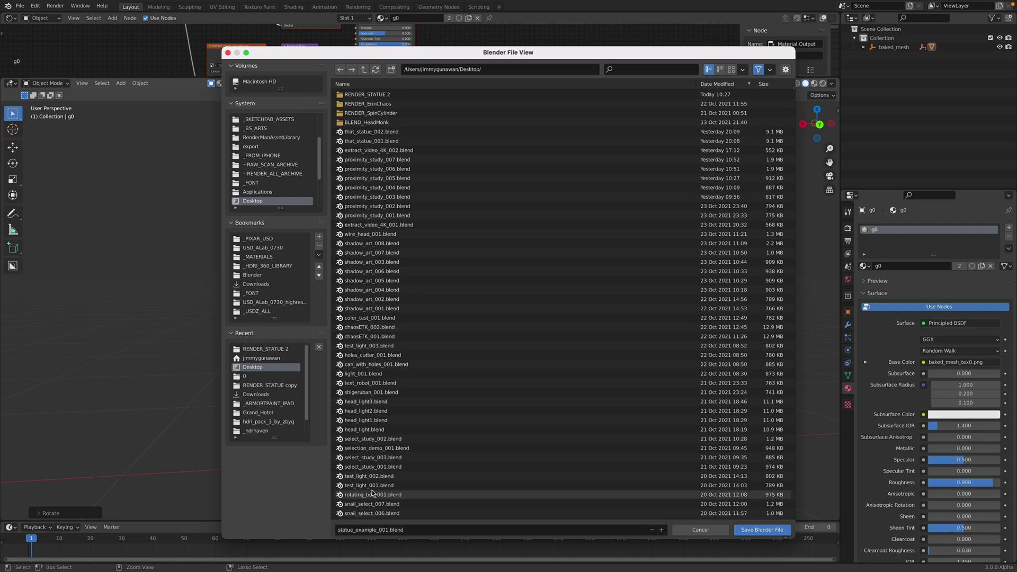
pyautogui.click(745, 530)
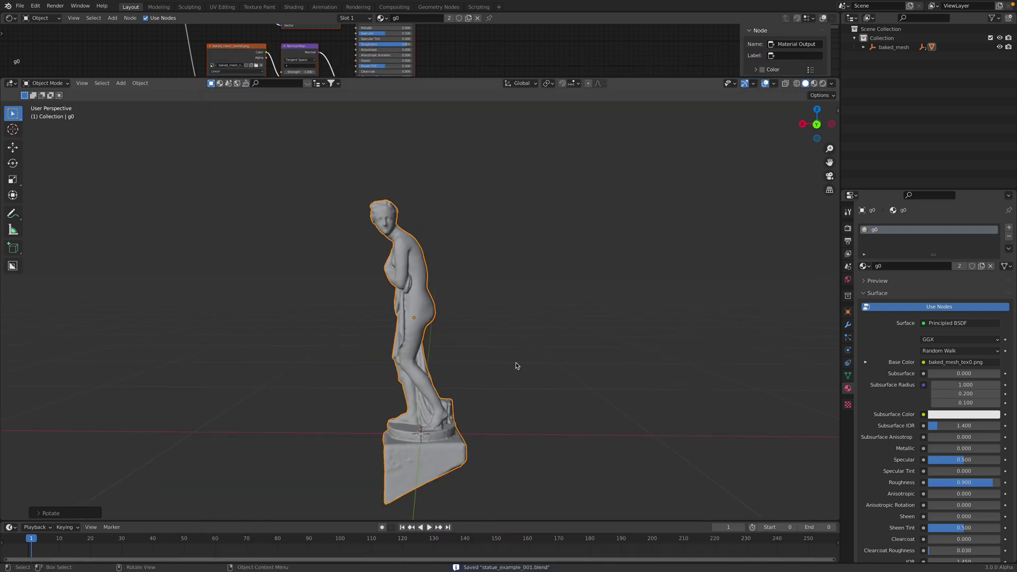
# Select the whole baked_mesh hierarchy, move it into a new collection named STATUE, and clear the selection
pyautogui.click(893, 47)
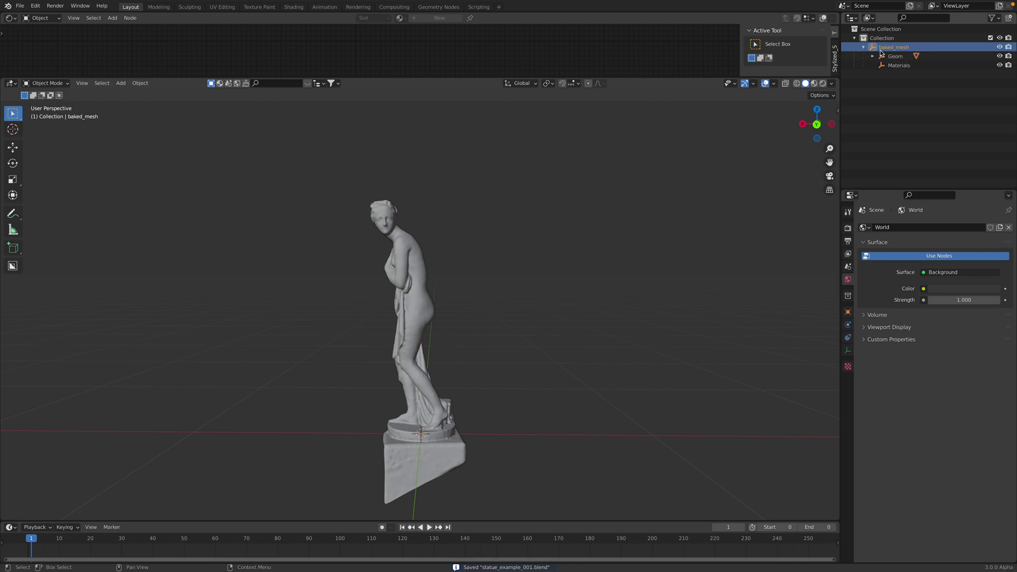
pyautogui.rightClick(881, 51)
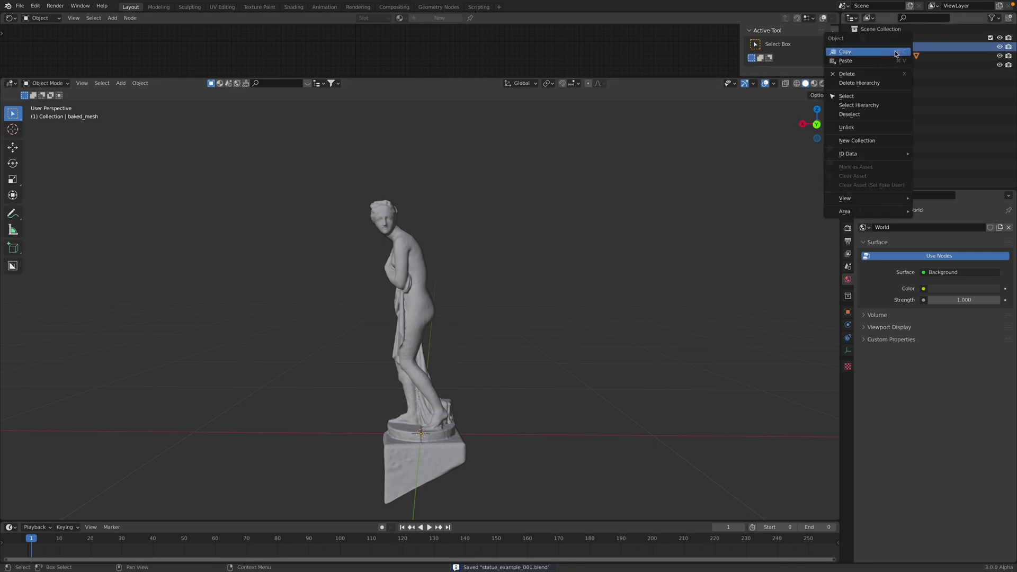
pyautogui.click(882, 98)
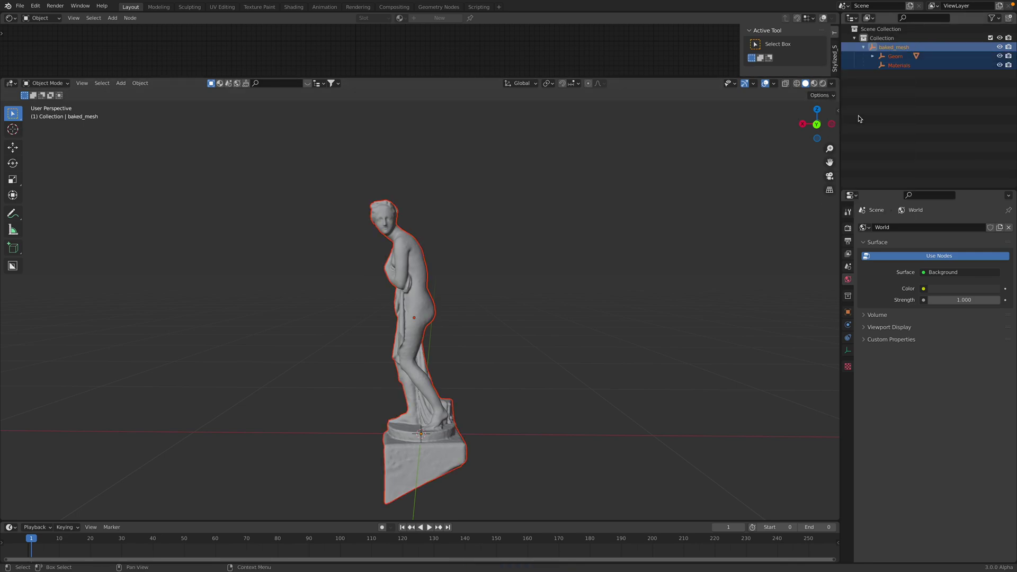
pyautogui.press('m')
pyautogui.click(611, 210)
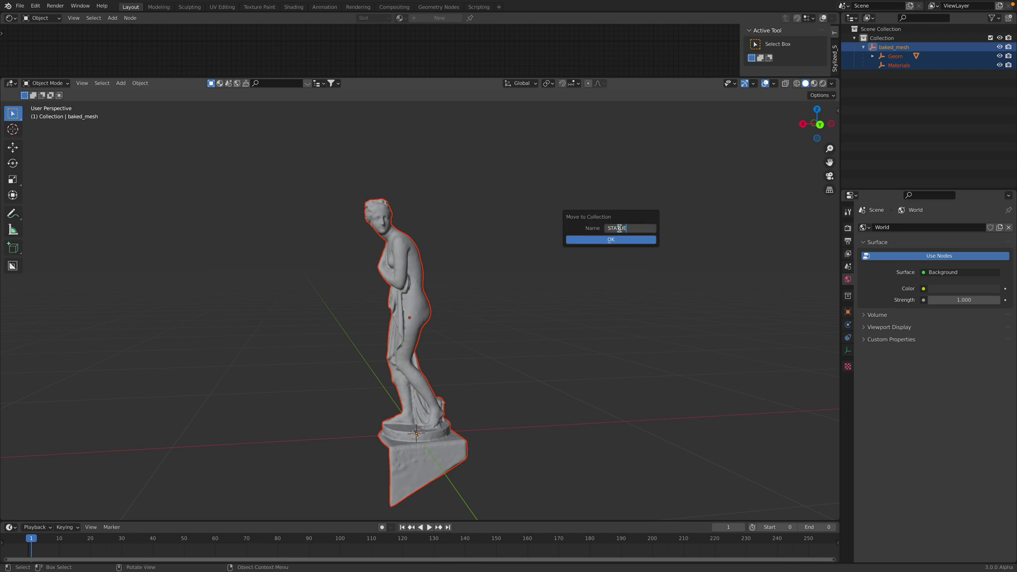
pyautogui.press('Return')
pyautogui.press('Return')
pyautogui.click(479, 255)
pyautogui.keyDown('shift'); pyautogui.moveTo(467, 254); pyautogui.dragTo(404, 248, button='middle'); pyautogui.keyUp('shift')
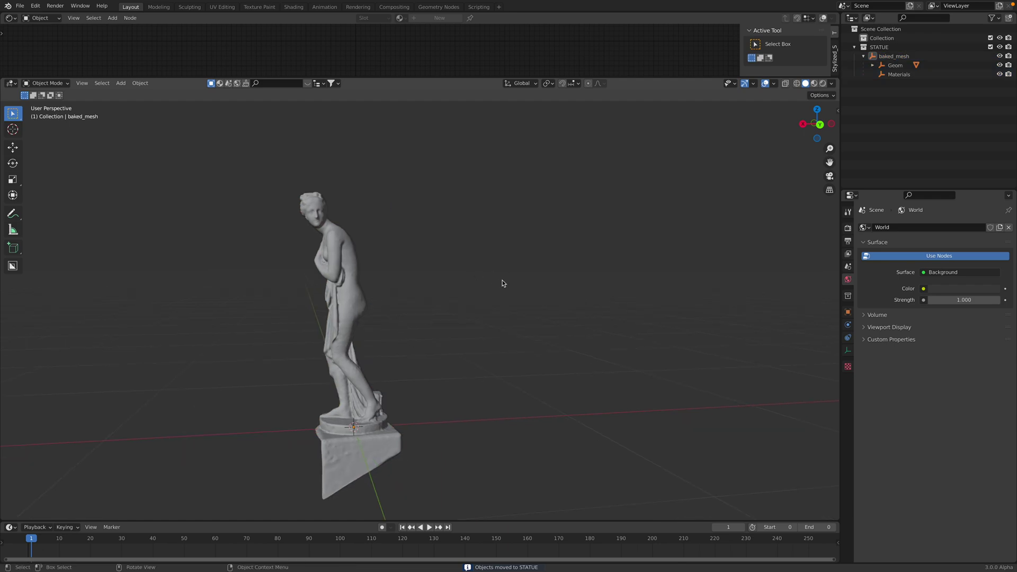
# Add an instance of the STATUE collection and place it beside the original statue
pyautogui.hotkey('shift', 'a')
pyautogui.moveTo(502, 280)
pyautogui.moveTo(498, 458)
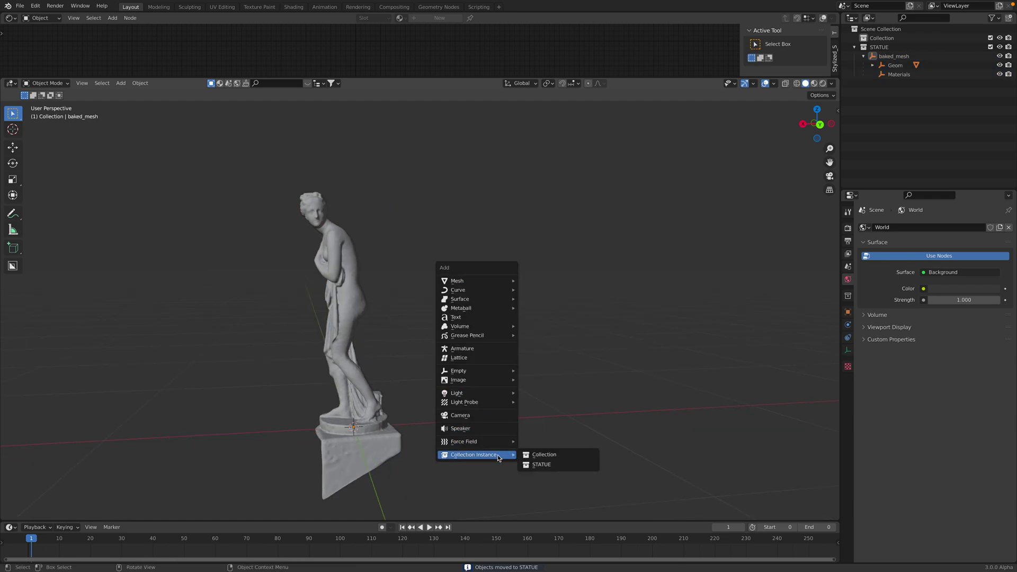
pyautogui.click(532, 464)
pyautogui.press('g')
pyautogui.click(558, 298)
# Duplicate the statue instance, place the copy further along the row, and tilt it with trackball rotation
pyautogui.hotkey('shift', 'd')
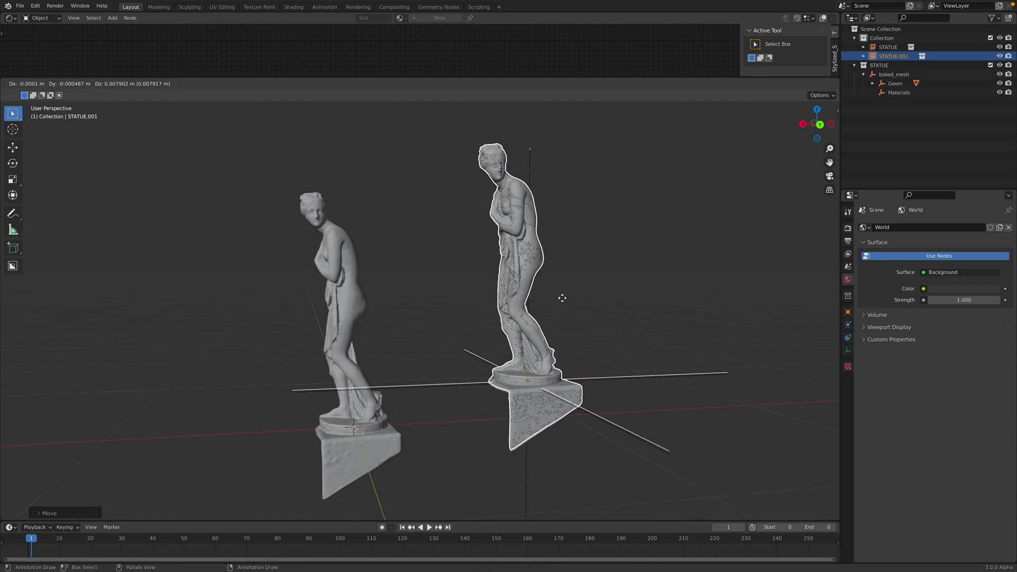
pyautogui.click(678, 300)
pyautogui.scroll(-4, 546, 334)
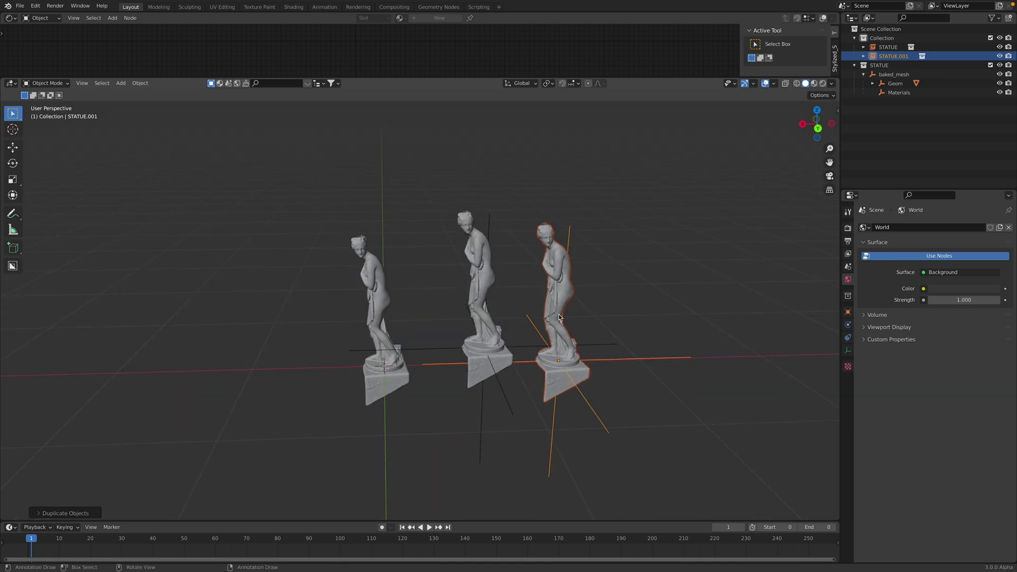
pyautogui.press('r')
pyautogui.press('r')
pyautogui.click(591, 320)
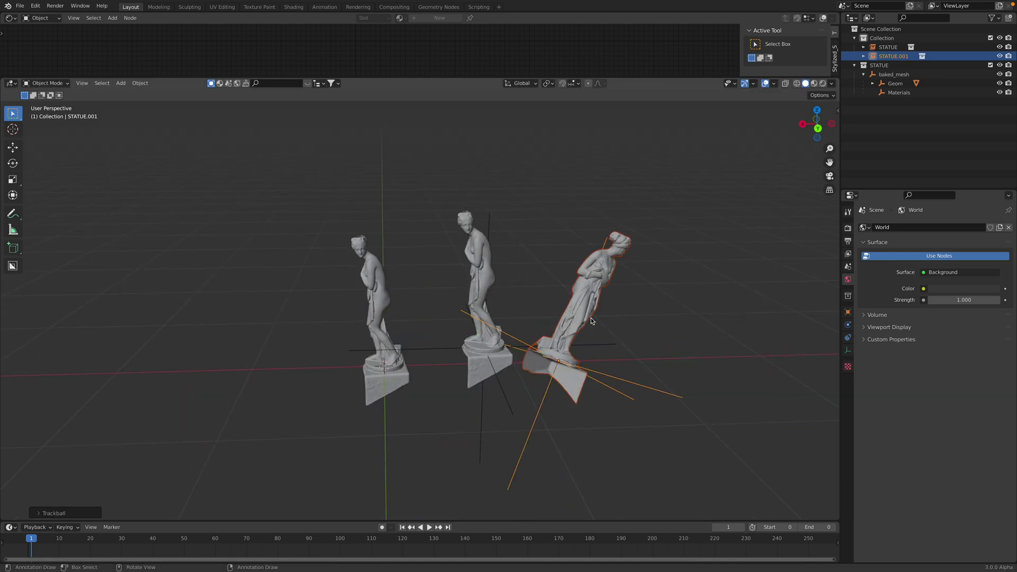
# Delete both instances of the STATUE collection, leaving only the original statue
pyautogui.press('Delete')
pyautogui.click(525, 349)
pyautogui.click(524, 351)
# Save the scene, select the statue mesh, and switch the viewport to Material Preview shading
pyautogui.moveTo(498, 328); pyautogui.dragTo(528, 245, button='middle')
pyautogui.scroll(3, 429, 339)
pyautogui.hotkey('ctrl', 's')
pyautogui.click(396, 313)
pyautogui.click(815, 84)
# Examine the textured statue up close and from several angles
pyautogui.click(528, 246)
pyautogui.moveTo(431, 306); pyautogui.dragTo(712, 294, button='middle')
pyautogui.scroll(3, 433, 299)
pyautogui.moveTo(382, 319); pyautogui.dragTo(527, 273, button='middle')
pyautogui.scroll(-3, 462, 288)
pyautogui.click(433, 297)
pyautogui.scroll(4, 497, 293)
pyautogui.scroll(-2, 466, 304)
pyautogui.scroll(-2, 535, 273)
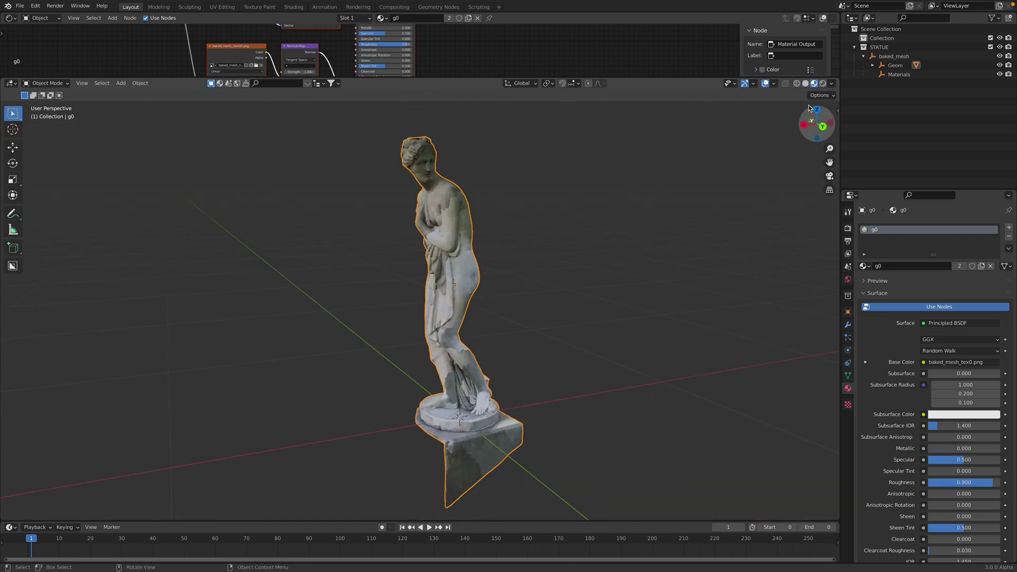
# Switch the viewport to Rendered shading and enlarge the 3D viewport by shrinking the node editor
pyautogui.click(823, 85)
pyautogui.moveTo(632, 78); pyautogui.dragTo(635, 50)
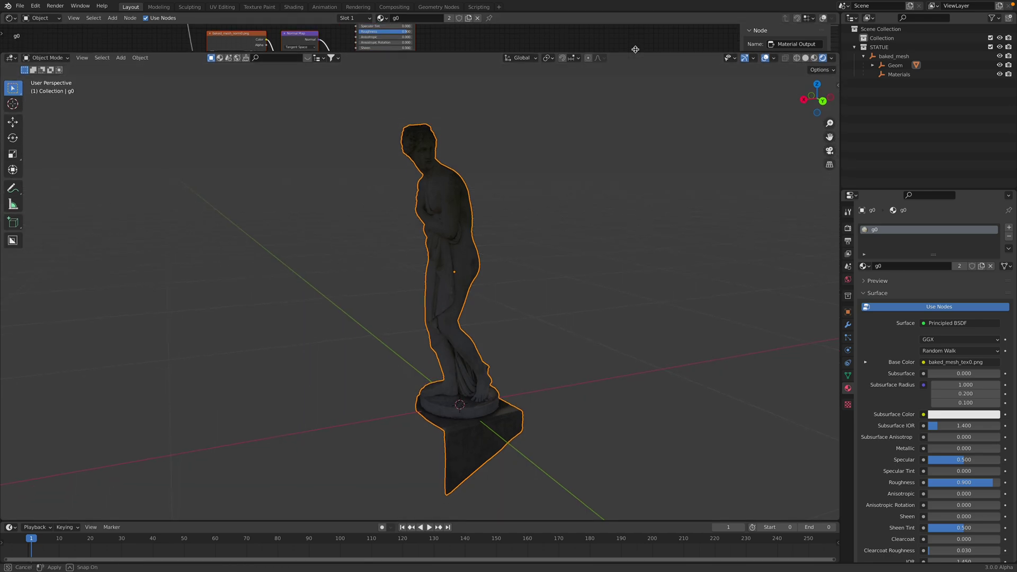
pyautogui.moveTo(569, 183); pyautogui.dragTo(538, 185, button='middle')
# Add a Sun light, aim it at the statue with trackball rotation, and move it beside the figure
pyautogui.hotkey('shift', 'a')
pyautogui.moveTo(529, 134)
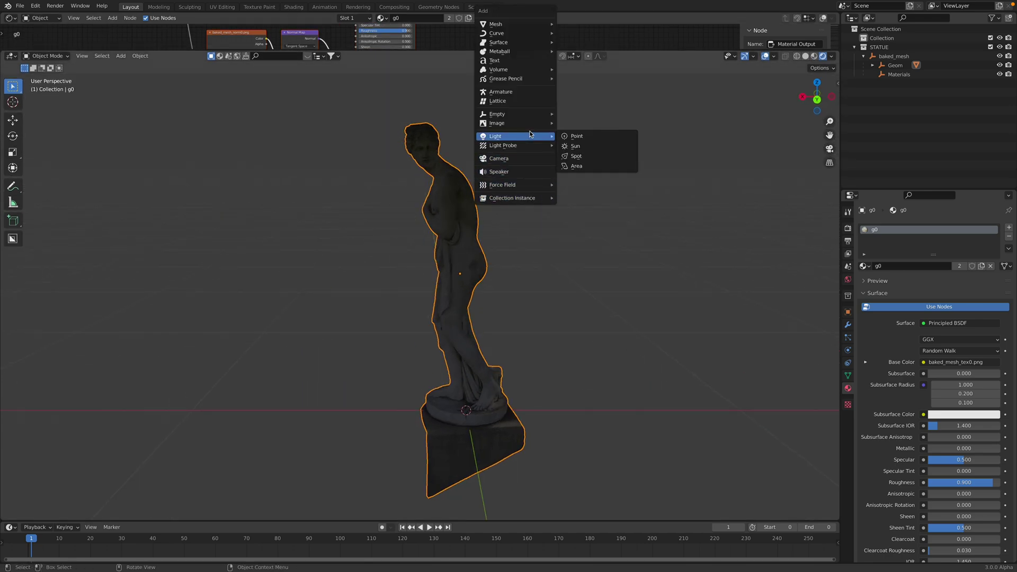
pyautogui.click(583, 147)
pyautogui.press('r')
pyautogui.press('r')
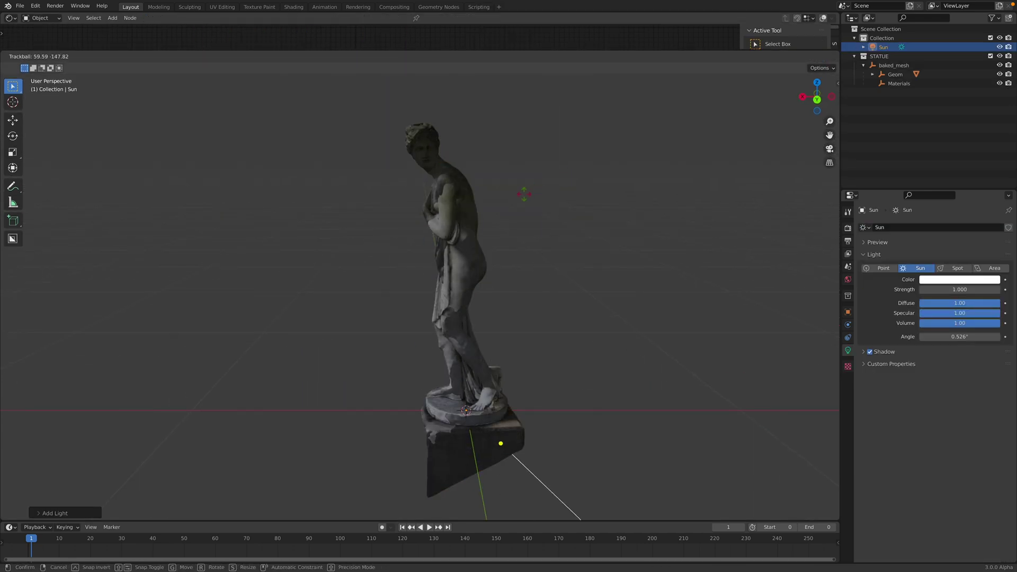
pyautogui.click(533, 229)
pyautogui.press('g')
pyautogui.click(442, 113)
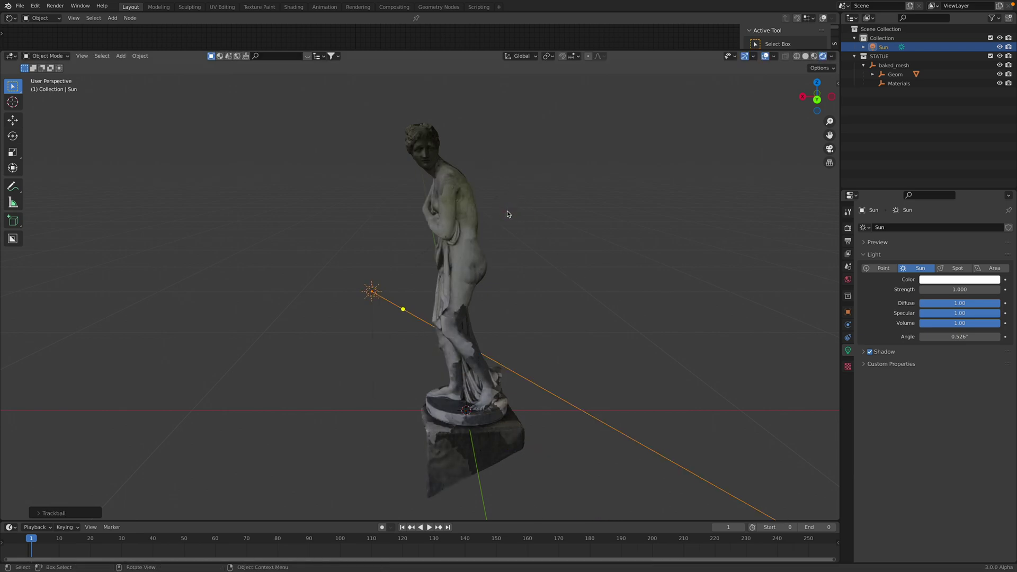
# Duplicate the sun light to the statue's other side and re-aim the copy with trackball rotation
pyautogui.hotkey('shift', 'd')
pyautogui.click(650, 187)
pyautogui.press('r')
pyautogui.press('r')
pyautogui.click(376, 313)
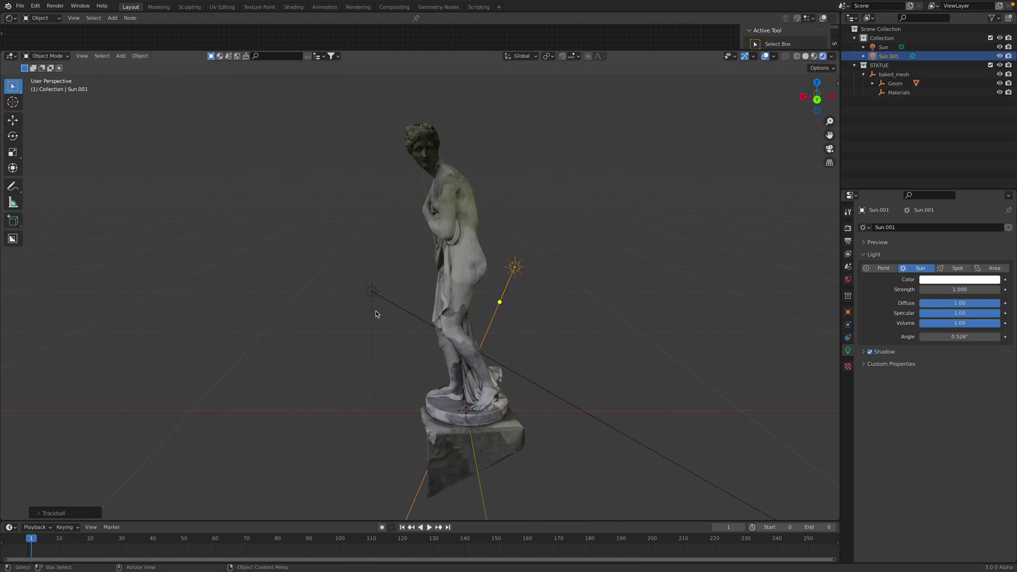
# Tint the original sun light yellow and its duplicate cyan, and save the scene
pyautogui.click(372, 292)
pyautogui.click(940, 277)
pyautogui.click(942, 201)
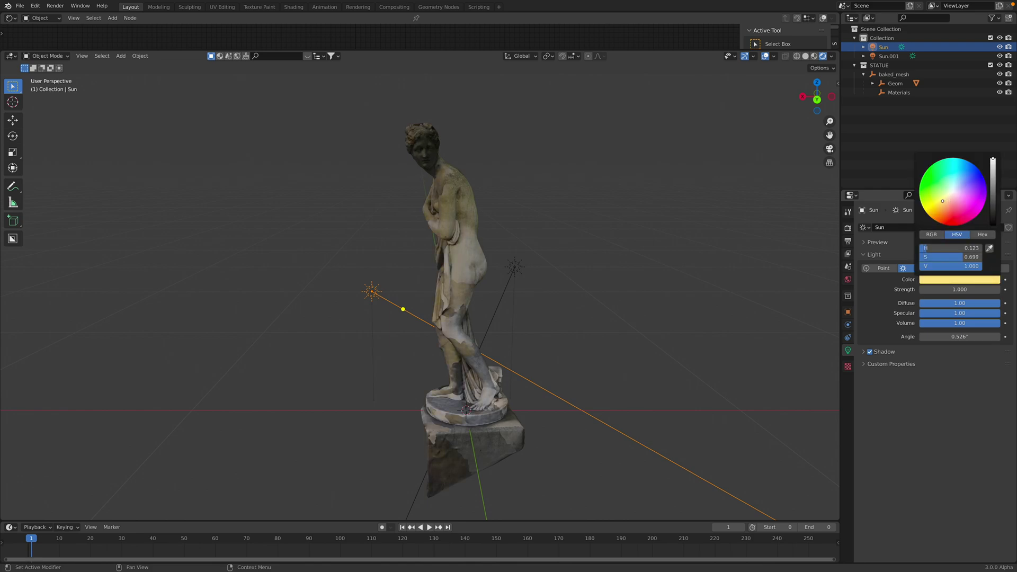
pyautogui.click(513, 267)
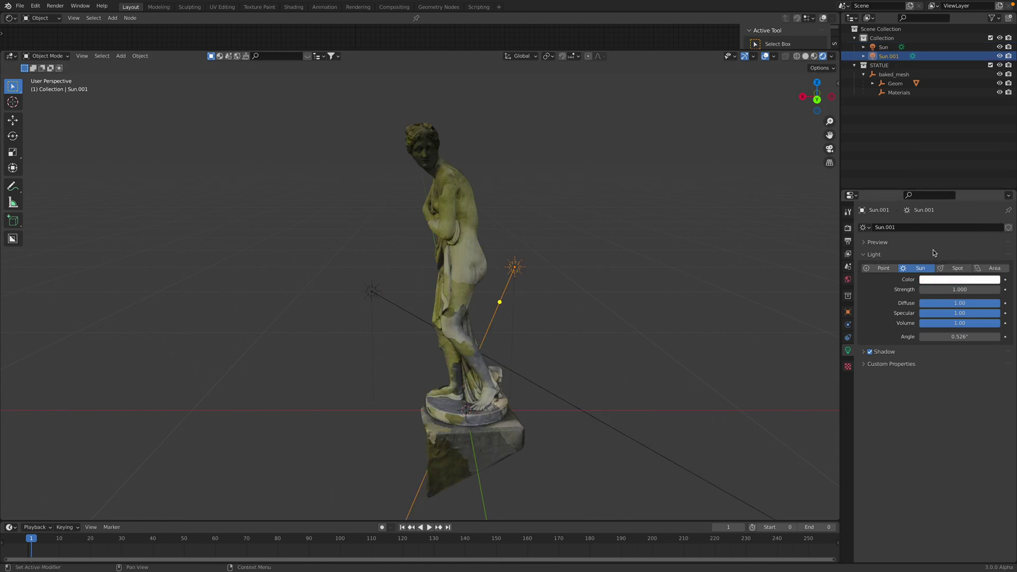
pyautogui.click(953, 279)
pyautogui.click(957, 177)
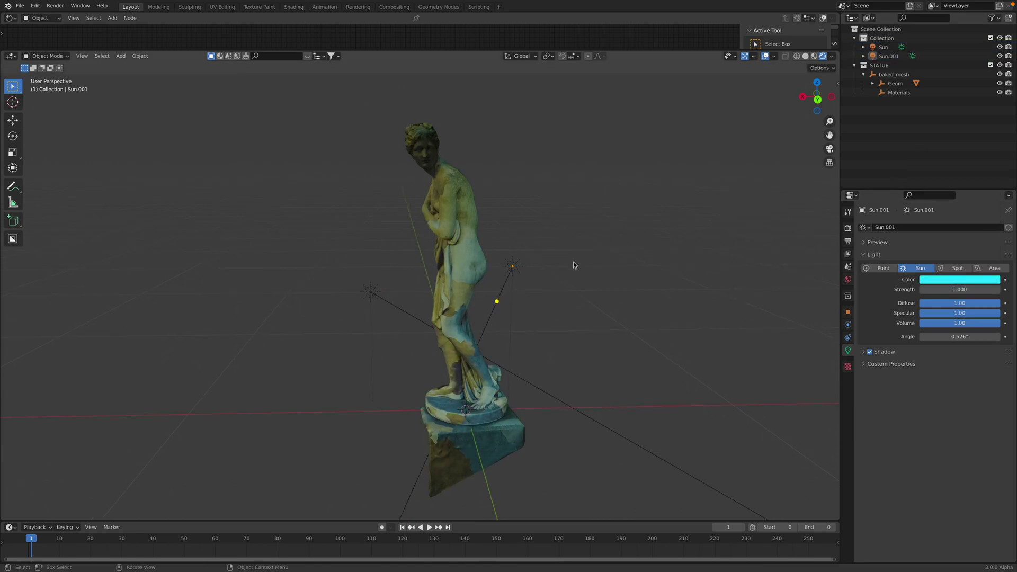
pyautogui.moveTo(573, 265); pyautogui.dragTo(558, 269, button='middle')
pyautogui.hotkey('ctrl', 's')
# Inspect the selected statue in Material Preview shading, including from the front orthographic view, and save the scene
pyautogui.click(814, 56)
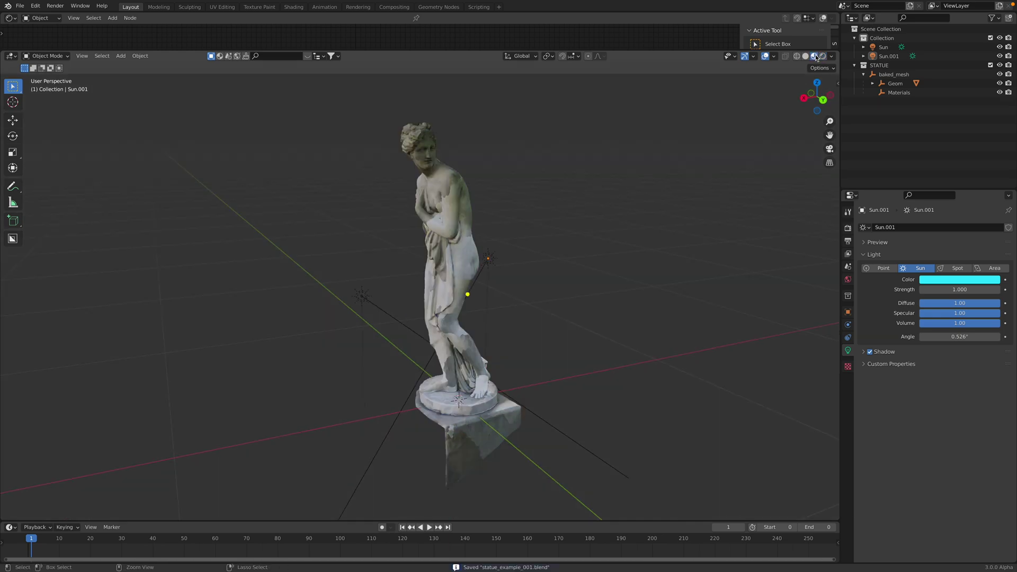
pyautogui.moveTo(597, 226); pyautogui.dragTo(545, 211, button='middle')
pyautogui.click(472, 213)
pyautogui.click(813, 95)
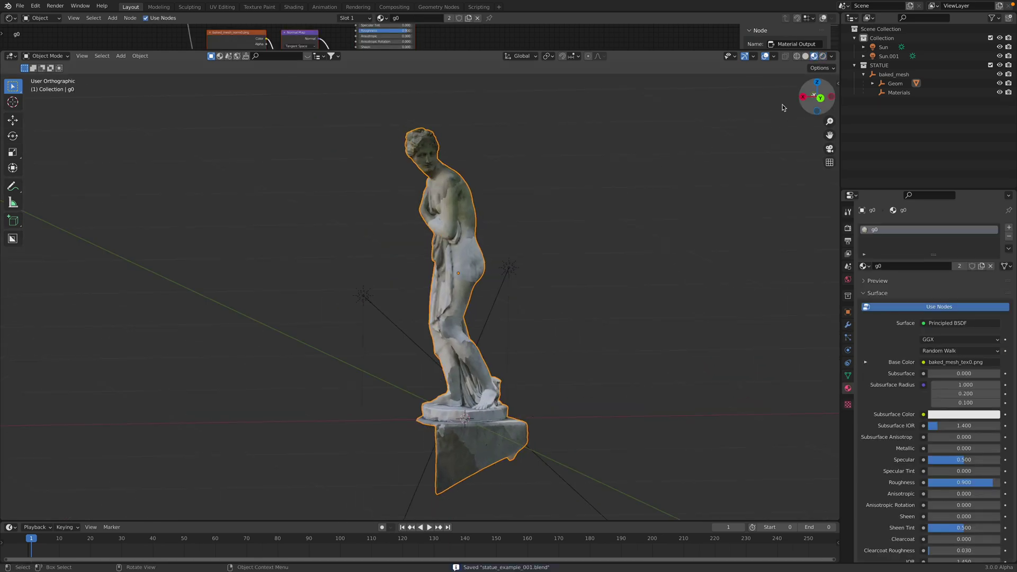
pyautogui.press('KP_1')
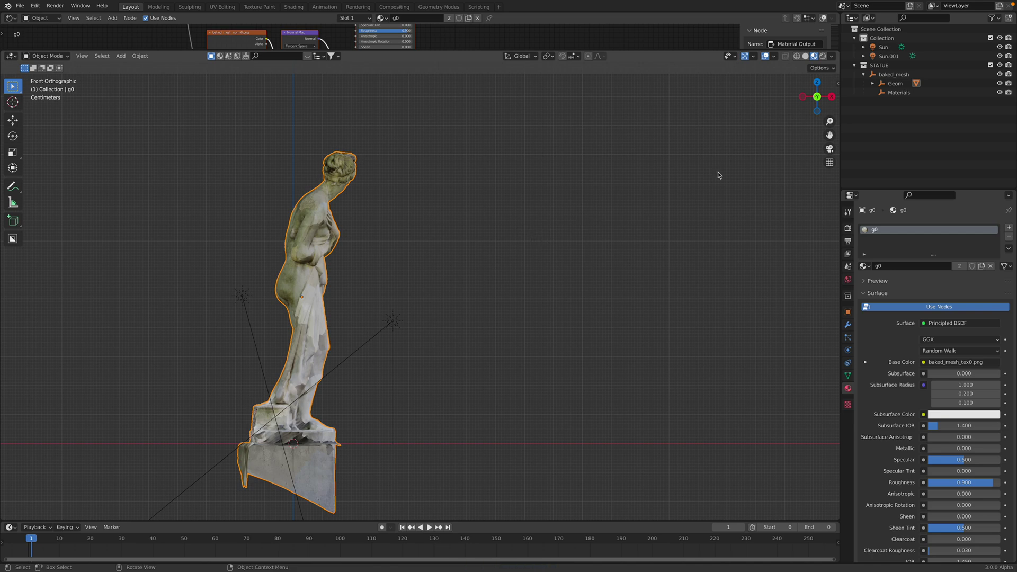
pyautogui.moveTo(810, 98); pyautogui.dragTo(612, 233)
pyautogui.hotkey('ctrl', 's')
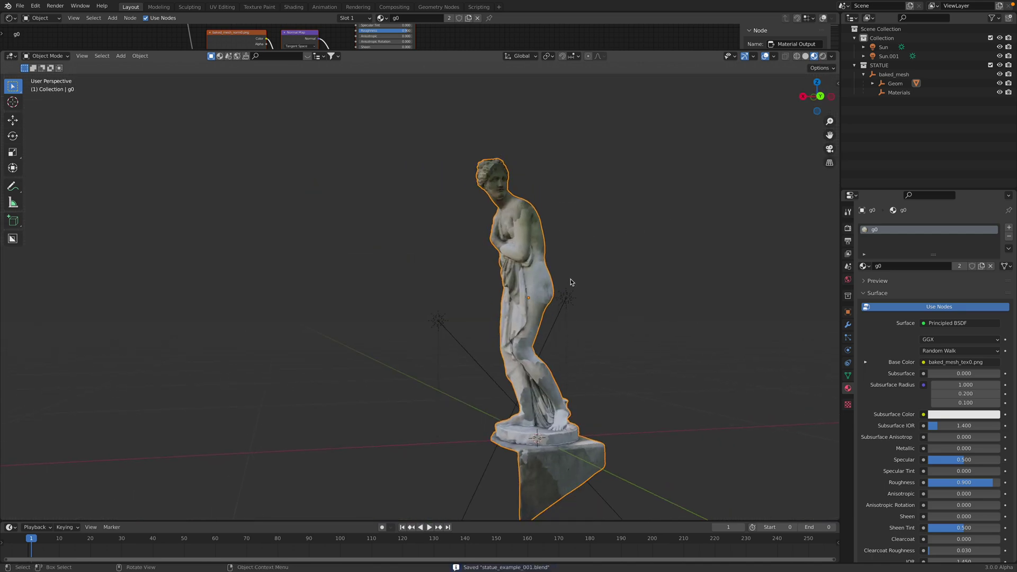
# Switch the viewport to Solid shading, clear the selection, and save the scene
pyautogui.click(806, 55)
pyautogui.press('KP_Decimal')
pyautogui.click(546, 265)
pyautogui.moveTo(545, 265)
pyautogui.mouseDown(button='middle')
pyautogui.moveTo(531, 270)
pyautogui.moveTo(555, 269)
pyautogui.mouseUp(button='middle')
pyautogui.hotkey('ctrl', 's')
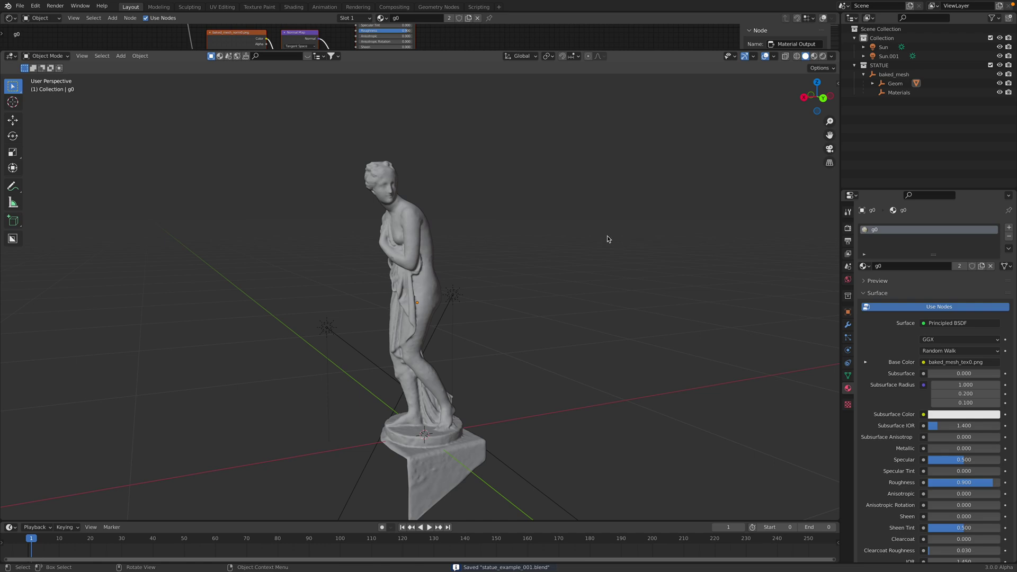
# Collapse the STATUE collection in the outliner and add a Collection Line Art grease pencil object
pyautogui.moveTo(608, 238); pyautogui.dragTo(597, 237, button='middle')
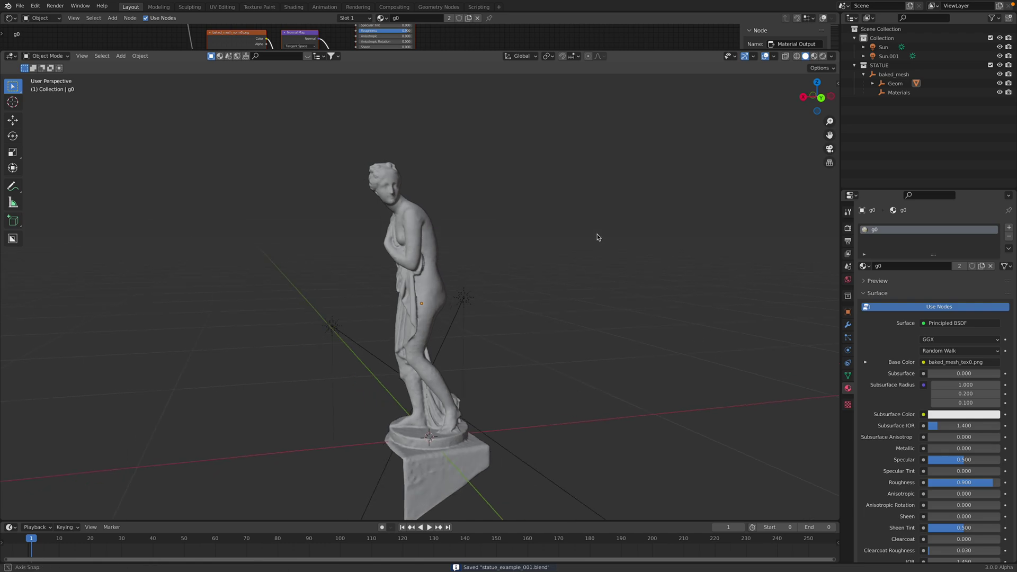
pyautogui.click(854, 65)
pyautogui.keyDown('shift'); pyautogui.moveTo(598, 215); pyautogui.dragTo(594, 207, button='middle'); pyautogui.keyUp('shift')
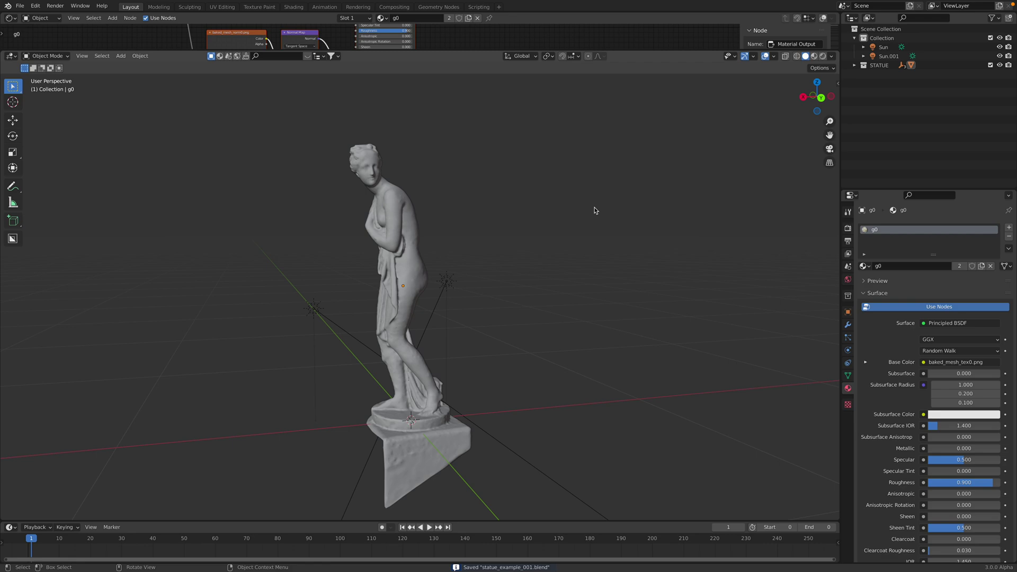
pyautogui.press('F3')
pyautogui.write('line art')
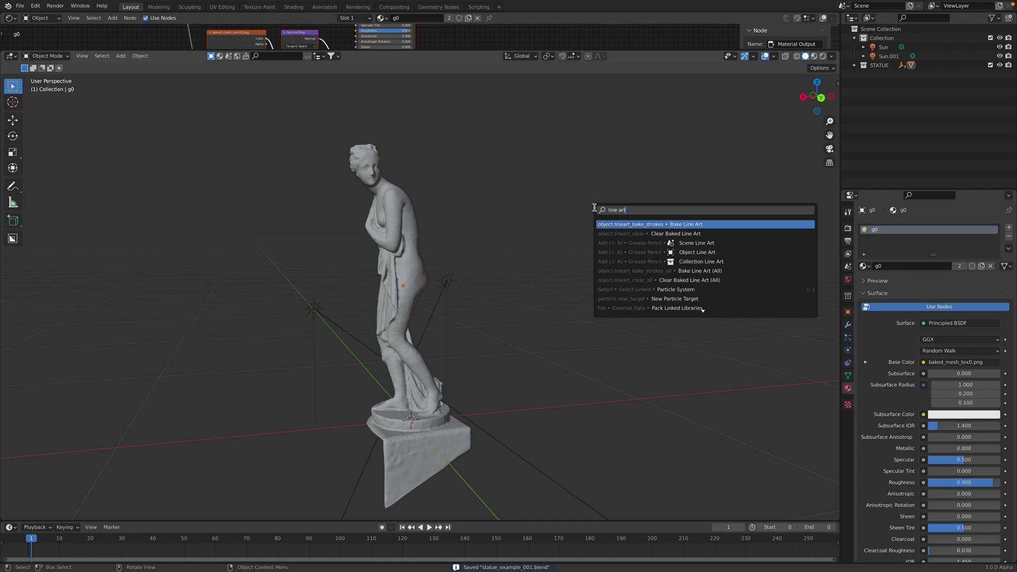
pyautogui.click(703, 261)
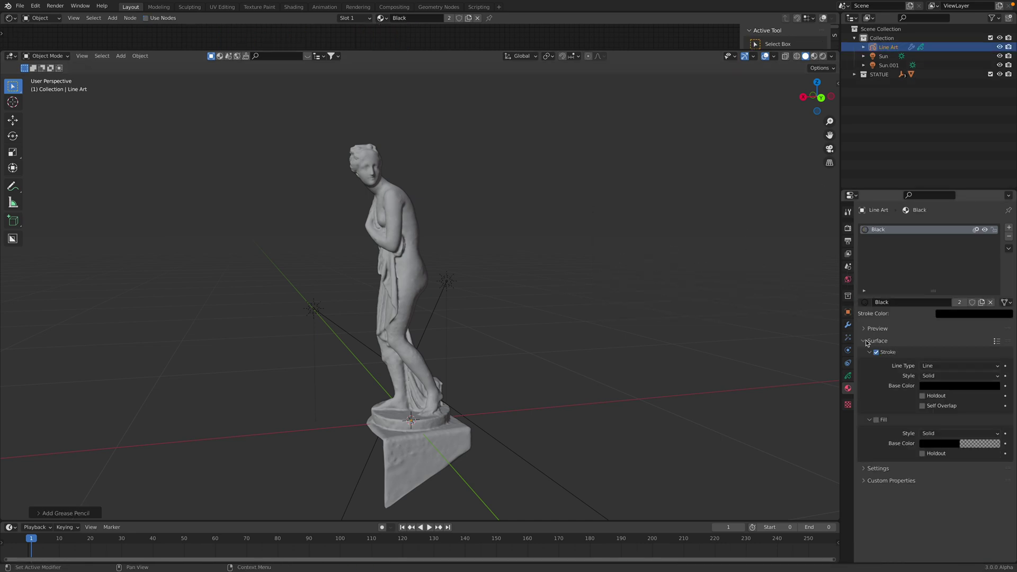
# Set the Line Art modifier's source collection to STATUE and clear the selection
pyautogui.click(848, 324)
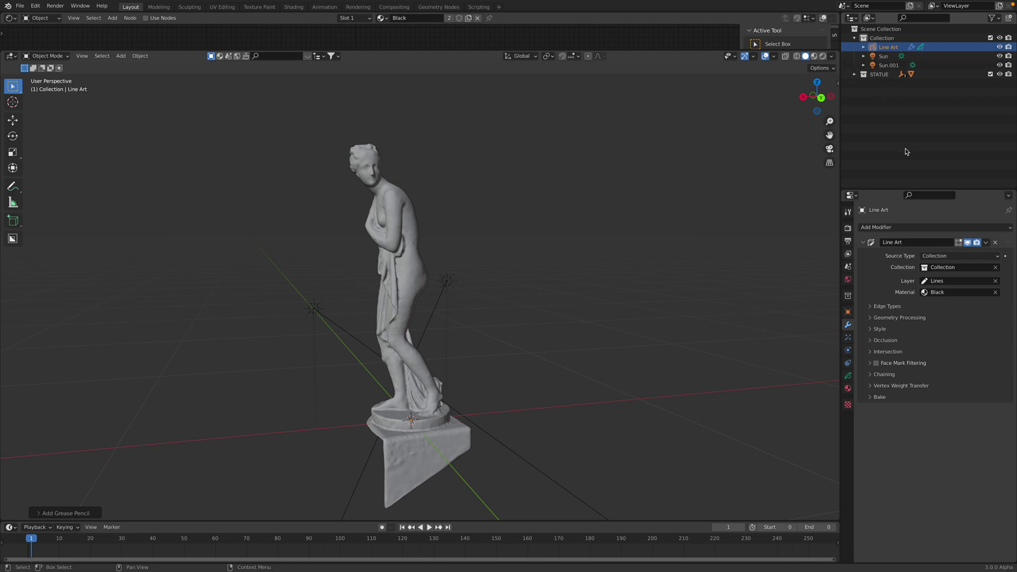
pyautogui.click(938, 265)
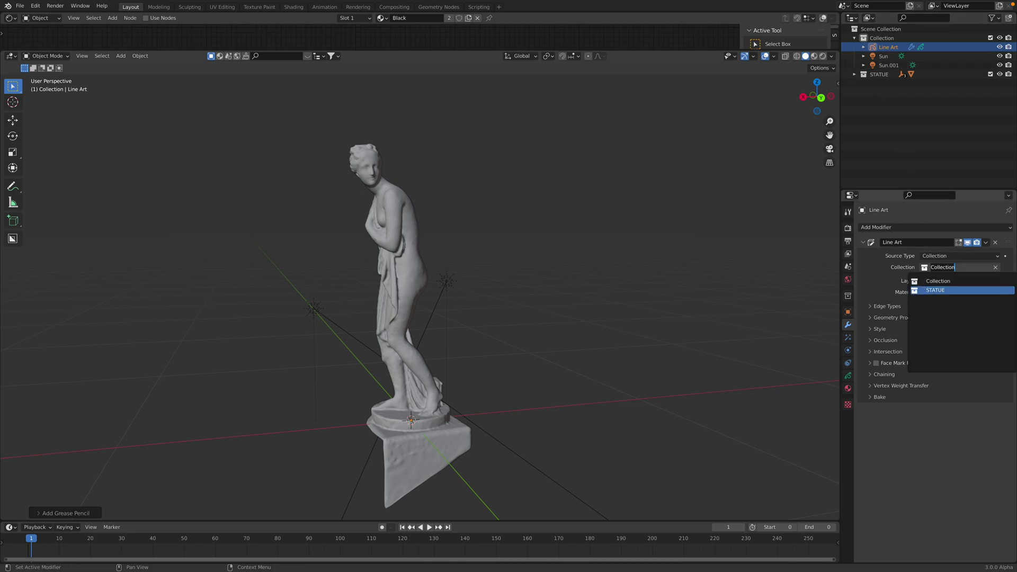
pyautogui.click(936, 291)
pyautogui.moveTo(582, 272); pyautogui.dragTo(596, 274, button='middle')
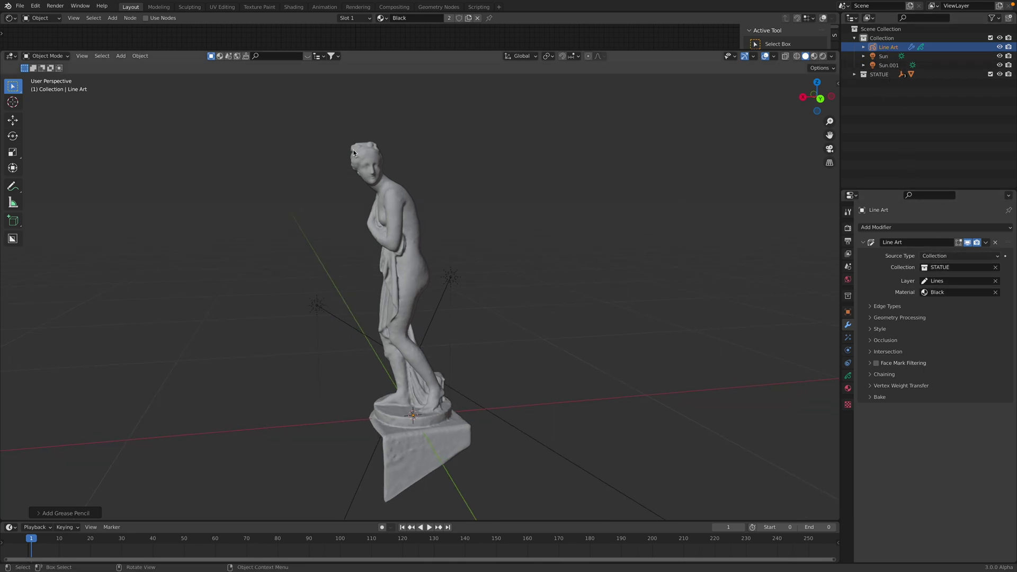
pyautogui.hotkey('alt', 'a')
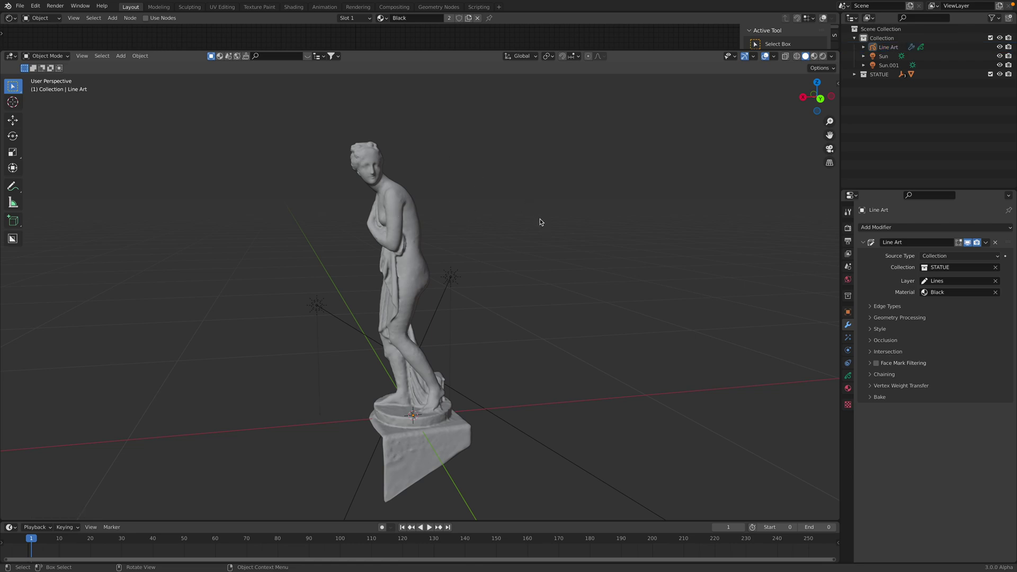
# Add a camera and align it to the current view of the statue
pyautogui.hotkey('shift', 'a')
pyautogui.click(532, 246)
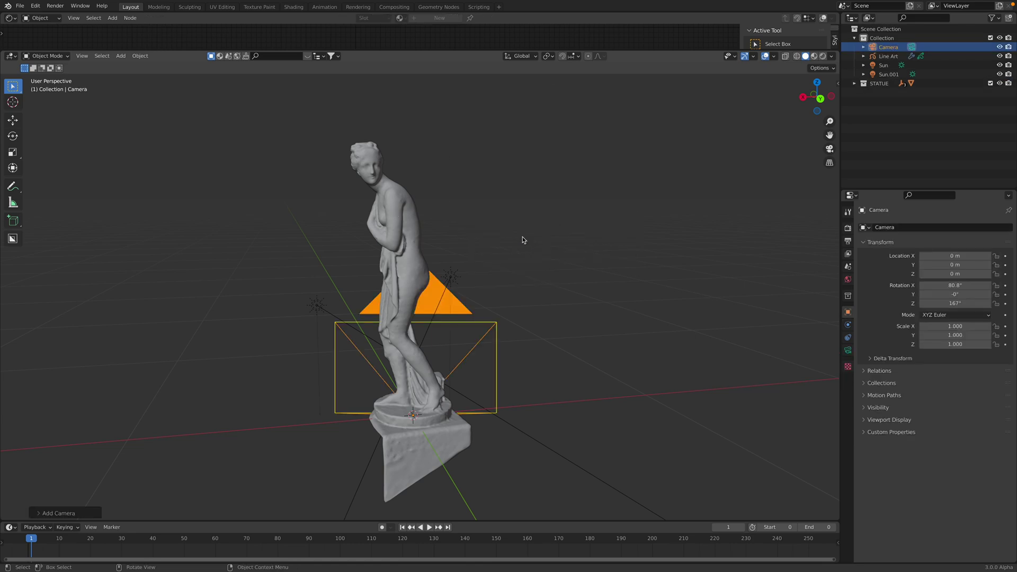
pyautogui.click(82, 56)
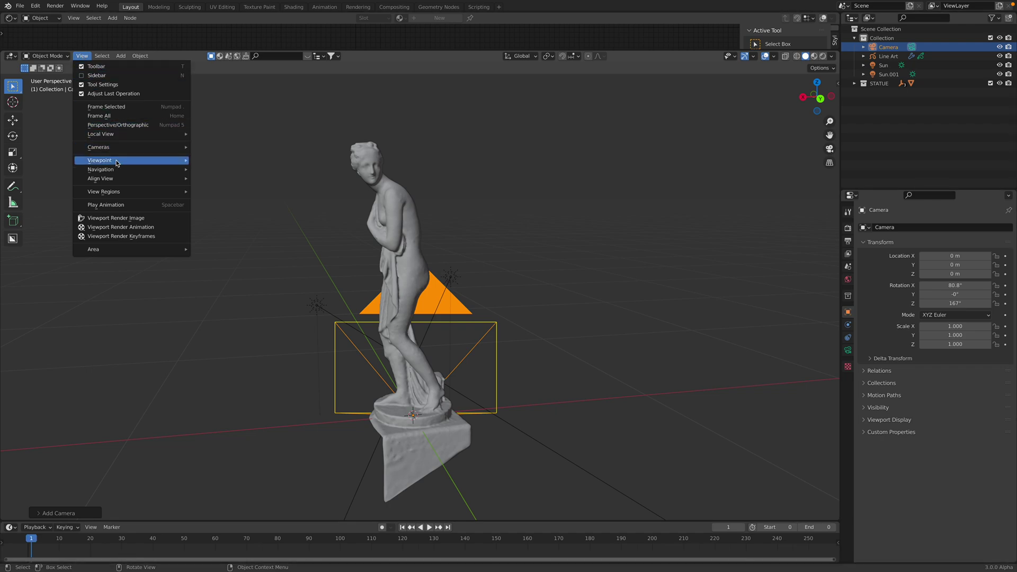
pyautogui.moveTo(117, 178)
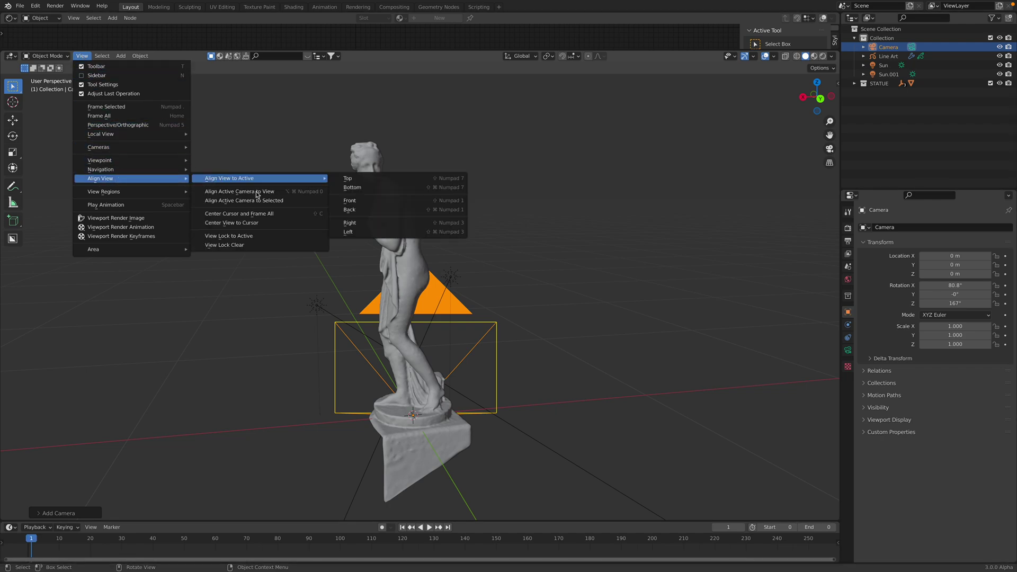
pyautogui.click(239, 191)
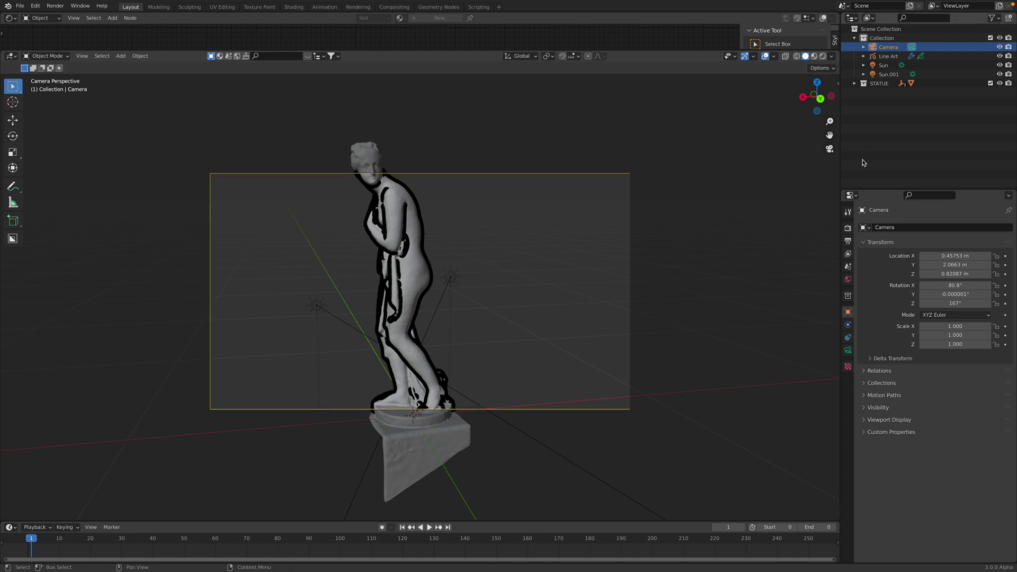
# Set the output resolution to 1080 px for both X and Y
pyautogui.click(848, 228)
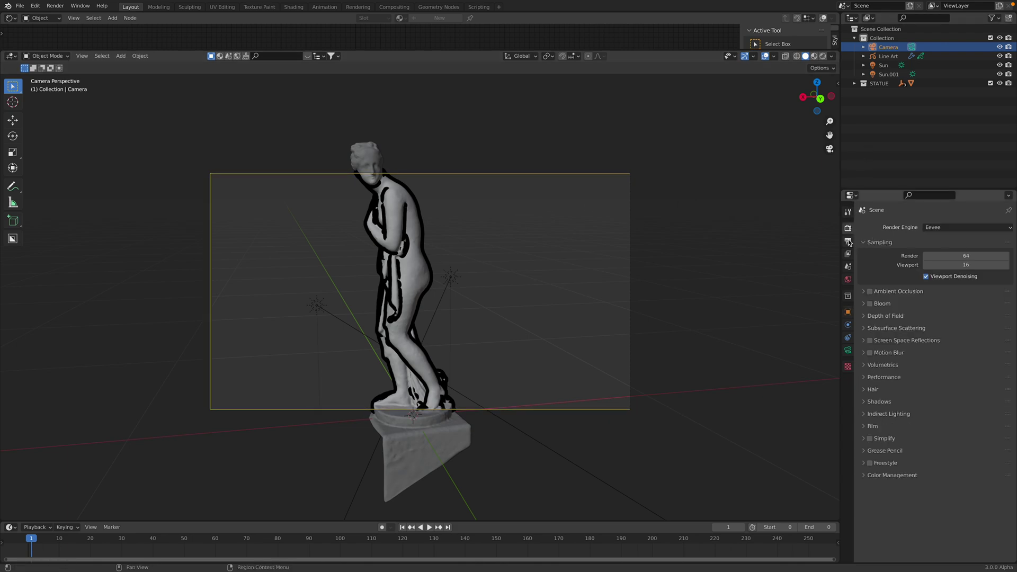
pyautogui.click(848, 242)
pyautogui.moveTo(972, 239); pyautogui.dragTo(973, 248)
pyautogui.write('1')
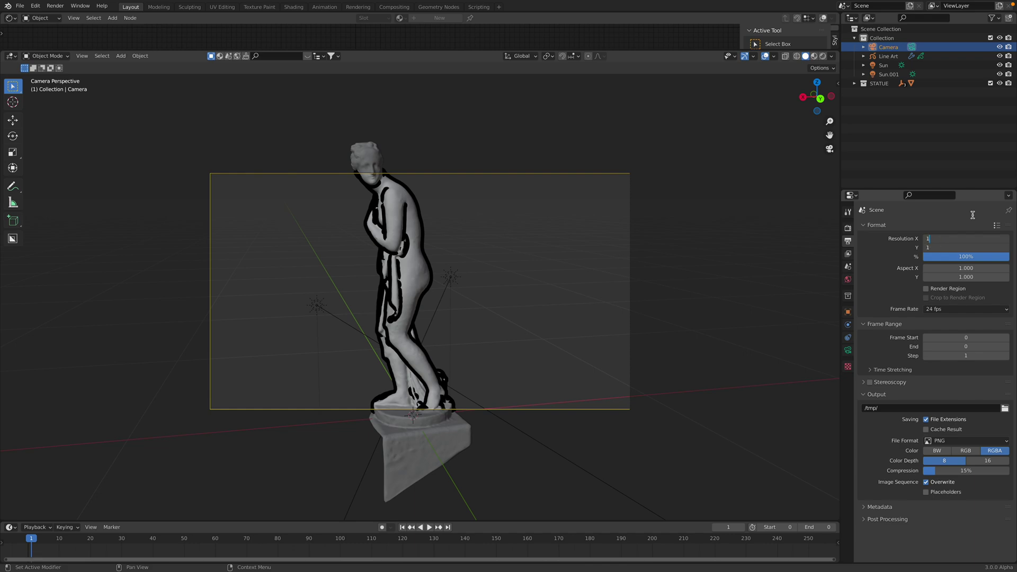
pyautogui.write('080')
pyautogui.press('Return')
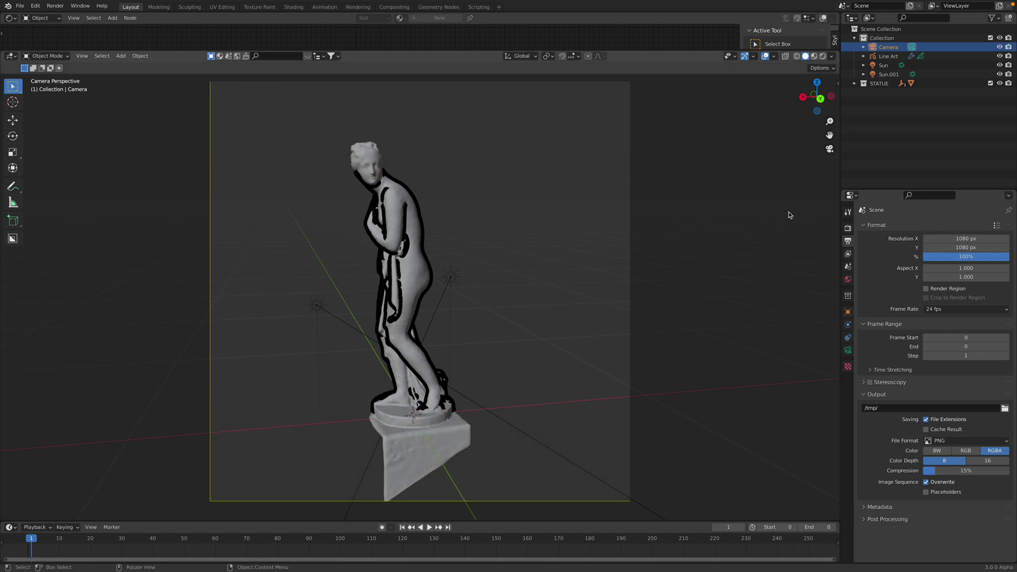
# Lock the camera to the view and orbit it to a new angle around the statue
pyautogui.click(837, 82)
pyautogui.click(835, 153)
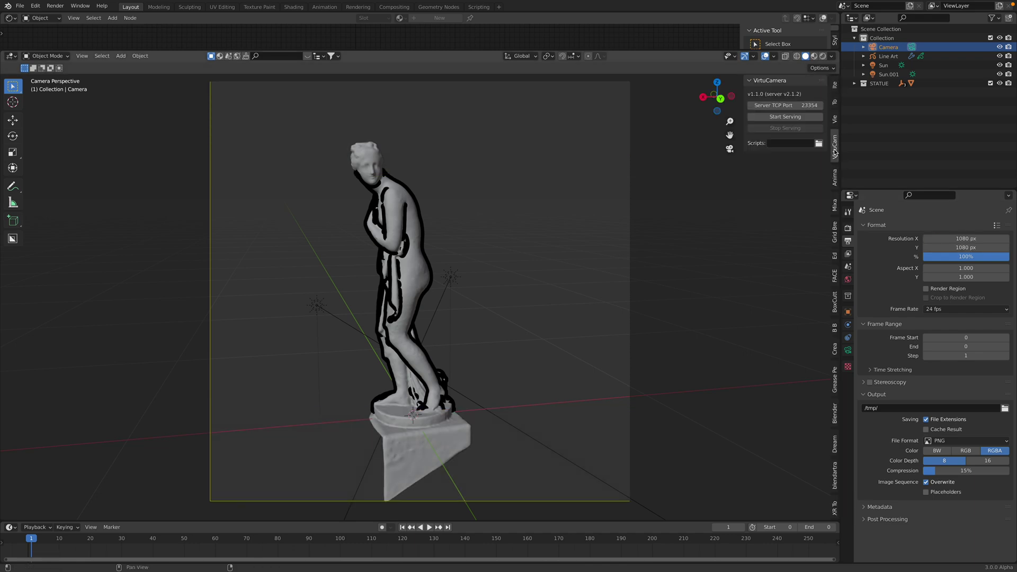
pyautogui.click(835, 121)
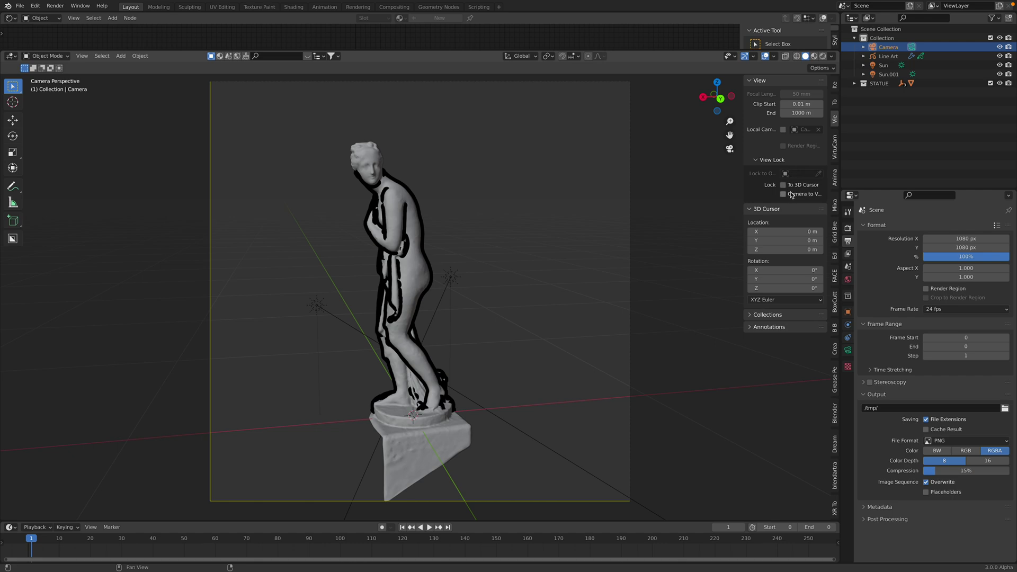
pyautogui.moveTo(743, 182); pyautogui.dragTo(714, 182)
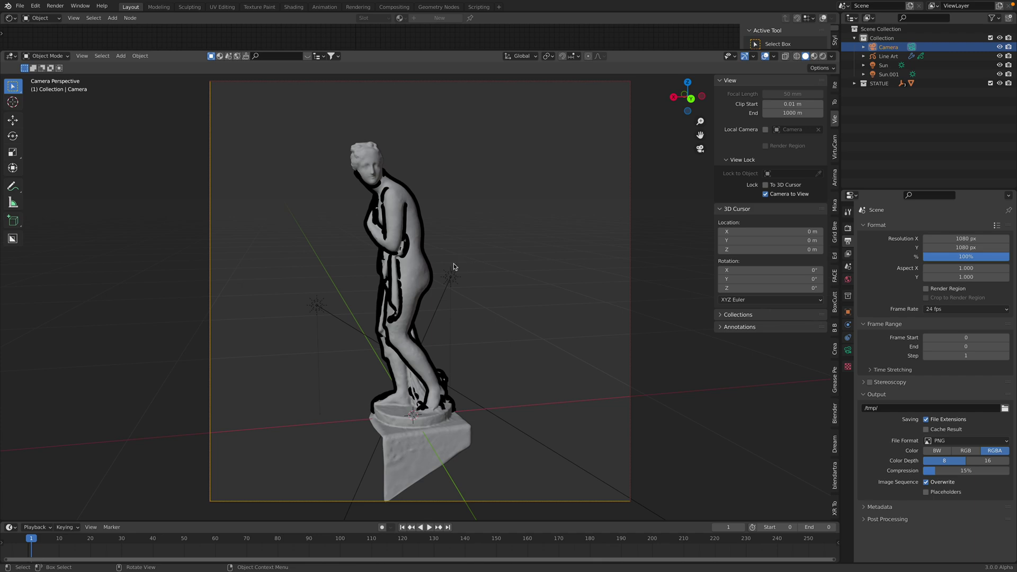
pyautogui.moveTo(446, 261); pyautogui.dragTo(462, 231, button='middle')
# Try a Line Art modifier thickness of 2, settle on 4, and deselect the object
pyautogui.click(888, 55)
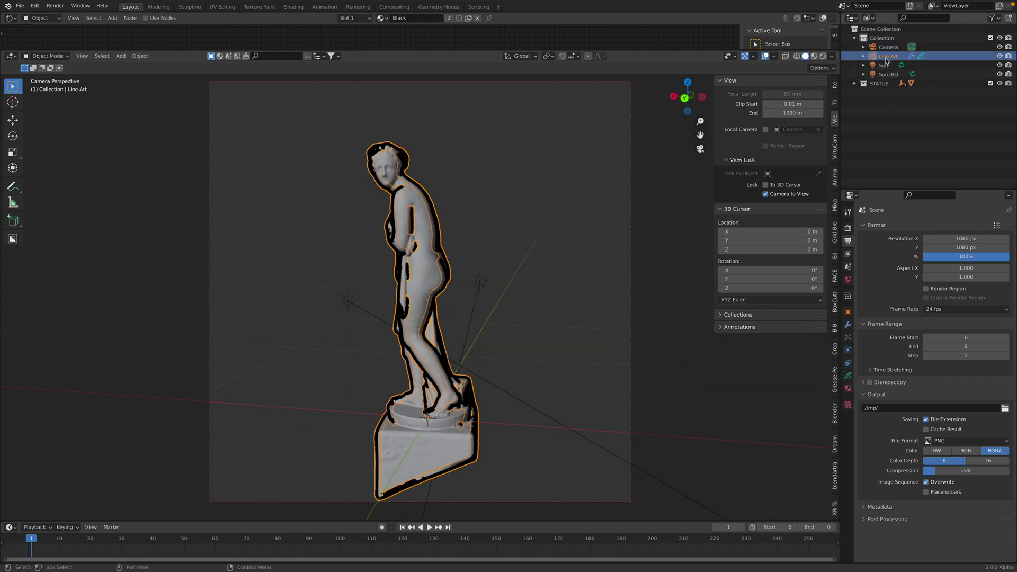
pyautogui.click(848, 325)
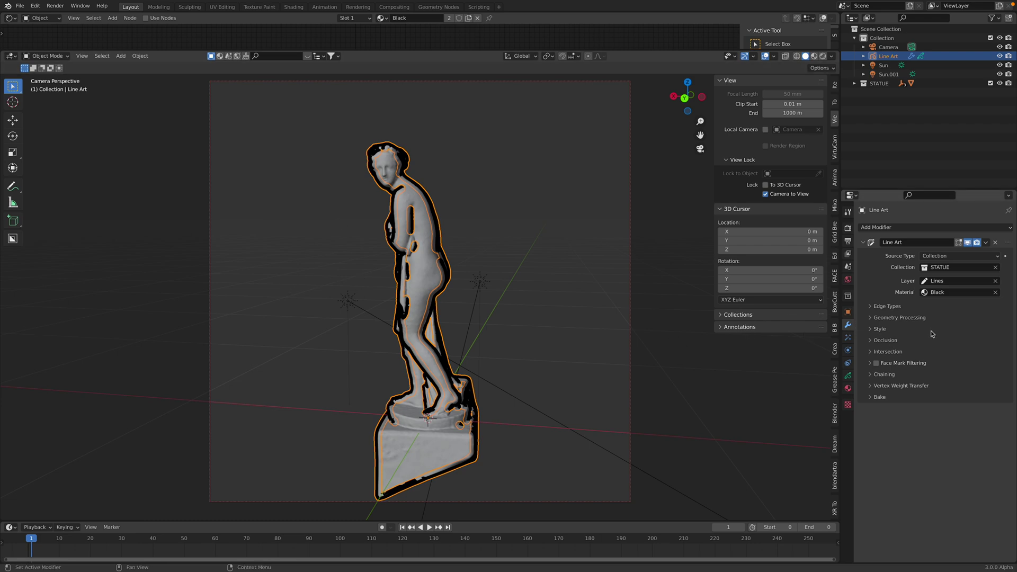
pyautogui.click(887, 307)
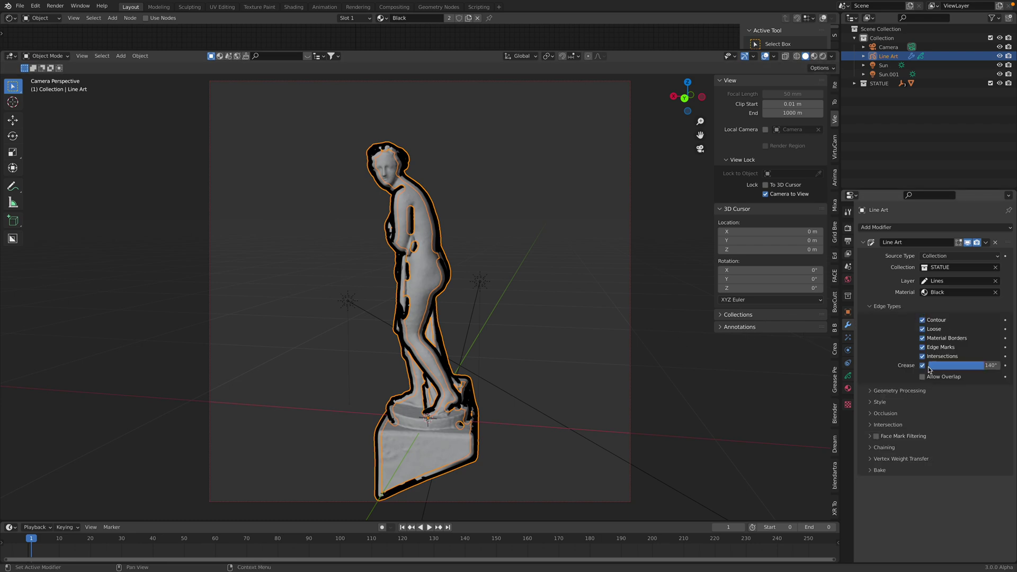
pyautogui.click(882, 402)
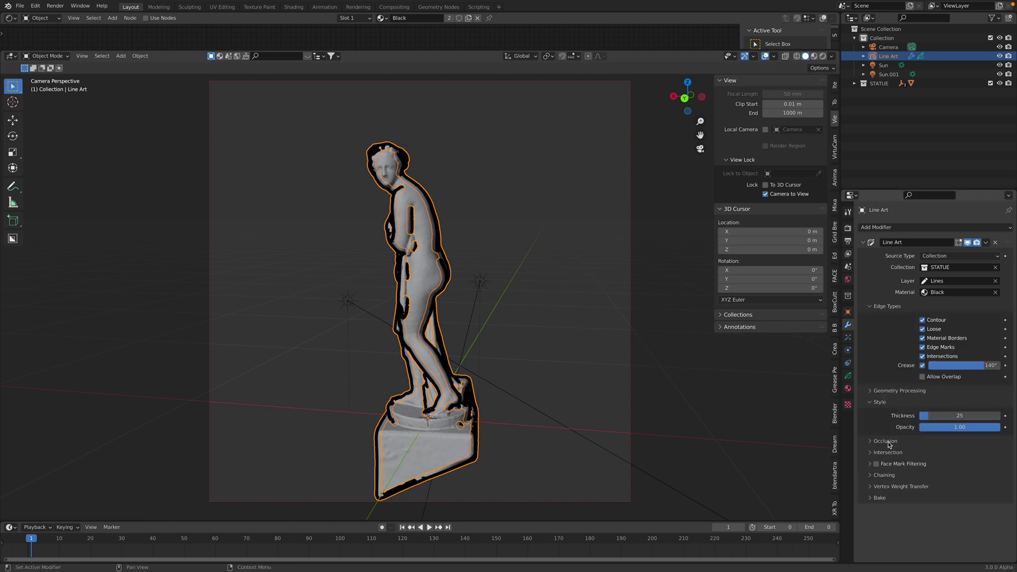
pyautogui.click(950, 416)
pyautogui.write('2')
pyautogui.press('Return')
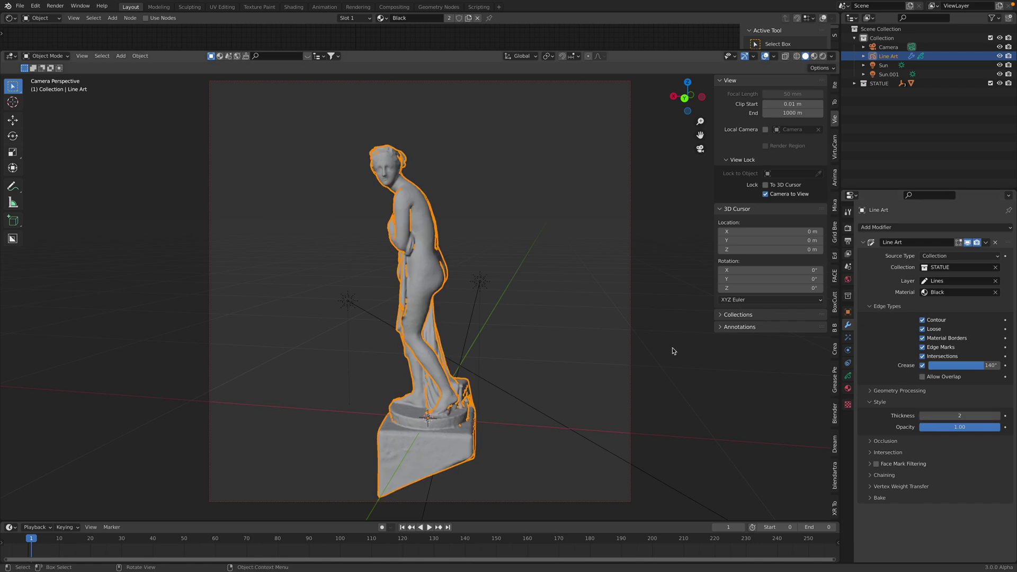
pyautogui.click(948, 414)
pyautogui.write('4')
pyautogui.press('Return')
pyautogui.click(524, 255)
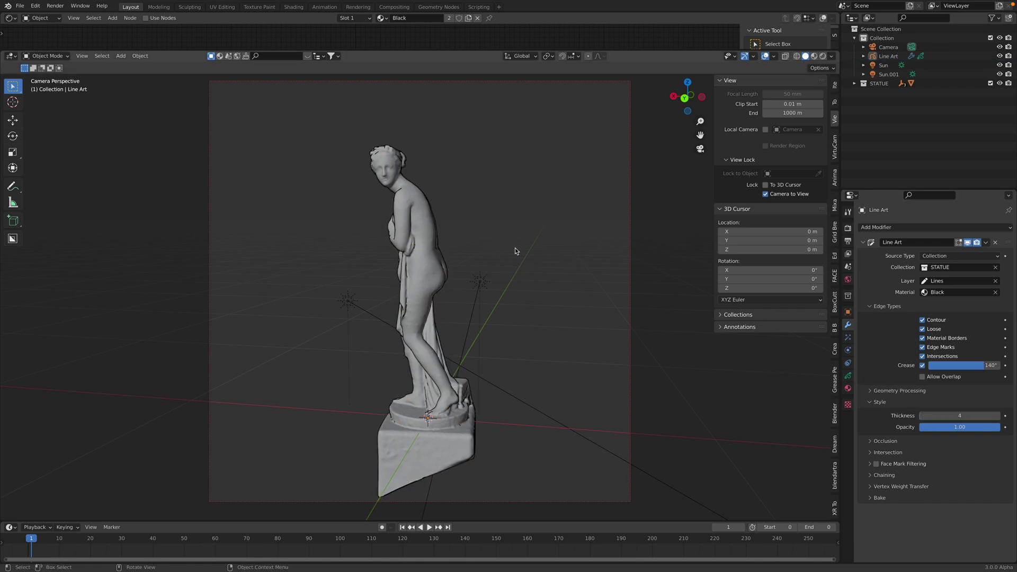
# Reframe the camera on the figure's upper body with the STATUE collection temporarily hidden, and save the file
pyautogui.moveTo(515, 247); pyautogui.dragTo(526, 257, button='middle')
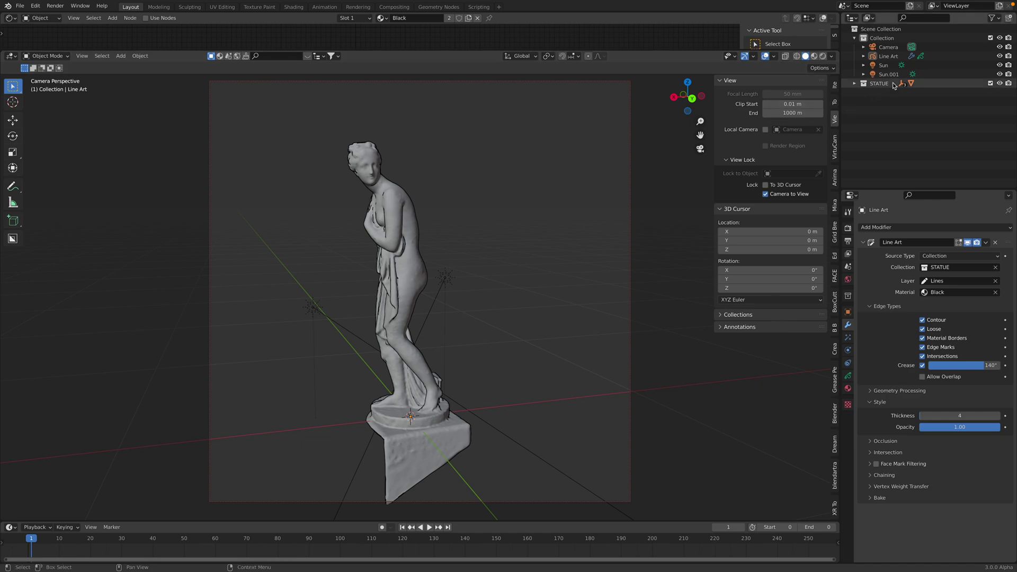
pyautogui.click(999, 84)
pyautogui.moveTo(532, 230); pyautogui.dragTo(394, 157, button='middle')
pyautogui.hotkey('ctrl', 's')
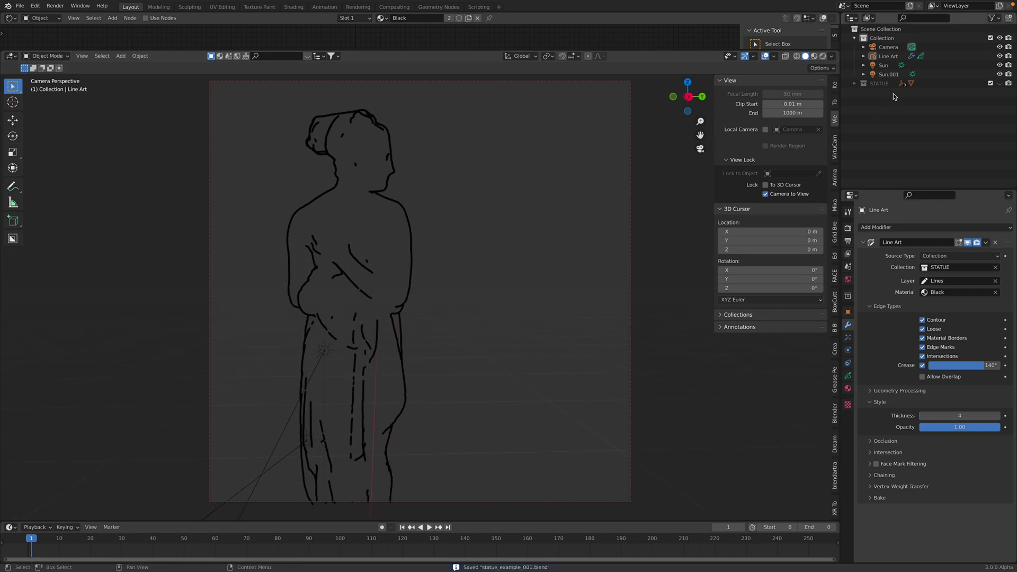
pyautogui.click(1000, 84)
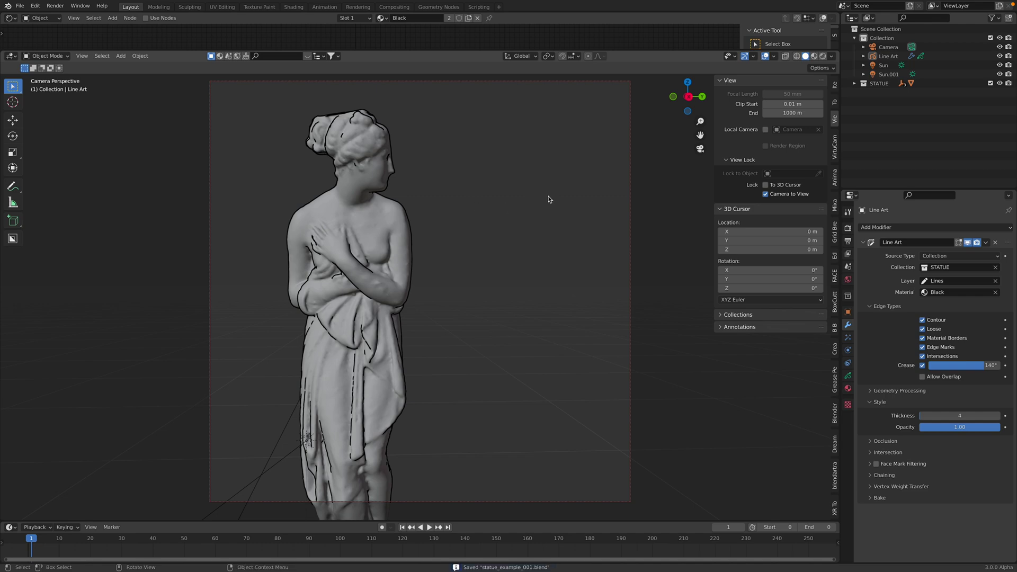
# Add a blank grease pencil object and switch it to Draw Mode
pyautogui.hotkey('shift', 'a')
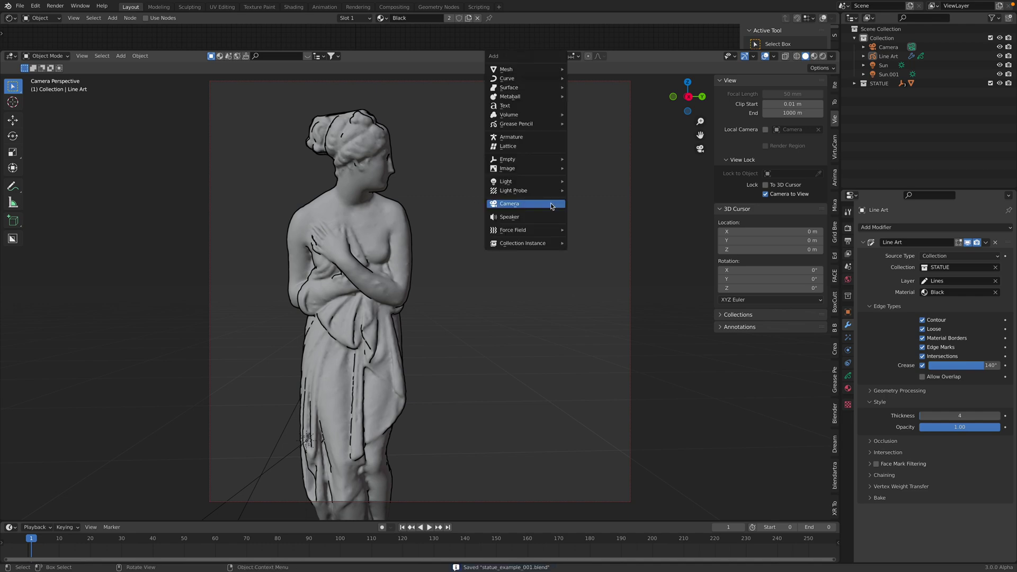
pyautogui.moveTo(545, 125)
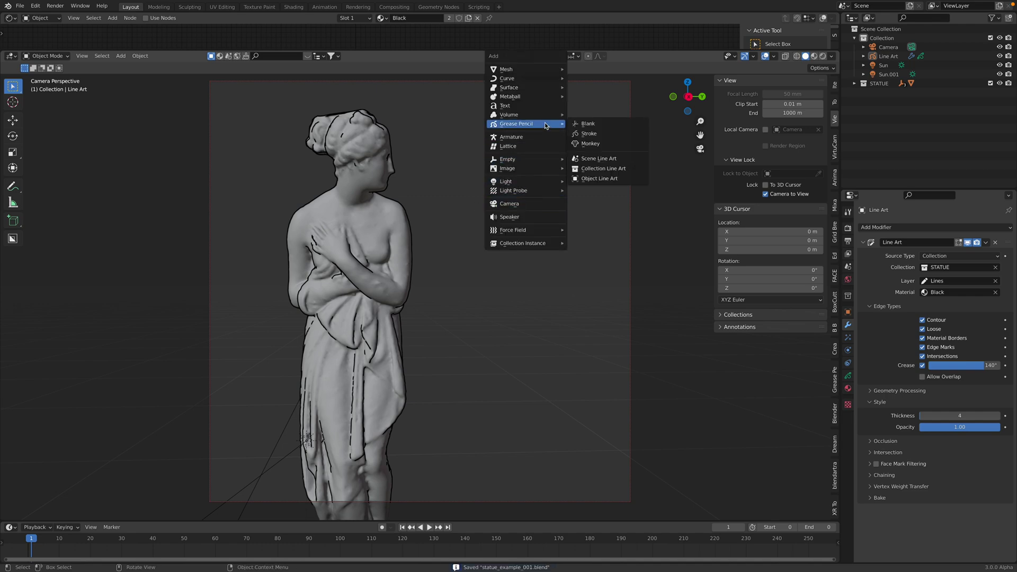
pyautogui.click(590, 125)
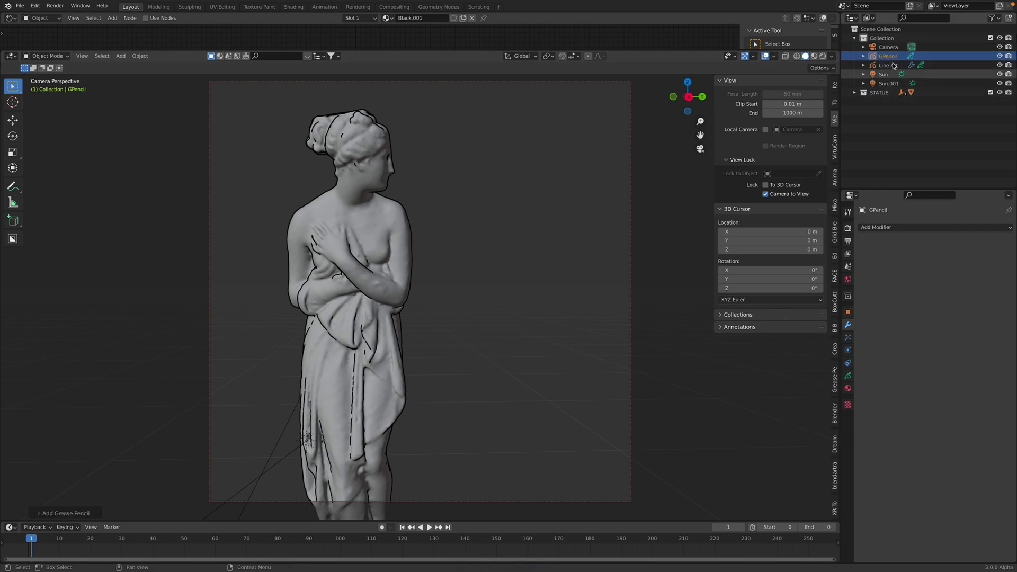
pyautogui.click(47, 56)
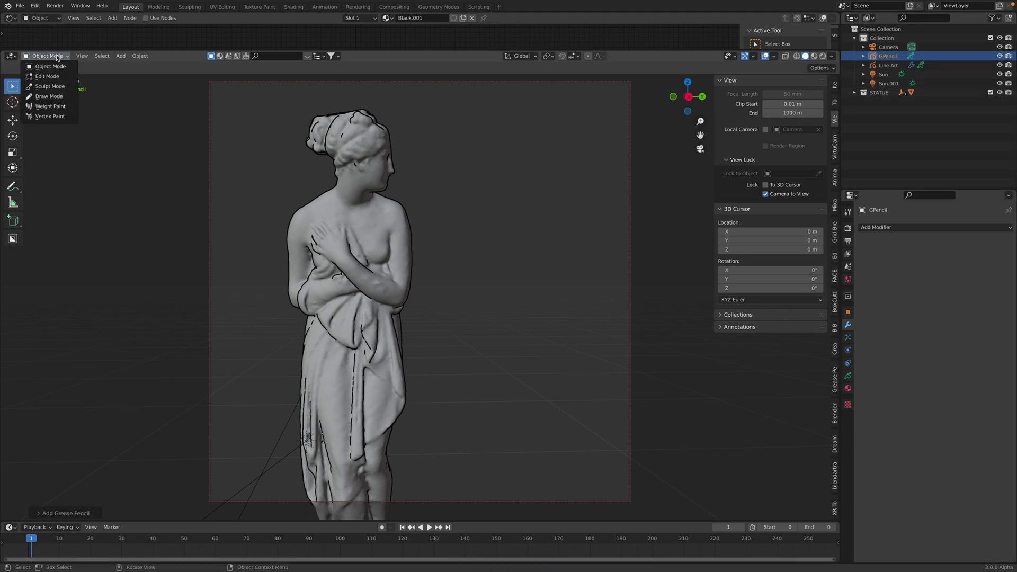
pyautogui.click(48, 96)
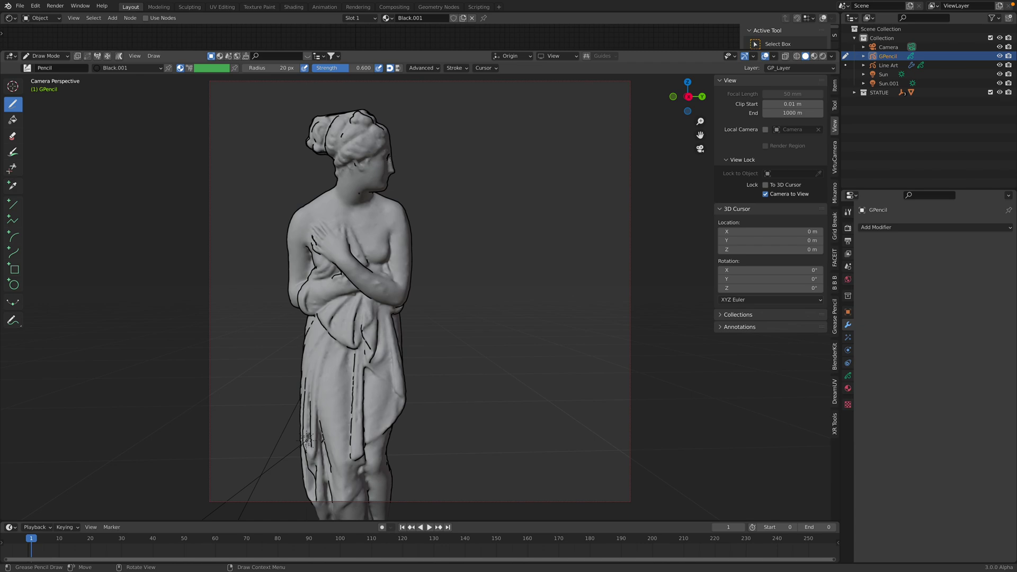
# Set the Pencil brush strength to 1.000, undo a test stroke drawn beside the statue's head, and save the file
pyautogui.rightClick(494, 142)
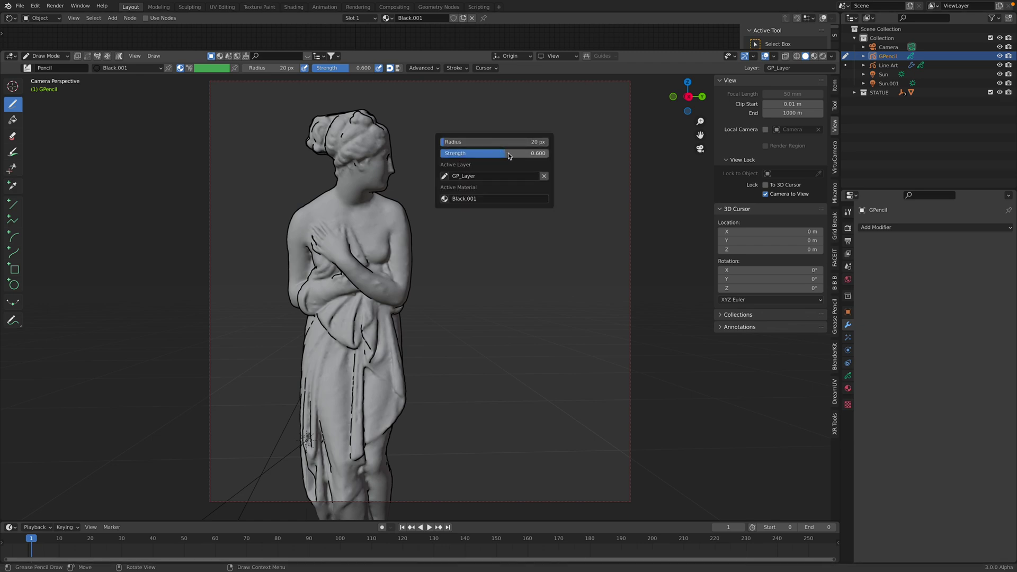
pyautogui.rightClick(498, 151)
pyautogui.moveTo(499, 162); pyautogui.dragTo(575, 163)
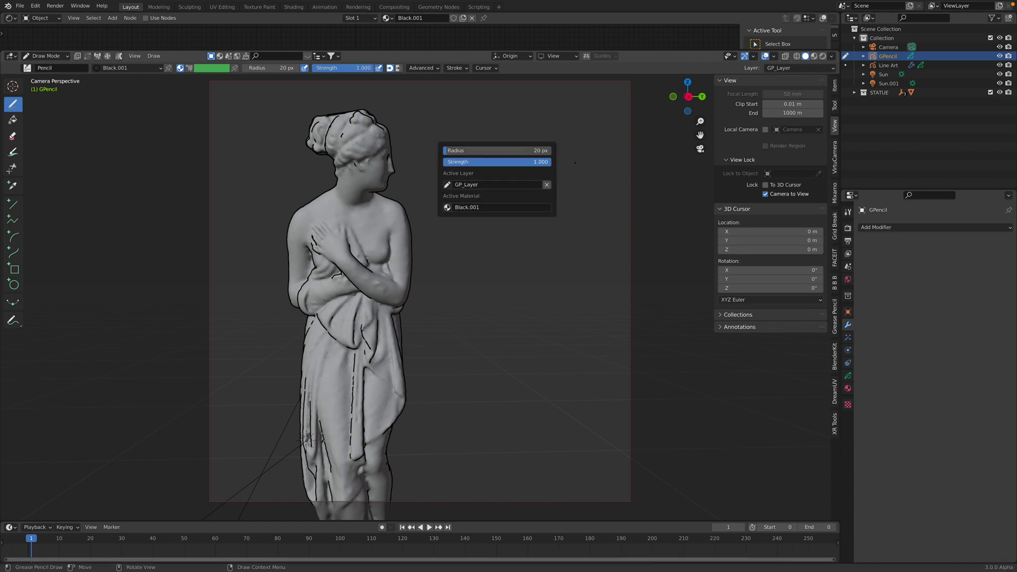
pyautogui.moveTo(428, 137); pyautogui.dragTo(462, 220)
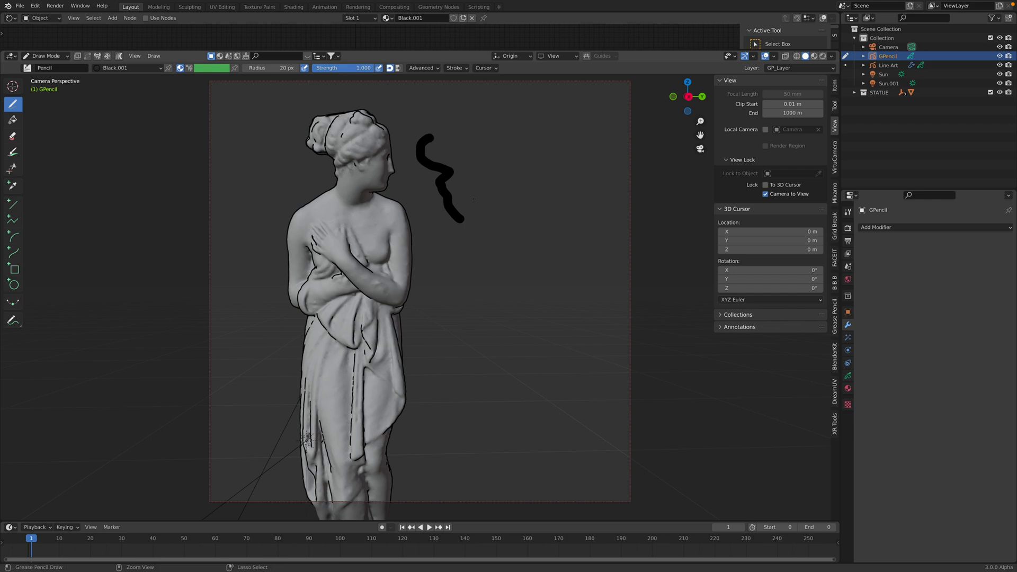
pyautogui.hotkey('ctrl', 'z')
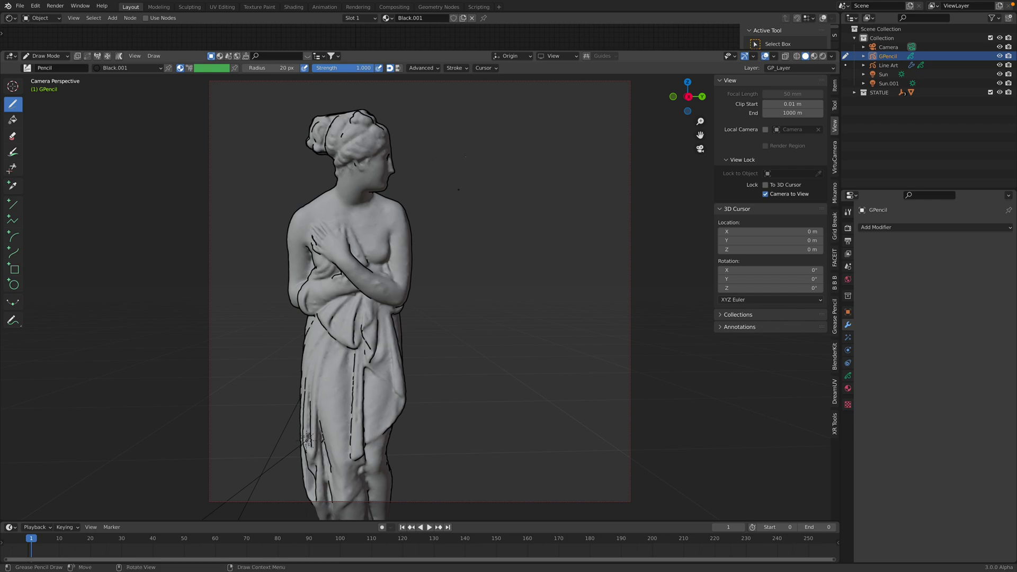
pyautogui.hotkey('ctrl', 's')
# Set the Pencil brush radius to 5 px
pyautogui.rightClick(470, 154)
pyautogui.click(471, 154)
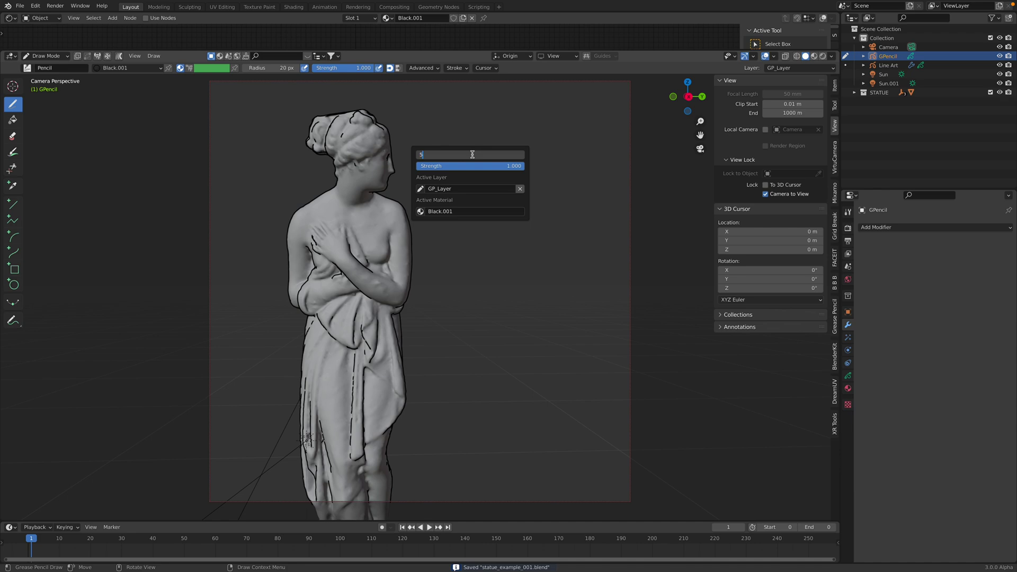
pyautogui.press('Return')
pyautogui.moveTo(29, 75); pyautogui.dragTo(26, 79)
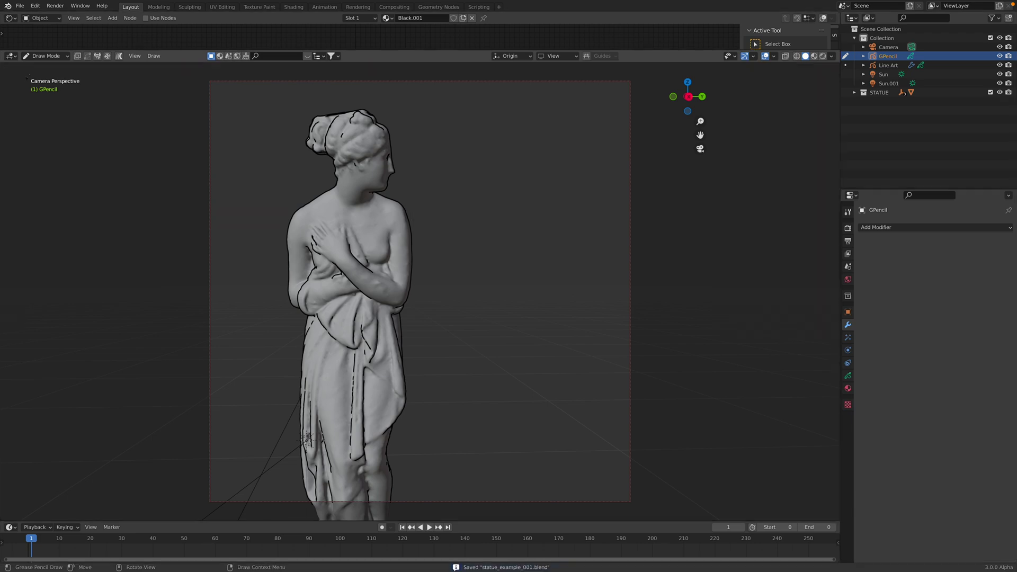
pyautogui.hotkey('ctrl', '`')
# Switch to the Ink Pen Rough brush and undo a test stroke drawn beside the statue
pyautogui.click(28, 68)
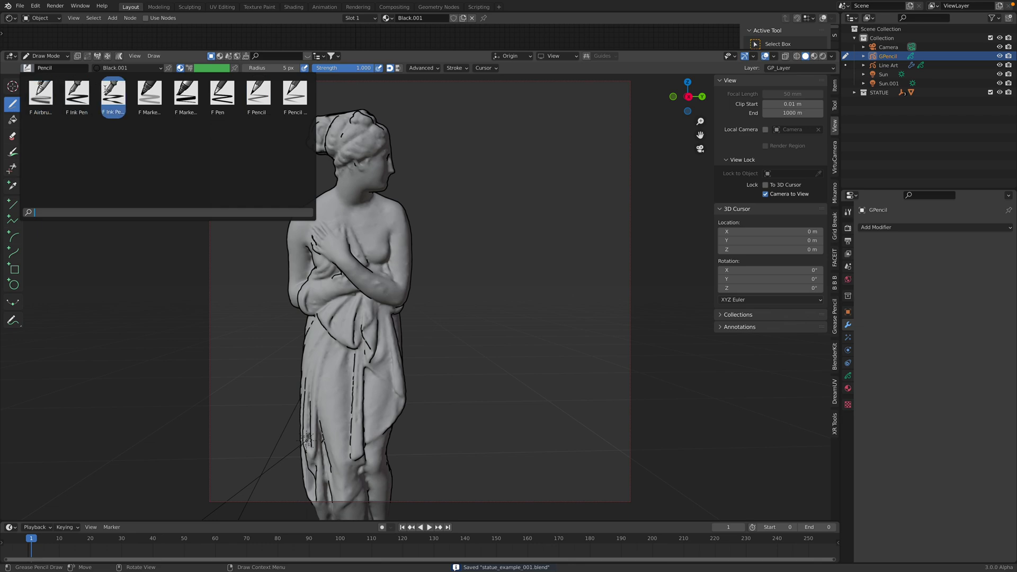
pyautogui.click(110, 98)
pyautogui.moveTo(508, 138)
pyautogui.mouseDown()
pyautogui.moveTo(482, 162)
pyautogui.moveTo(534, 242)
pyautogui.mouseUp()
pyautogui.hotkey('ctrl', 'z')
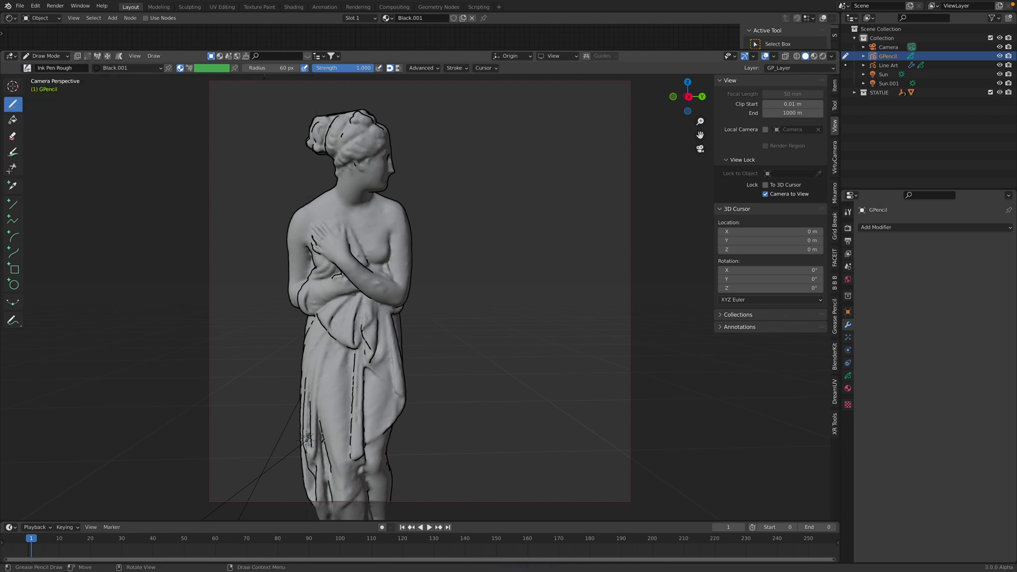
# Set the Ink Pen Rough brush radius to 5 px
pyautogui.click(281, 69)
pyautogui.write('5')
pyautogui.press('Return')
pyautogui.hotkey('ctrl', 'z')
# Display the statue with its texture colours in the solid viewport shading
pyautogui.scroll(3, 453, 188)
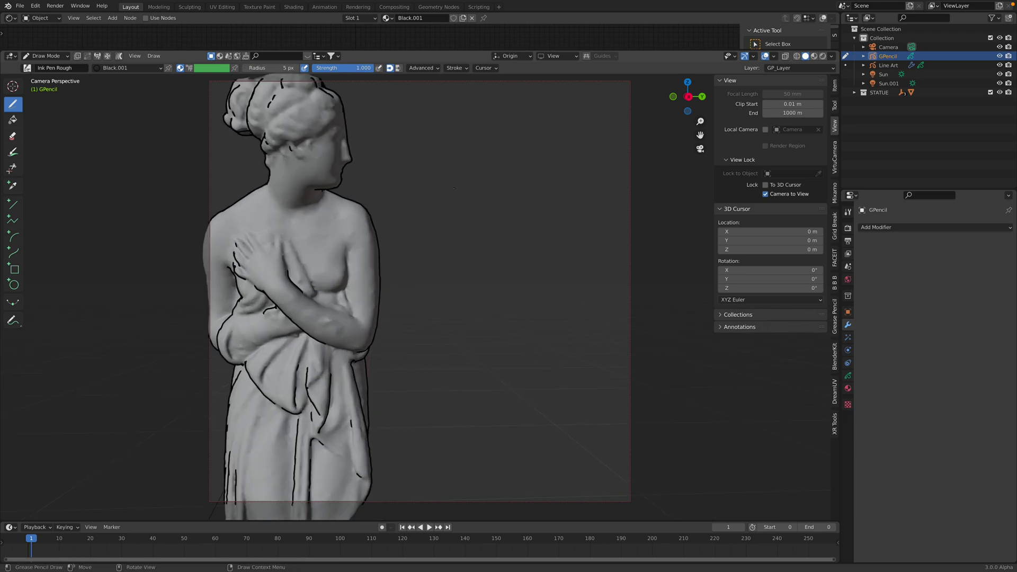
pyautogui.keyDown('shift'); pyautogui.moveTo(454, 188); pyautogui.dragTo(498, 215, button='middle'); pyautogui.keyUp('shift')
pyautogui.scroll(-1, 498, 216)
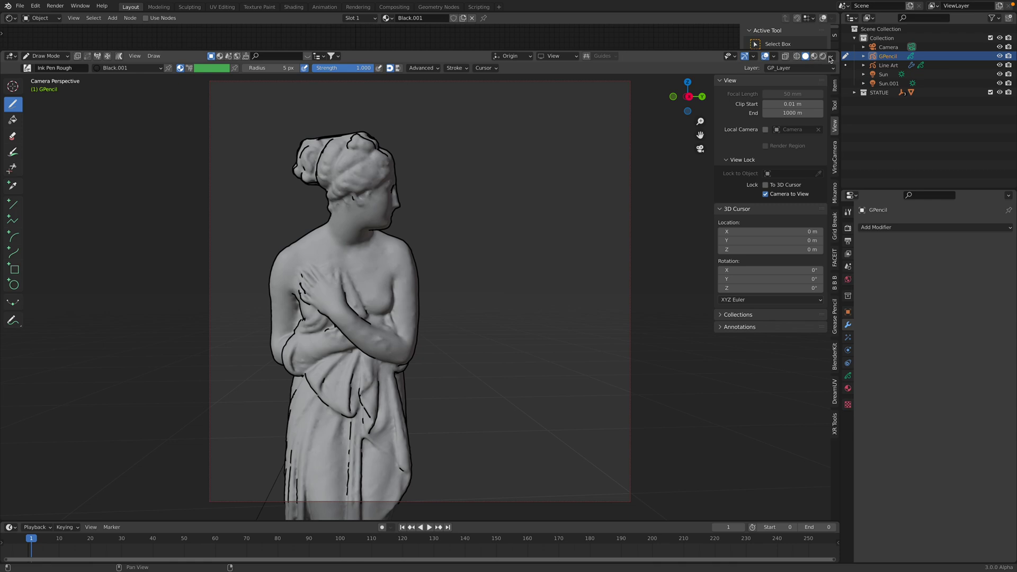
pyautogui.click(829, 56)
pyautogui.click(868, 175)
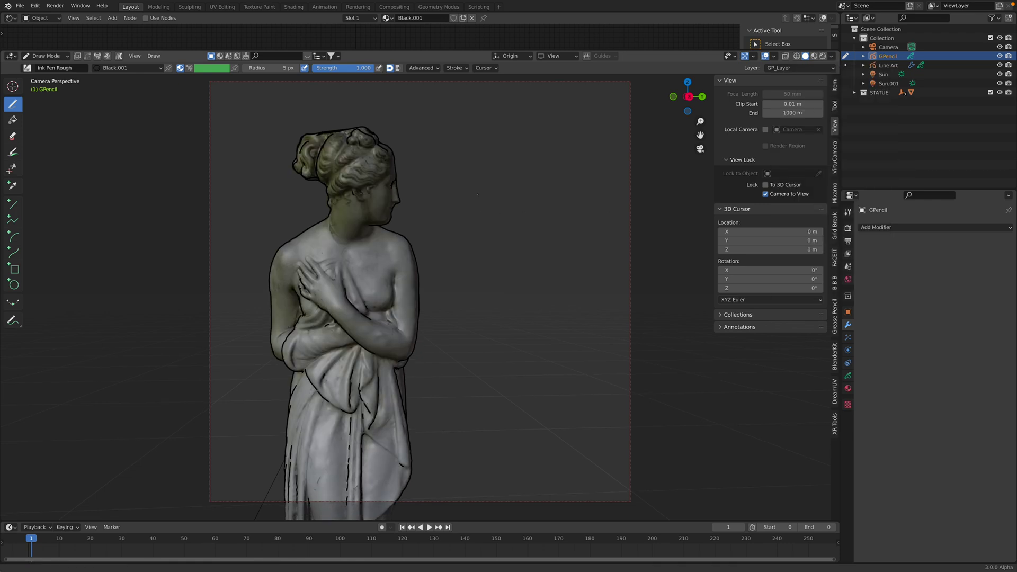
# Frame the camera closer on the statue's head and torso and save the file
pyautogui.scroll(1, 477, 194)
pyautogui.scroll(-1, 326, 182)
pyautogui.keyDown('shift'); pyautogui.moveTo(326, 181); pyautogui.dragTo(316, 210, button='middle'); pyautogui.keyUp('shift')
pyautogui.scroll(1, 317, 211)
pyautogui.hotkey('ctrl', 's')
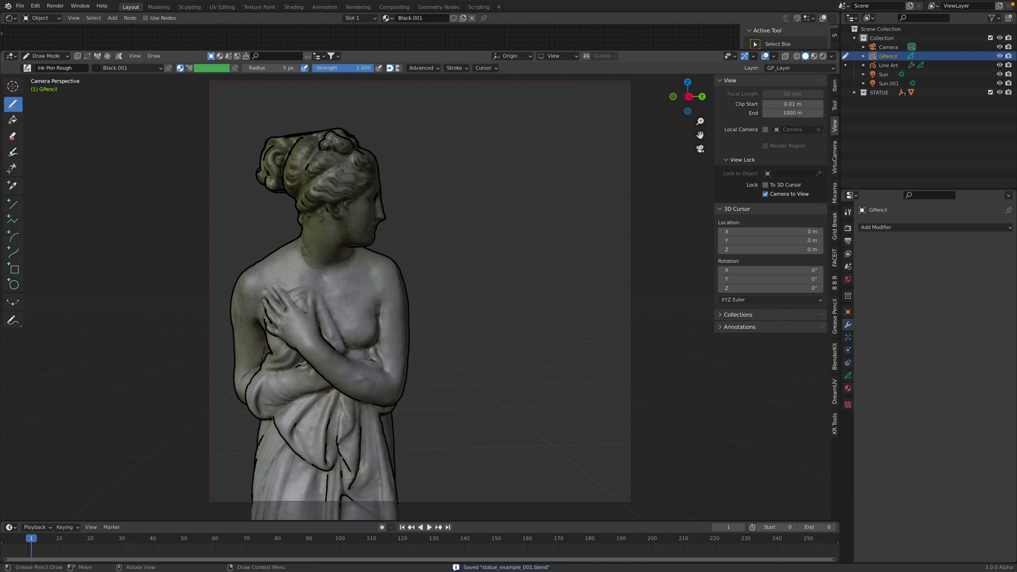
# Refine the camera's angle and framing to show the statue from head to upper legs, saving the file along the way
pyautogui.moveTo(356, 224); pyautogui.dragTo(346, 220, button='middle')
pyautogui.moveTo(458, 170); pyautogui.dragTo(478, 176)
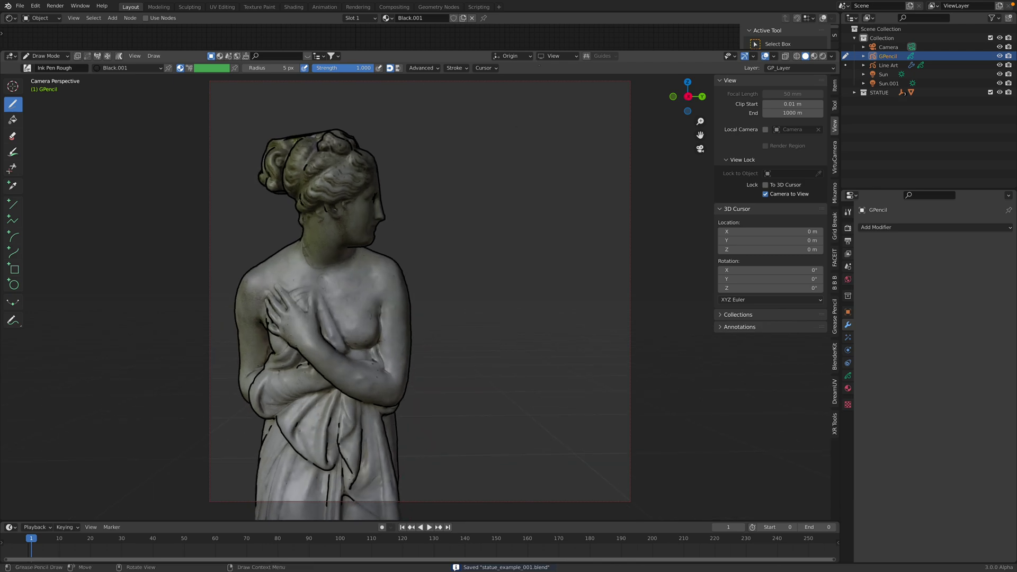
pyautogui.scroll(-4, 427, 461)
pyautogui.keyDown('shift'); pyautogui.moveTo(428, 466); pyautogui.dragTo(425, 387, button='middle'); pyautogui.keyUp('shift')
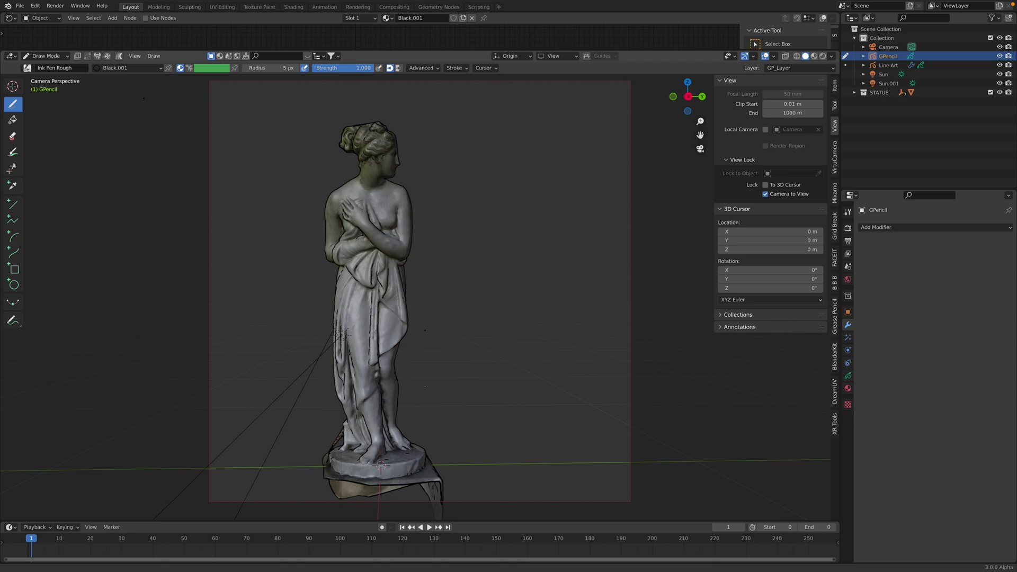
pyautogui.scroll(2, 451, 306)
pyautogui.keyDown('shift'); pyautogui.moveTo(451, 306); pyautogui.dragTo(481, 193, button='middle'); pyautogui.keyUp('shift')
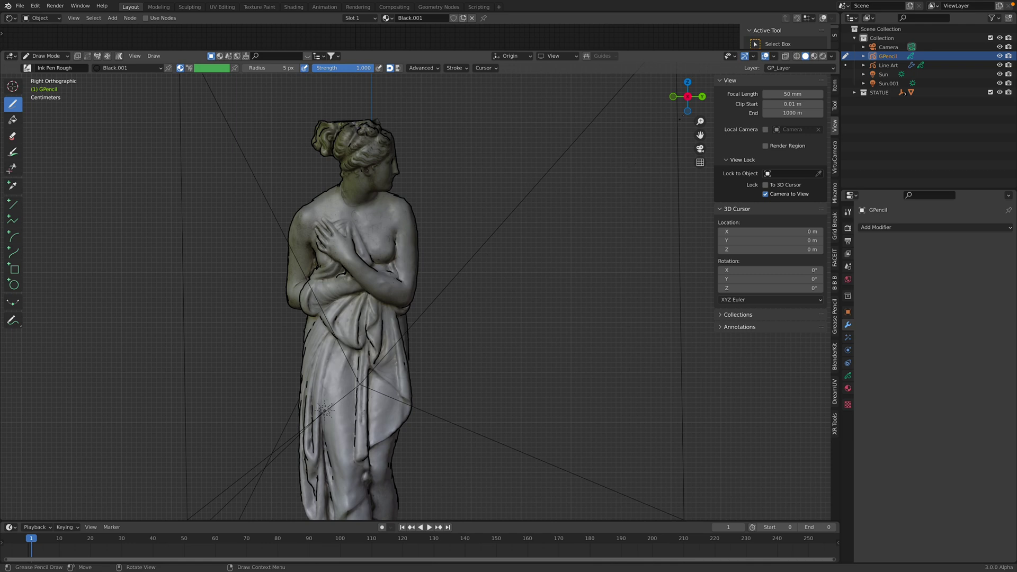
pyautogui.press('KP_0')
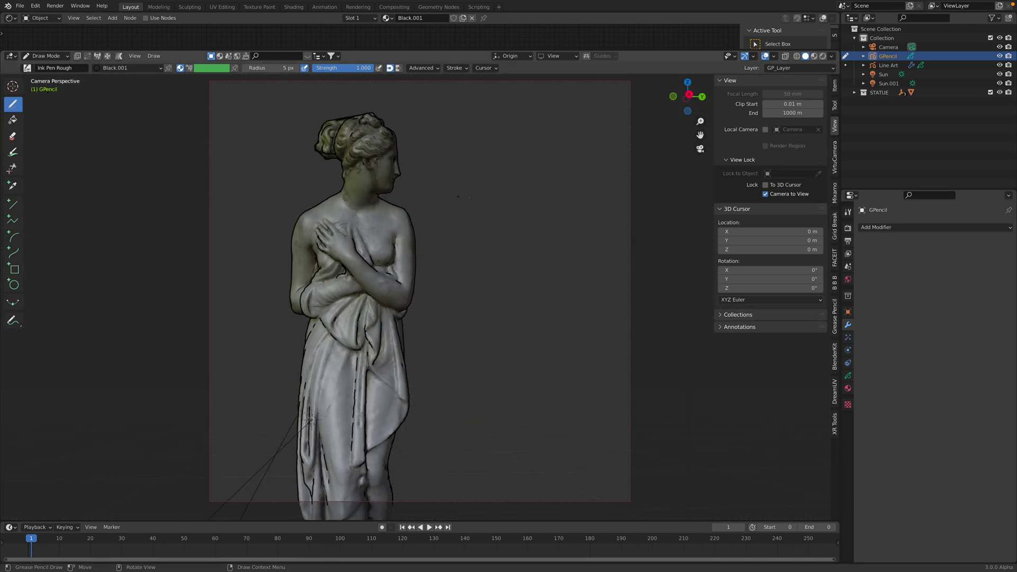
pyautogui.hotkey('ctrl', 's')
pyautogui.scroll(5, 474, 211)
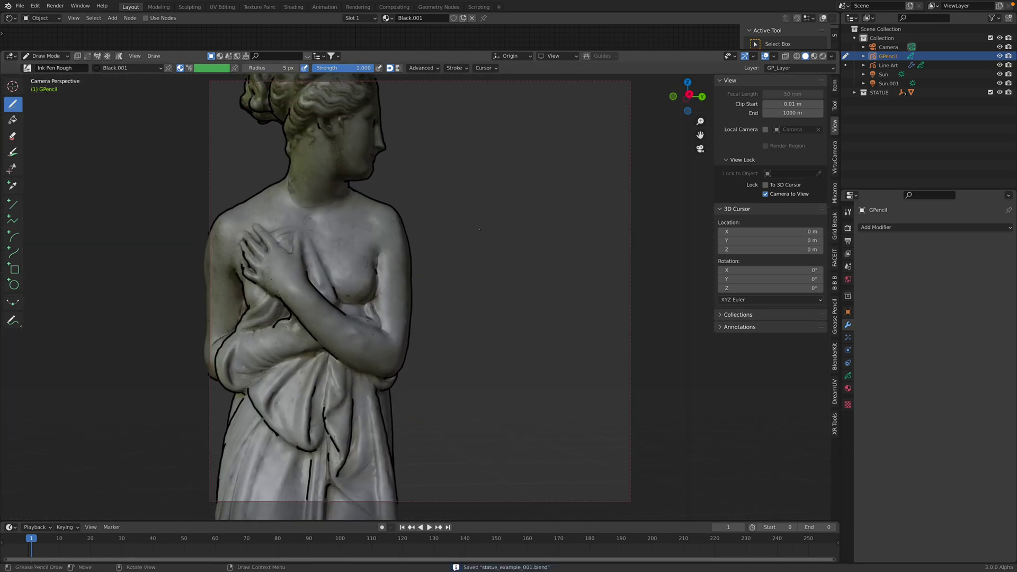
pyautogui.scroll(-2, 480, 230)
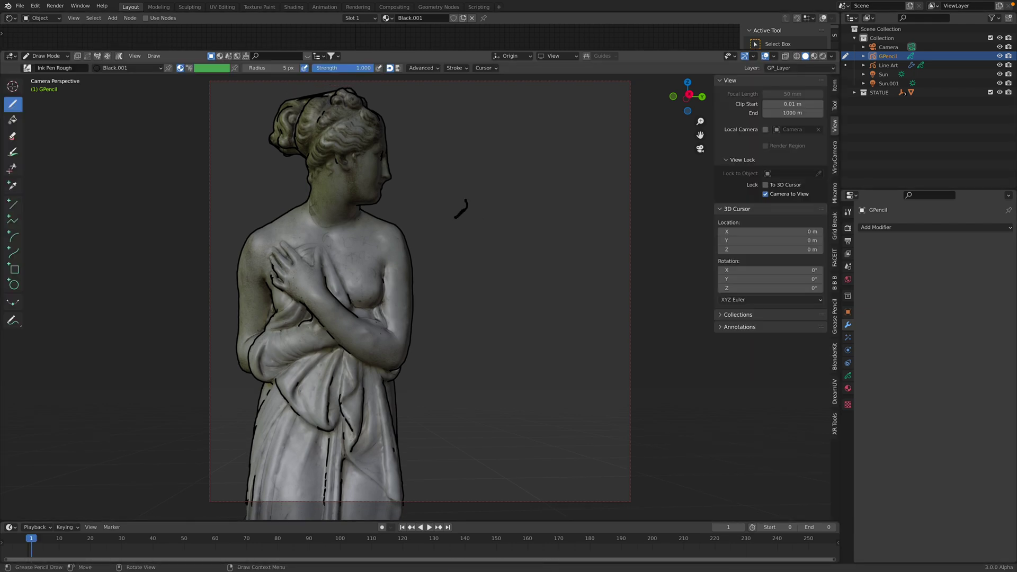
# Draw loose freehand outline strokes of a head and shoulder in the empty space beside the statue's head
pyautogui.moveTo(459, 142)
pyautogui.mouseDown()
pyautogui.moveTo(441, 112)
pyautogui.moveTo(466, 142)
pyautogui.moveTo(529, 80)
pyautogui.moveTo(564, 98)
pyautogui.moveTo(501, 132)
pyautogui.moveTo(528, 176)
pyautogui.moveTo(587, 142)
pyautogui.moveTo(561, 157)
pyautogui.moveTo(580, 167)
pyautogui.moveTo(566, 202)
pyautogui.mouseUp()
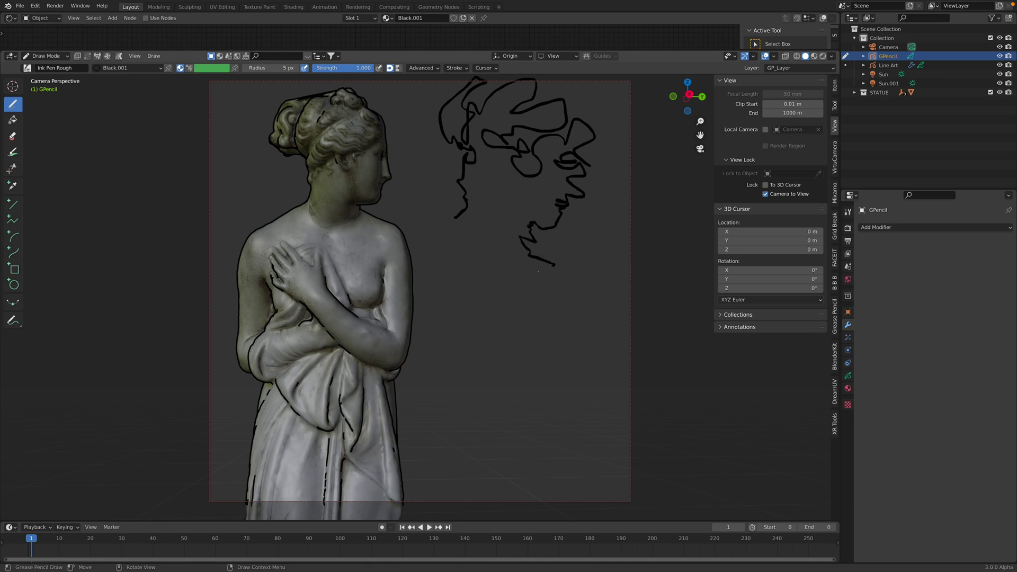
pyautogui.moveTo(538, 271)
pyautogui.mouseDown()
pyautogui.moveTo(523, 277)
pyautogui.moveTo(551, 314)
pyautogui.mouseUp()
# Examine the freehand strokes from other angles around the statue, ending with its face and side in frame
pyautogui.scroll(-2, 509, 185)
pyautogui.moveTo(501, 172)
pyautogui.keyDown('shift'); pyautogui.mouseDown(button='middle')
pyautogui.moveTo(486, 168)
pyautogui.moveTo(471, 189)
pyautogui.moveTo(359, 214)
pyautogui.mouseUp(button='middle'); pyautogui.keyUp('shift')
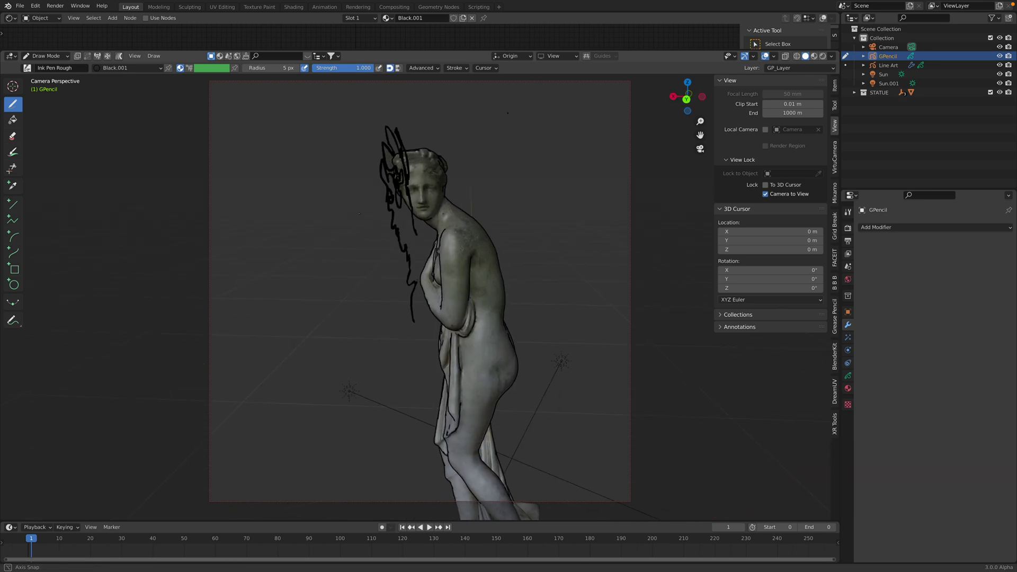
pyautogui.moveTo(424, 293); pyautogui.dragTo(366, 296, button='middle')
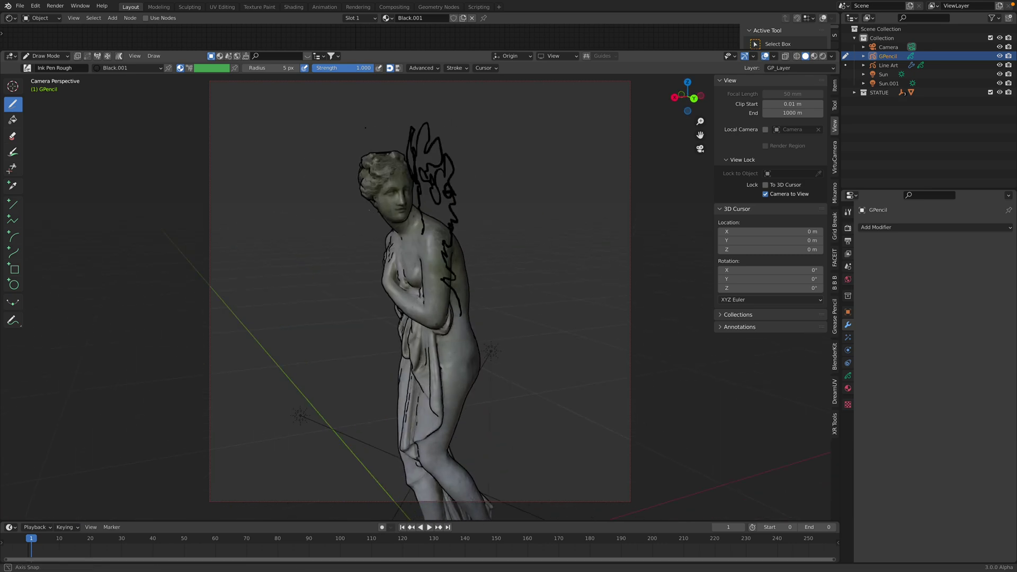
pyautogui.moveTo(369, 211); pyautogui.dragTo(359, 197, button='middle')
pyautogui.scroll(2, 403, 186)
pyautogui.moveTo(448, 175)
pyautogui.keyDown('shift'); pyautogui.mouseDown(button='middle')
pyautogui.moveTo(435, 218)
pyautogui.moveTo(451, 209)
pyautogui.mouseUp(button='middle'); pyautogui.keyUp('shift')
pyautogui.scroll(3, 435, 218)
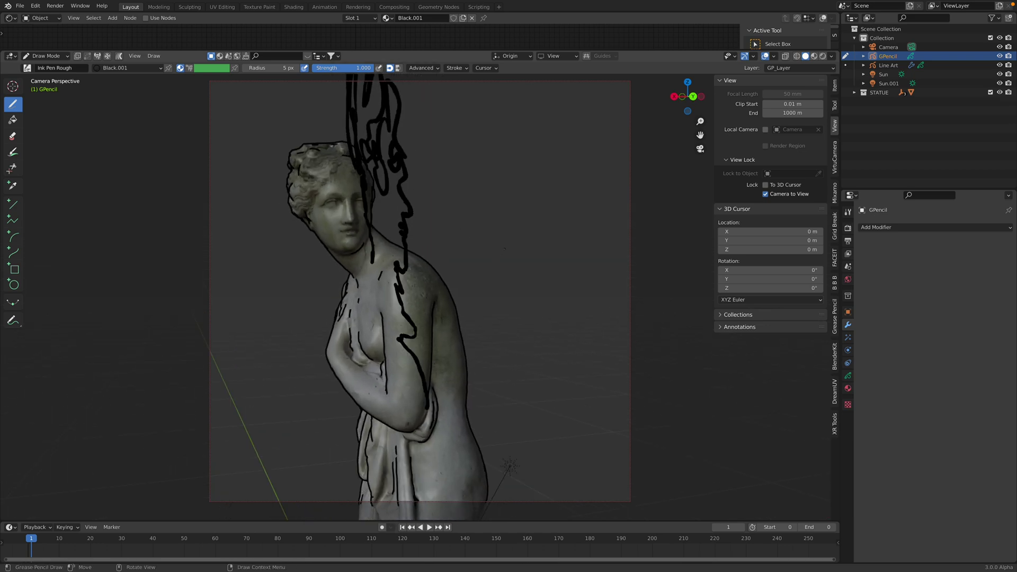
pyautogui.moveTo(504, 257); pyautogui.dragTo(512, 268, button='middle')
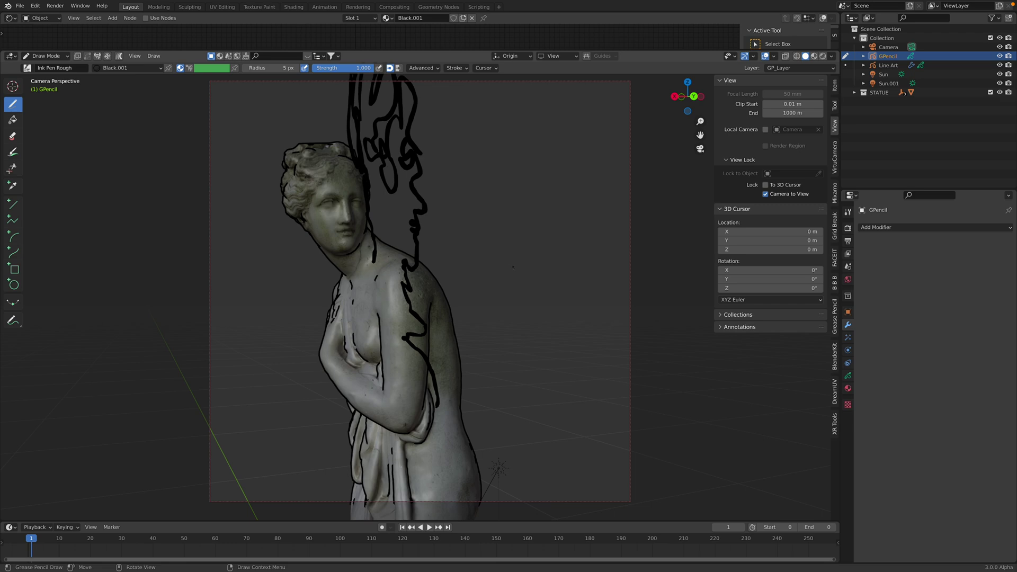
# Turn on automatic keyframing and move the playhead to frame 10
pyautogui.click(59, 540)
pyautogui.click(381, 527)
pyautogui.press('space')
pyautogui.moveTo(29, 539); pyautogui.dragTo(60, 540)
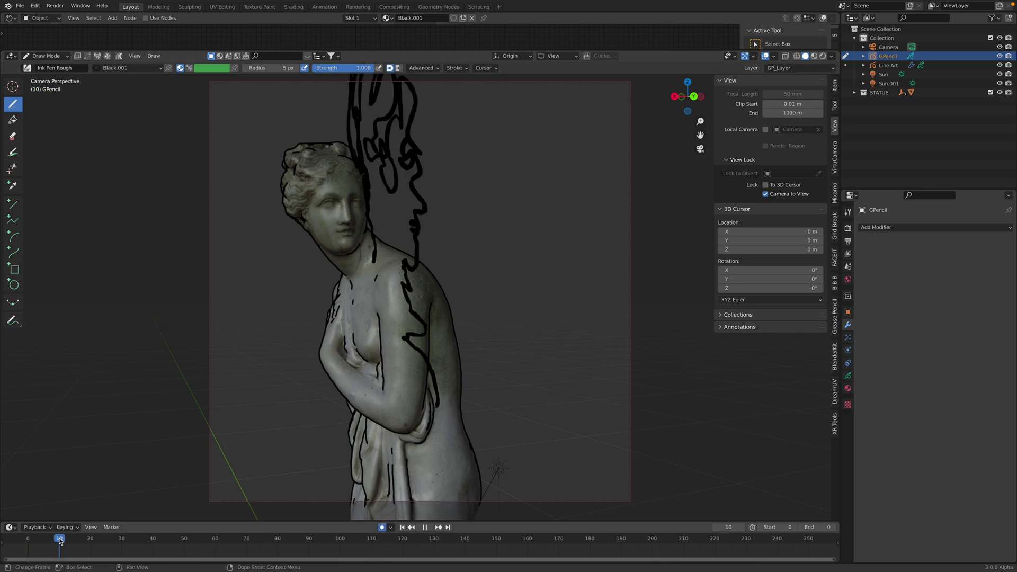
# Set the scene's end frame to 1000 with the playhead at frame 10
pyautogui.click(813, 526)
pyautogui.write('1000')
pyautogui.press('Return')
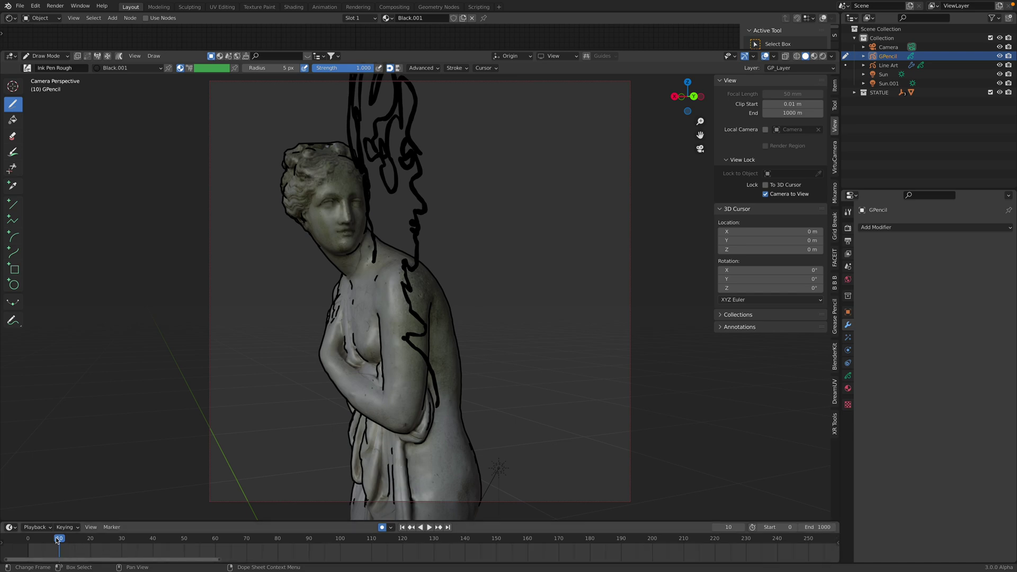
pyautogui.moveTo(57, 540)
pyautogui.mouseDown()
pyautogui.moveTo(35, 540)
pyautogui.moveTo(59, 541)
pyautogui.mouseUp()
# Shift the statue aside in the camera frame and draw a freehand bust with face and arm beside it at frame 10
pyautogui.keyDown('shift'); pyautogui.moveTo(436, 262); pyautogui.dragTo(392, 253, button='middle'); pyautogui.keyUp('shift')
pyautogui.keyDown('shift'); pyautogui.moveTo(468, 415); pyautogui.dragTo(457, 425, button='middle'); pyautogui.keyUp('shift')
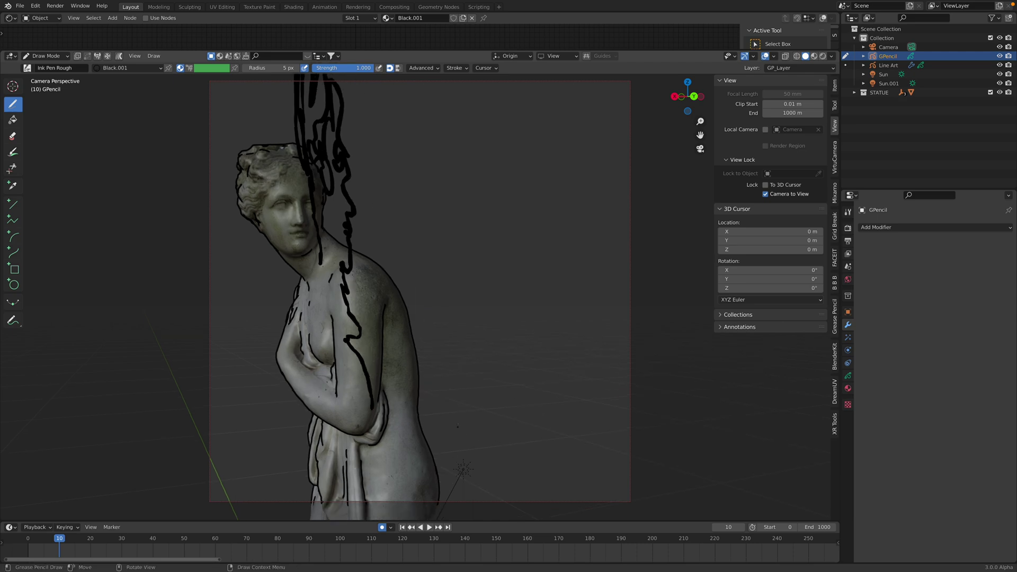
pyautogui.moveTo(506, 451)
pyautogui.mouseDown()
pyautogui.moveTo(464, 380)
pyautogui.moveTo(482, 308)
pyautogui.mouseUp()
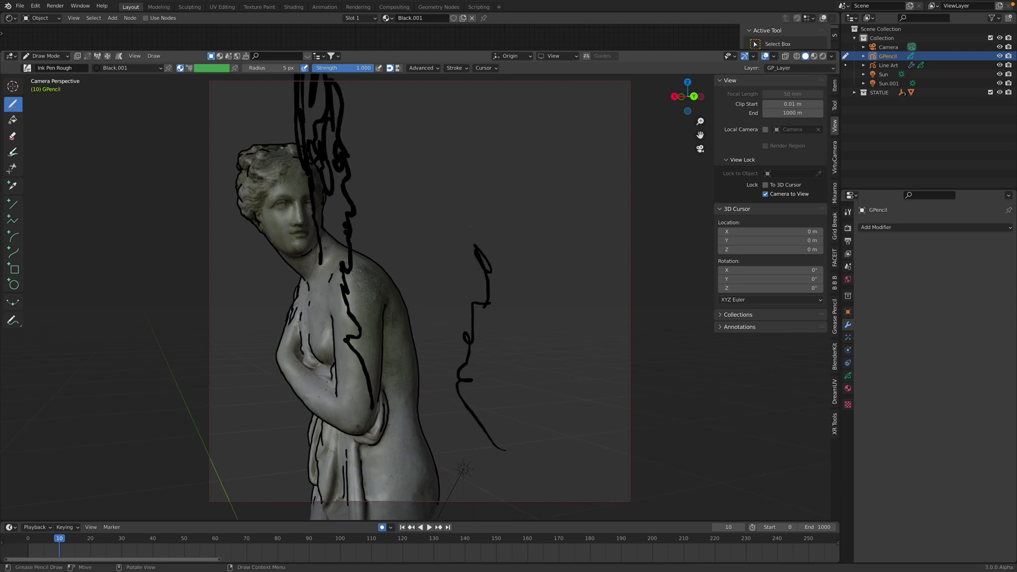
pyautogui.moveTo(473, 244)
pyautogui.mouseDown()
pyautogui.moveTo(450, 185)
pyautogui.moveTo(454, 153)
pyautogui.moveTo(537, 112)
pyautogui.moveTo(545, 136)
pyautogui.moveTo(501, 155)
pyautogui.moveTo(491, 190)
pyautogui.moveTo(518, 179)
pyautogui.moveTo(523, 221)
pyautogui.moveTo(548, 175)
pyautogui.moveTo(522, 222)
pyautogui.moveTo(554, 143)
pyautogui.moveTo(536, 255)
pyautogui.moveTo(556, 233)
pyautogui.moveTo(549, 280)
pyautogui.mouseUp()
pyautogui.moveTo(531, 247)
pyautogui.mouseDown()
pyautogui.moveTo(603, 307)
pyautogui.moveTo(561, 421)
pyautogui.moveTo(606, 323)
pyautogui.moveTo(592, 406)
pyautogui.moveTo(597, 465)
pyautogui.moveTo(567, 442)
pyautogui.mouseUp()
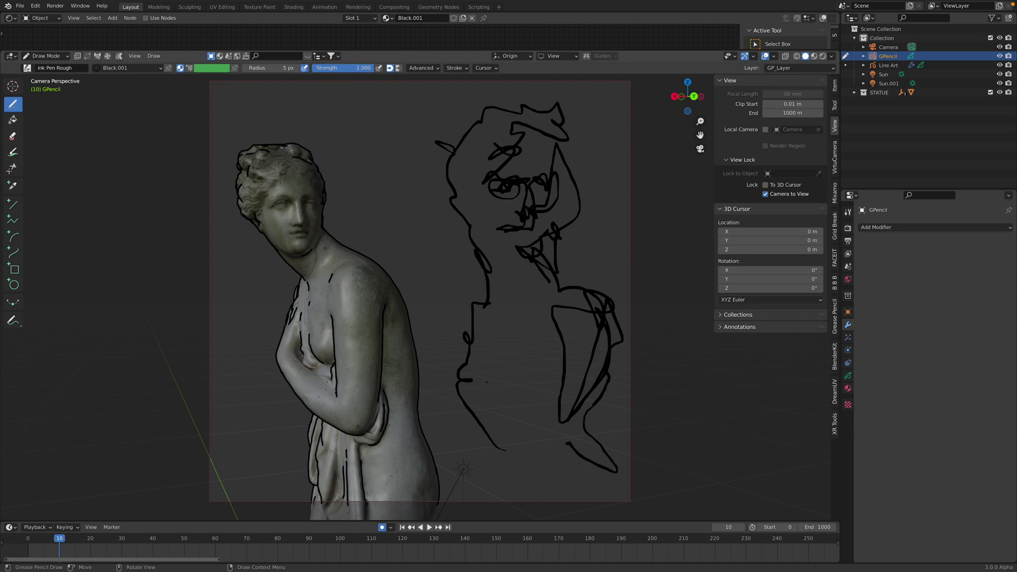
pyautogui.scroll(-2, 529, 381)
pyautogui.moveTo(500, 324); pyautogui.dragTo(537, 311)
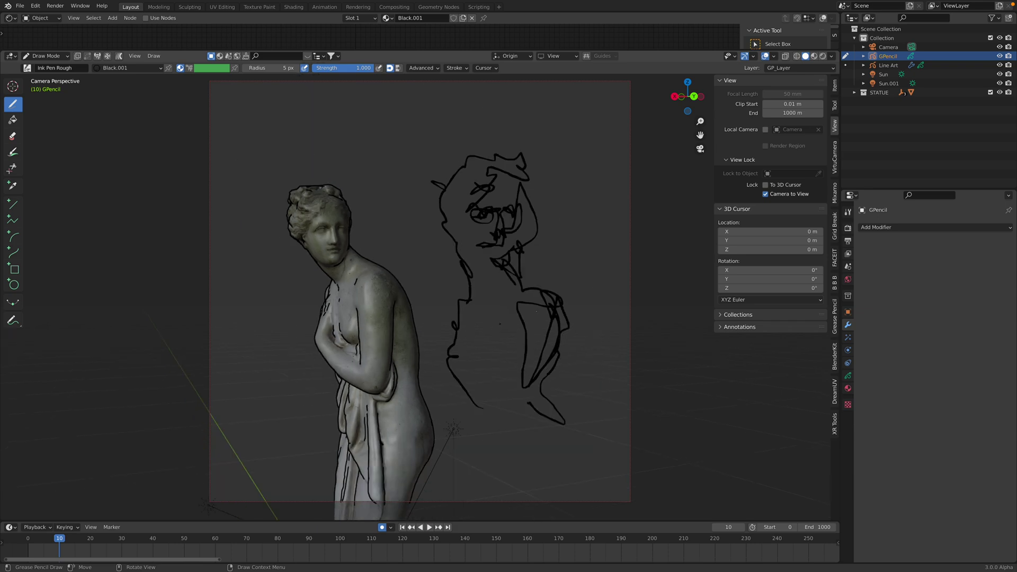
# Turn the camera around the statue and draw a second freehand figure from the new angle at frame 10
pyautogui.moveTo(537, 311); pyautogui.dragTo(420, 310, button='middle')
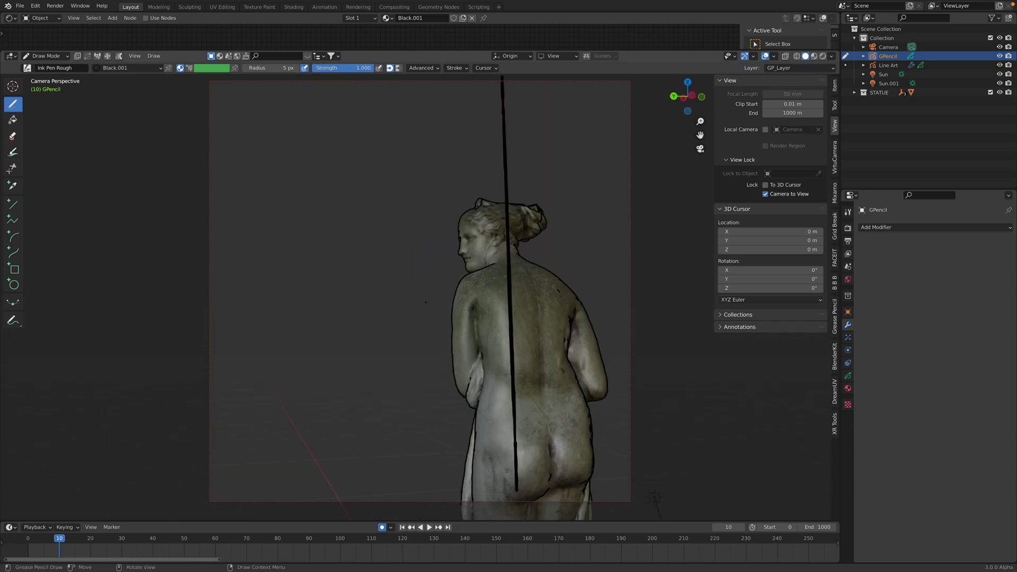
pyautogui.keyDown('shift'); pyautogui.moveTo(505, 273); pyautogui.dragTo(392, 252, button='middle'); pyautogui.keyUp('shift')
pyautogui.moveTo(652, 320); pyautogui.dragTo(492, 153, button='middle')
pyautogui.moveTo(508, 120)
pyautogui.mouseDown()
pyautogui.moveTo(466, 142)
pyautogui.moveTo(476, 170)
pyautogui.moveTo(490, 149)
pyautogui.moveTo(471, 138)
pyautogui.moveTo(473, 183)
pyautogui.moveTo(527, 166)
pyautogui.mouseUp()
pyautogui.moveTo(507, 217)
pyautogui.mouseDown()
pyautogui.moveTo(478, 251)
pyautogui.moveTo(467, 328)
pyautogui.moveTo(523, 286)
pyautogui.moveTo(512, 356)
pyautogui.moveTo(491, 418)
pyautogui.moveTo(453, 470)
pyautogui.moveTo(562, 427)
pyautogui.moveTo(609, 307)
pyautogui.moveTo(568, 175)
pyautogui.moveTo(536, 128)
pyautogui.moveTo(602, 276)
pyautogui.moveTo(503, 122)
pyautogui.moveTo(543, 267)
pyautogui.mouseUp()
pyautogui.moveTo(460, 303); pyautogui.dragTo(578, 285, button='middle')
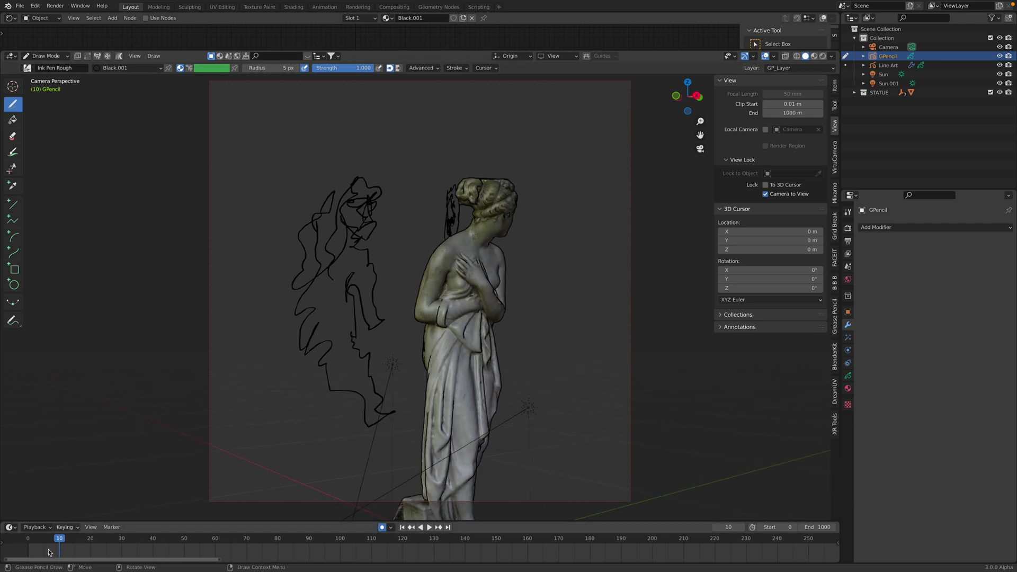
# Move to frame 30 and frame the camera on the full-length statue with empty space beside it
pyautogui.press('space')
pyautogui.moveTo(49, 540)
pyautogui.mouseDown()
pyautogui.moveTo(35, 540)
pyautogui.moveTo(121, 542)
pyautogui.mouseUp()
pyautogui.press('space')
pyautogui.press('space')
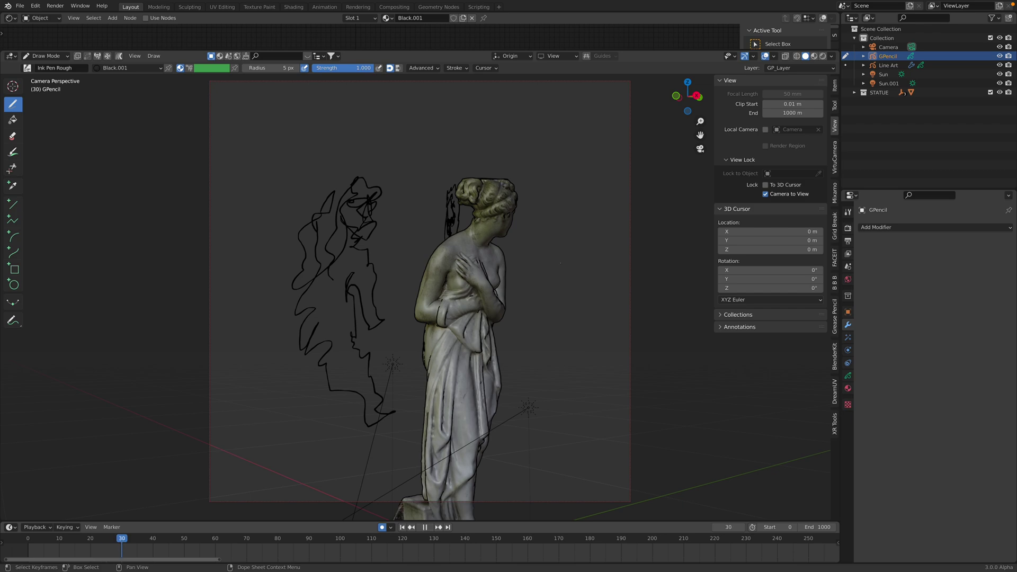
pyautogui.scroll(3, 593, 262)
pyautogui.keyDown('shift'); pyautogui.moveTo(593, 262); pyautogui.dragTo(435, 210, button='middle'); pyautogui.keyUp('shift')
pyautogui.scroll(-4, 444, 220)
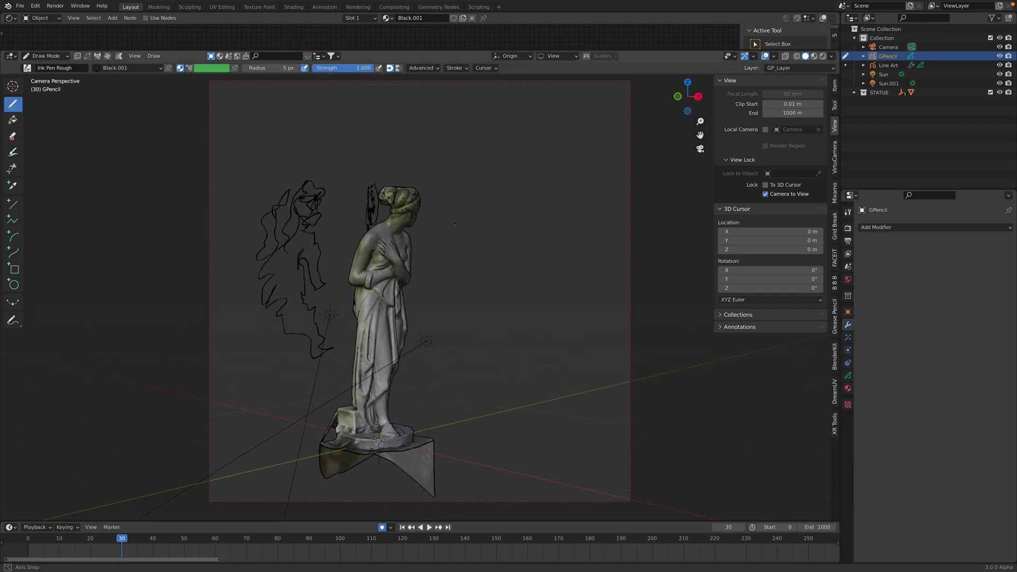
pyautogui.scroll(2, 445, 219)
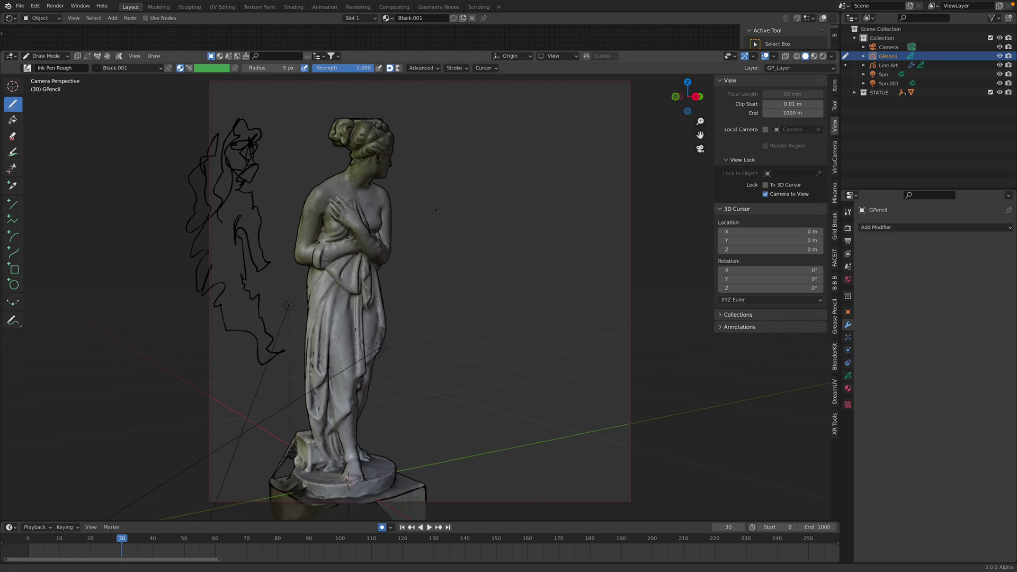
# Maximize the viewport to full screen and draw a full-length freehand figure with head, arms and legs beside the statue at frame 30
pyautogui.hotkey('ctrl', 'alt', 'space')
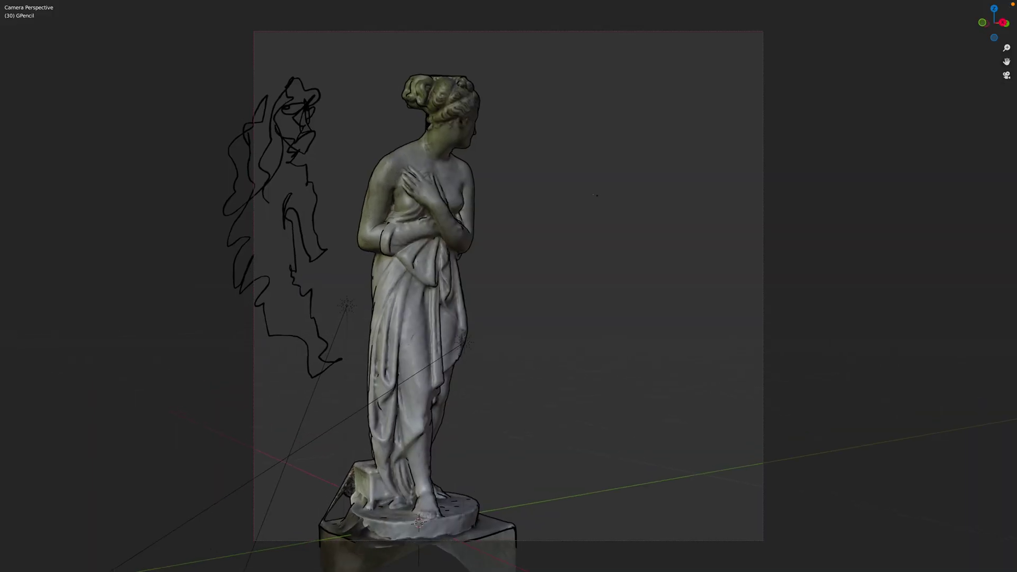
pyautogui.moveTo(596, 196); pyautogui.dragTo(591, 196, button='middle')
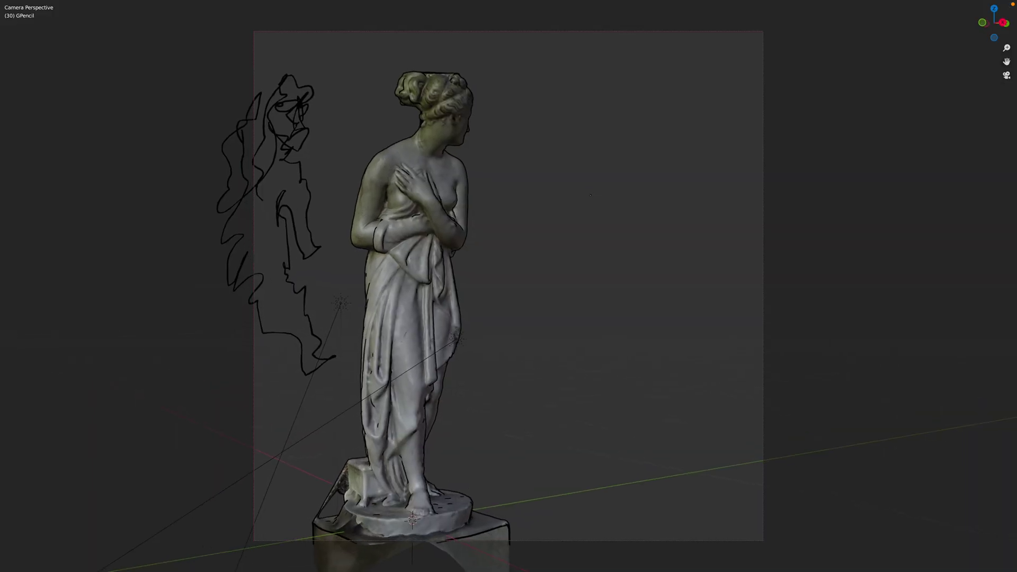
pyautogui.hotkey('ctrl', 'alt', 'space')
pyautogui.hotkey('ctrl', 'alt', 'space')
pyautogui.moveTo(603, 156); pyautogui.dragTo(586, 156, button='middle')
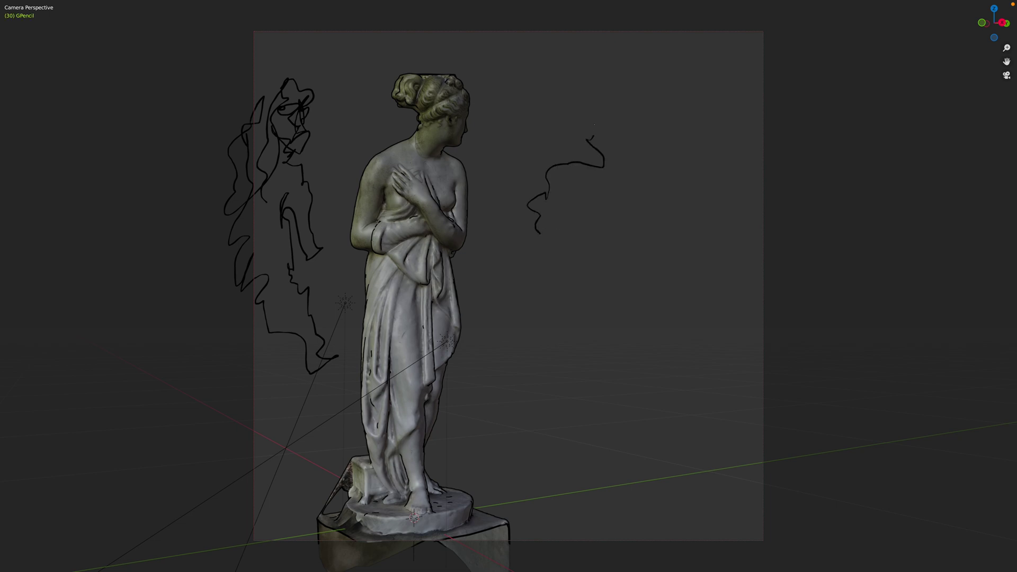
pyautogui.moveTo(594, 84)
pyautogui.mouseDown()
pyautogui.moveTo(638, 77)
pyautogui.moveTo(638, 139)
pyautogui.moveTo(643, 97)
pyautogui.mouseUp()
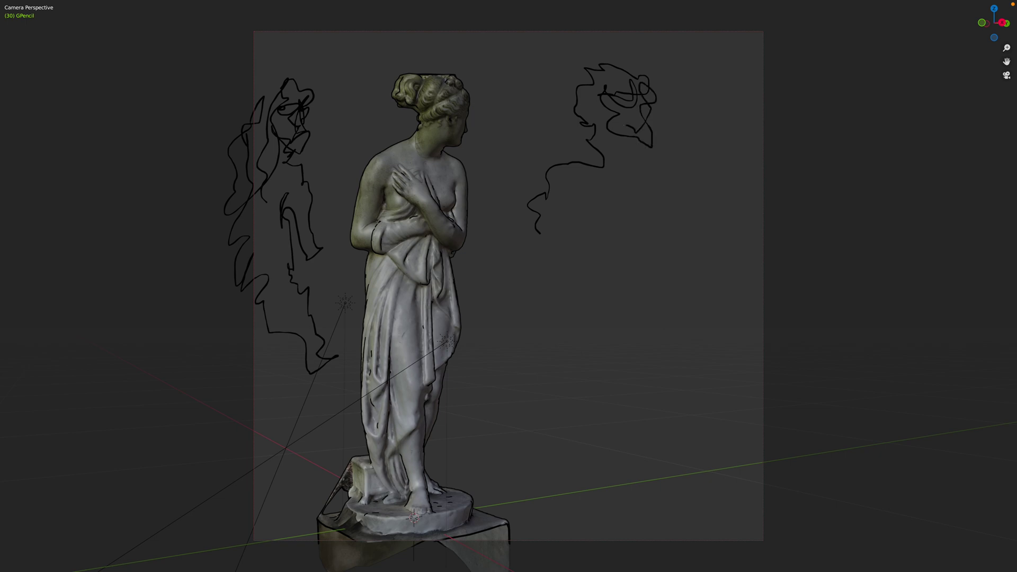
pyautogui.moveTo(630, 175)
pyautogui.mouseDown()
pyautogui.moveTo(675, 182)
pyautogui.moveTo(689, 262)
pyautogui.moveTo(604, 241)
pyautogui.moveTo(619, 229)
pyautogui.moveTo(609, 244)
pyautogui.moveTo(540, 238)
pyautogui.moveTo(567, 277)
pyautogui.moveTo(582, 259)
pyautogui.moveTo(609, 311)
pyautogui.moveTo(662, 292)
pyautogui.moveTo(686, 322)
pyautogui.moveTo(659, 410)
pyautogui.moveTo(601, 382)
pyautogui.moveTo(587, 440)
pyautogui.moveTo(613, 429)
pyautogui.mouseUp()
pyautogui.moveTo(595, 571)
pyautogui.mouseDown()
pyautogui.moveTo(557, 264)
pyautogui.moveTo(543, 225)
pyautogui.moveTo(528, 305)
pyautogui.moveTo(508, 341)
pyautogui.moveTo(556, 331)
pyautogui.moveTo(572, 442)
pyautogui.moveTo(609, 528)
pyautogui.moveTo(679, 220)
pyautogui.mouseUp()
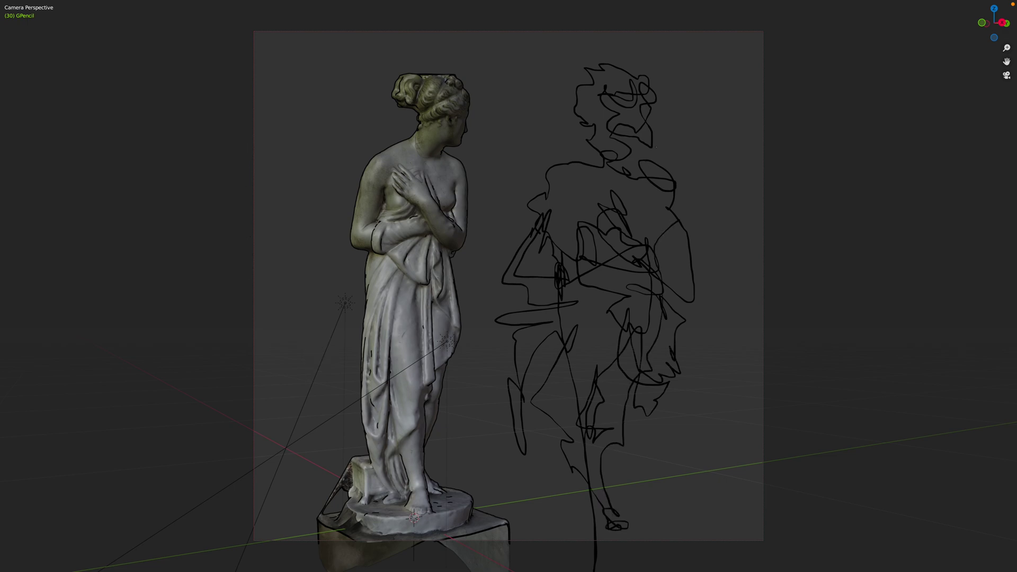
# Leave the full-screen viewport and frame the camera closely on the statue's head and torso, saving the file
pyautogui.moveTo(590, 219)
pyautogui.mouseDown(button='middle')
pyautogui.moveTo(509, 221)
pyautogui.moveTo(507, 256)
pyautogui.moveTo(574, 369)
pyautogui.mouseUp(button='middle')
pyautogui.scroll(-2, 522, 222)
pyautogui.scroll(2, 510, 220)
pyautogui.hotkey('ctrl', 'alt', 'space')
pyautogui.scroll(4, 507, 257)
pyautogui.scroll(3, 391, 105)
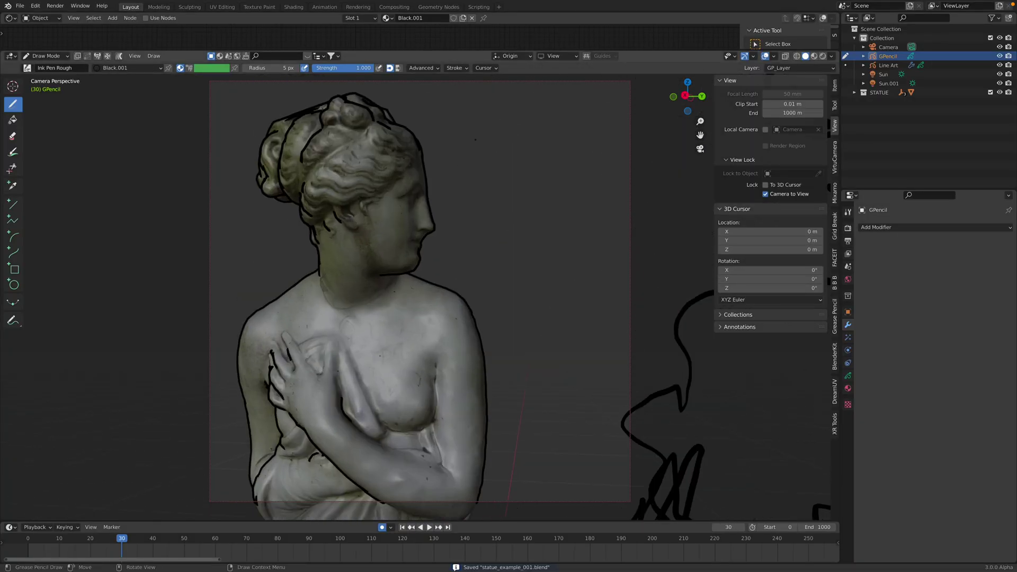
# Move the playhead to frame 41 and set the stroke placement to Surface
pyautogui.click(156, 539)
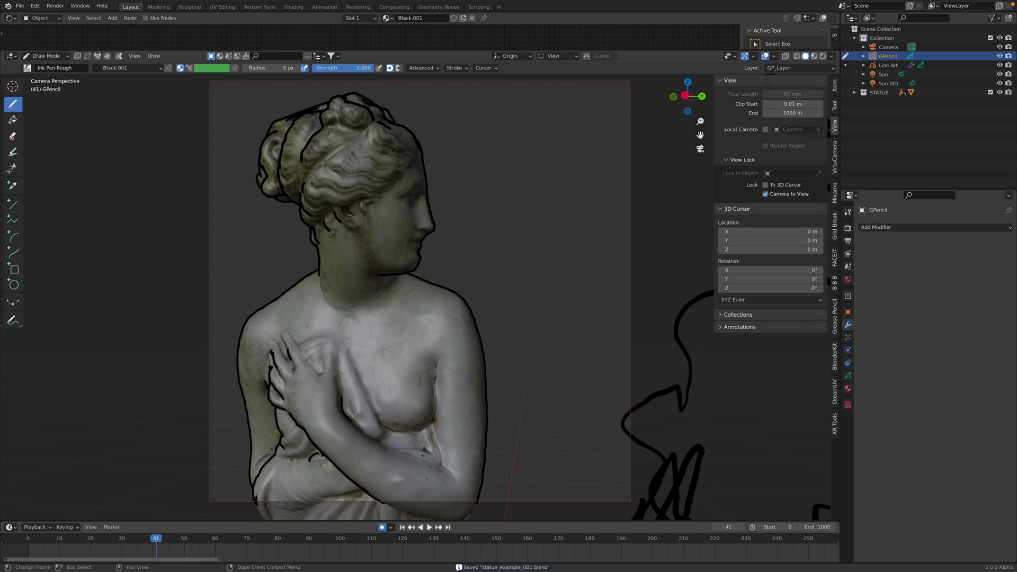
pyautogui.click(511, 56)
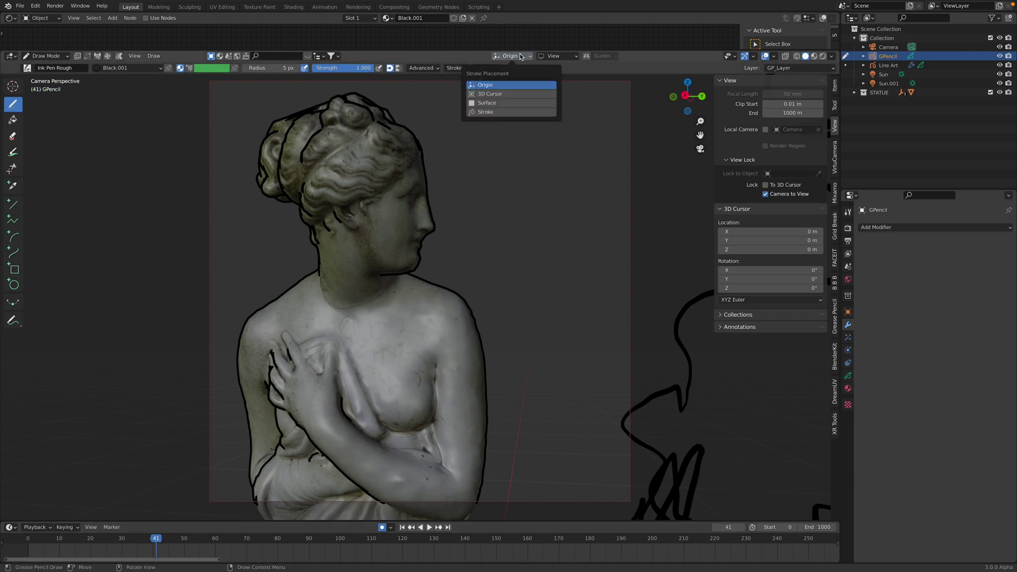
pyautogui.click(491, 103)
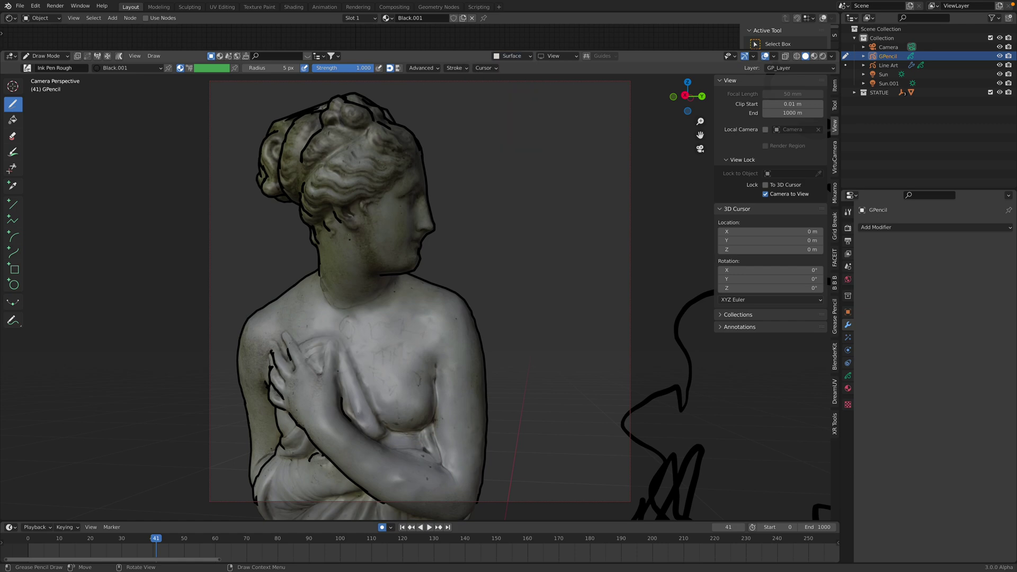
pyautogui.scroll(3, 451, 275)
pyautogui.keyDown('shift'); pyautogui.moveTo(450, 254); pyautogui.dragTo(524, 360, button='middle'); pyautogui.keyUp('shift')
pyautogui.moveTo(524, 318); pyautogui.dragTo(466, 318, button='middle')
pyautogui.keyDown('shift'); pyautogui.moveTo(504, 268); pyautogui.dragTo(442, 298, button='middle'); pyautogui.keyUp('shift')
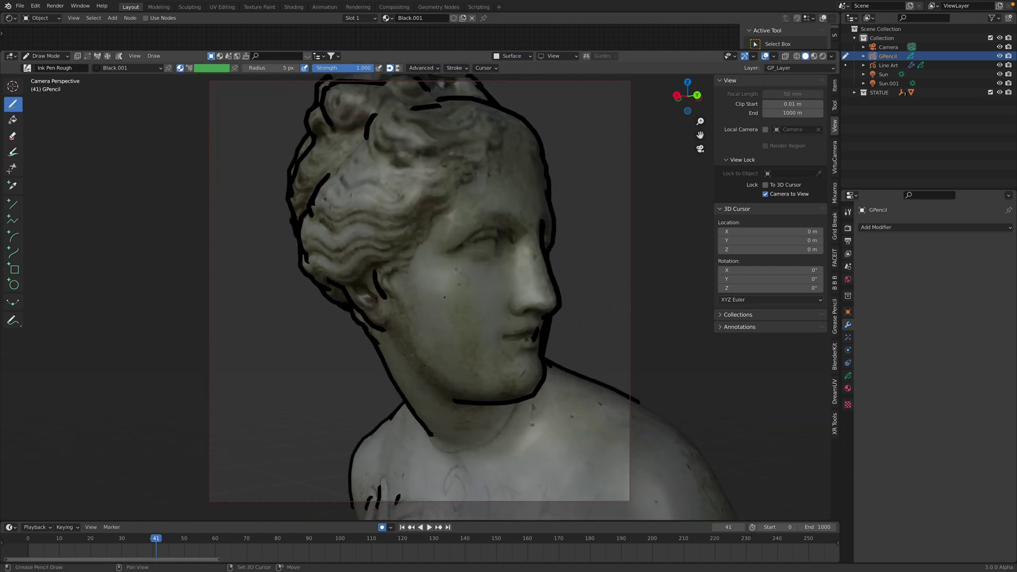
pyautogui.moveTo(446, 253); pyautogui.dragTo(468, 234)
pyautogui.hotkey('ctrl', 'z')
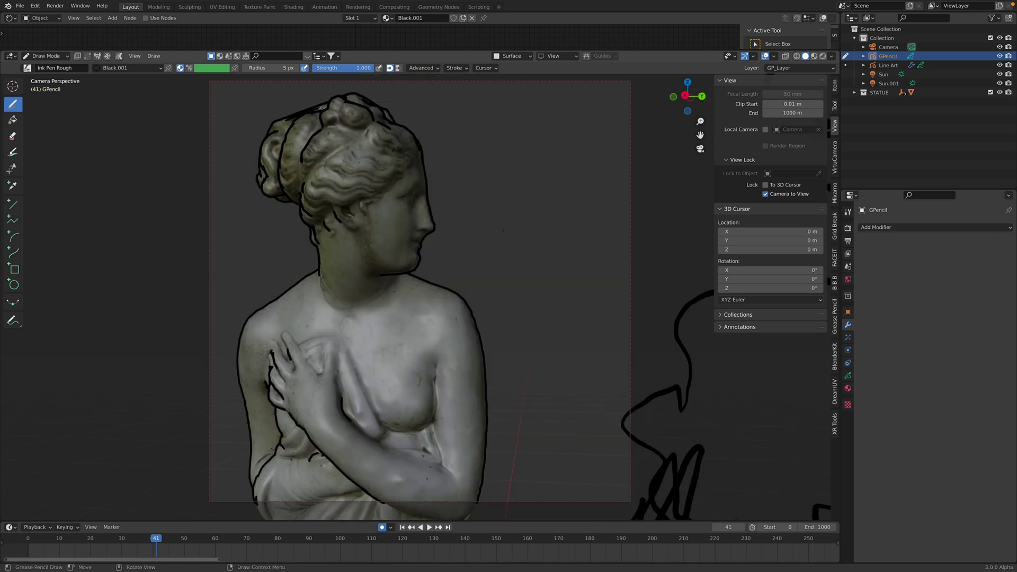
# Set the brush radius to 1 px and draw thin lines on the face around one eye, the nose side and the cheek
pyautogui.rightClick(505, 232)
pyautogui.moveTo(505, 232); pyautogui.dragTo(493, 232)
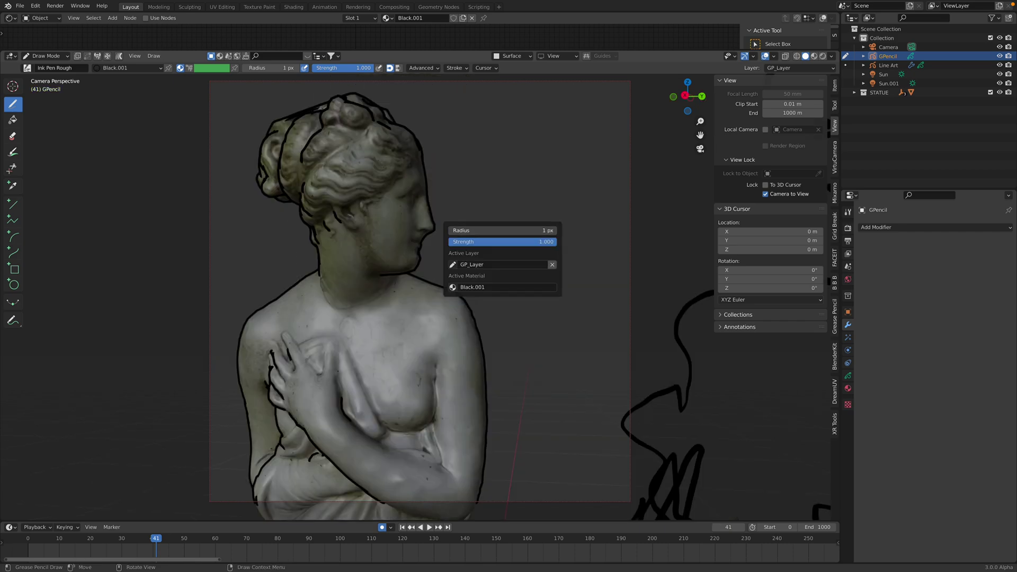
pyautogui.scroll(4, 424, 275)
pyautogui.moveTo(434, 275)
pyautogui.mouseDown(button='middle')
pyautogui.moveTo(369, 293)
pyautogui.moveTo(392, 292)
pyautogui.mouseUp(button='middle')
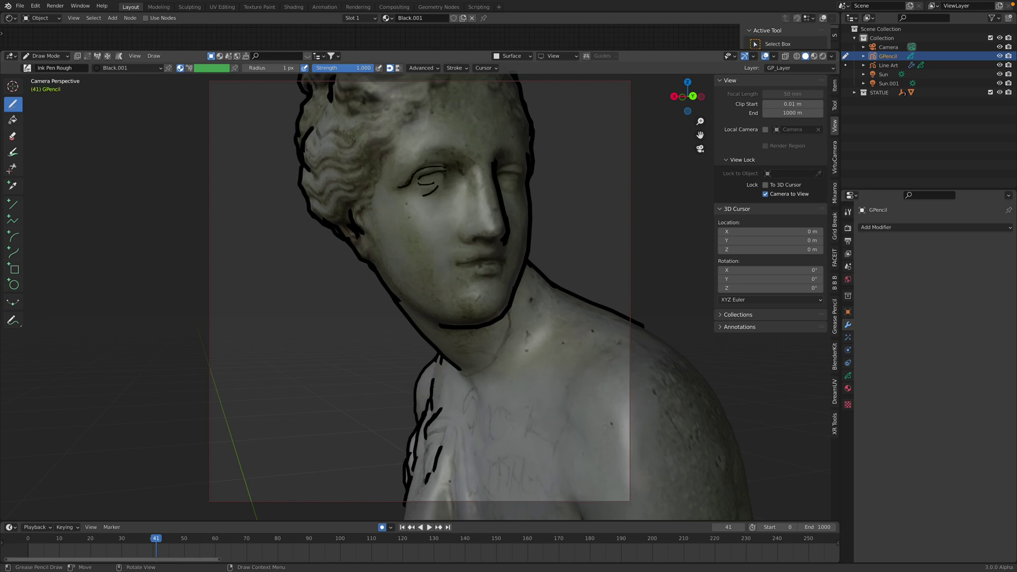
pyautogui.moveTo(471, 196); pyautogui.dragTo(465, 211)
pyautogui.moveTo(377, 286); pyautogui.dragTo(385, 281, button='middle')
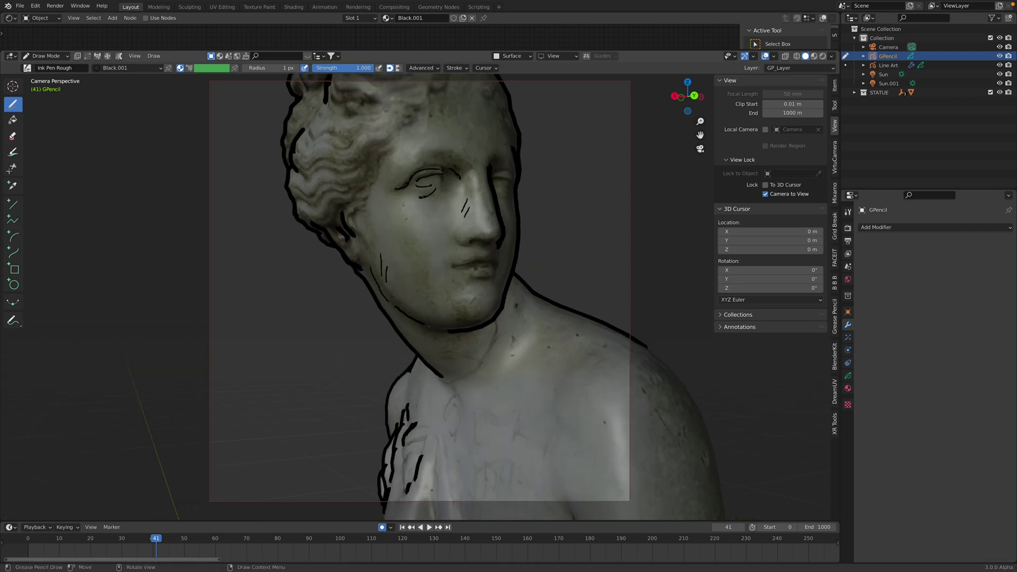
# Draw thin lines on the statue's surface along the lips, nostrils, nose tip and nose bridge
pyautogui.moveTo(430, 302); pyautogui.dragTo(402, 285, button='middle')
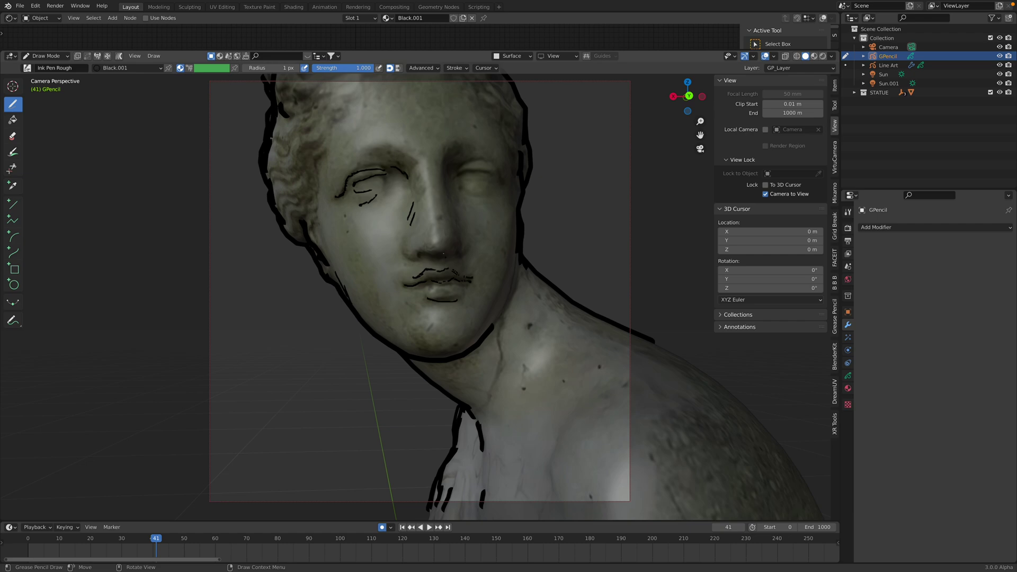
pyautogui.scroll(3, 419, 291)
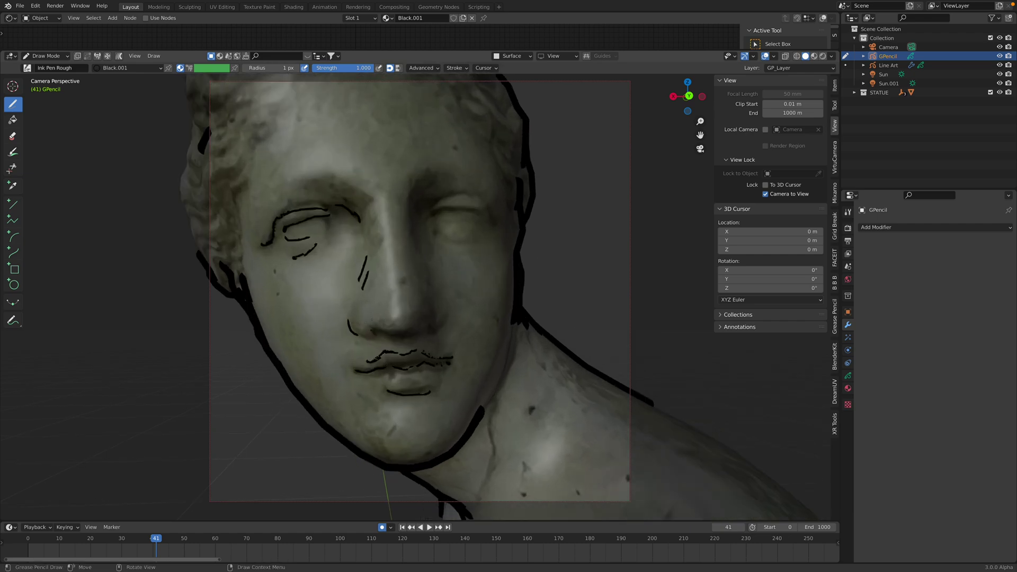
pyautogui.moveTo(371, 320)
pyautogui.mouseDown(button='middle')
pyautogui.moveTo(371, 335)
pyautogui.moveTo(436, 331)
pyautogui.moveTo(396, 325)
pyautogui.mouseUp(button='middle')
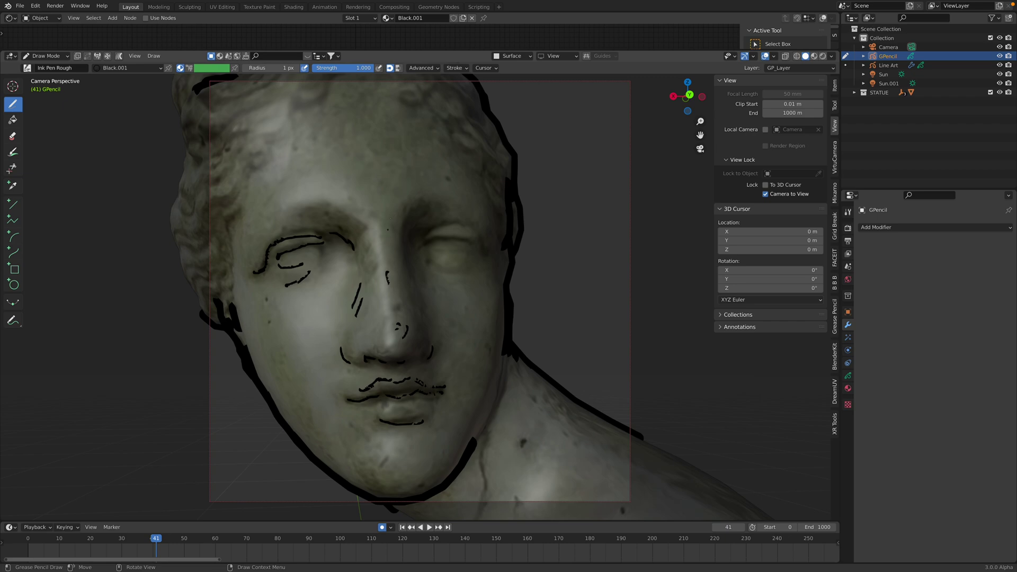
pyautogui.moveTo(407, 232); pyautogui.dragTo(421, 229, button='middle')
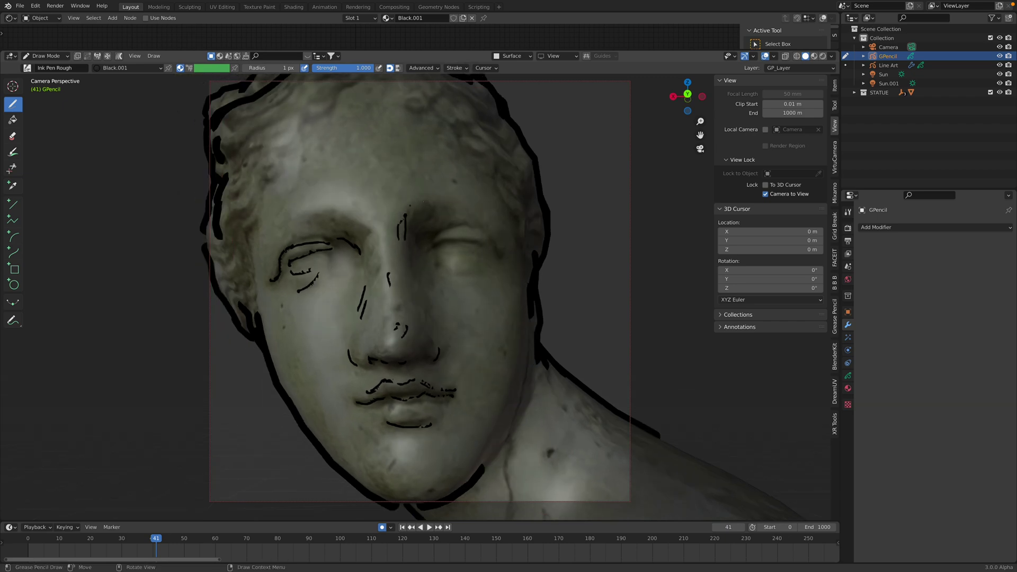
# Draw the second eyebrow and eye on the statue's face and widen the framing to the whole head
pyautogui.moveTo(479, 206); pyautogui.dragTo(416, 212)
pyautogui.moveTo(478, 231)
pyautogui.mouseDown()
pyautogui.moveTo(433, 243)
pyautogui.moveTo(479, 234)
pyautogui.mouseUp()
pyautogui.scroll(-3, 482, 238)
pyautogui.moveTo(487, 245); pyautogui.dragTo(510, 252, button='middle')
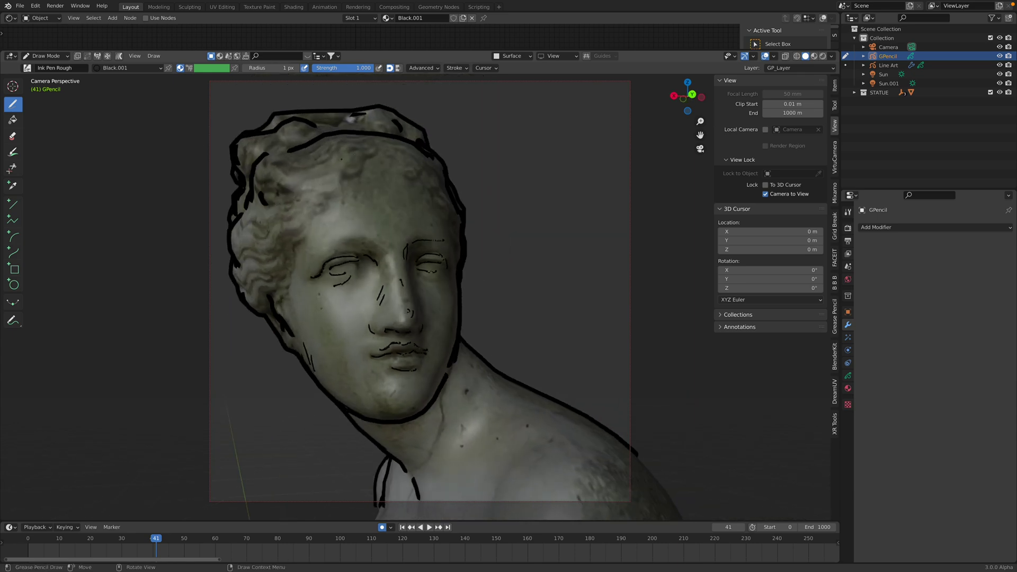
# Draw thin lines on the statue's surface along the hairline, from the forehead down towards the ear
pyautogui.moveTo(344, 175); pyautogui.dragTo(342, 177)
pyautogui.moveTo(337, 187); pyautogui.dragTo(334, 191)
pyautogui.moveTo(360, 212); pyautogui.dragTo(402, 220, button='middle')
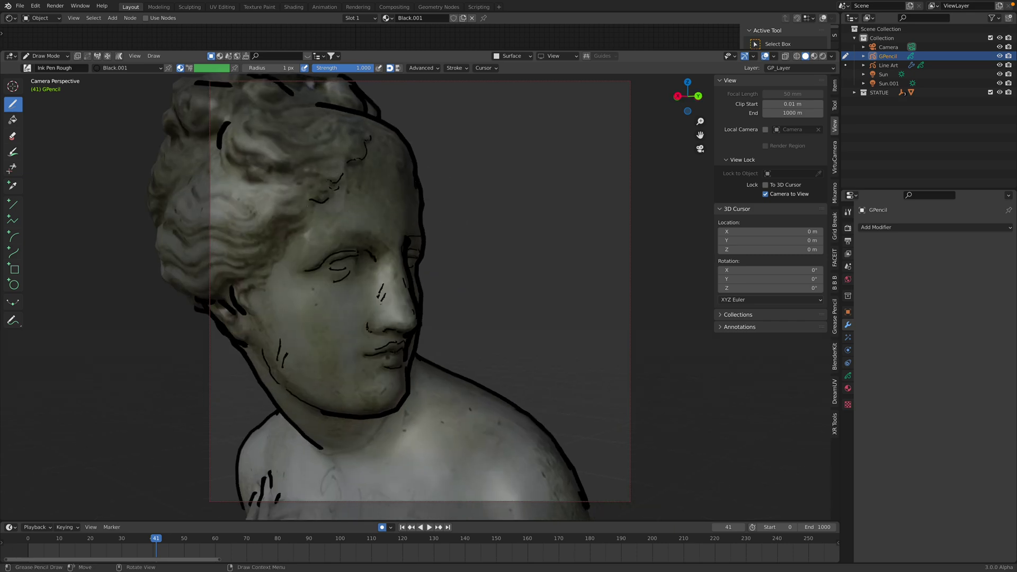
pyautogui.keyDown('shift'); pyautogui.moveTo(307, 205); pyautogui.dragTo(383, 204, button='middle'); pyautogui.keyUp('shift')
pyautogui.moveTo(395, 204); pyautogui.dragTo(350, 222)
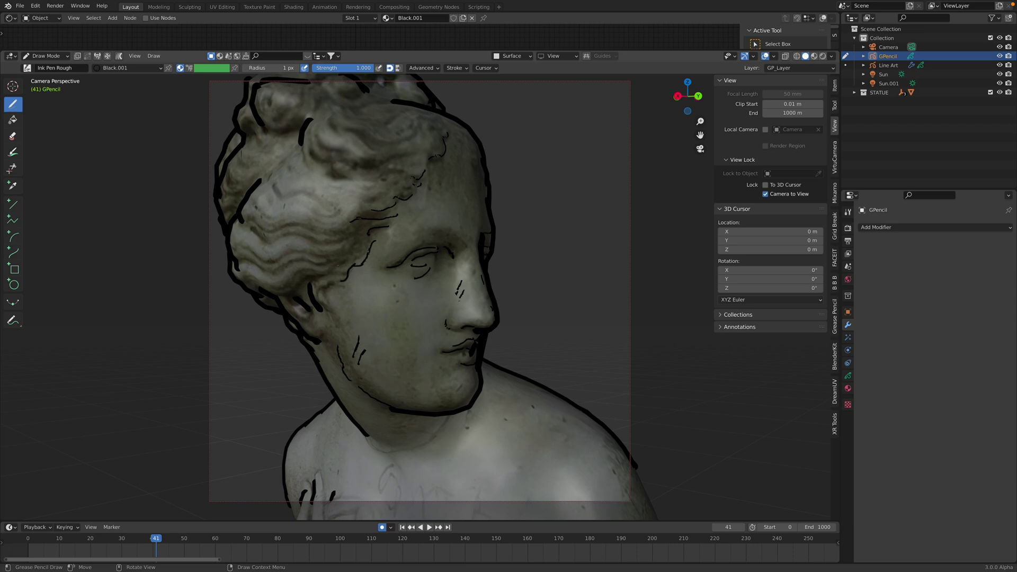
# Draw thin wavy strokes across the hair on the side of the head and around the ear, and set the brush radius to 5 px
pyautogui.moveTo(477, 265); pyautogui.dragTo(529, 264, button='middle')
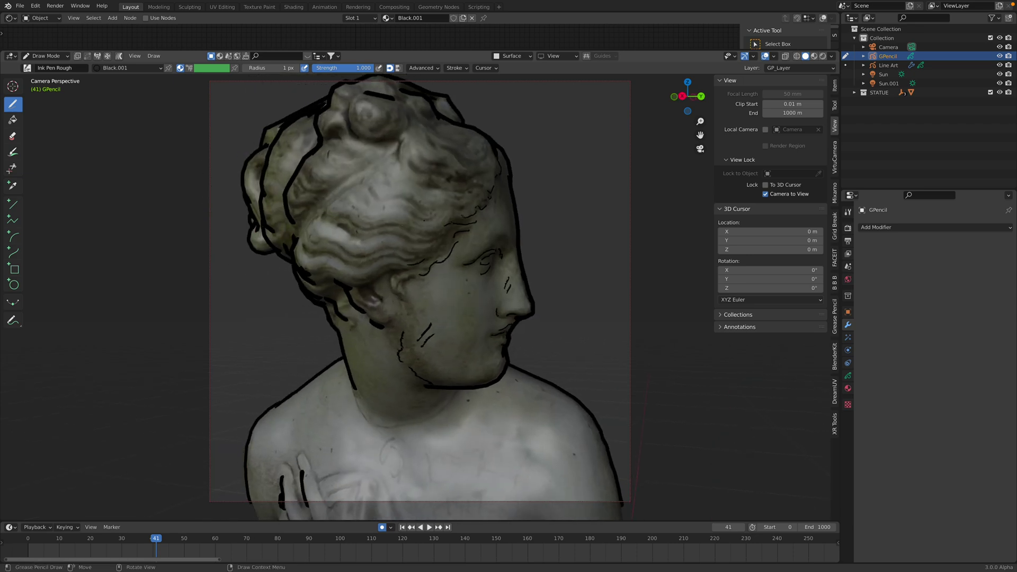
pyautogui.moveTo(425, 222)
pyautogui.mouseDown()
pyautogui.moveTo(336, 225)
pyautogui.moveTo(424, 237)
pyautogui.moveTo(359, 256)
pyautogui.mouseUp()
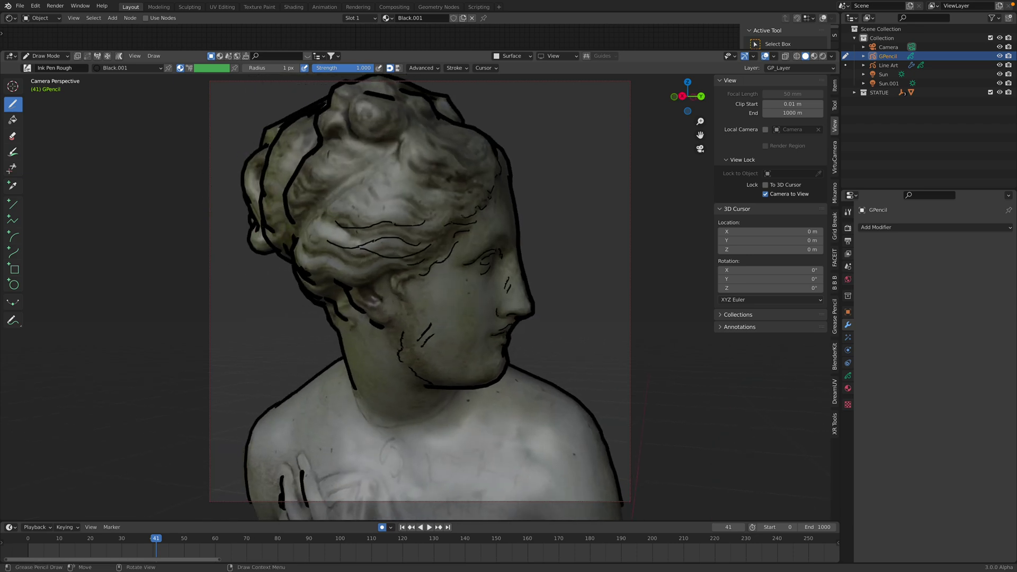
pyautogui.moveTo(432, 244); pyautogui.dragTo(307, 267)
pyautogui.scroll(4, 476, 265)
pyautogui.rightClick(386, 262)
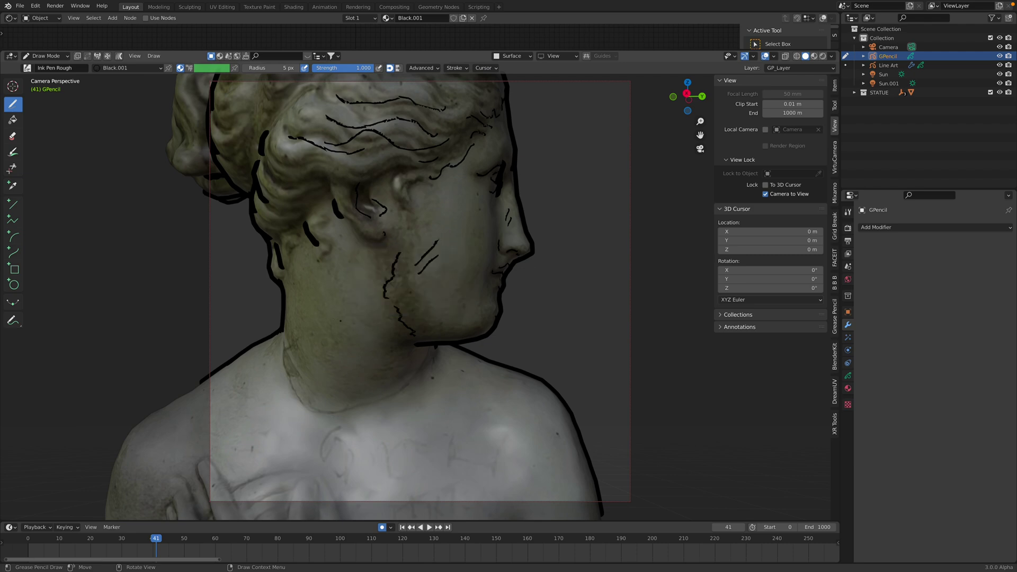
pyautogui.moveTo(347, 333); pyautogui.dragTo(313, 333, button='middle')
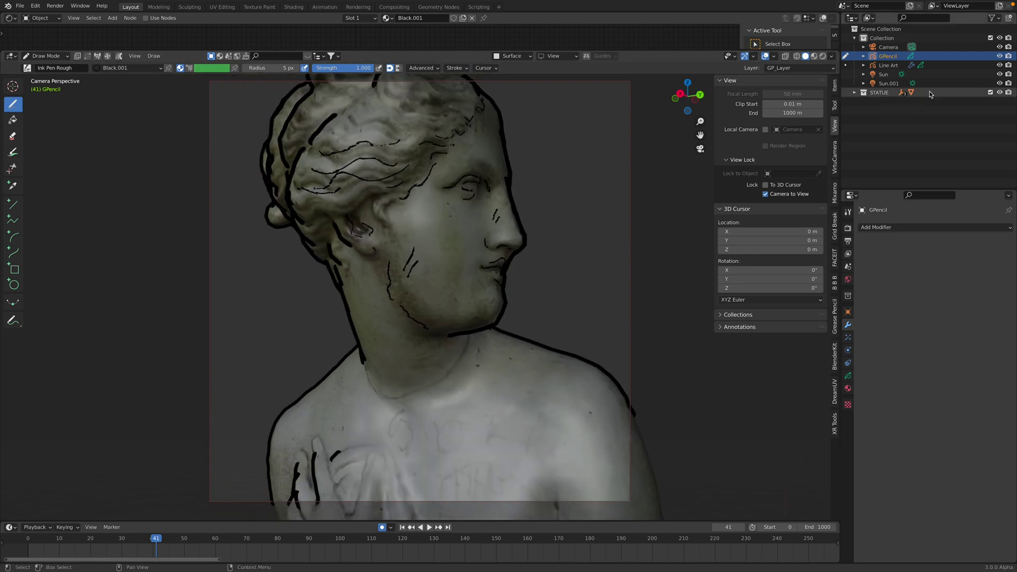
# Hide the STATUE collection to examine the lines alone from several angles, and show the statue again
pyautogui.click(998, 93)
pyautogui.click(999, 93)
pyautogui.click(999, 92)
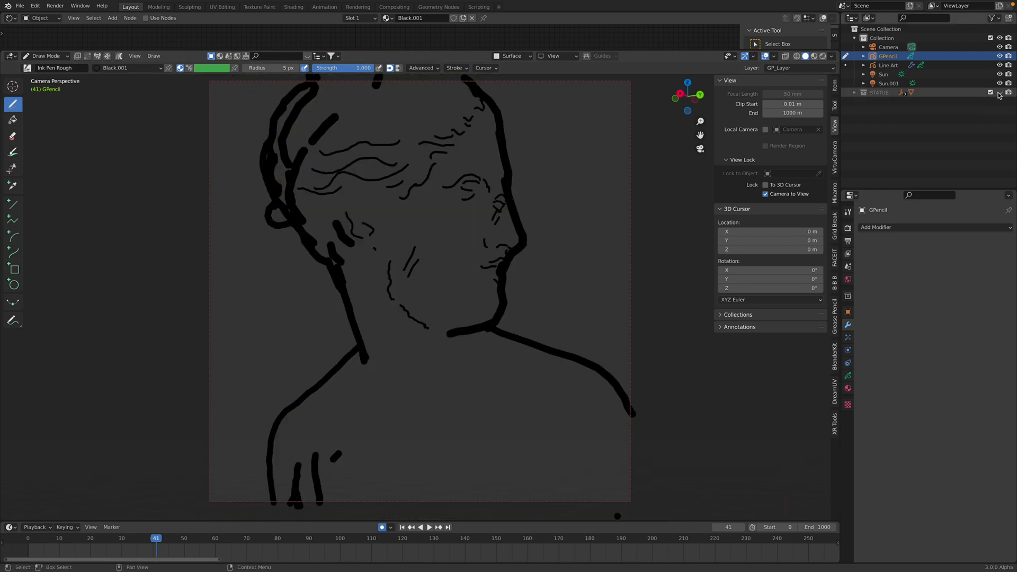
pyautogui.click(999, 93)
pyautogui.click(999, 94)
pyautogui.moveTo(625, 414)
pyautogui.mouseDown(button='middle')
pyautogui.moveTo(542, 422)
pyautogui.moveTo(609, 413)
pyautogui.mouseUp(button='middle')
pyautogui.scroll(-3, 593, 371)
pyautogui.moveTo(513, 261); pyautogui.dragTo(470, 257, button='middle')
pyautogui.scroll(3, 458, 248)
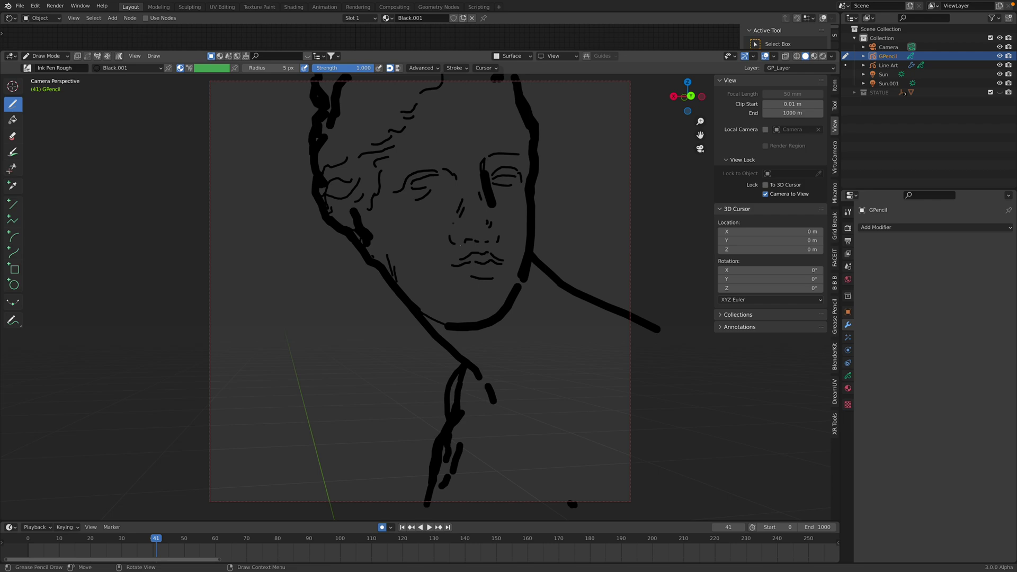
pyautogui.moveTo(614, 291); pyautogui.dragTo(646, 291, button='middle')
pyautogui.scroll(-2, 486, 217)
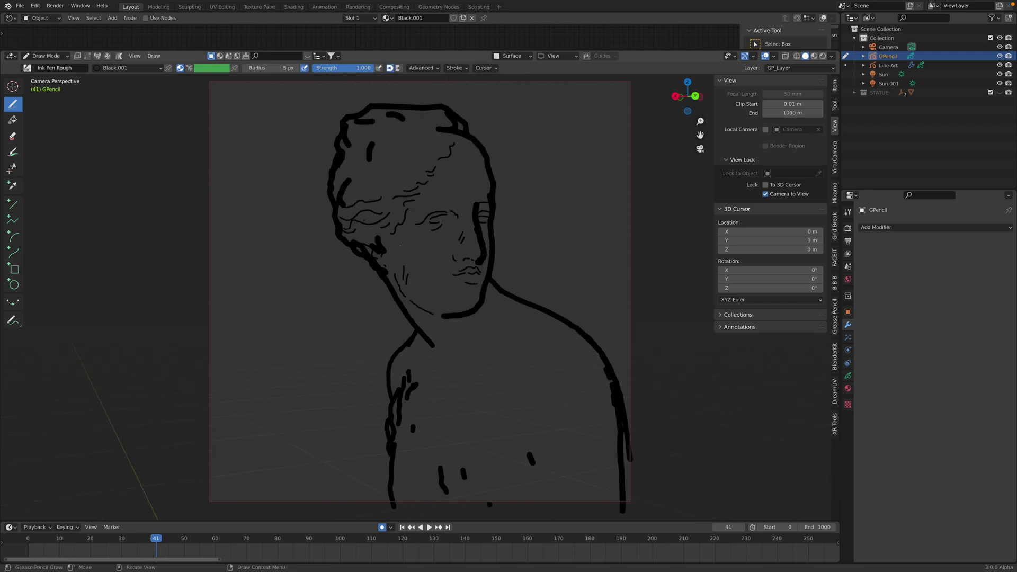
pyautogui.click(999, 93)
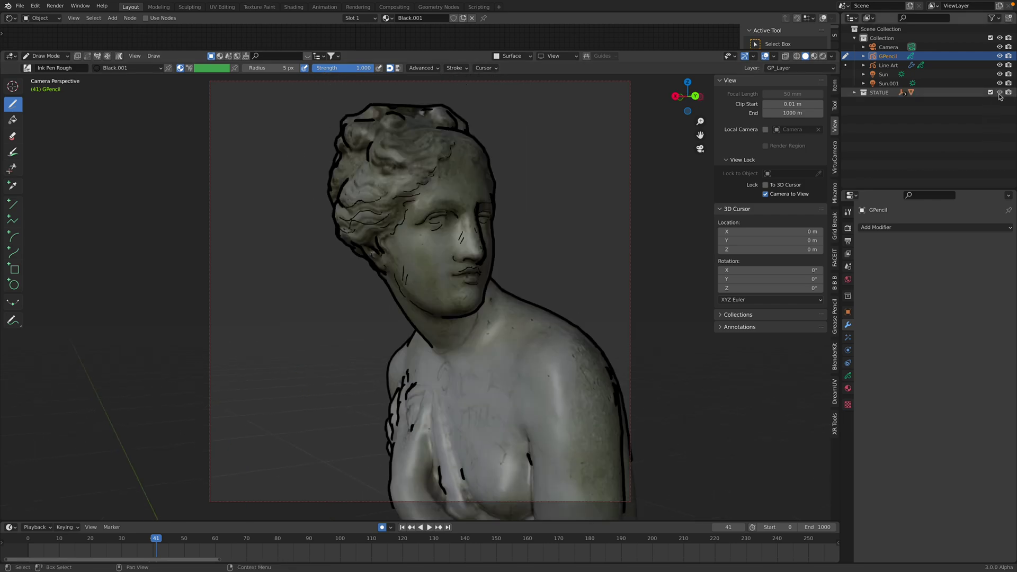
# Draw outlines around the fingers of the hand resting on the chest, with short strokes on the folds beside them
pyautogui.moveTo(424, 296); pyautogui.dragTo(492, 296, button='middle')
pyautogui.scroll(3, 435, 345)
pyautogui.moveTo(330, 345); pyautogui.dragTo(389, 344, button='middle')
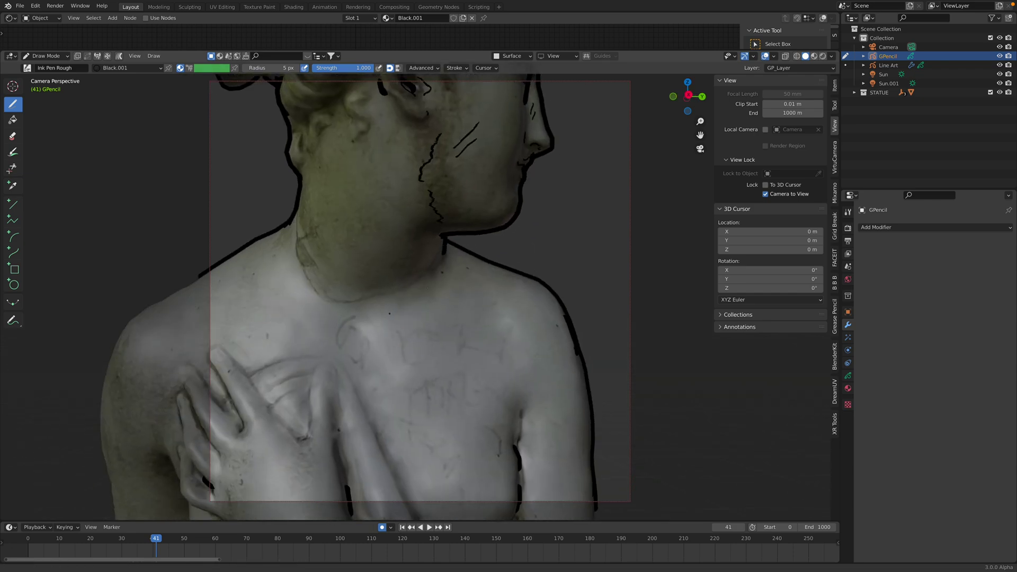
pyautogui.moveTo(349, 386)
pyautogui.keyDown('shift'); pyautogui.mouseDown(button='middle')
pyautogui.moveTo(431, 313)
pyautogui.moveTo(459, 311)
pyautogui.mouseUp(button='middle'); pyautogui.keyUp('shift')
pyautogui.moveTo(349, 388)
pyautogui.mouseDown()
pyautogui.moveTo(294, 316)
pyautogui.moveTo(290, 292)
pyautogui.moveTo(362, 358)
pyautogui.mouseUp()
pyautogui.moveTo(303, 280)
pyautogui.mouseDown()
pyautogui.moveTo(349, 300)
pyautogui.moveTo(379, 331)
pyautogui.mouseUp()
pyautogui.moveTo(379, 331)
pyautogui.mouseDown()
pyautogui.moveTo(322, 243)
pyautogui.moveTo(430, 339)
pyautogui.moveTo(445, 334)
pyautogui.moveTo(430, 286)
pyautogui.moveTo(439, 272)
pyautogui.moveTo(377, 267)
pyautogui.mouseUp()
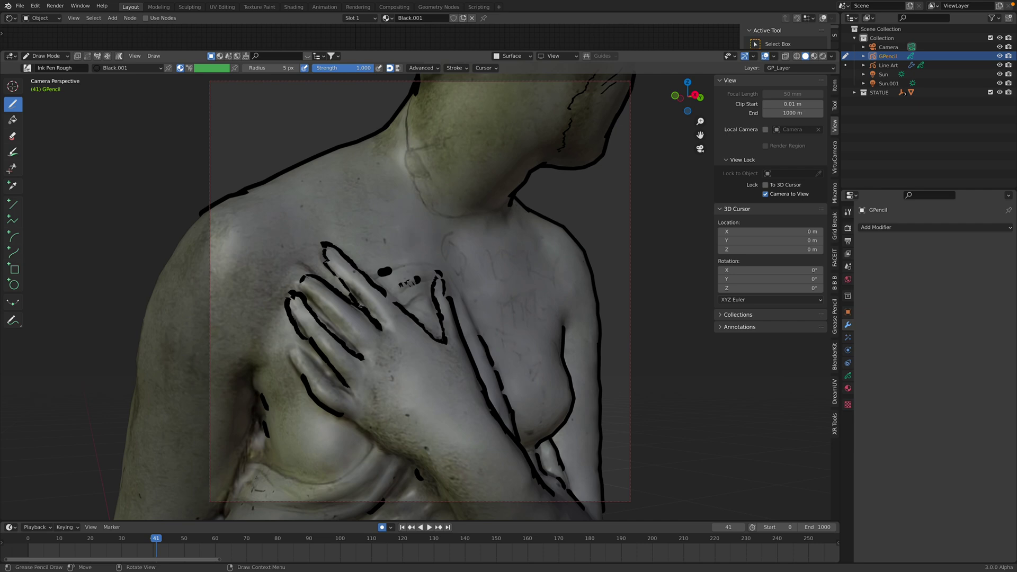
pyautogui.moveTo(376, 267); pyautogui.dragTo(413, 261)
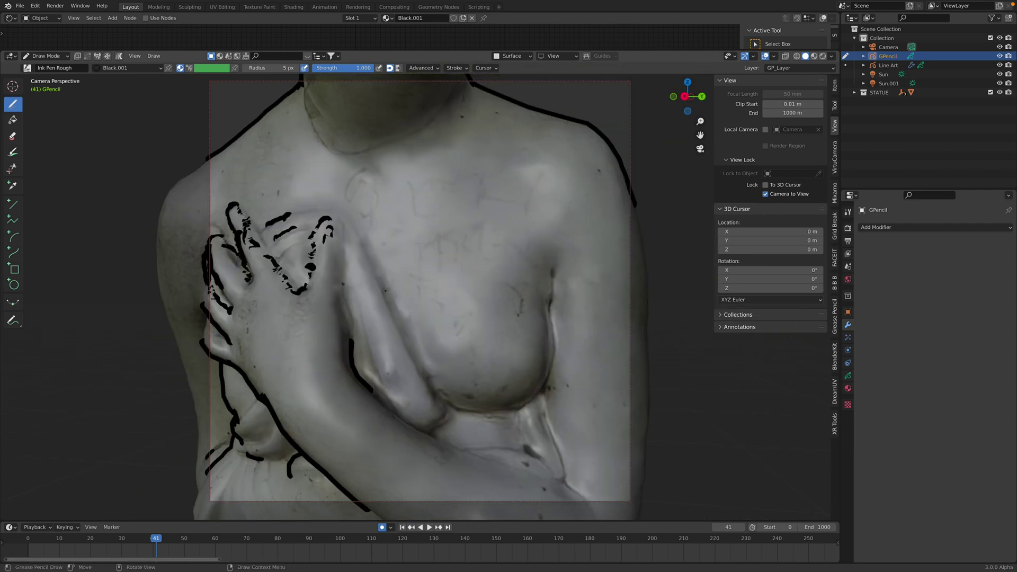
# Draw a long line down the drapery edge on the chest, short marks at the collarbones and a curve around the neck base
pyautogui.moveTo(363, 233)
pyautogui.mouseDown()
pyautogui.moveTo(396, 333)
pyautogui.moveTo(441, 409)
pyautogui.mouseUp()
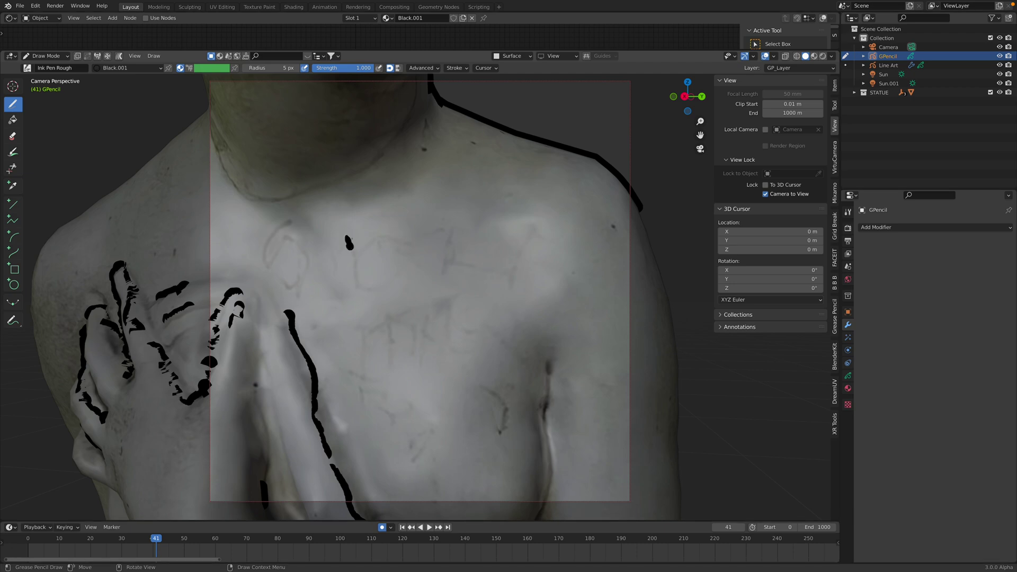
pyautogui.moveTo(356, 225); pyautogui.dragTo(365, 252)
pyautogui.moveTo(413, 226); pyautogui.dragTo(466, 246)
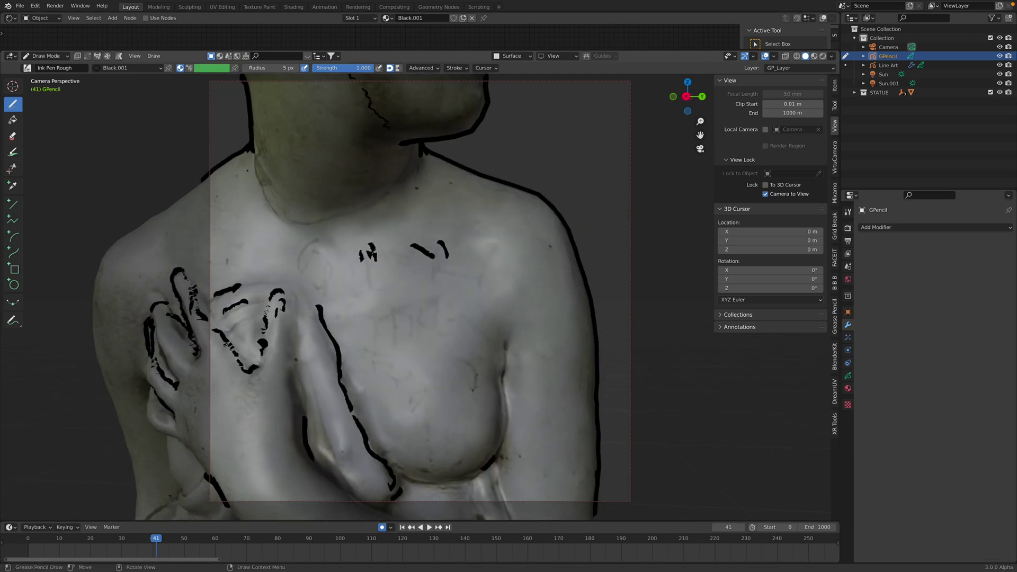
pyautogui.moveTo(244, 159); pyautogui.dragTo(251, 190)
pyautogui.moveTo(268, 204)
pyautogui.mouseDown()
pyautogui.moveTo(286, 220)
pyautogui.moveTo(332, 225)
pyautogui.moveTo(397, 180)
pyautogui.mouseUp()
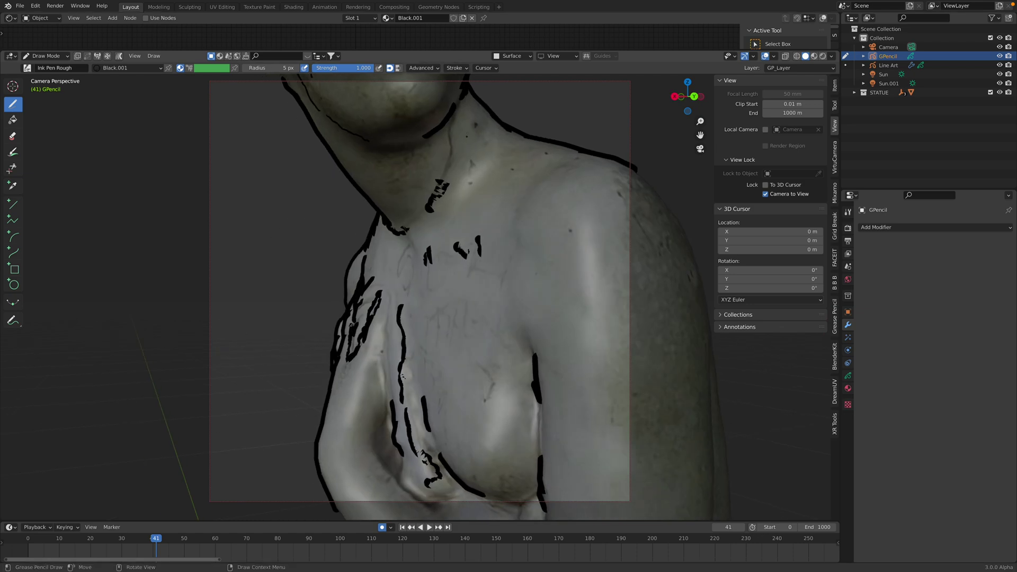
# Add short strokes on the neck and shoulder, and draw lines from the armpit down the inner arm to the elbow and forearm
pyautogui.moveTo(470, 131); pyautogui.dragTo(461, 159)
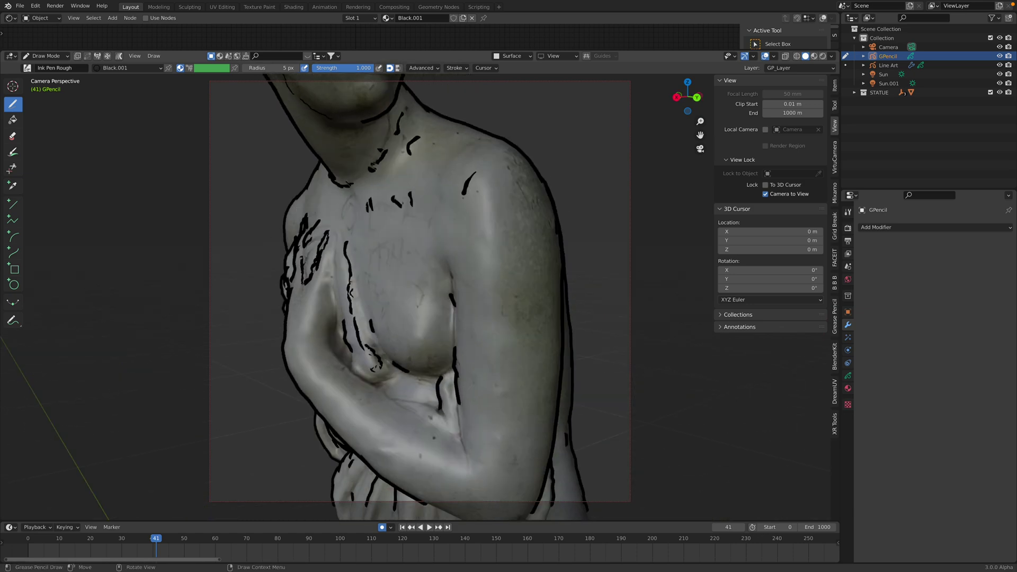
pyautogui.moveTo(474, 186); pyautogui.dragTo(477, 195)
pyautogui.moveTo(477, 196); pyautogui.dragTo(466, 219)
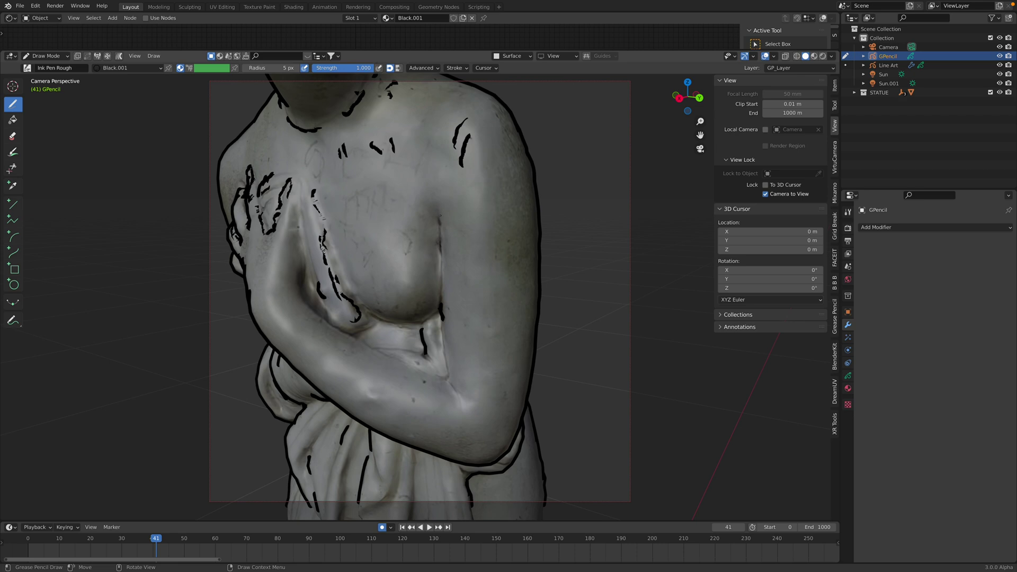
pyautogui.moveTo(438, 213)
pyautogui.mouseDown()
pyautogui.moveTo(450, 259)
pyautogui.moveTo(447, 382)
pyautogui.moveTo(459, 409)
pyautogui.mouseUp()
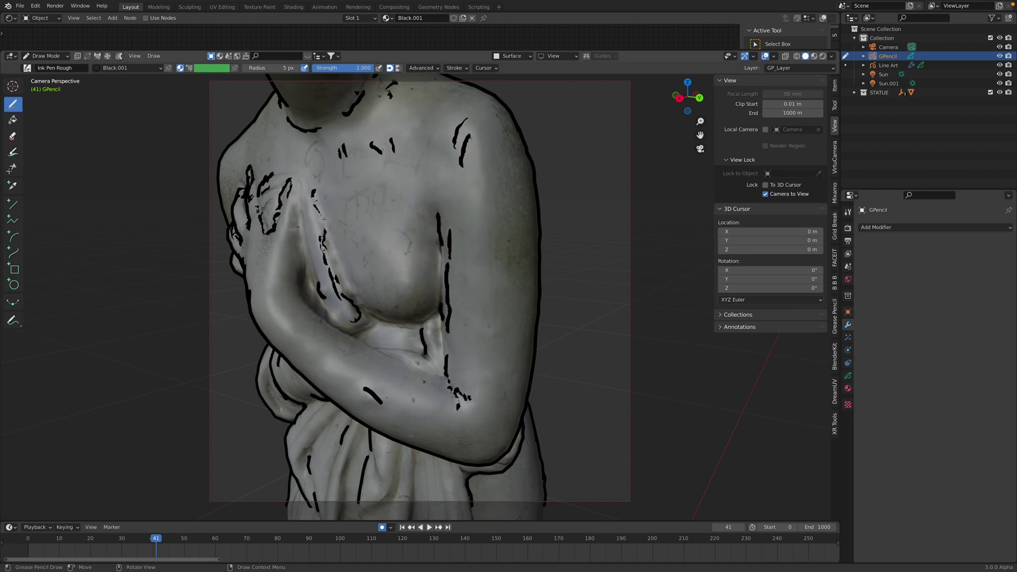
# Hide the Line Art object and the STATUE collection, and examine the hand-drawn strokes alone from several angles
pyautogui.scroll(-4, 386, 398)
pyautogui.moveTo(386, 397)
pyautogui.mouseDown(button='middle')
pyautogui.moveTo(434, 397)
pyautogui.moveTo(389, 397)
pyautogui.mouseUp(button='middle')
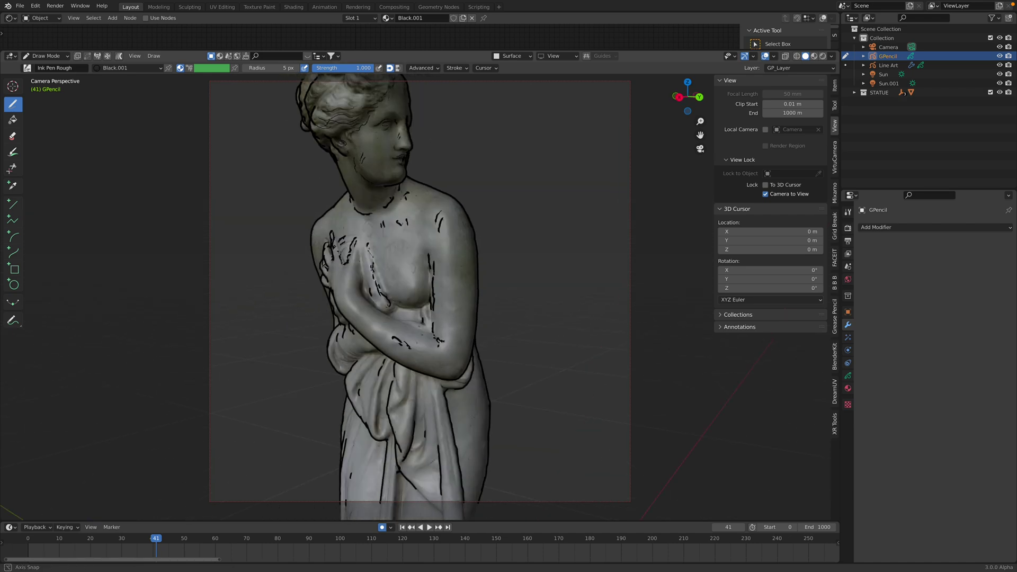
pyautogui.moveTo(384, 286); pyautogui.dragTo(373, 285, button='middle')
pyautogui.click(999, 65)
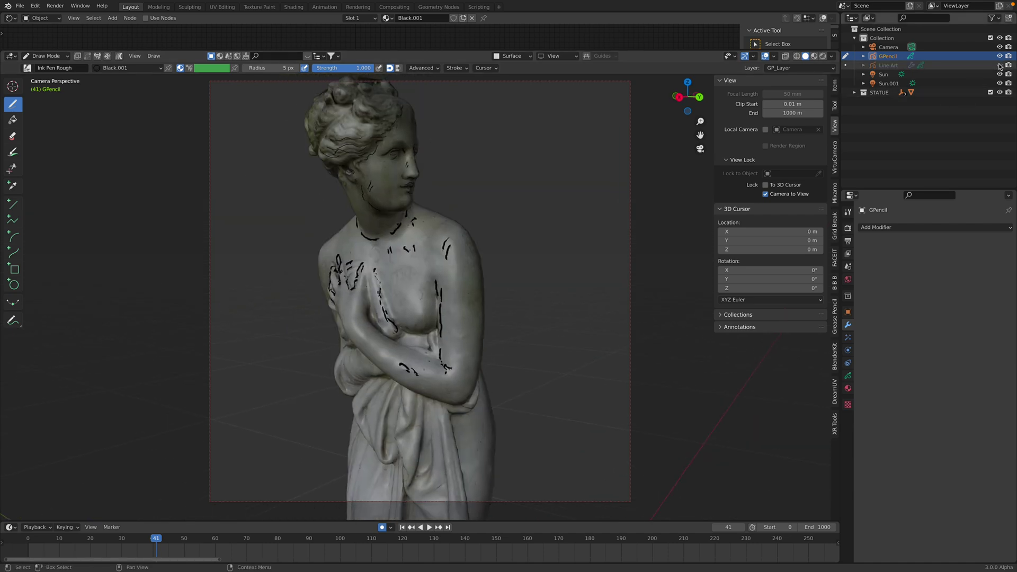
pyautogui.click(999, 92)
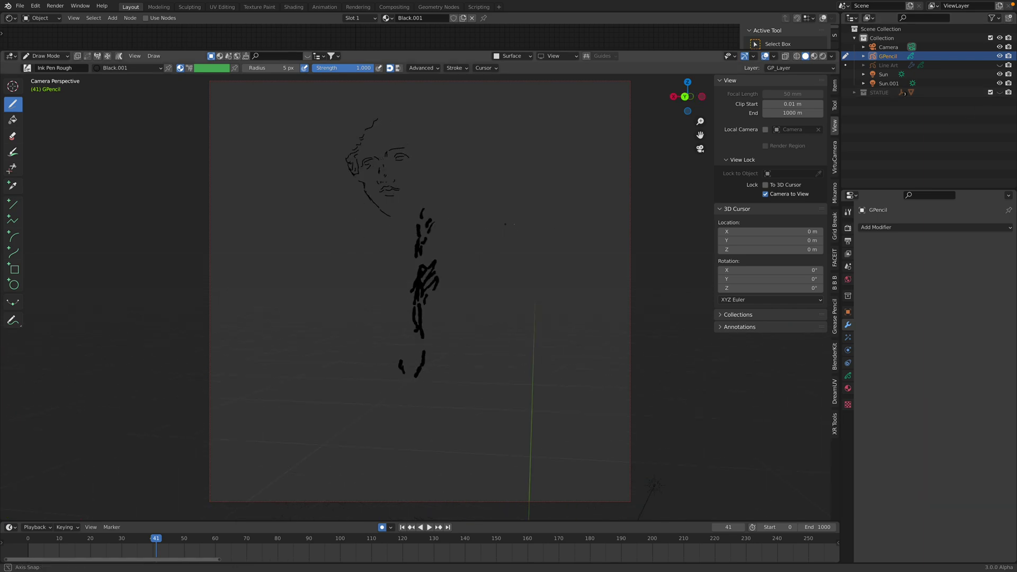
pyautogui.moveTo(513, 224); pyautogui.dragTo(453, 220, button='middle')
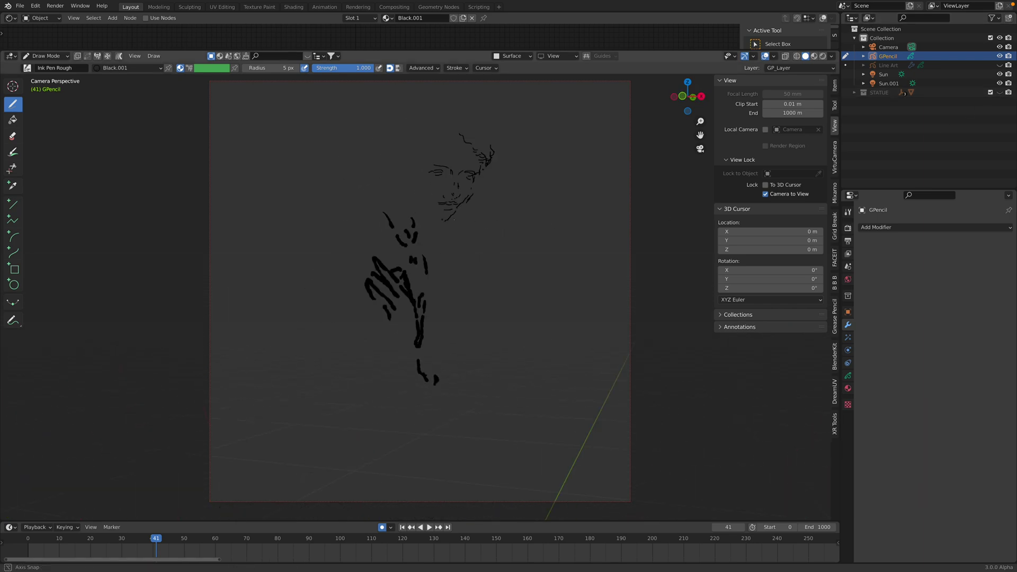
pyautogui.moveTo(320, 283); pyautogui.dragTo(244, 279, button='middle')
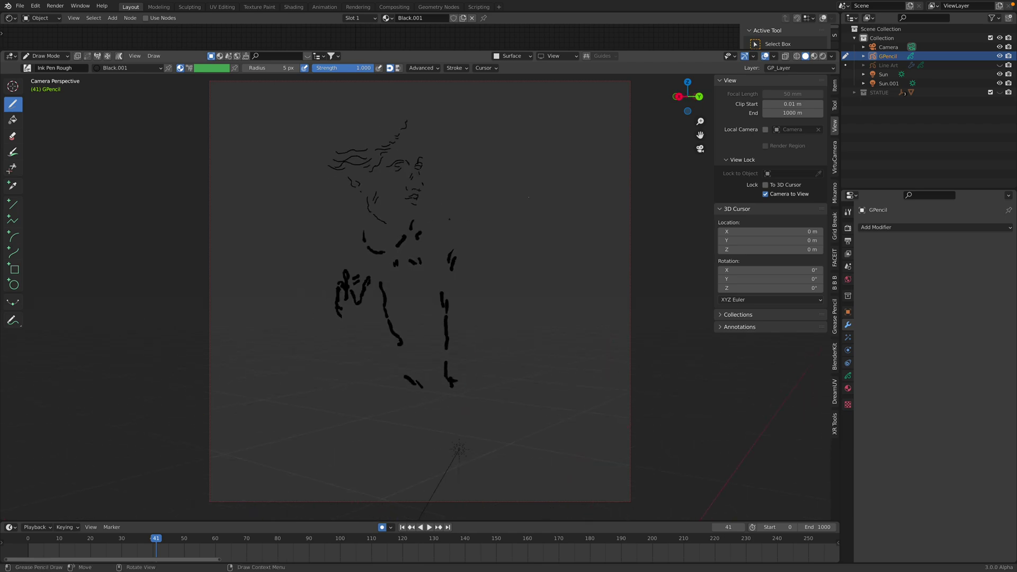
# Select the Line Art object, toggle the GPencil strokes' visibility for comparison, and show the Line Art outlines again
pyautogui.click(889, 65)
pyautogui.click(999, 56)
pyautogui.click(999, 56)
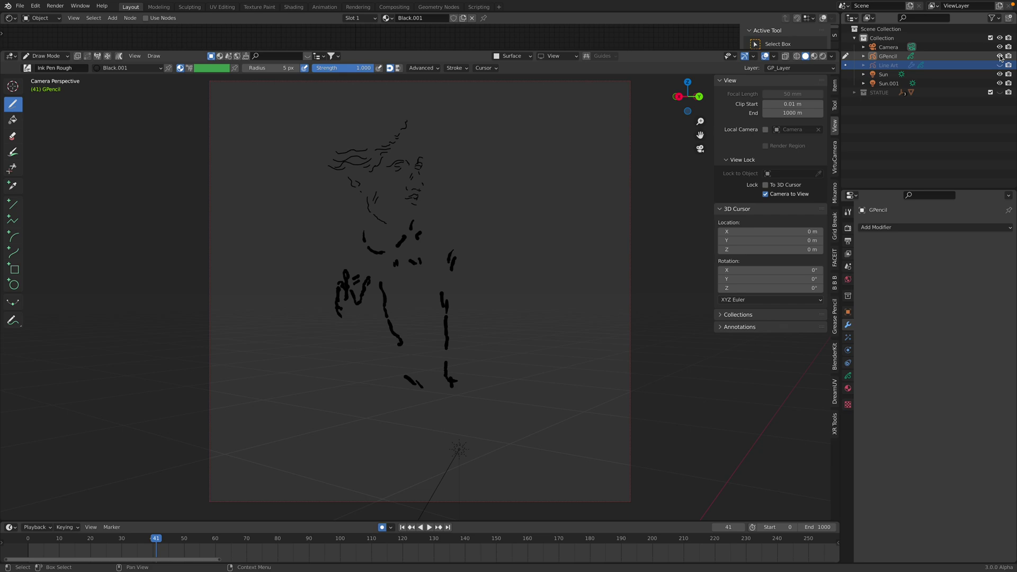
pyautogui.click(999, 56)
pyautogui.click(999, 56)
pyautogui.moveTo(485, 239); pyautogui.dragTo(392, 243, button='middle')
pyautogui.moveTo(439, 275); pyautogui.dragTo(419, 275, button='middle')
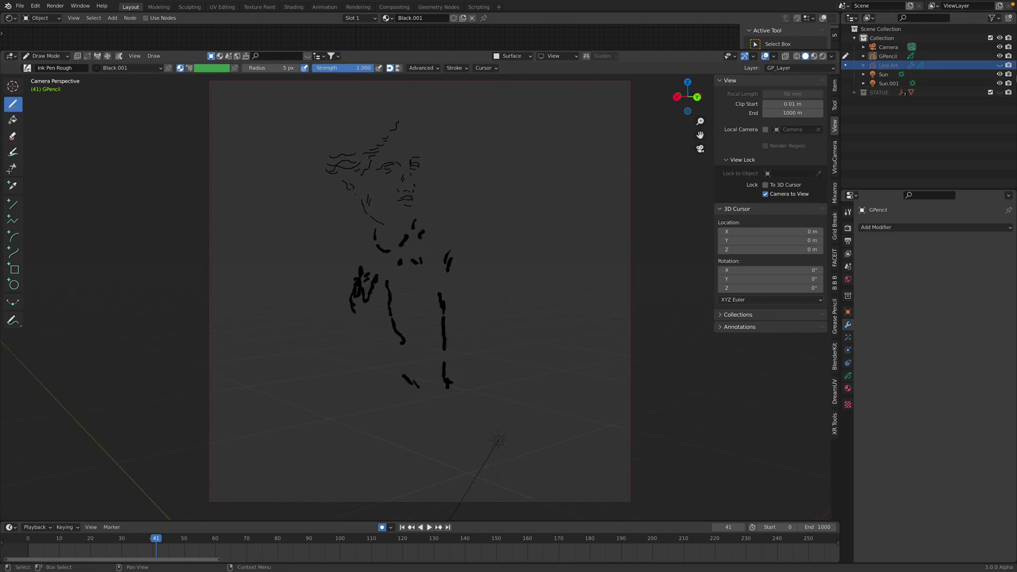
pyautogui.click(999, 65)
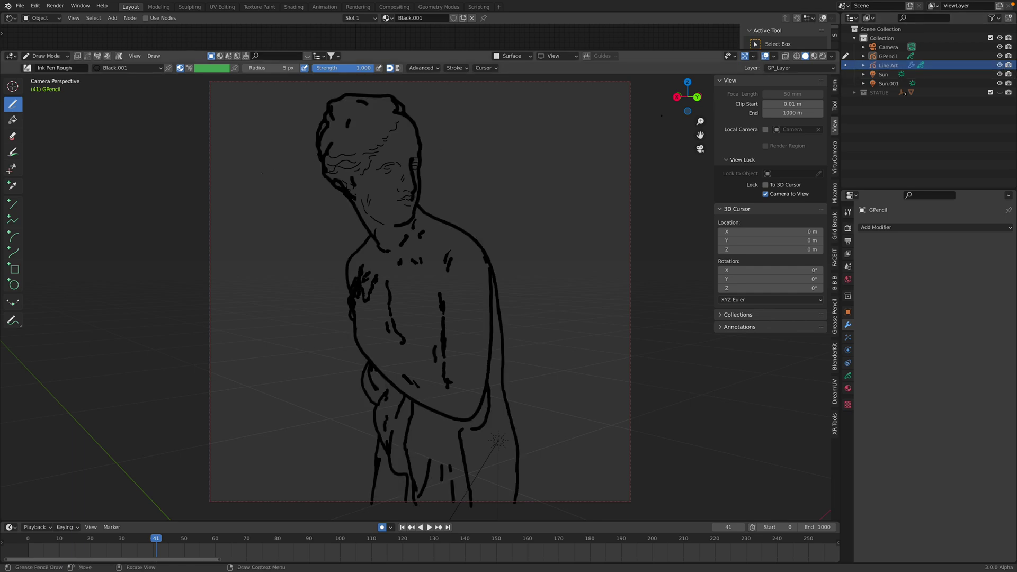
# Switch from Draw Mode to Object Mode, frame the whole figure and save statue_example_001.blend
pyautogui.click(32, 70)
pyautogui.click(37, 56)
pyautogui.click(48, 66)
pyautogui.scroll(-1, 470, 239)
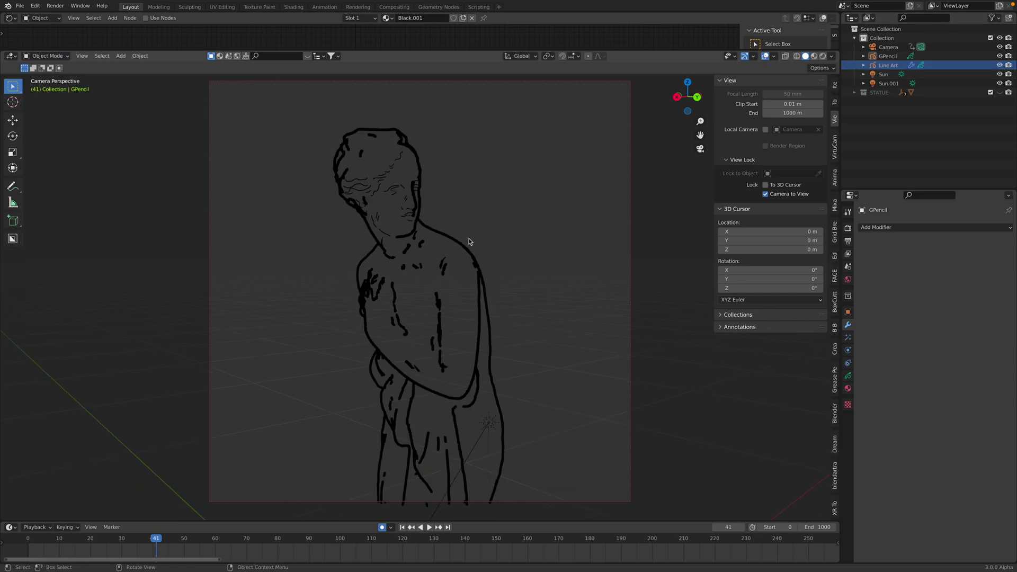
pyautogui.moveTo(469, 242); pyautogui.dragTo(442, 236, button='middle')
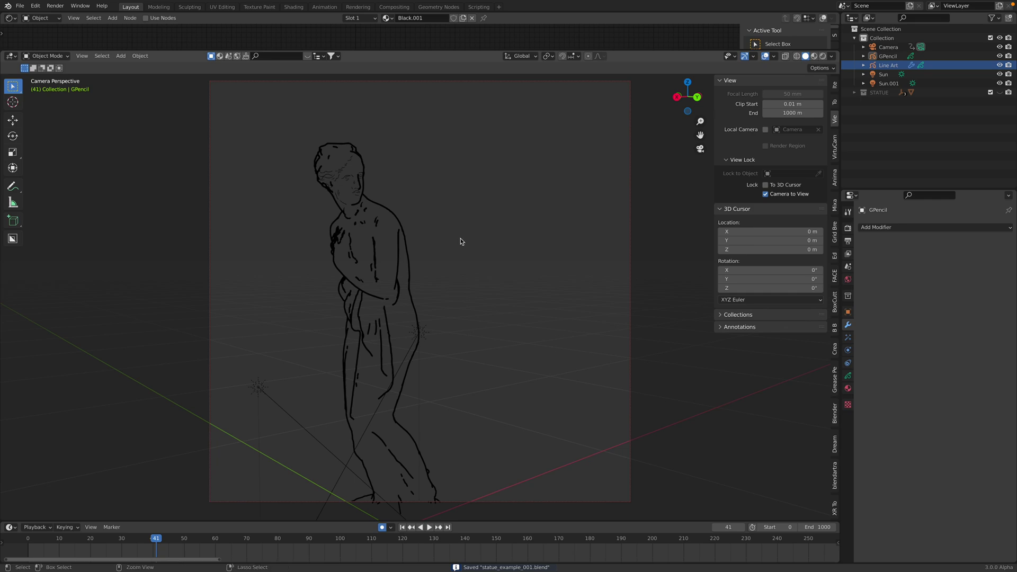
# Switch to the Finder desktop, preview RENDER_STATUE.usdz enlarged and from several sides, and return to the line drawing in Blender
pyautogui.hotkey('ctrl', 'Left')
pyautogui.moveTo(371, 112); pyautogui.dragTo(261, 104)
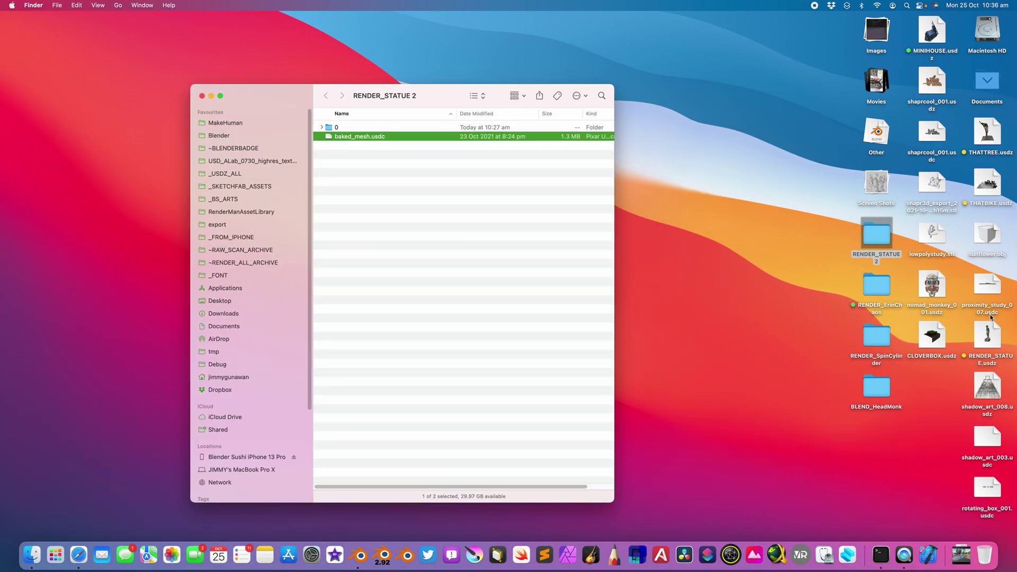
pyautogui.click(988, 332)
pyautogui.press('space')
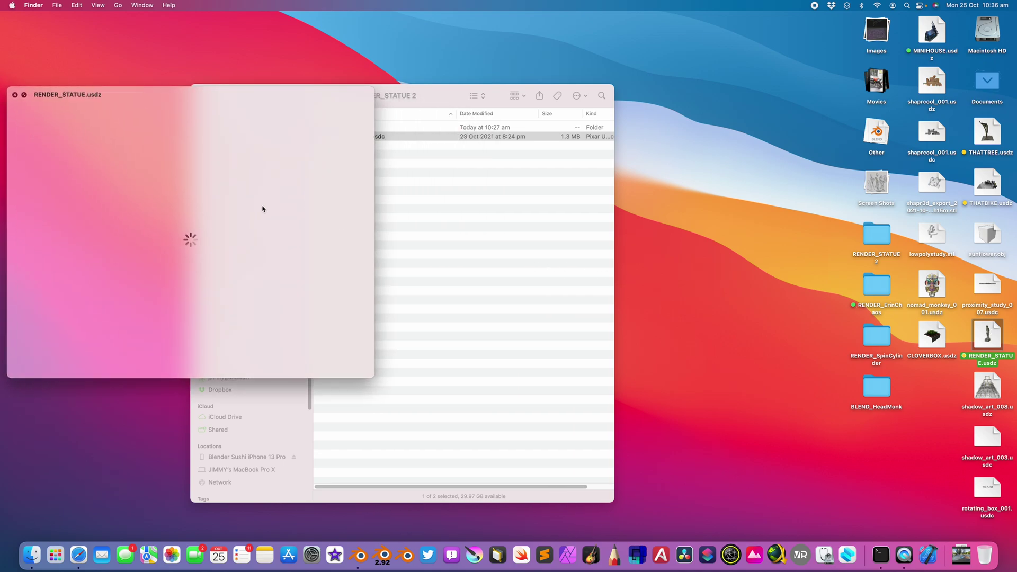
pyautogui.moveTo(369, 377); pyautogui.dragTo(577, 487)
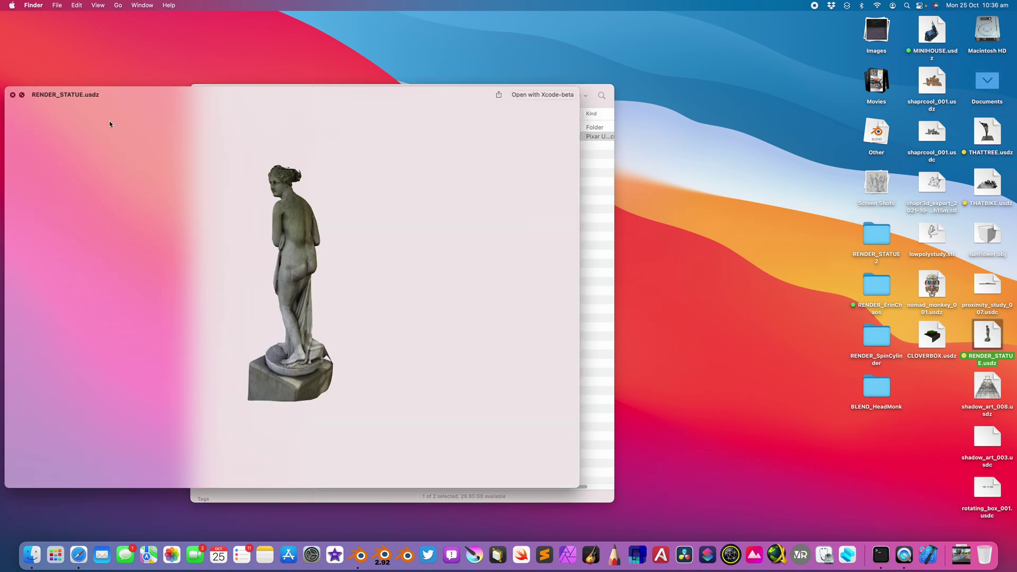
pyautogui.moveTo(109, 122); pyautogui.dragTo(295, 220)
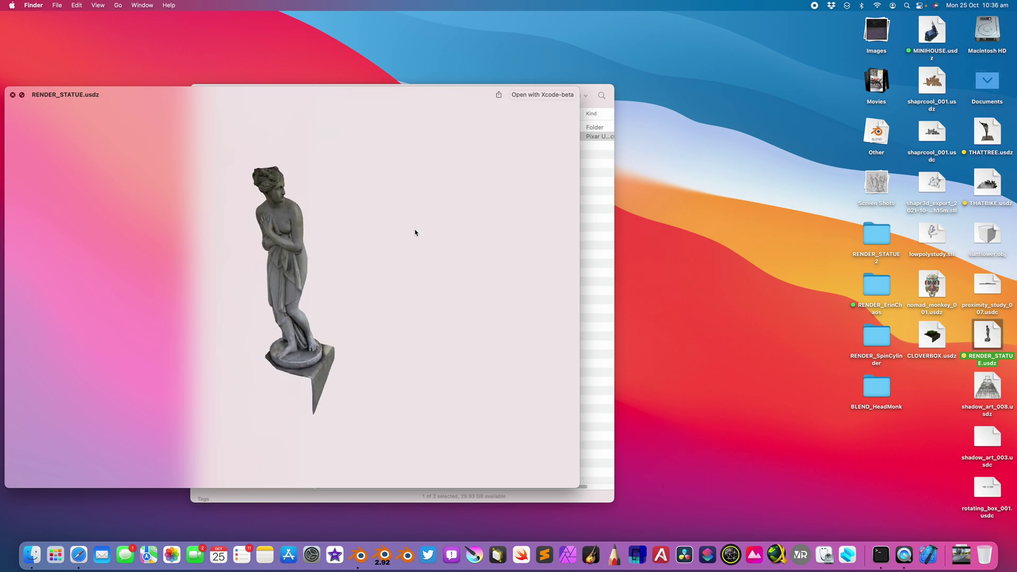
pyautogui.moveTo(94, 102); pyautogui.dragTo(200, 96)
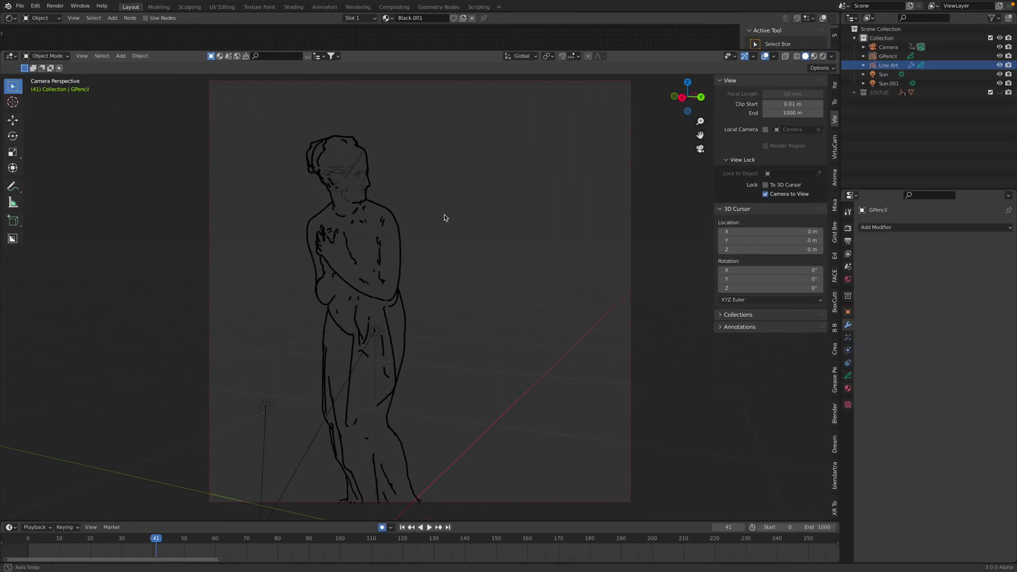
pyautogui.moveTo(399, 220); pyautogui.dragTo(463, 264, button='middle')
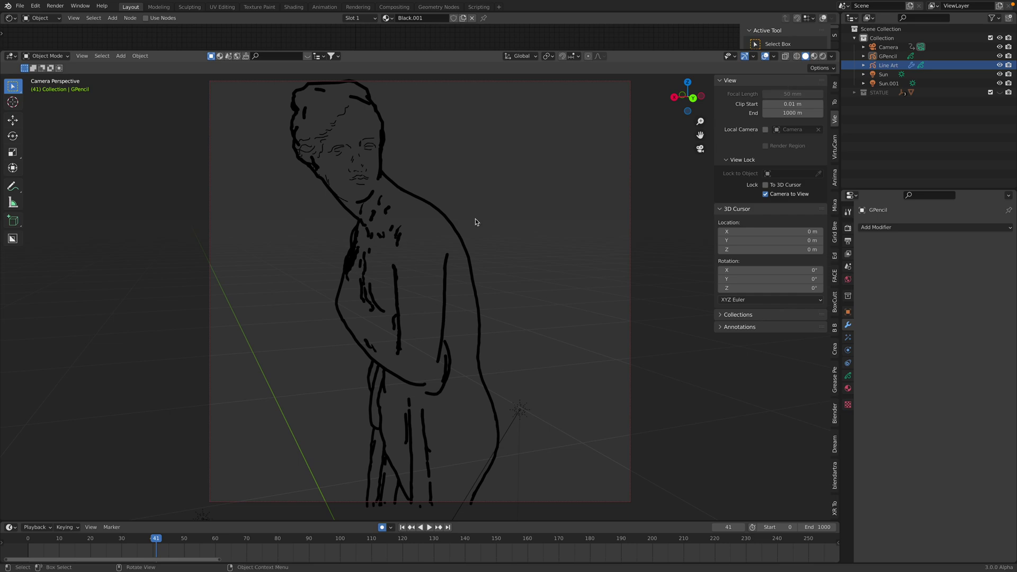
# Brighten the World background colour to near white by raising its value, keeping the saturation at 0
pyautogui.moveTo(475, 222); pyautogui.dragTo(479, 221, button='middle')
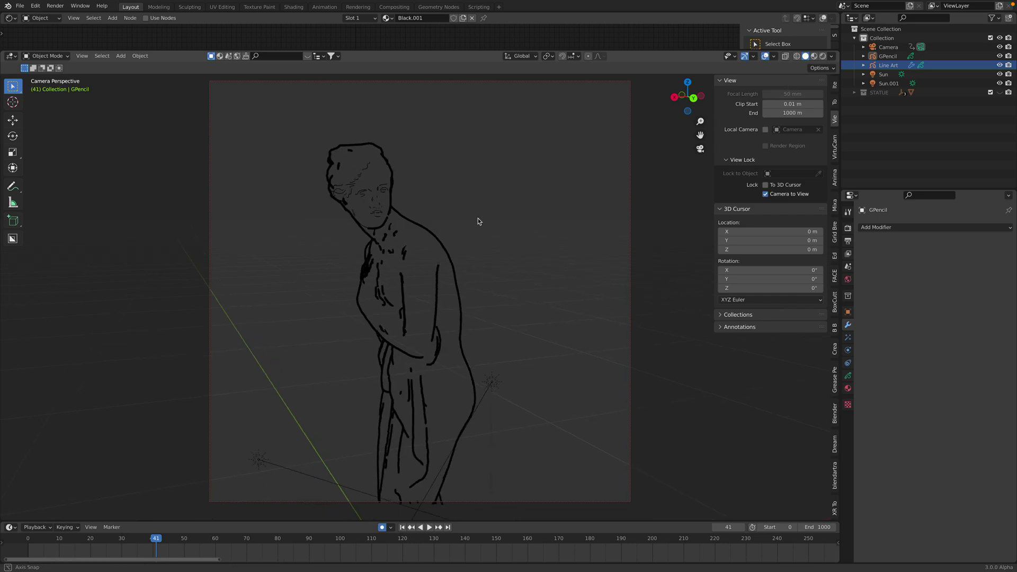
pyautogui.click(848, 281)
pyautogui.click(963, 289)
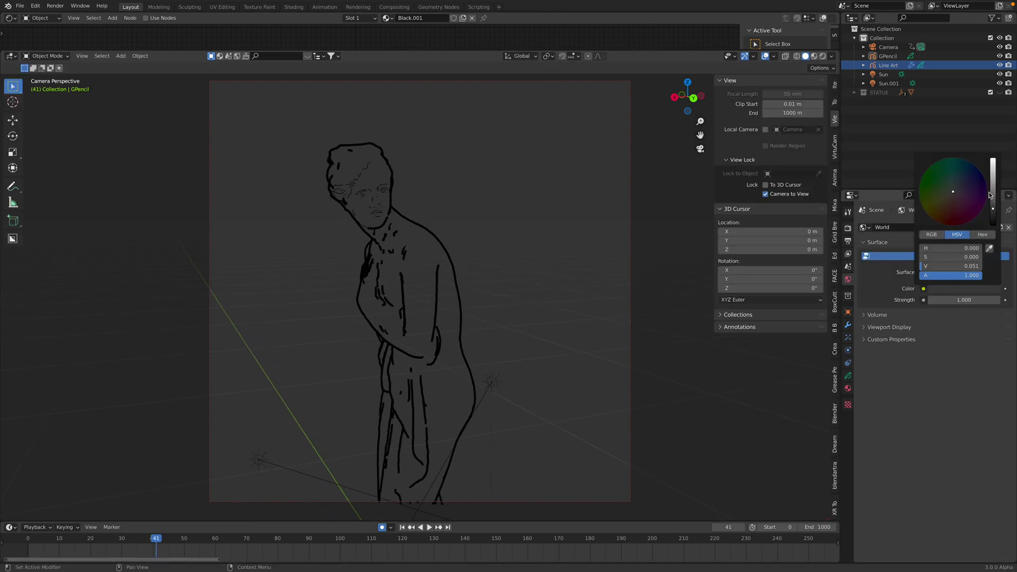
pyautogui.moveTo(989, 195); pyautogui.dragTo(992, 157)
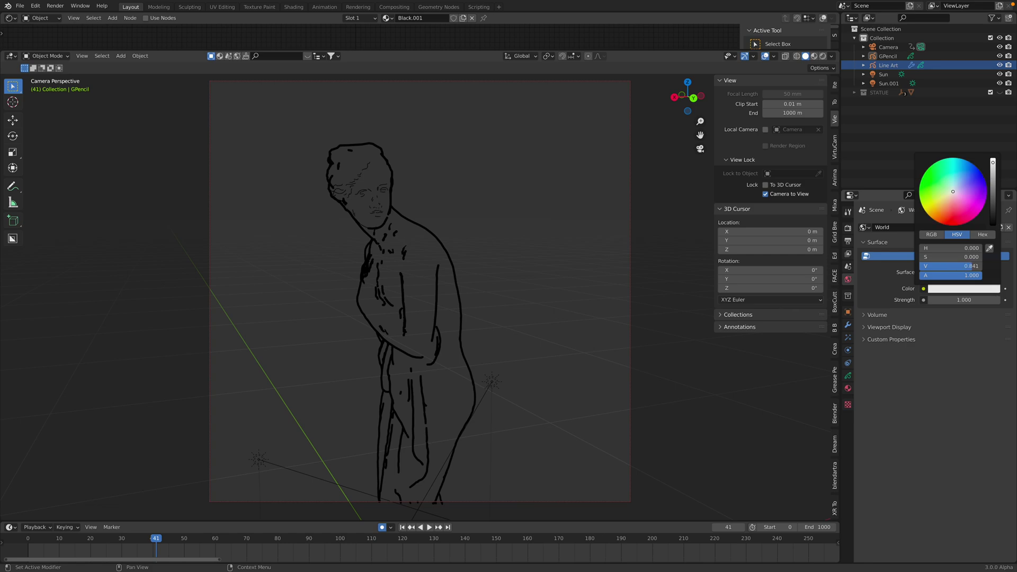
# Display the line drawing in Rendered viewport shading and hide the viewport overlays
pyautogui.click(822, 56)
pyautogui.moveTo(535, 189); pyautogui.dragTo(529, 197, button='middle')
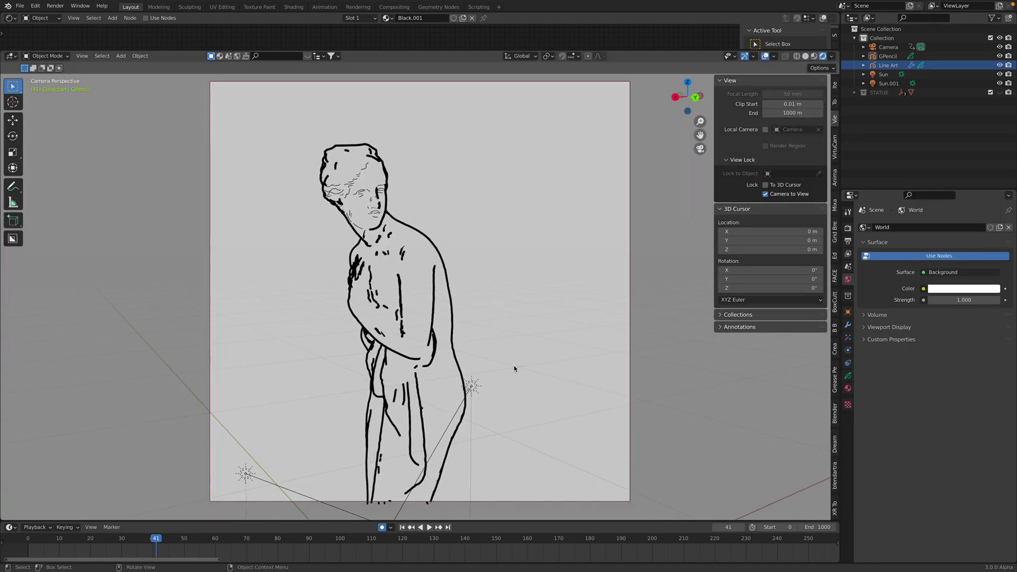
pyautogui.click(766, 56)
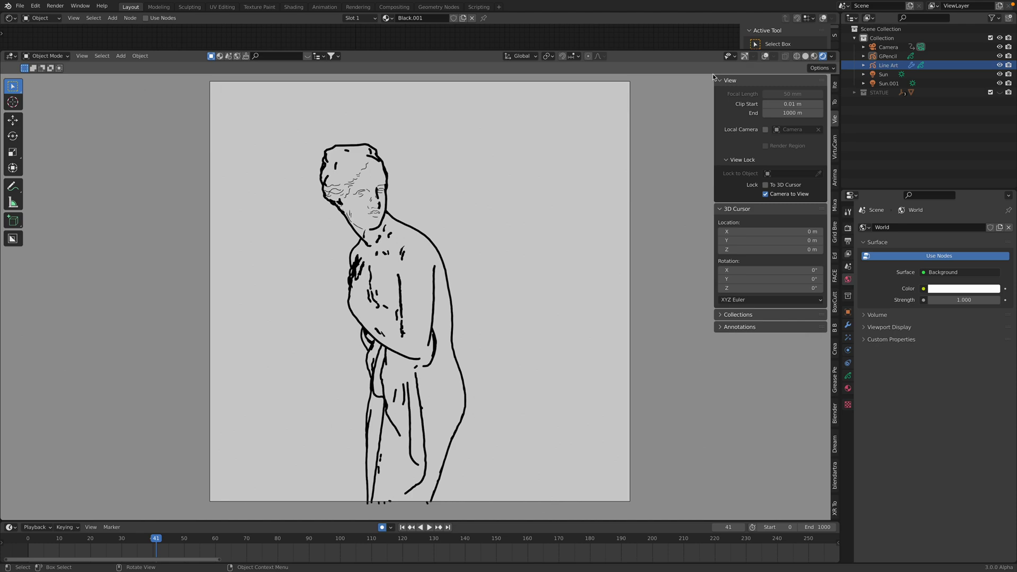
# Select the GPencil object, go to frame 26 and examine the drawings there from several angles
pyautogui.click(888, 57)
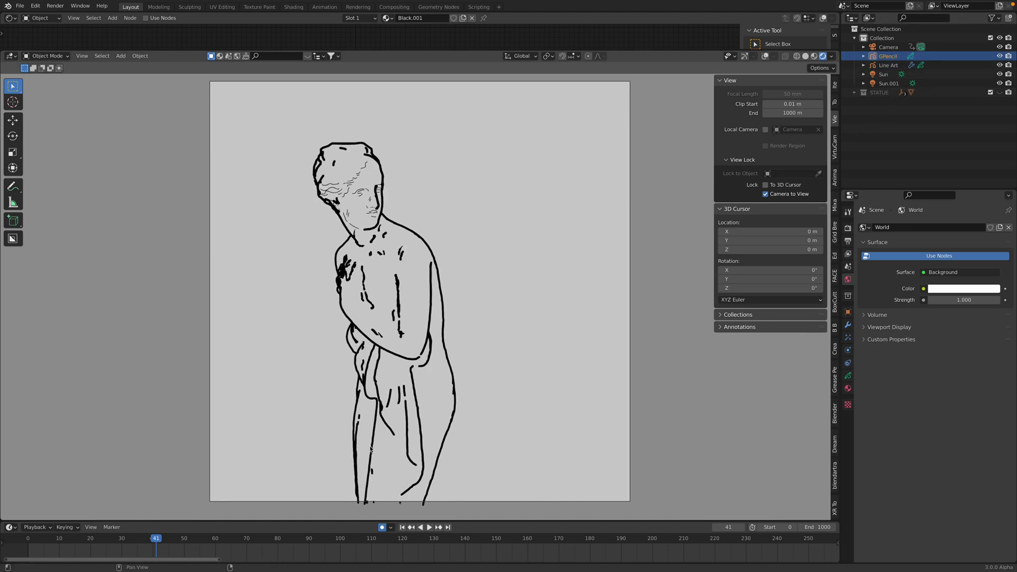
pyautogui.moveTo(394, 419); pyautogui.dragTo(386, 420, button='middle')
pyautogui.moveTo(148, 541); pyautogui.dragTo(104, 543)
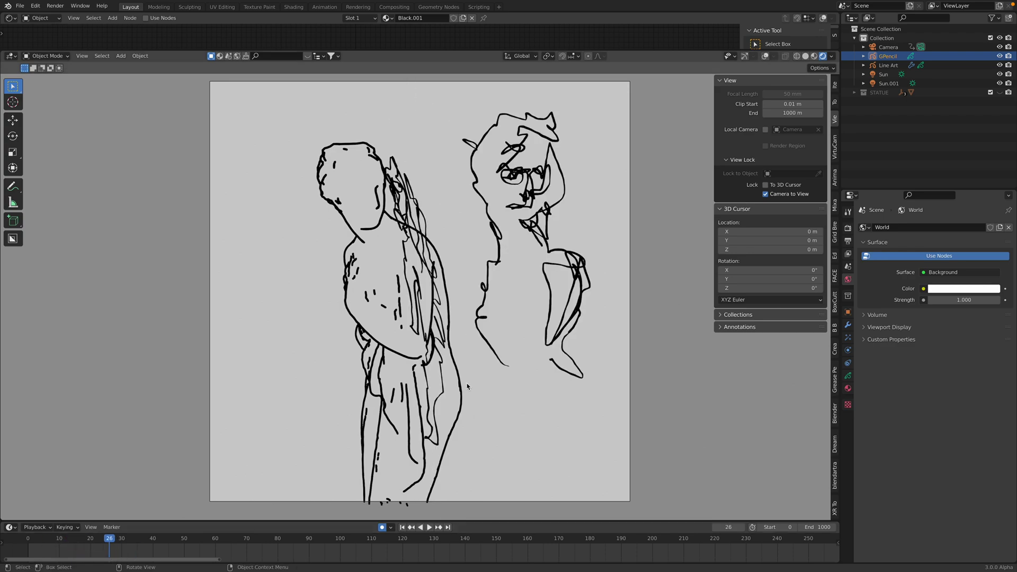
pyautogui.moveTo(467, 386)
pyautogui.mouseDown(button='middle')
pyautogui.moveTo(451, 370)
pyautogui.moveTo(508, 354)
pyautogui.moveTo(549, 365)
pyautogui.moveTo(473, 251)
pyautogui.moveTo(494, 243)
pyautogui.moveTo(561, 274)
pyautogui.moveTo(484, 296)
pyautogui.moveTo(514, 292)
pyautogui.mouseUp(button='middle')
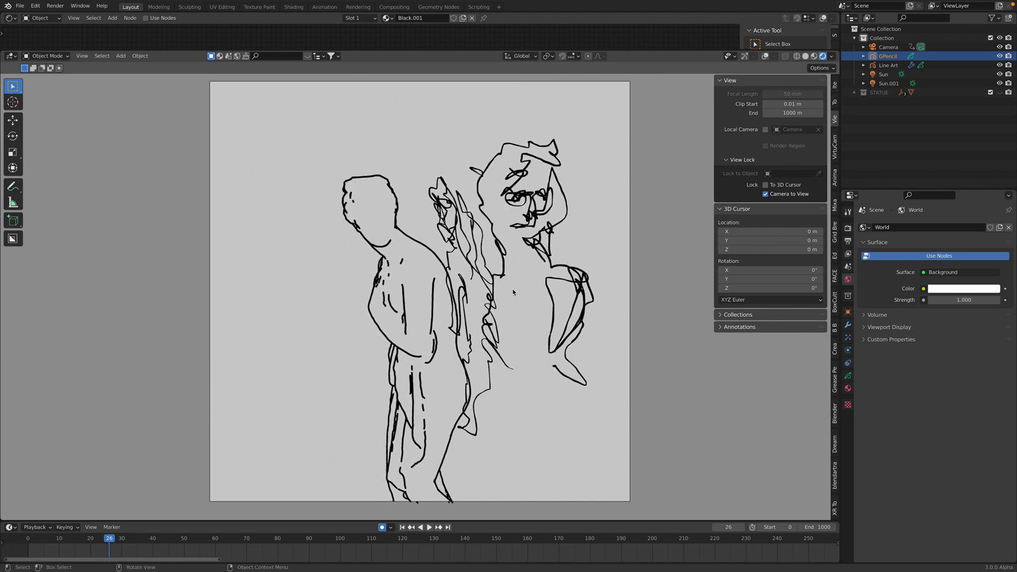
pyautogui.moveTo(513, 291); pyautogui.dragTo(464, 285, button='middle')
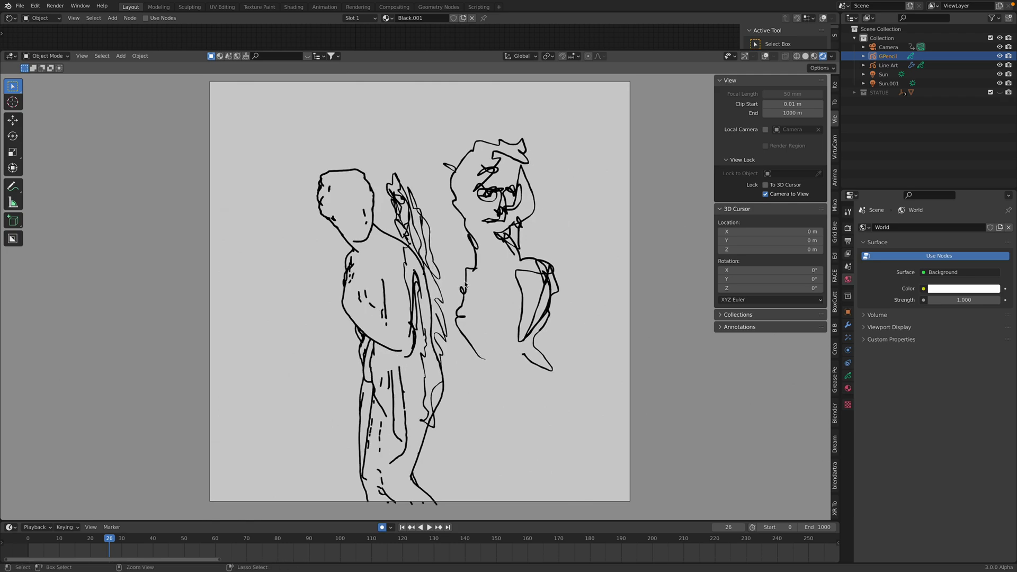
# Switch to Safari and search the web for "metascan app" in a new tab
pyautogui.hotkey('ctrl', 'Right')
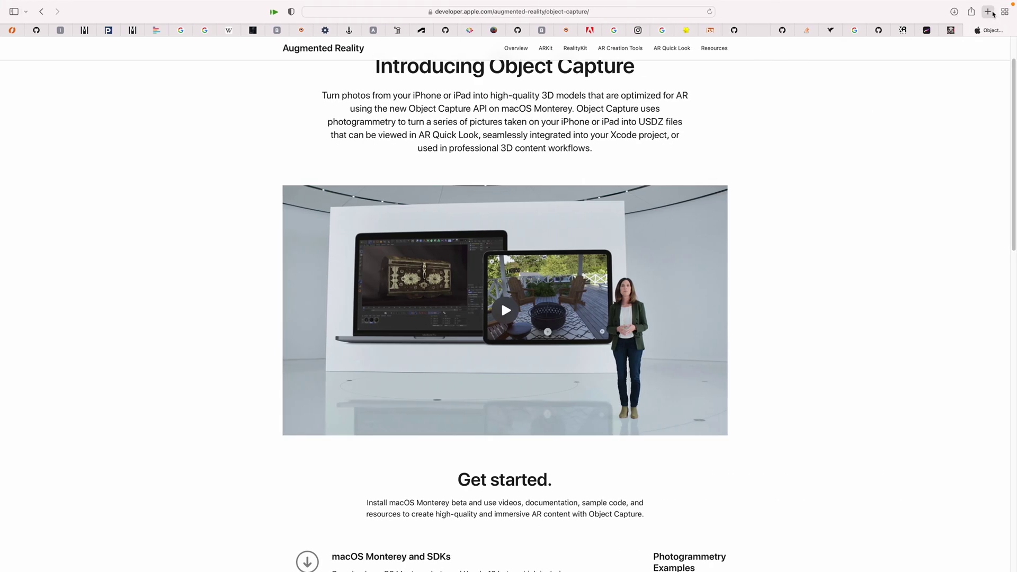
pyautogui.click(992, 12)
pyautogui.write('me')
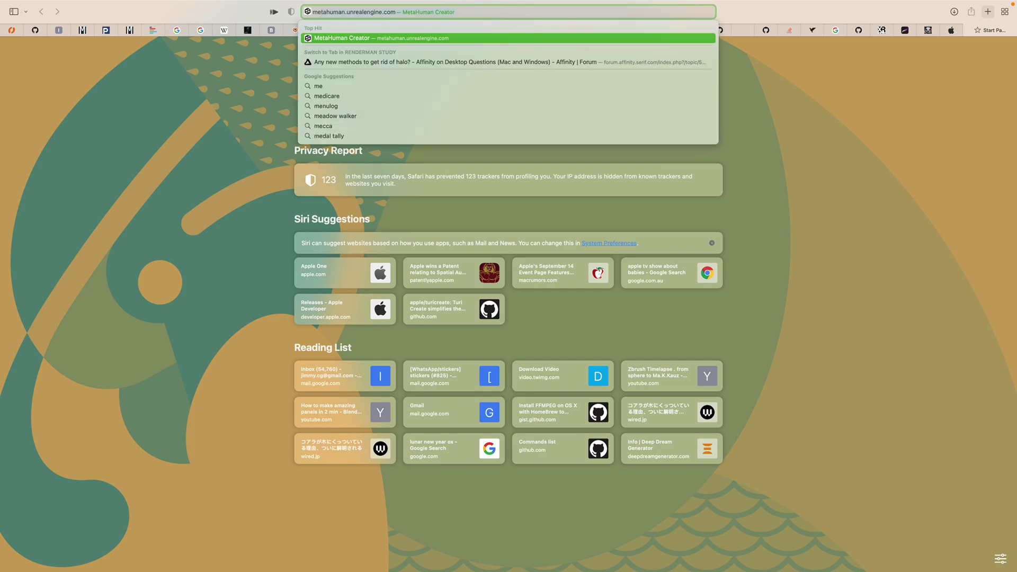
pyautogui.write('tascan app')
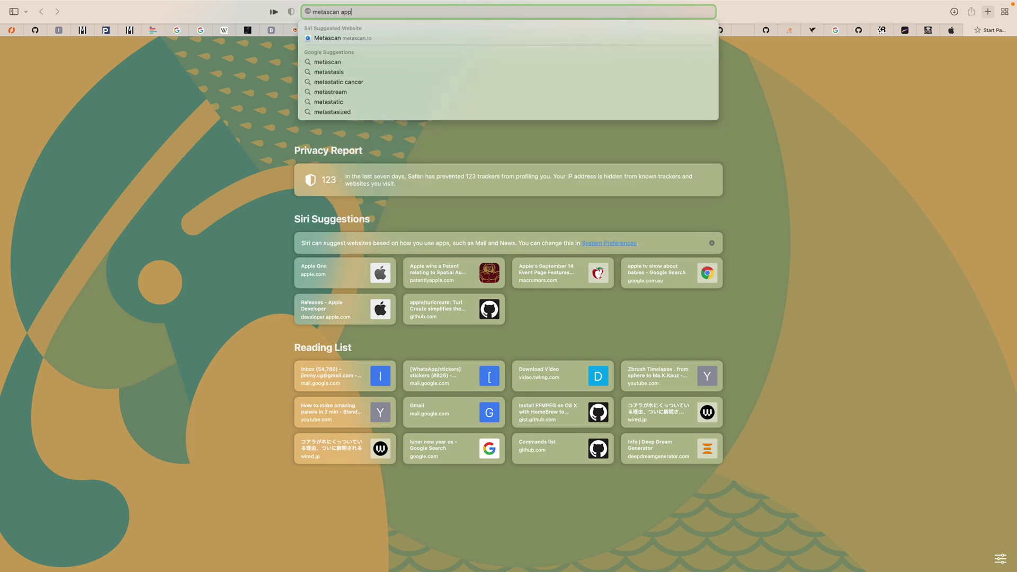
pyautogui.press('Return')
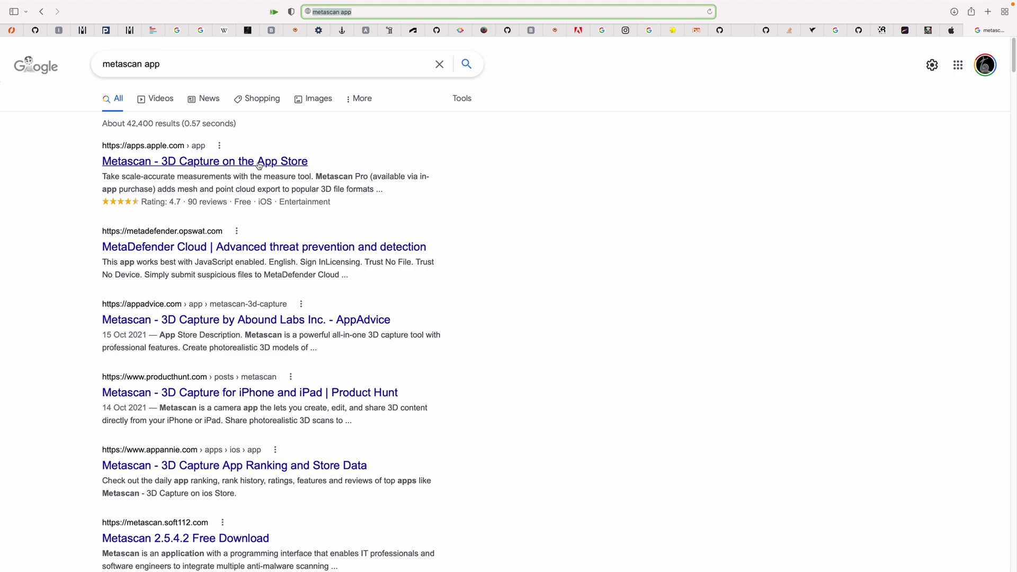
# Return to Blender and view the frame 26 line drawings from a slightly different angle
pyautogui.hotkey('ctrl', 'Left')
pyautogui.moveTo(387, 231); pyautogui.dragTo(481, 225, button='middle')
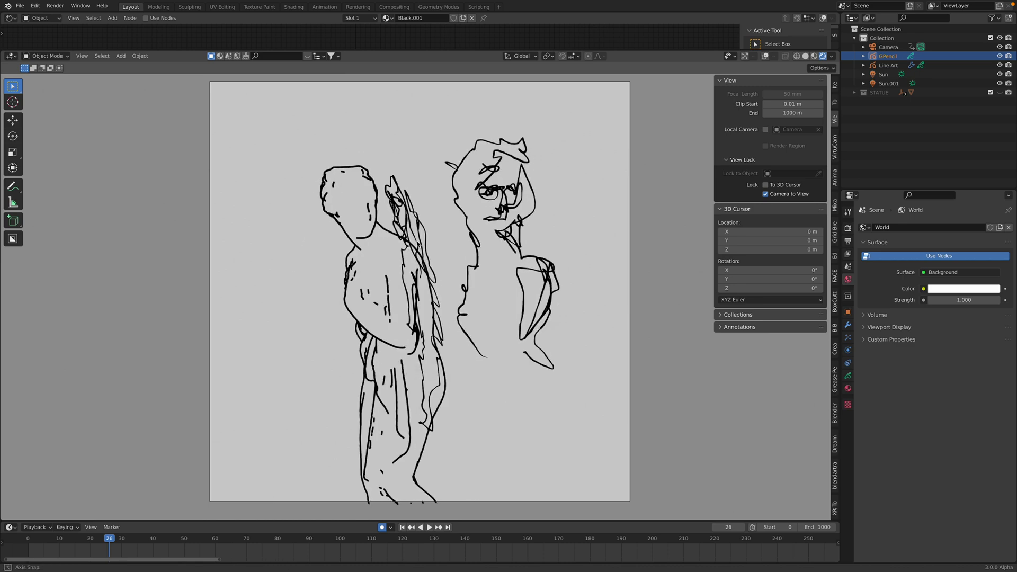
pyautogui.moveTo(712, 3)
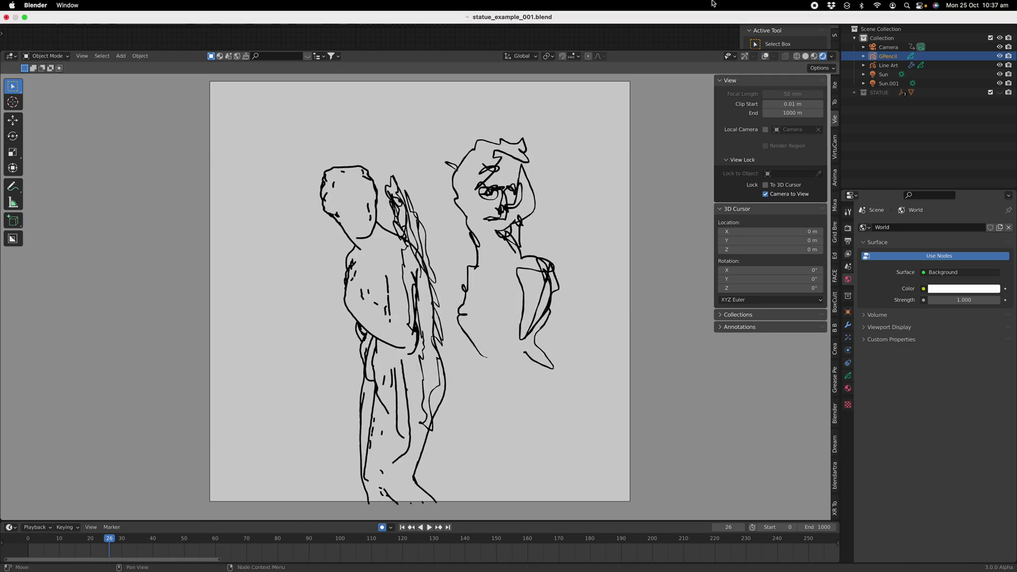